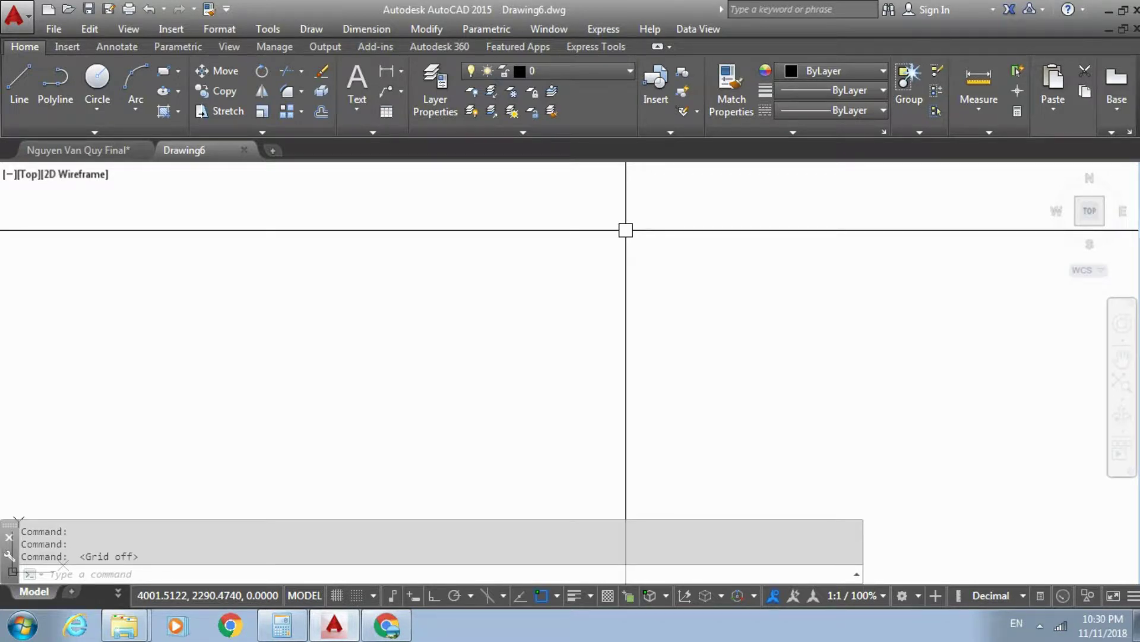
pyautogui.click(110, 150)
pyautogui.moveTo(314, 210)
pyautogui.mouseDown(button='middle')
pyautogui.moveTo(395, 343)
pyautogui.moveTo(576, 417)
pyautogui.mouseUp(button='middle')
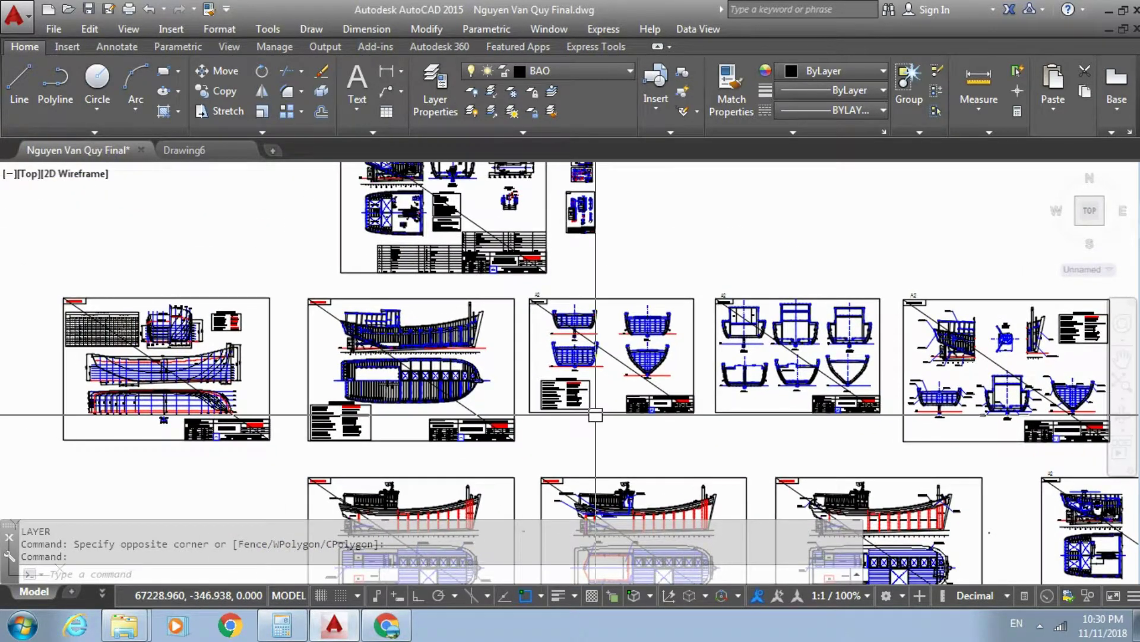
pyautogui.moveTo(475, 292); pyautogui.dragTo(484, 361, button='middle')
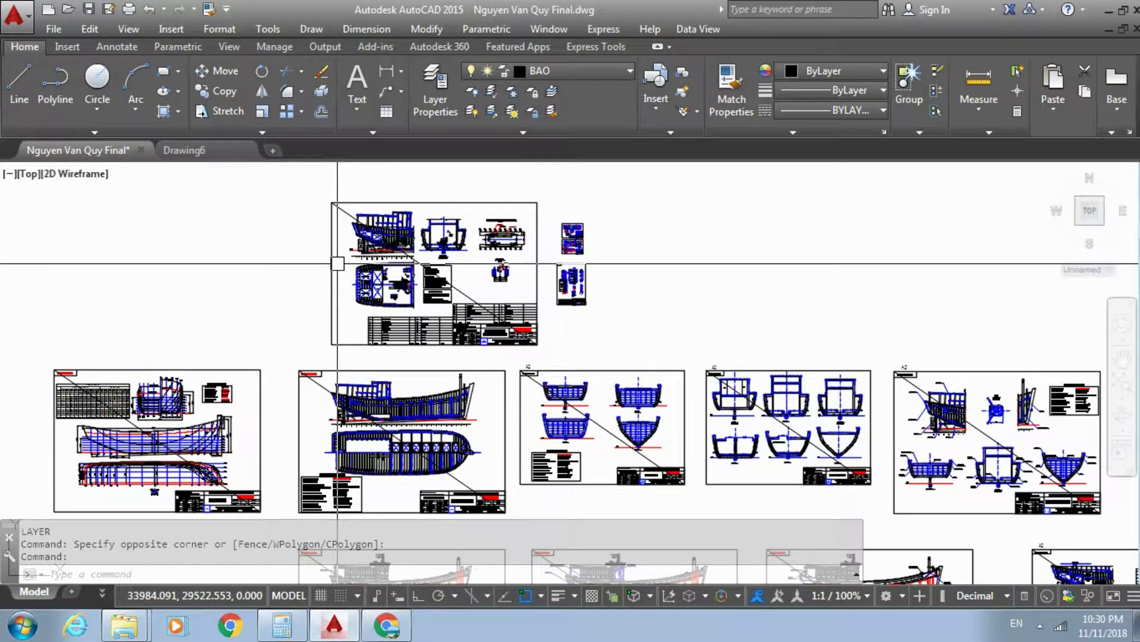
pyautogui.scroll(2, 338, 263)
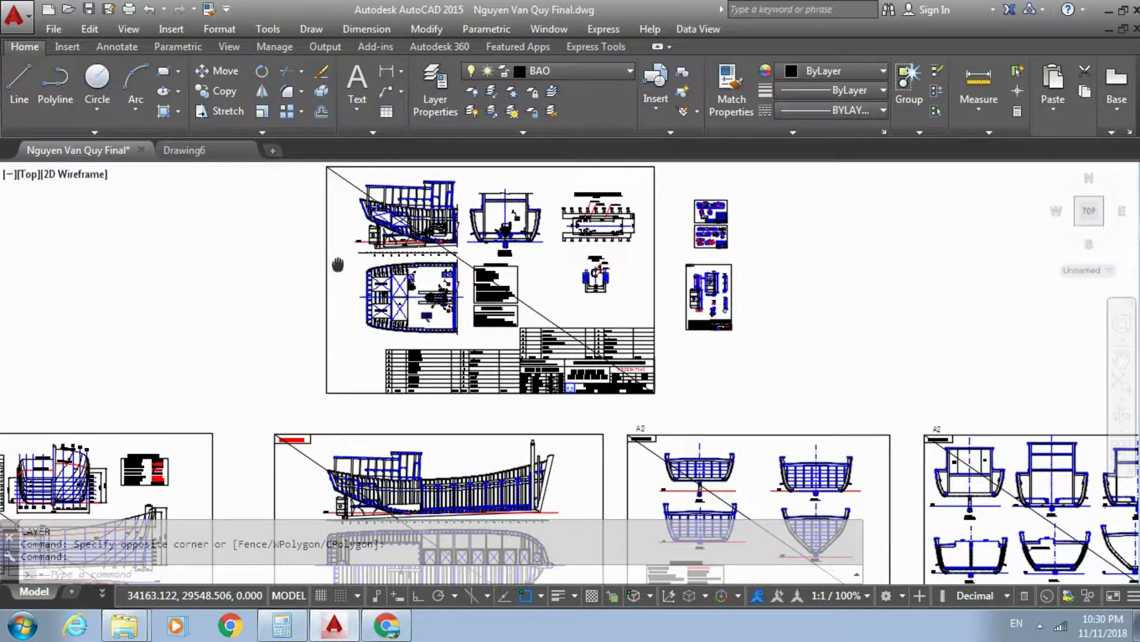
pyautogui.moveTo(338, 263); pyautogui.dragTo(297, 278, button='middle')
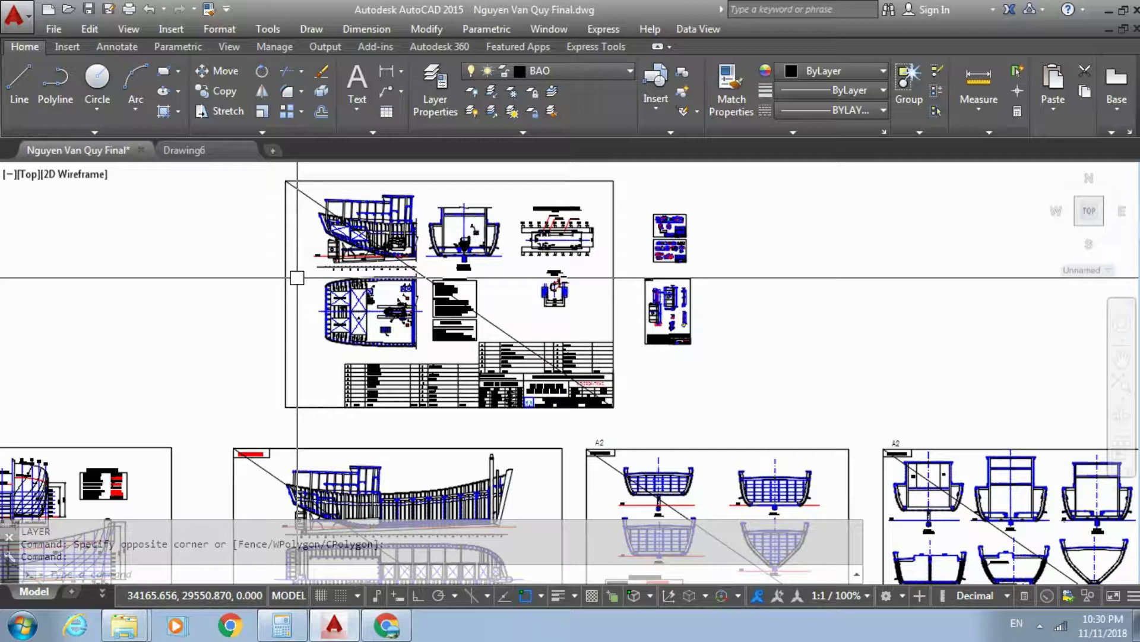
pyautogui.scroll(-2, 297, 277)
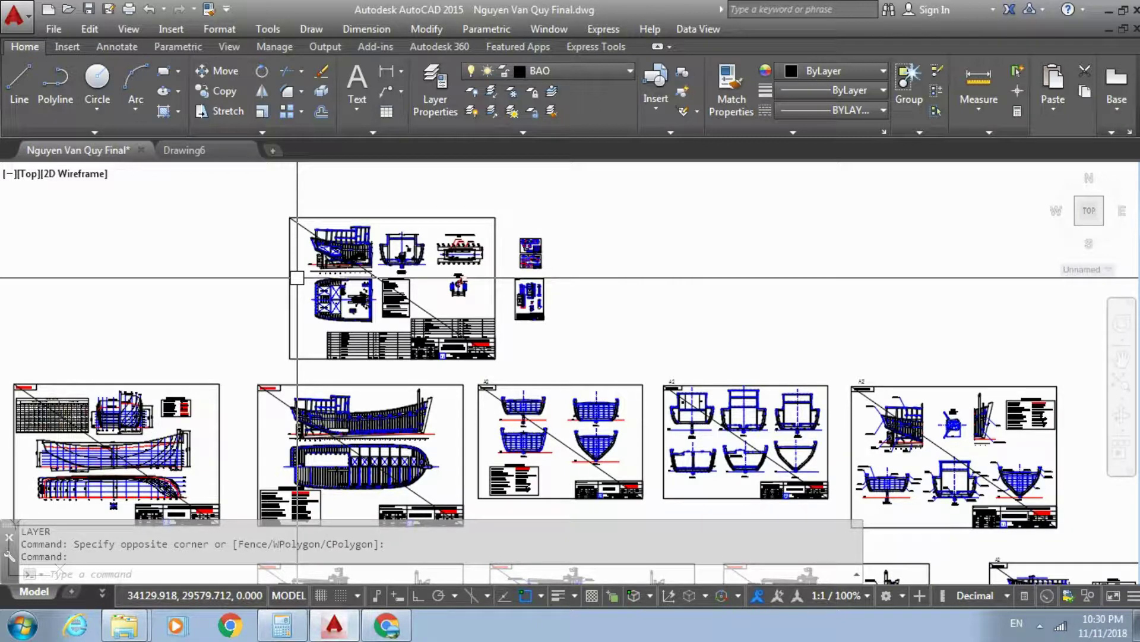
pyautogui.scroll(2, 336, 315)
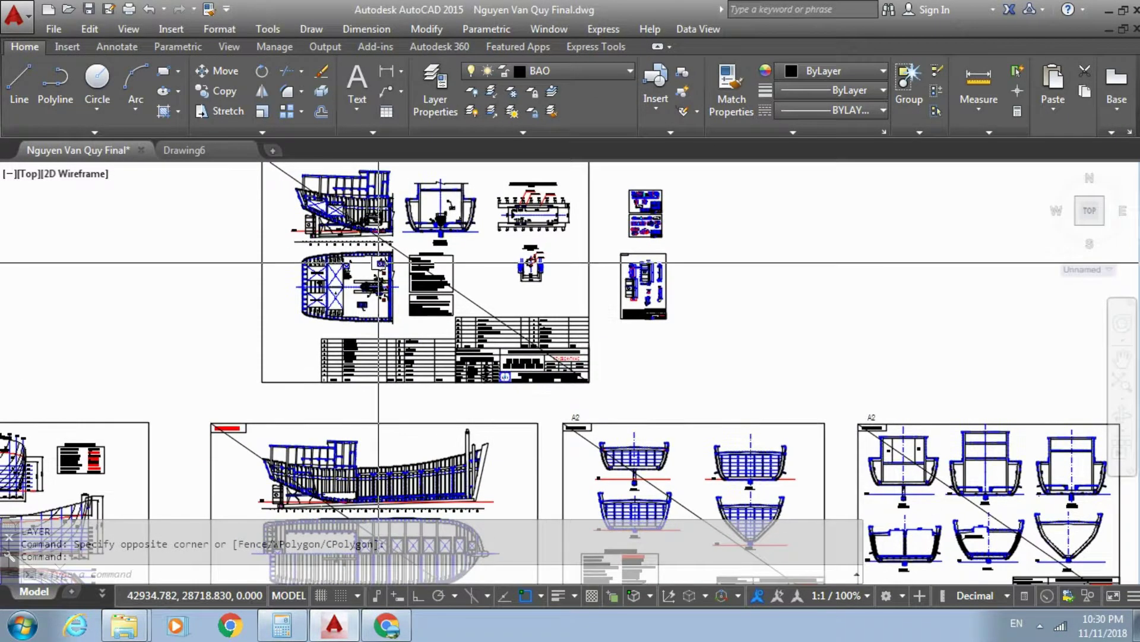
pyautogui.scroll(2, 368, 333)
pyautogui.scroll(2, 356, 350)
pyautogui.scroll(3, 356, 356)
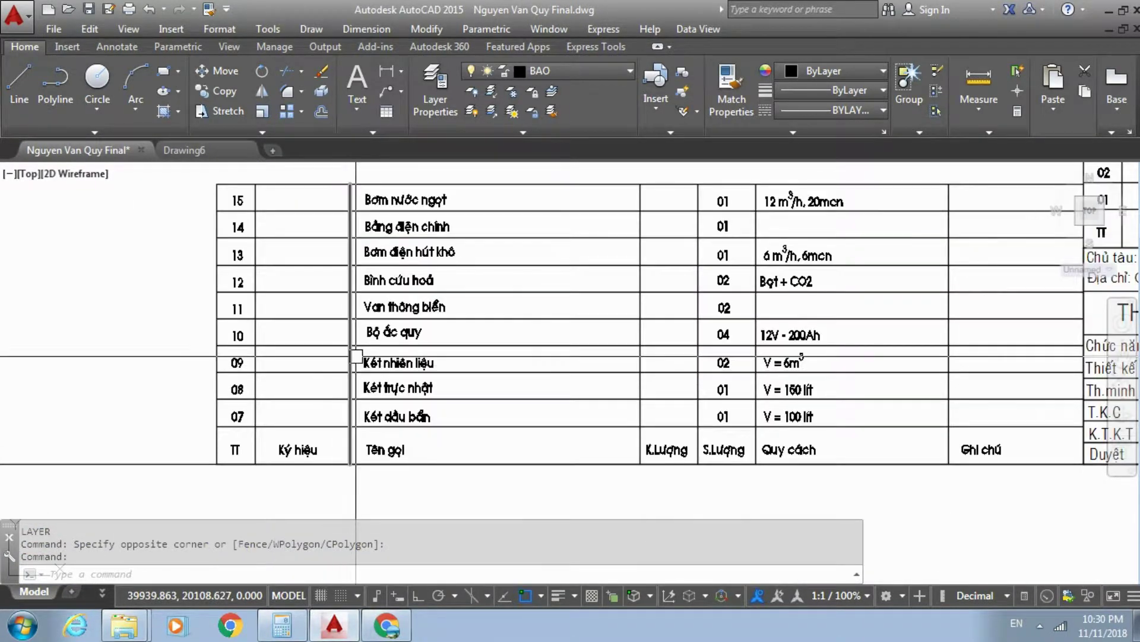
pyautogui.scroll(3, 319, 351)
pyautogui.scroll(-5, 314, 368)
pyautogui.scroll(2, 191, 410)
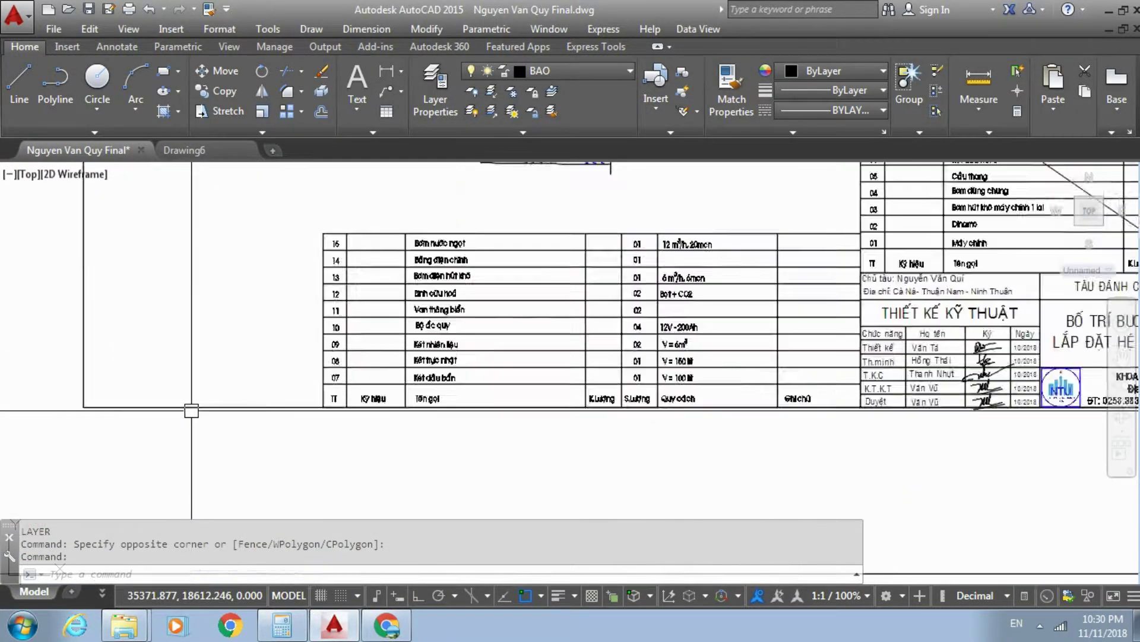
pyautogui.scroll(2, 191, 410)
# Step: Inspect the parts table and title-block sheet, selecting a table line and the sheet border, then clearing them
pyautogui.click(191, 409)
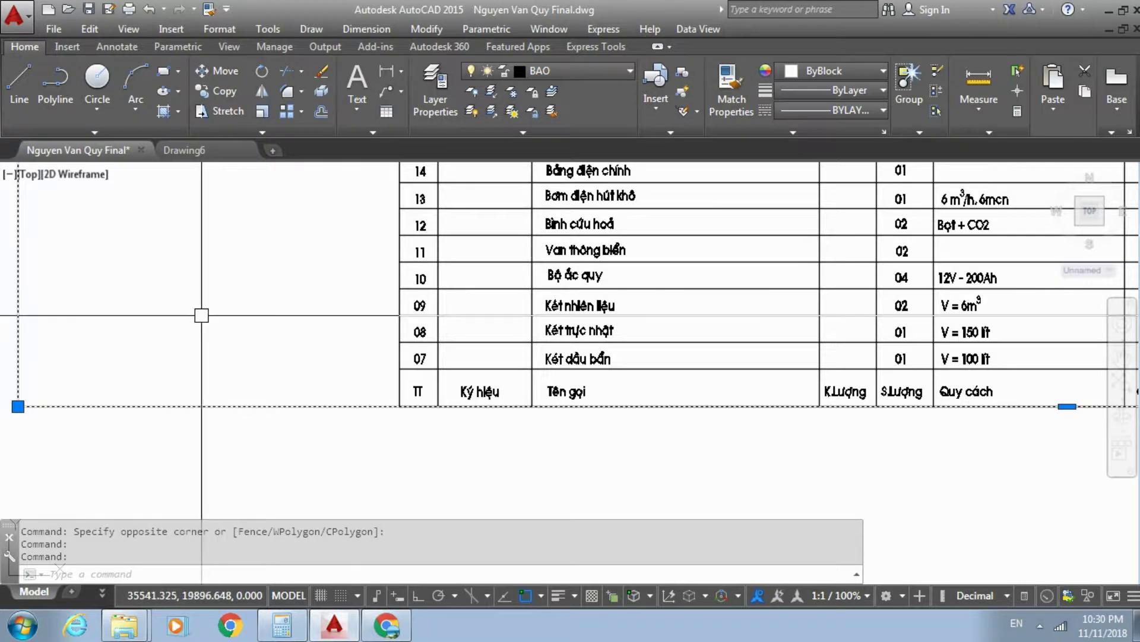
pyautogui.press('Escape')
pyautogui.scroll(-4, 305, 357)
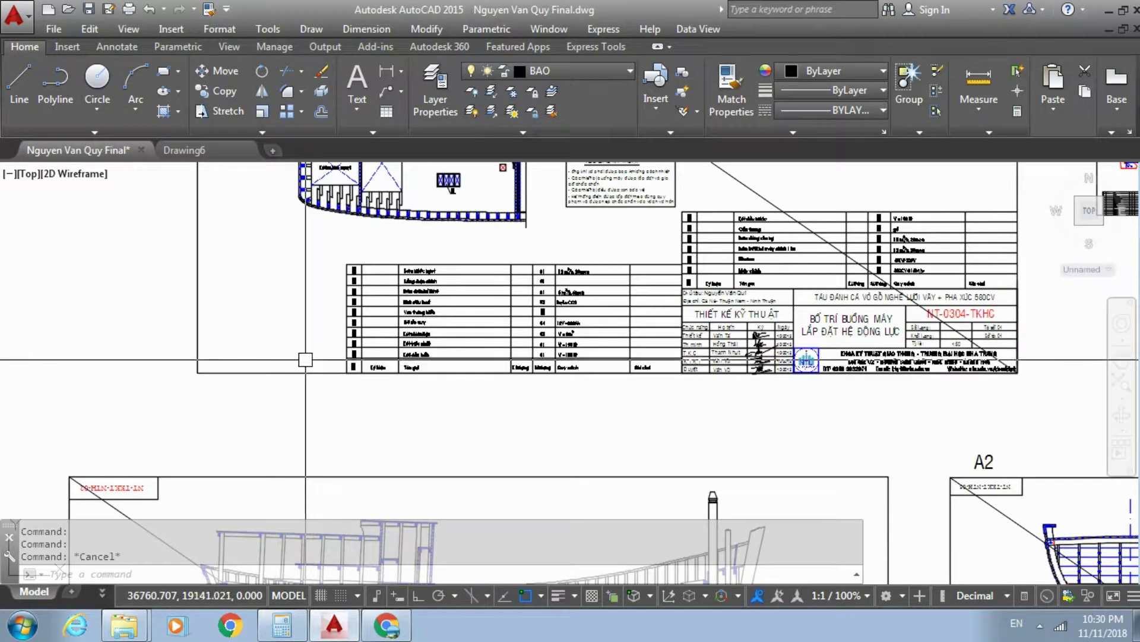
pyautogui.moveTo(306, 359); pyautogui.dragTo(313, 429, button='middle')
pyautogui.click(307, 442)
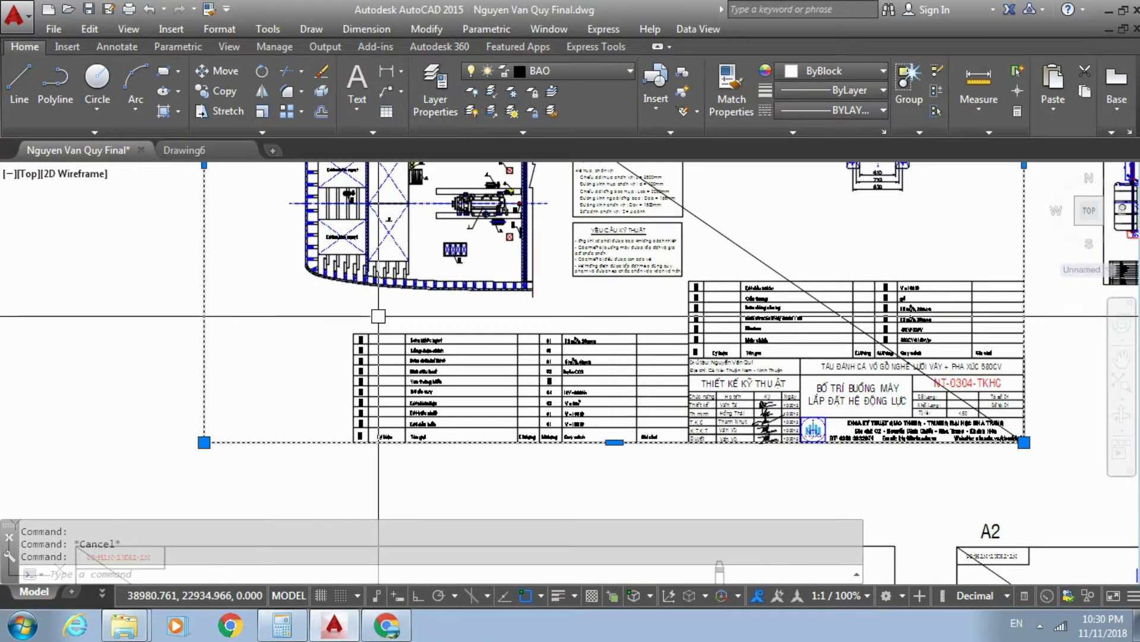
pyautogui.press('Escape')
# Step: Pan and zoom around the ship hull drawings, including section 13
pyautogui.moveTo(379, 316)
pyautogui.mouseDown(button='middle')
pyautogui.moveTo(503, 376)
pyautogui.moveTo(585, 366)
pyautogui.mouseUp(button='middle')
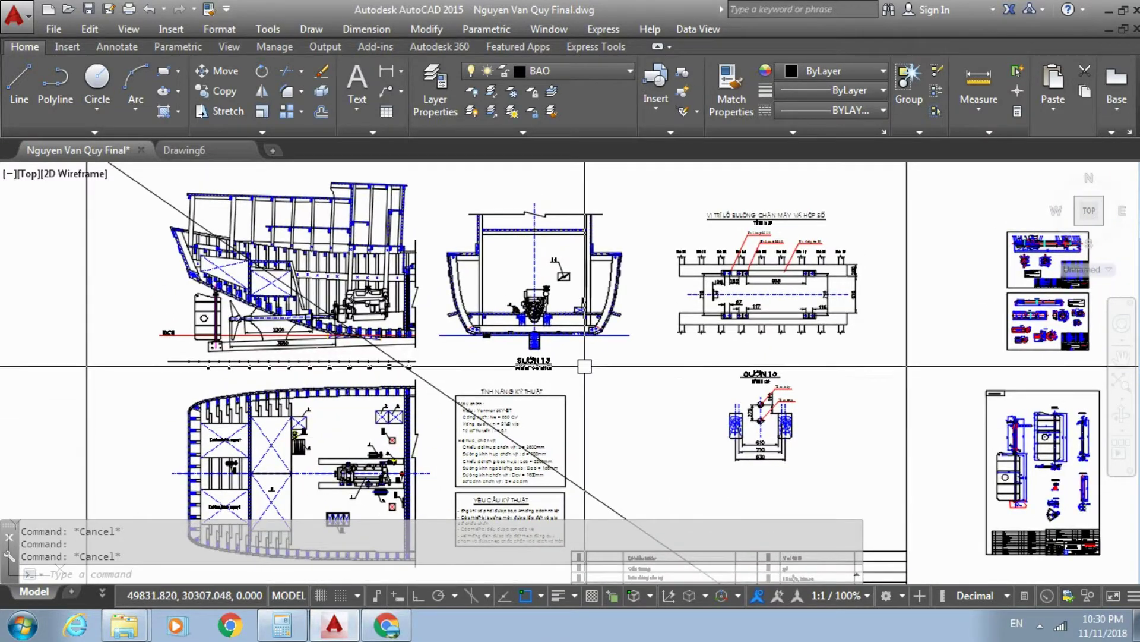
pyautogui.scroll(6, 825, 453)
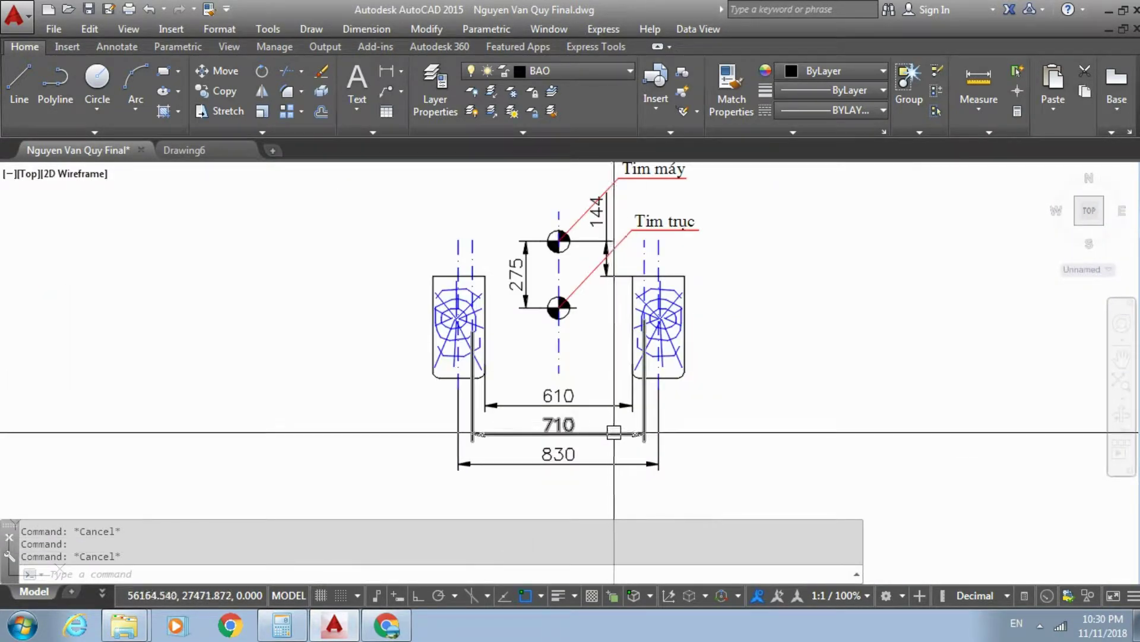
pyautogui.scroll(-1, 618, 447)
pyautogui.scroll(-3, 618, 447)
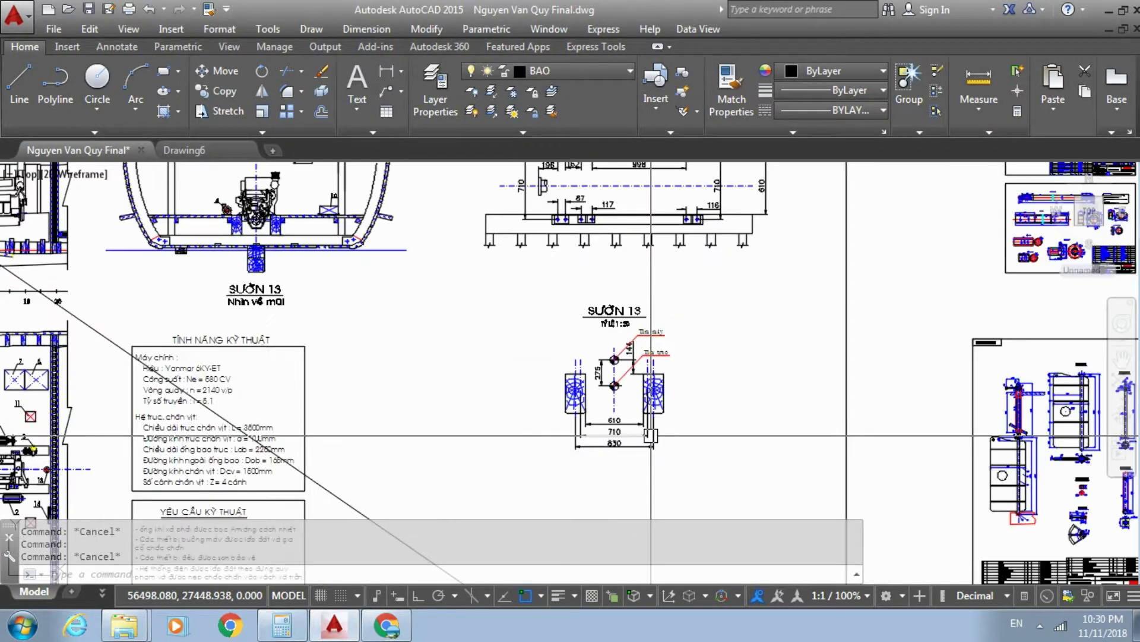
pyautogui.scroll(4, 624, 433)
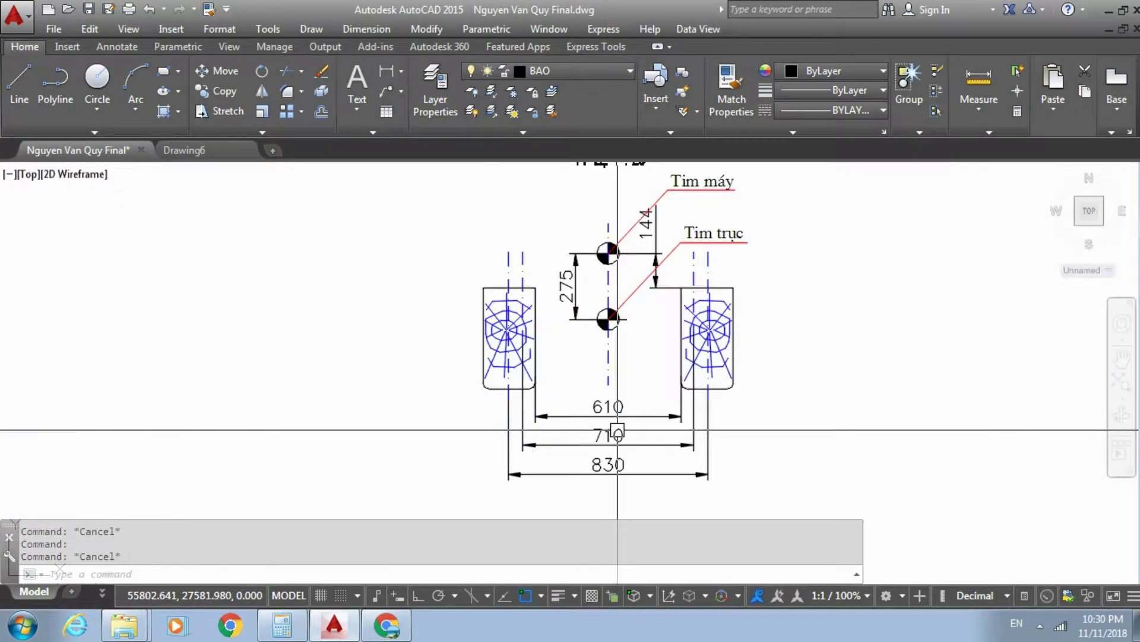
pyautogui.scroll(-4, 594, 416)
pyautogui.scroll(3, 359, 343)
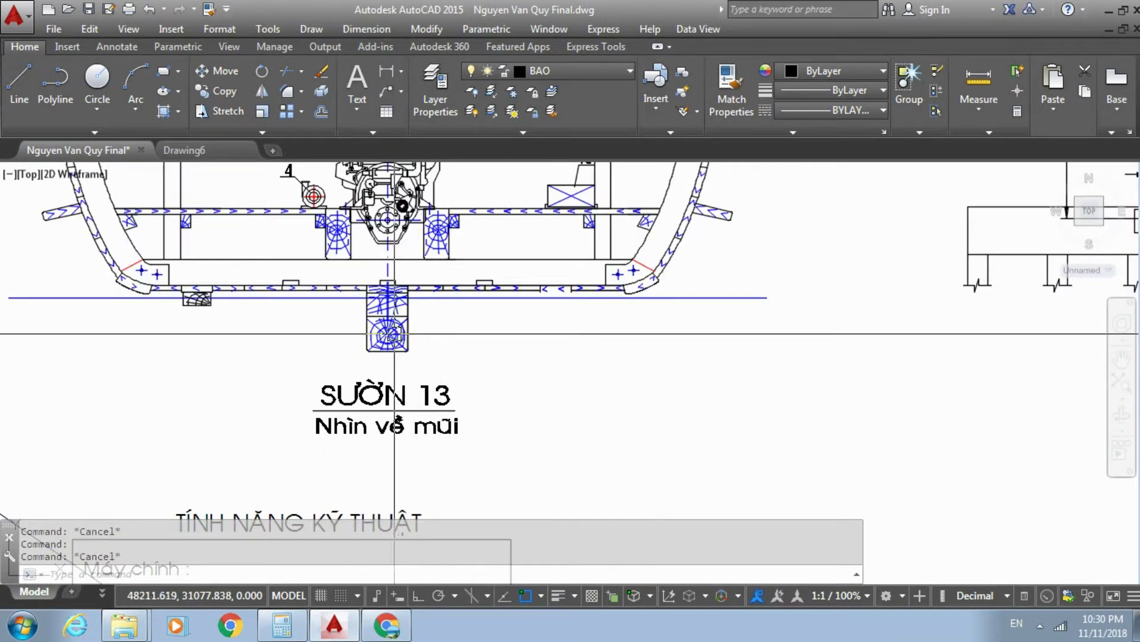
pyautogui.scroll(2, 529, 351)
pyautogui.scroll(-1, 551, 366)
pyautogui.scroll(-2, 551, 366)
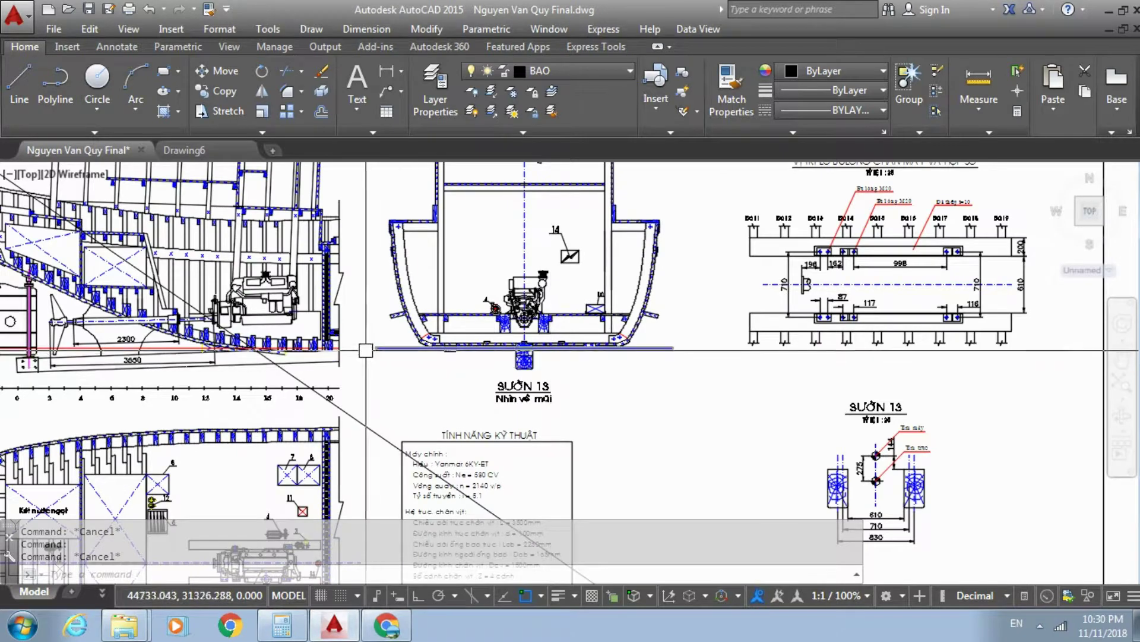
pyautogui.scroll(4, 273, 312)
pyautogui.scroll(2, 269, 315)
pyautogui.scroll(-5, 268, 315)
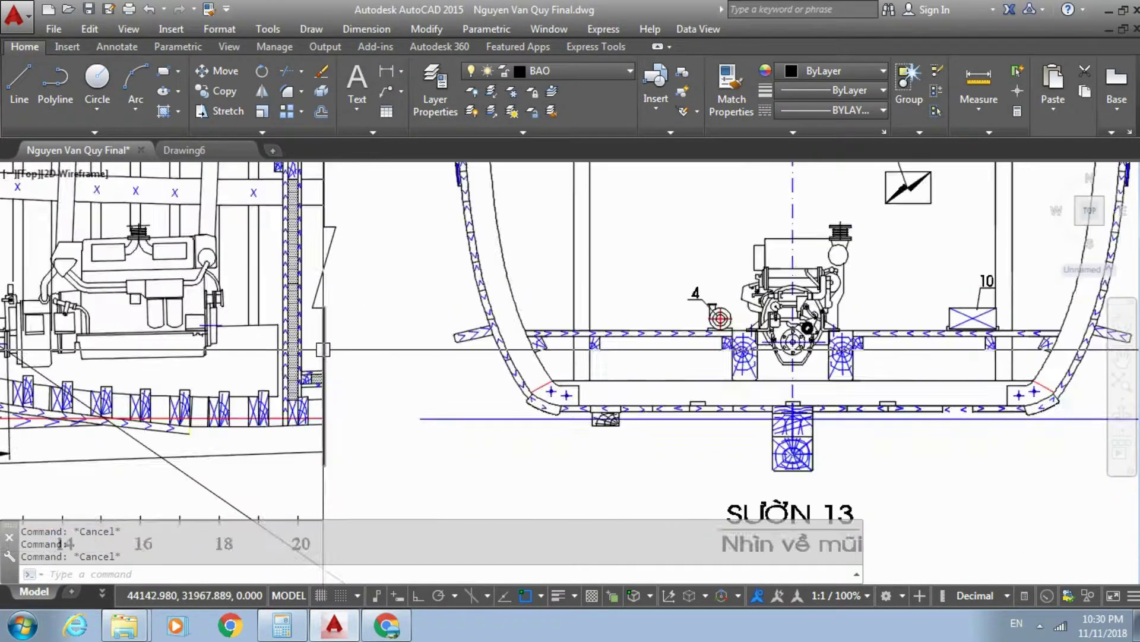
pyautogui.moveTo(349, 312); pyautogui.dragTo(223, 376, button='middle')
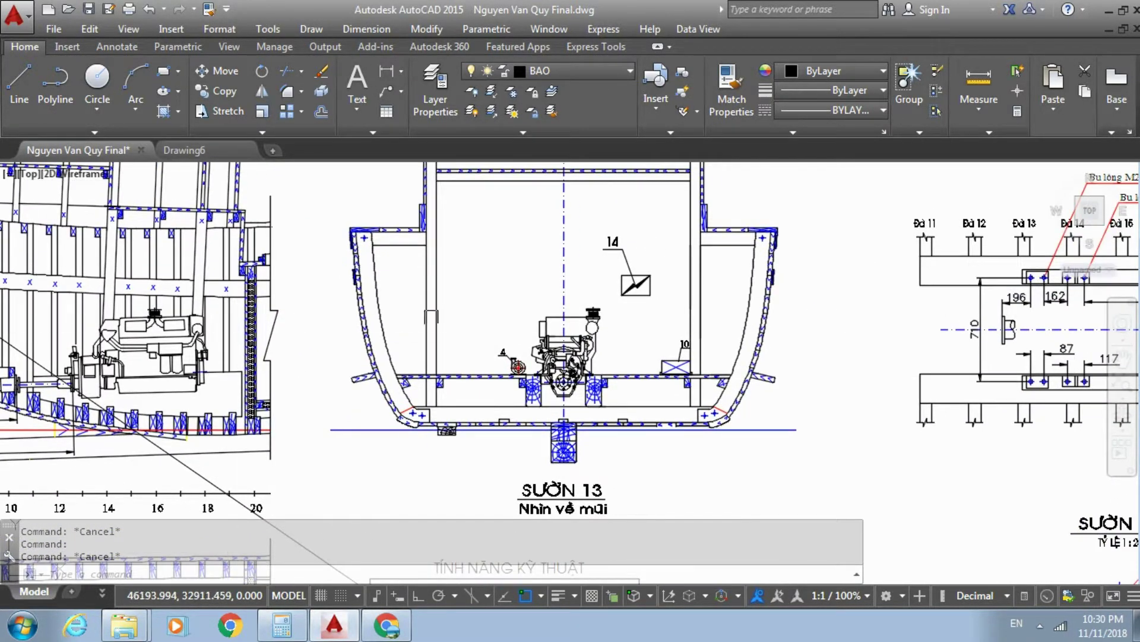
pyautogui.moveTo(571, 272); pyautogui.dragTo(333, 309, button='middle')
pyautogui.scroll(-5, 535, 309)
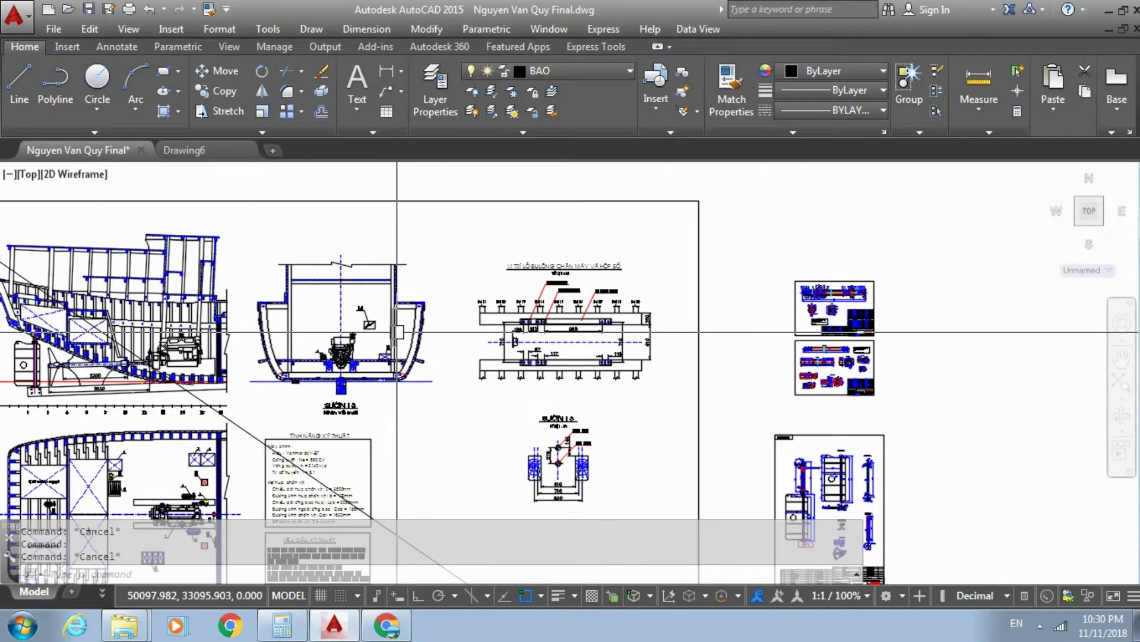
pyautogui.scroll(1, 535, 309)
pyautogui.moveTo(536, 309); pyautogui.dragTo(623, 257, button='middle')
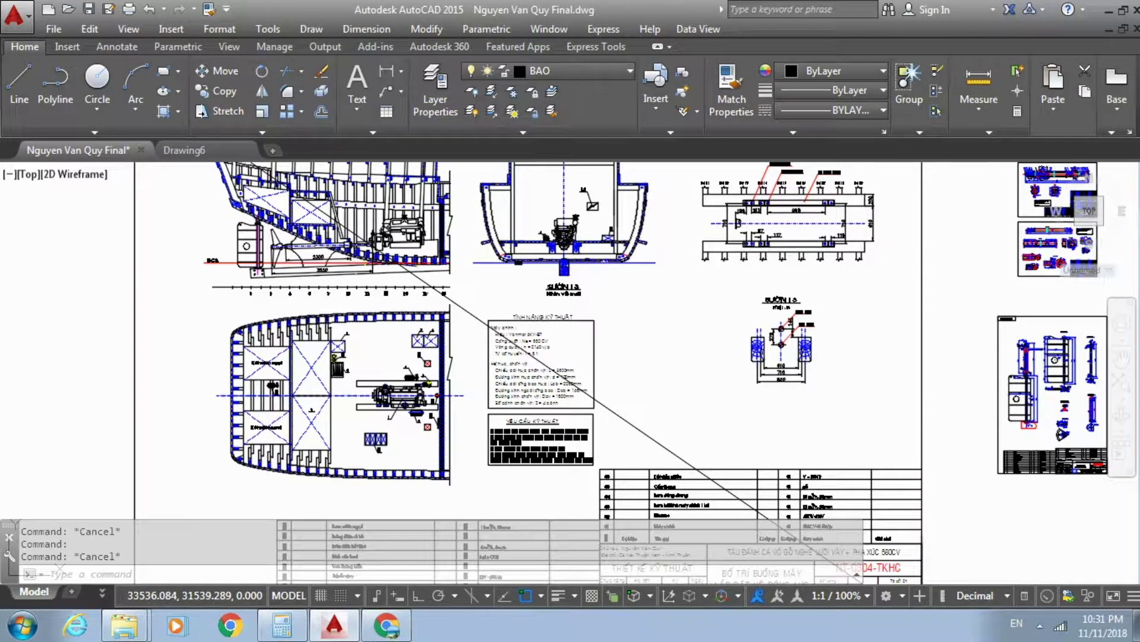
pyautogui.scroll(-1, 588, 233)
pyautogui.scroll(3, 268, 276)
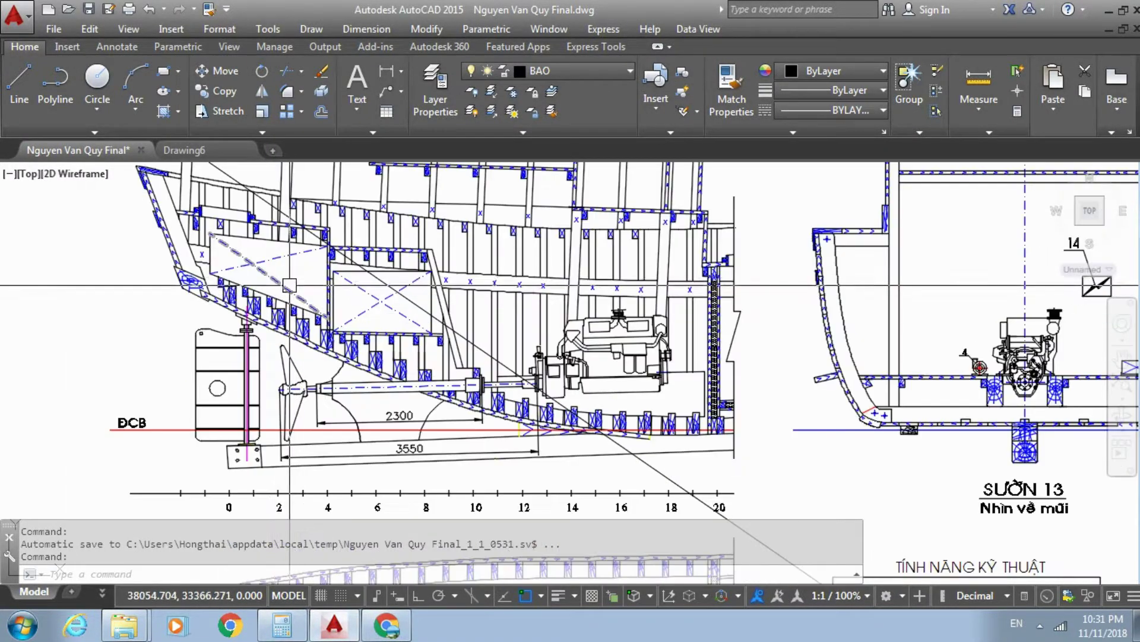
pyautogui.scroll(3, 268, 277)
pyautogui.scroll(3, 268, 277)
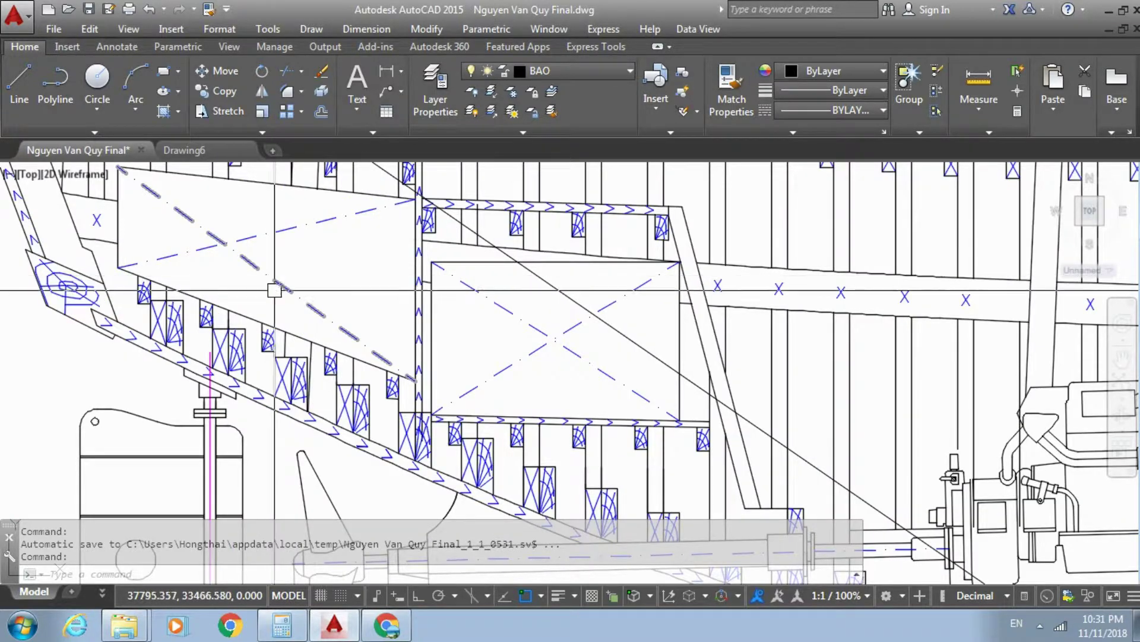
pyautogui.scroll(-5, 283, 291)
pyautogui.scroll(-2, 283, 291)
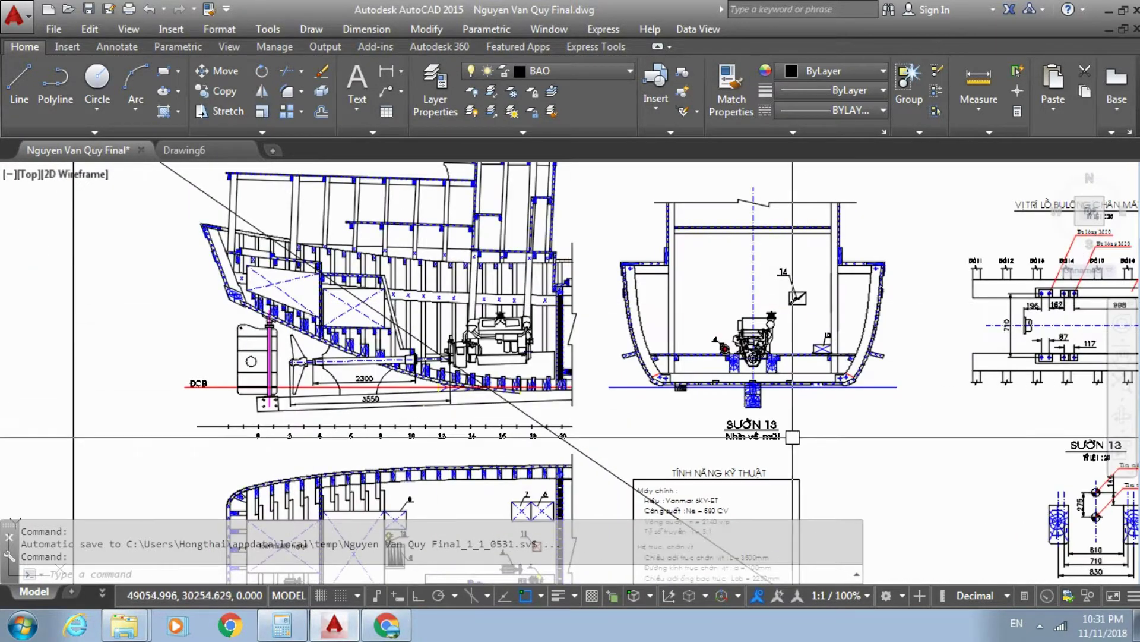
pyautogui.moveTo(784, 432); pyautogui.dragTo(598, 360, button='middle')
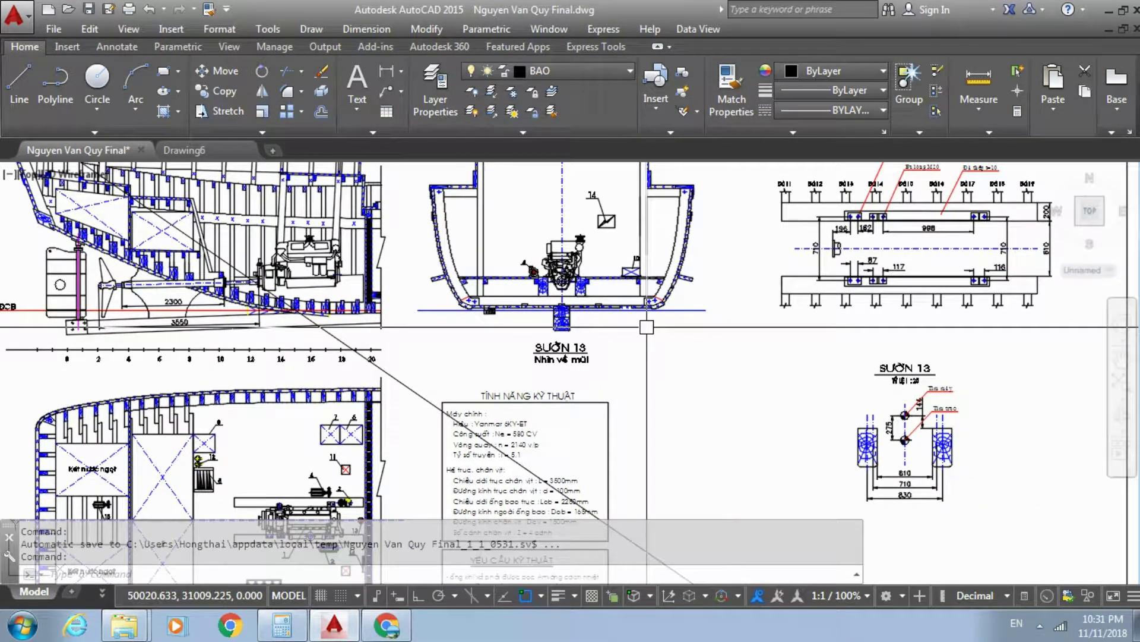
pyautogui.scroll(-3, 646, 326)
pyautogui.scroll(1, 614, 362)
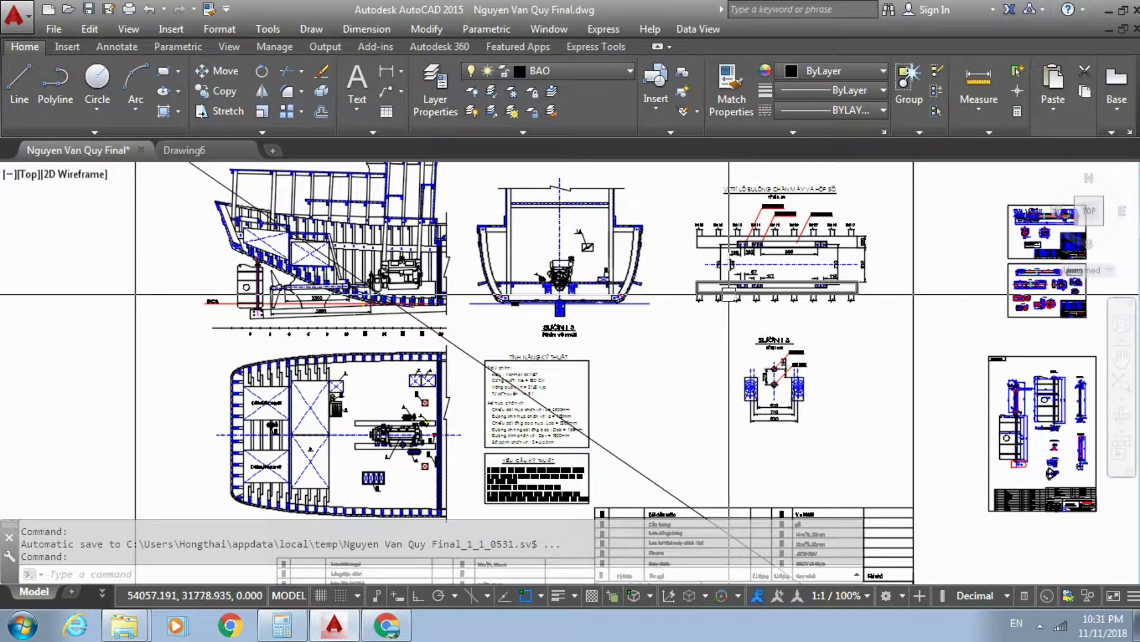
pyautogui.scroll(-3, 726, 290)
pyautogui.moveTo(748, 313); pyautogui.dragTo(681, 295, button='middle')
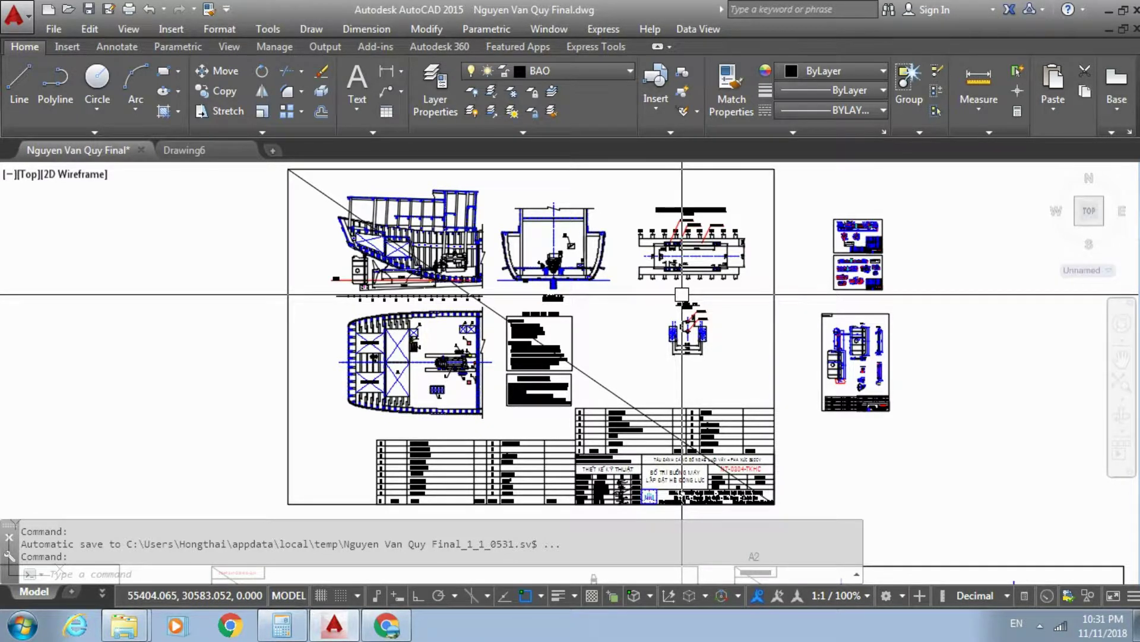
pyautogui.moveTo(613, 338); pyautogui.dragTo(588, 337, button='middle')
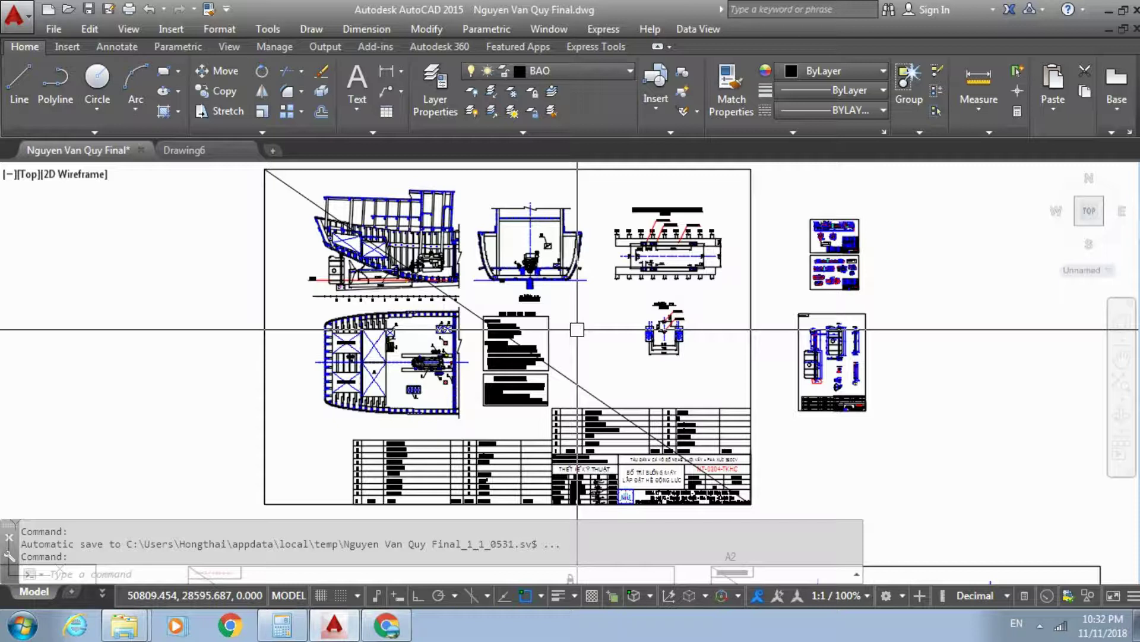
# Step: Switch to the empty Drawing6 and start a new drawing from a template
pyautogui.click(215, 154)
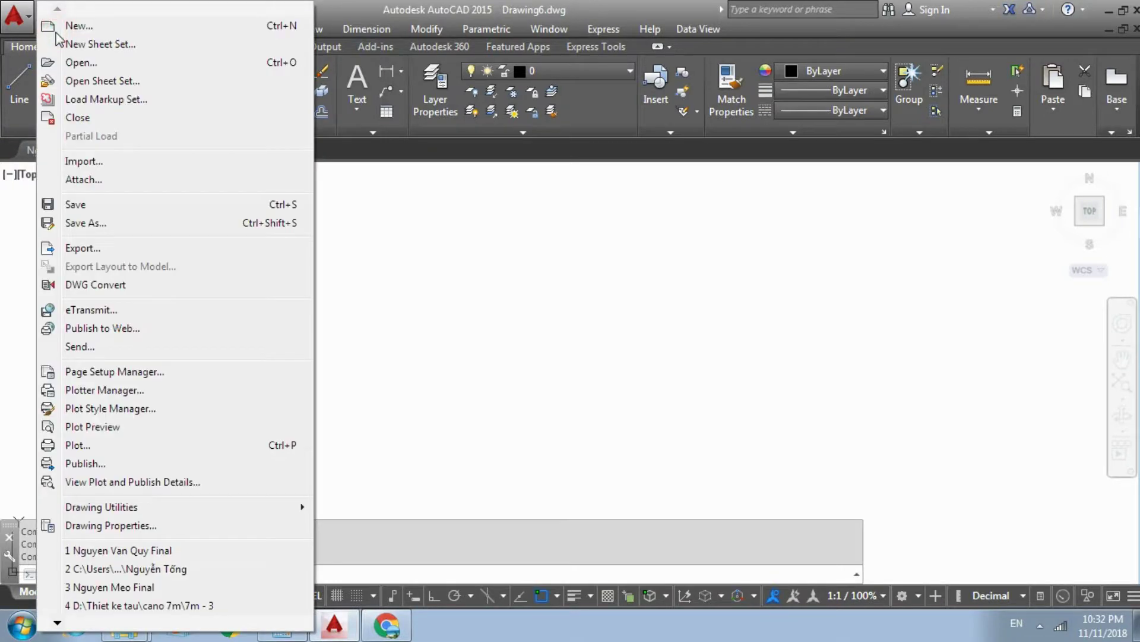
pyautogui.click(55, 23)
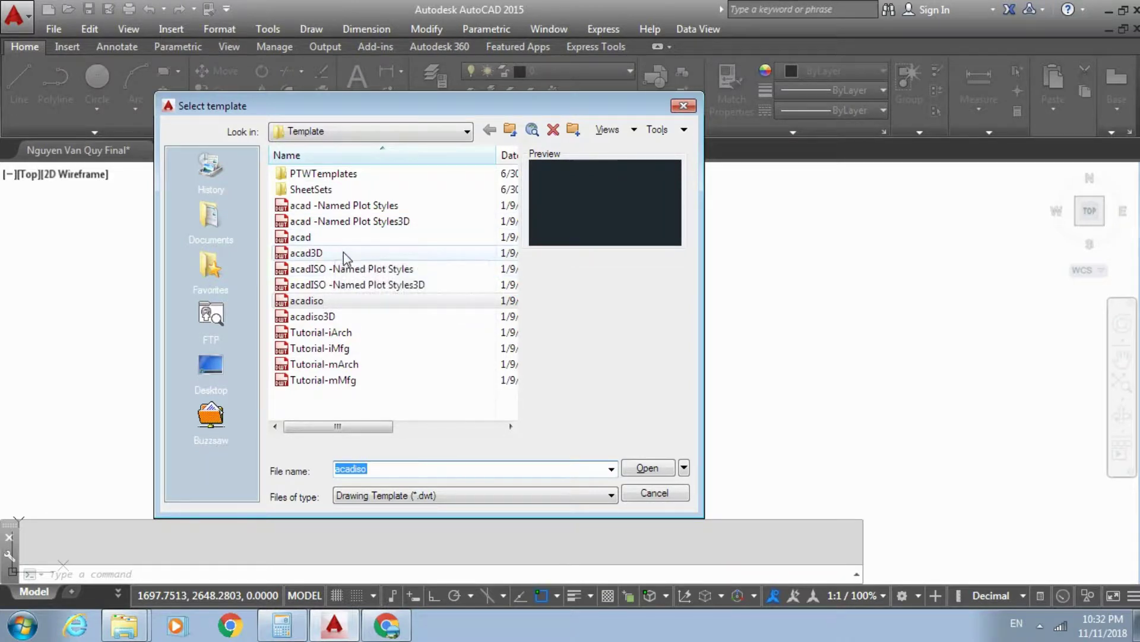
# Step: Compare the acad, acad3D and acadiso3D templates, then create Drawing7 from acadiso
pyautogui.click(333, 237)
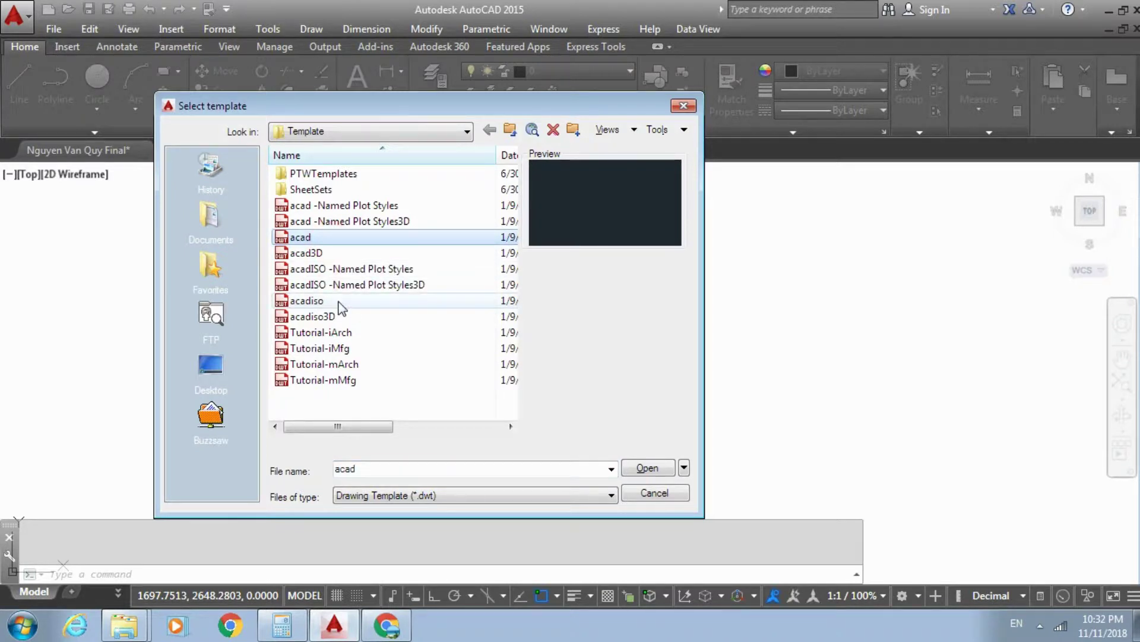
pyautogui.click(338, 301)
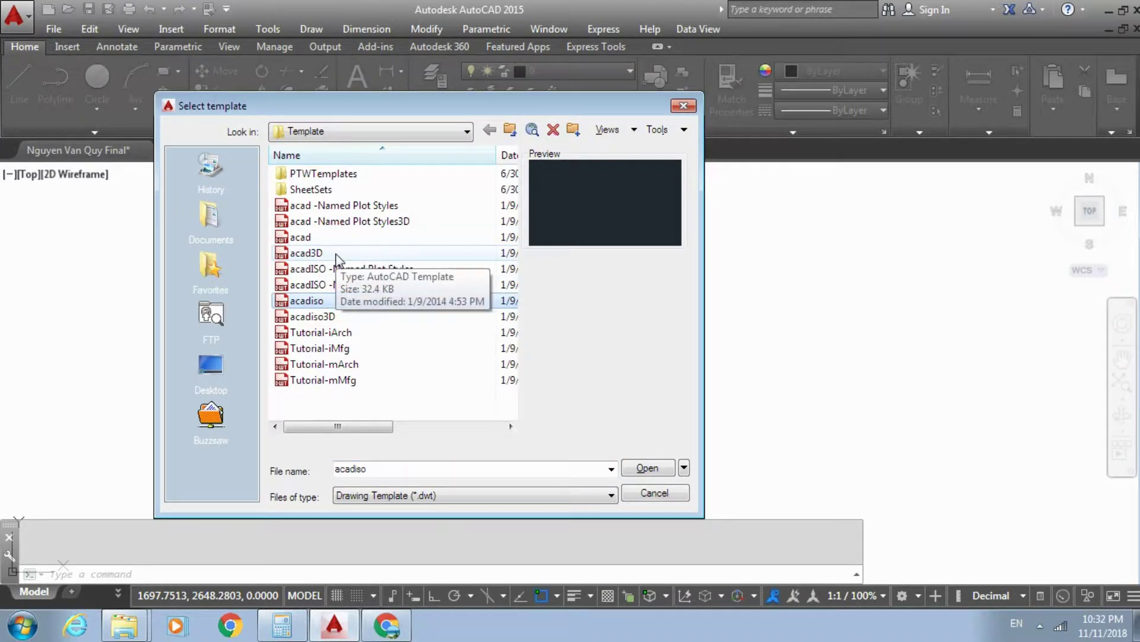
pyautogui.click(336, 253)
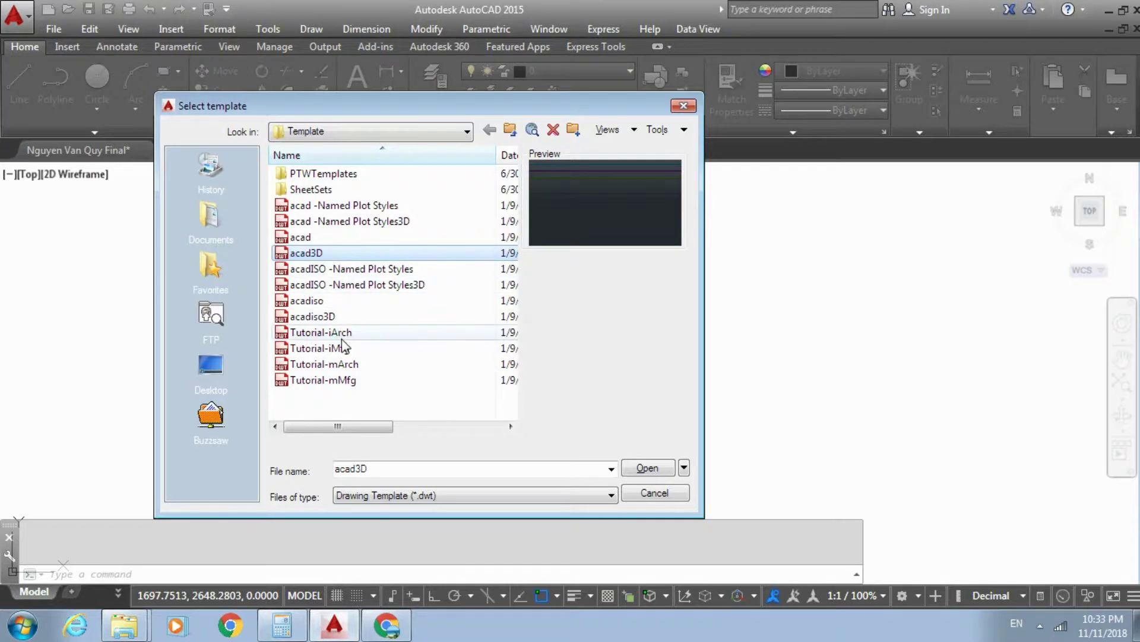
pyautogui.click(337, 320)
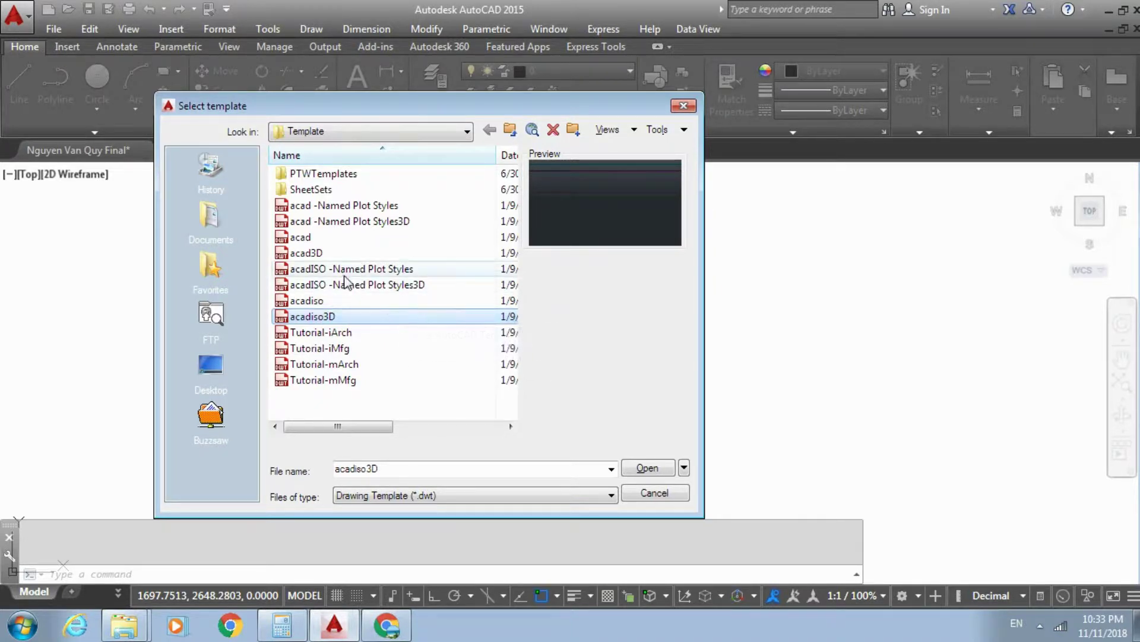
pyautogui.click(330, 308)
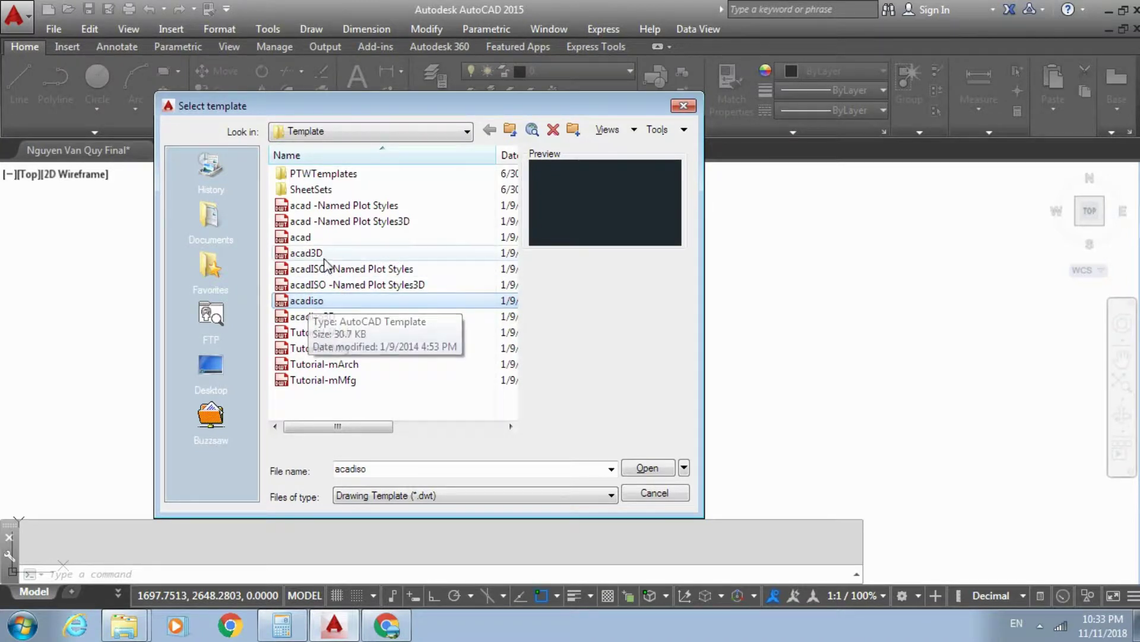
pyautogui.click(318, 238)
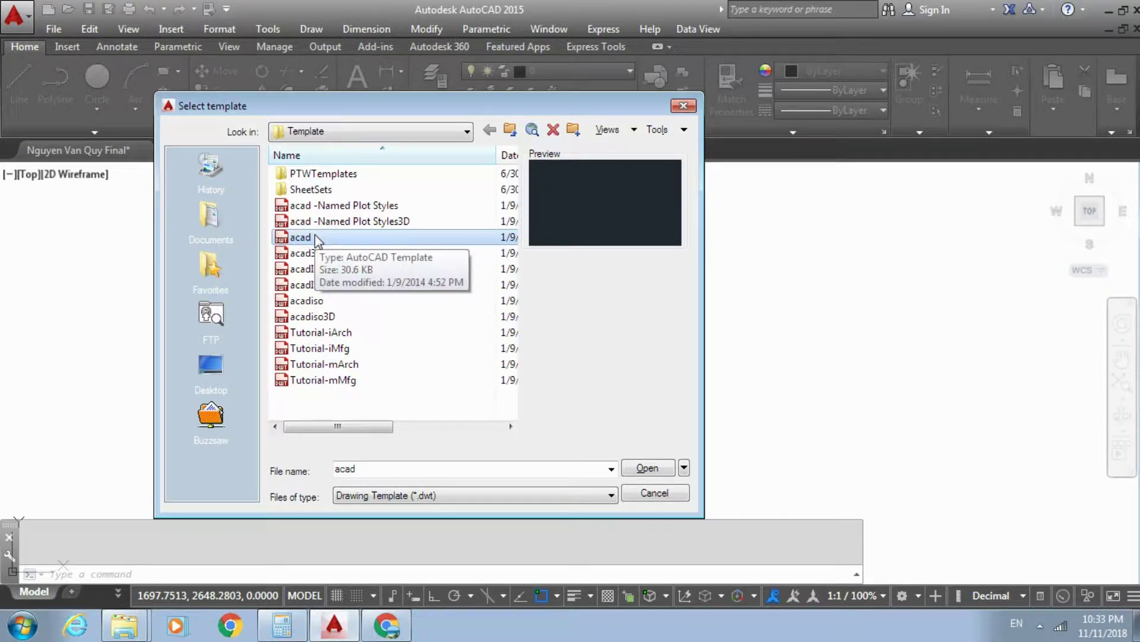
pyautogui.click(326, 302)
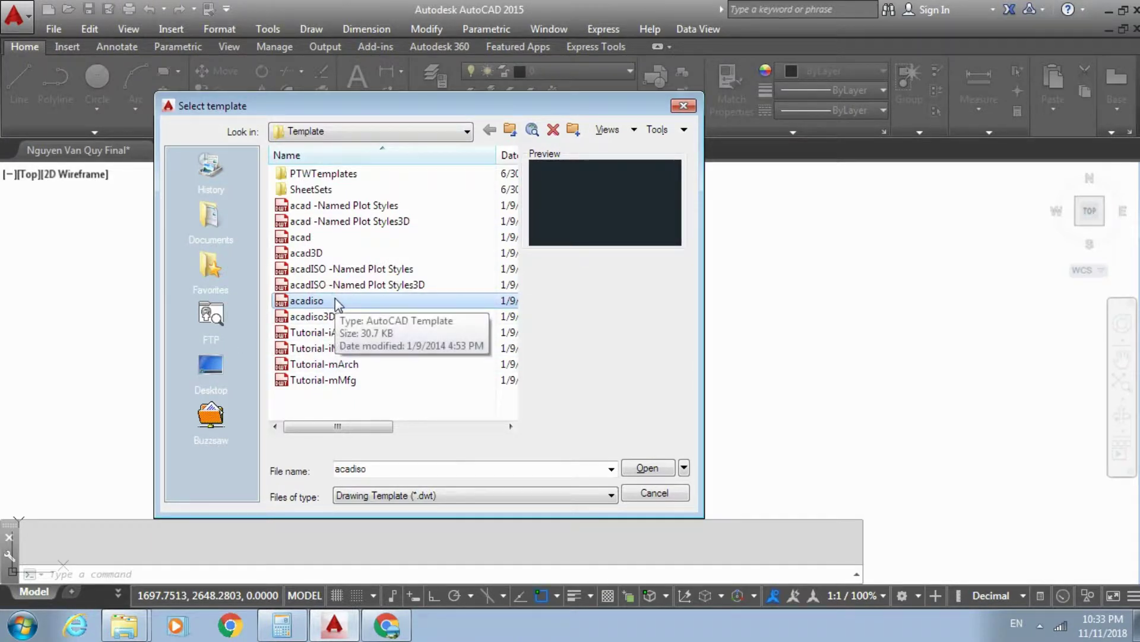
pyautogui.click(647, 469)
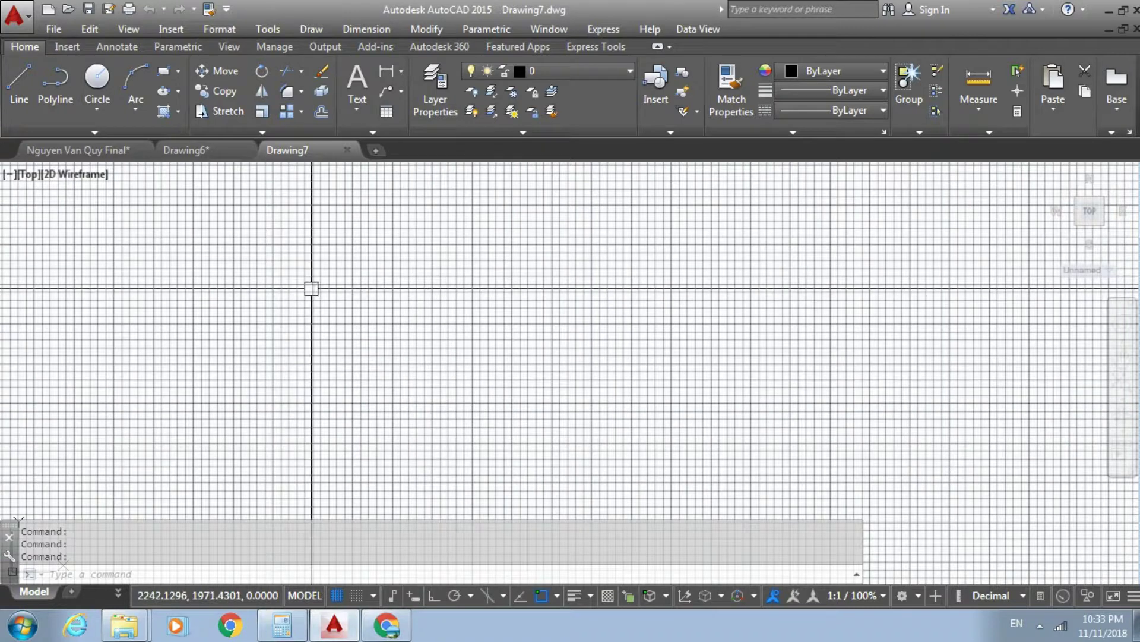
# Step: Turn off the grid display and begin entering the UN units command
pyautogui.click(338, 594)
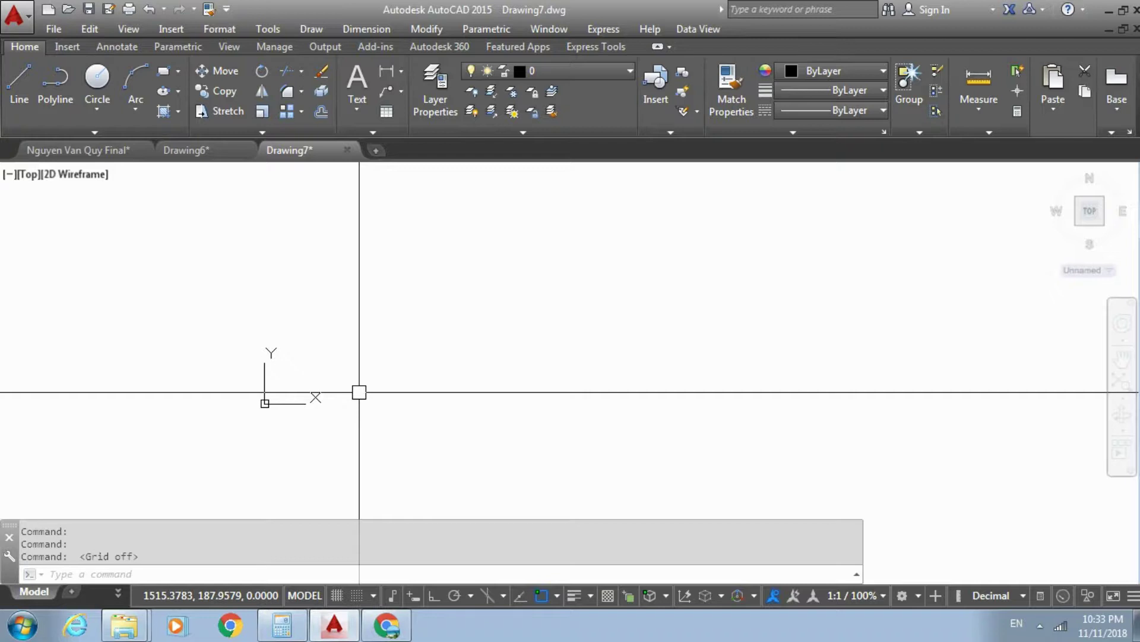
pyautogui.write('U')
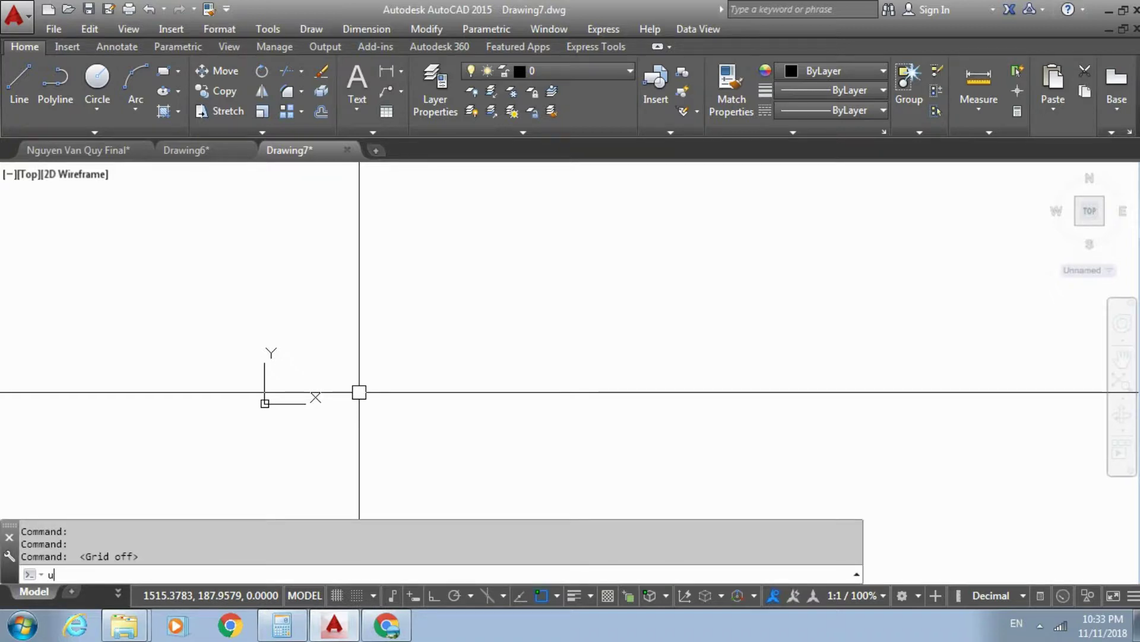
pyautogui.write('n')
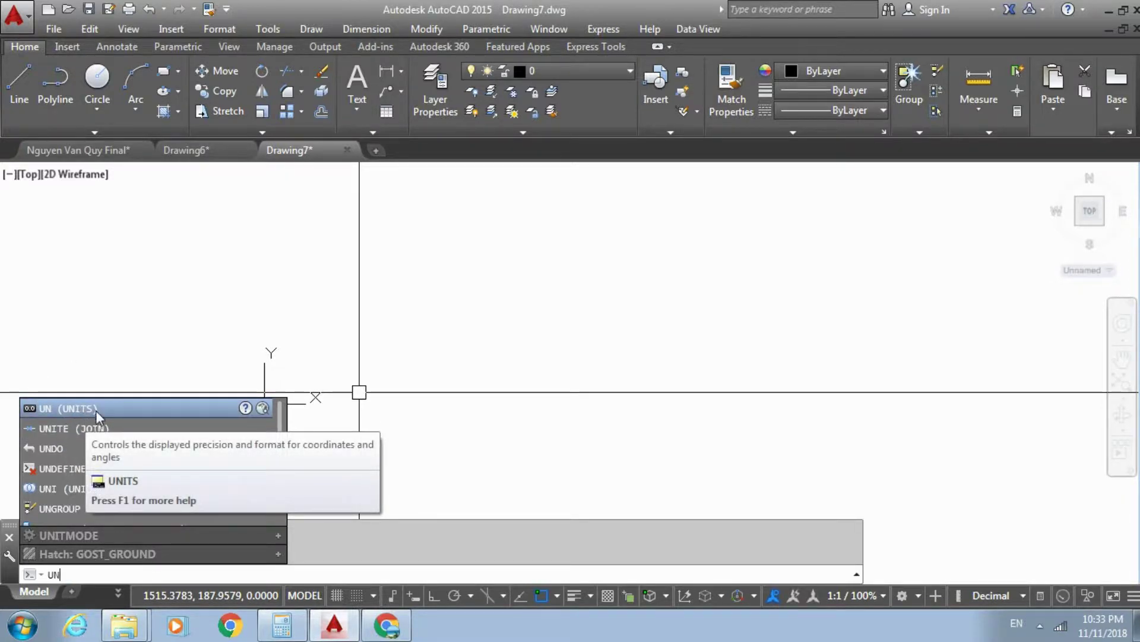
pyautogui.moveTo(63, 408)
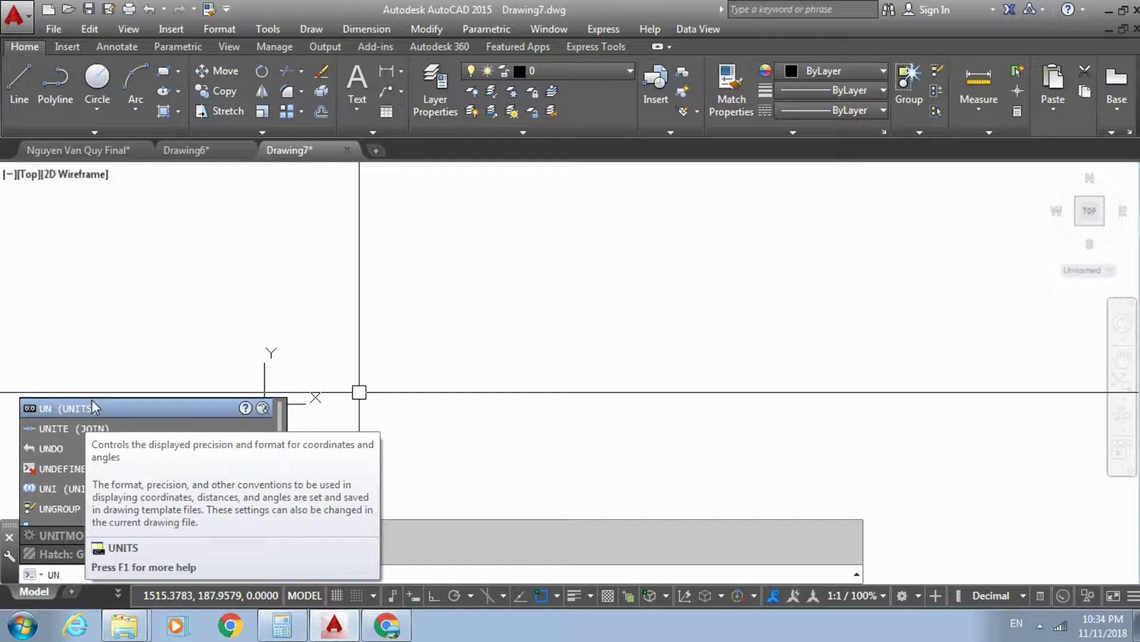
# Step: Set the drawing's angle precision to 0.0 in Drawing Units
pyautogui.press('Return')
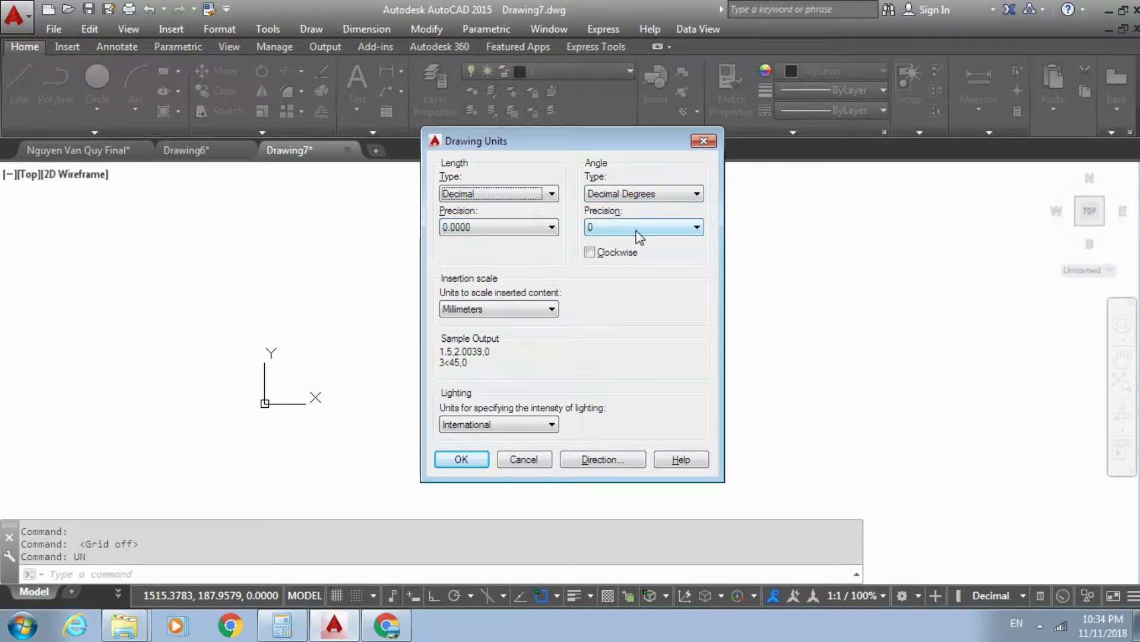
pyautogui.click(638, 230)
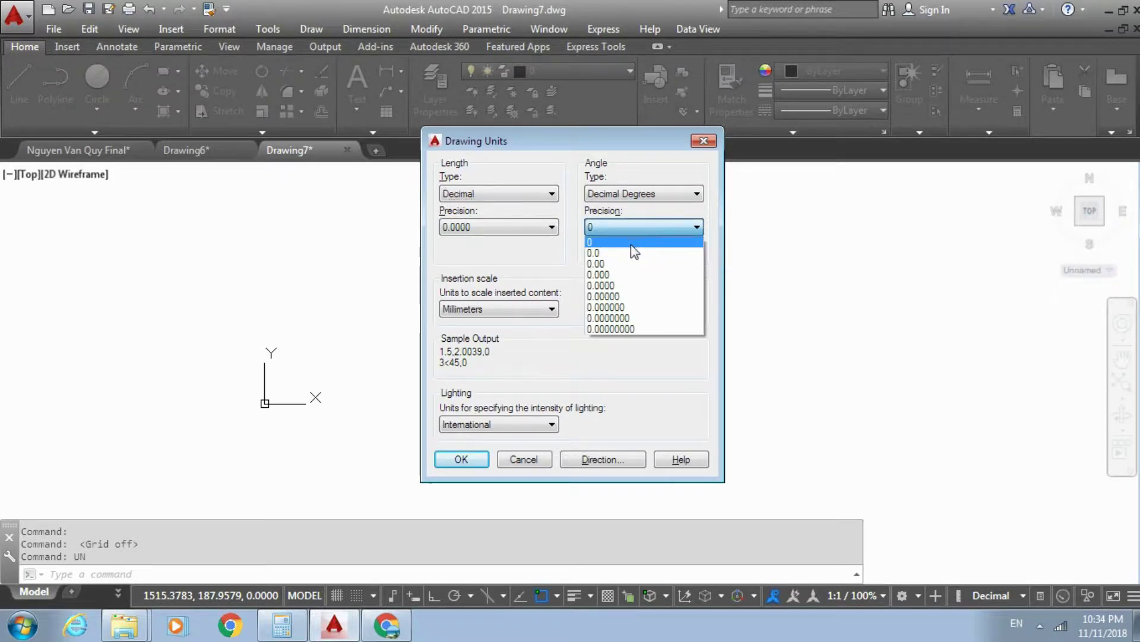
pyautogui.click(634, 252)
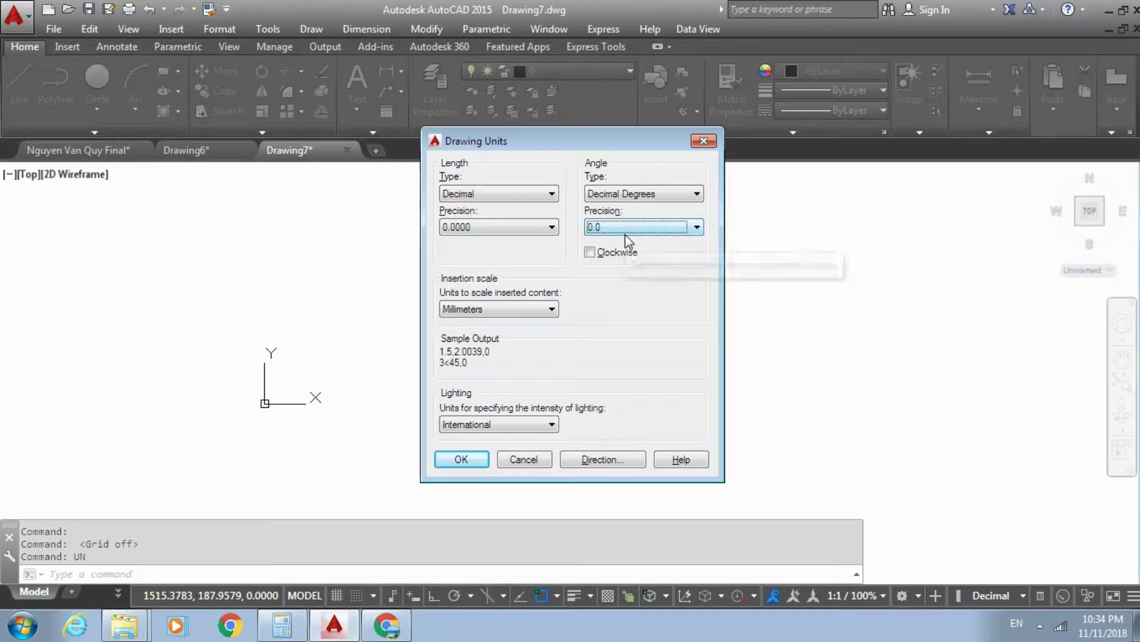
pyautogui.click(468, 458)
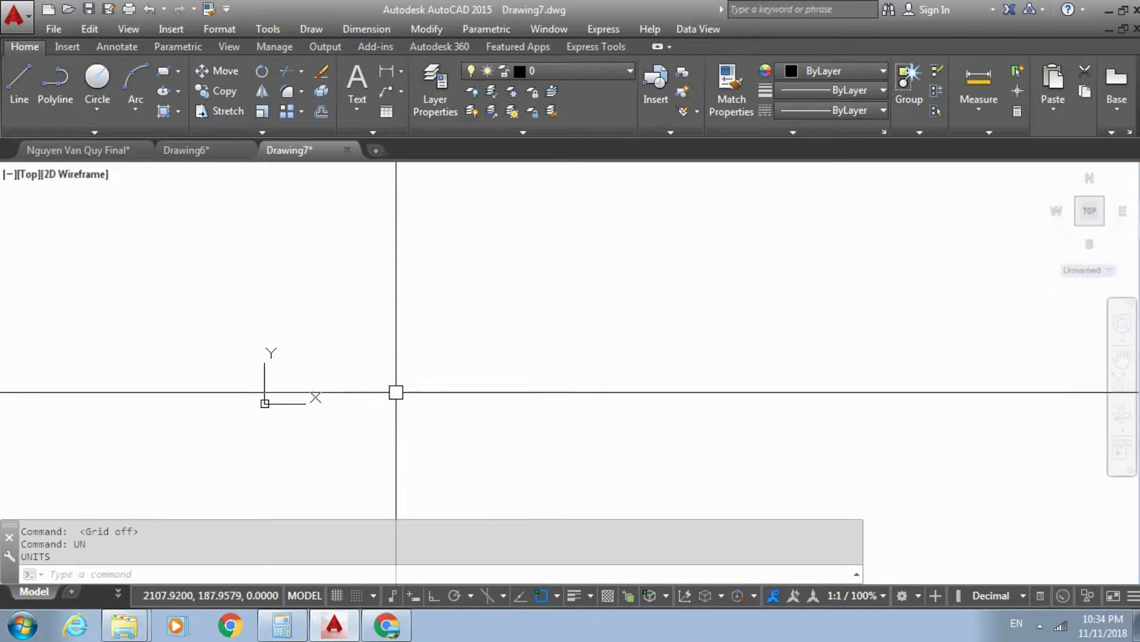
# Step: Pan the origin toward the lower left and begin entering the LA layer command
pyautogui.moveTo(377, 349); pyautogui.dragTo(343, 392, button='middle')
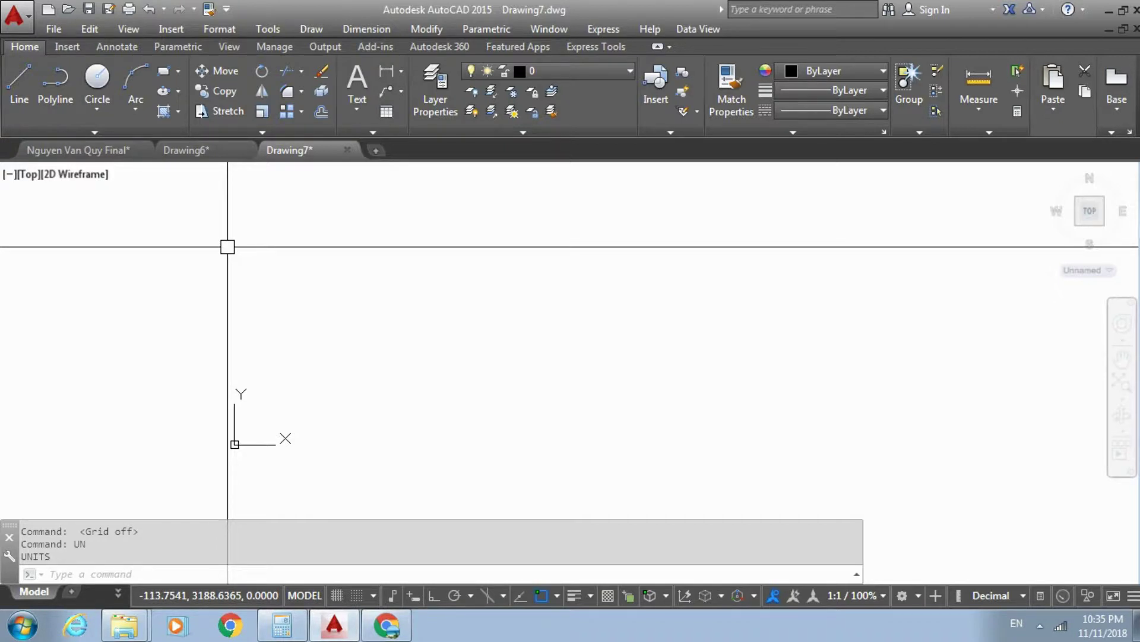
pyautogui.write('l')
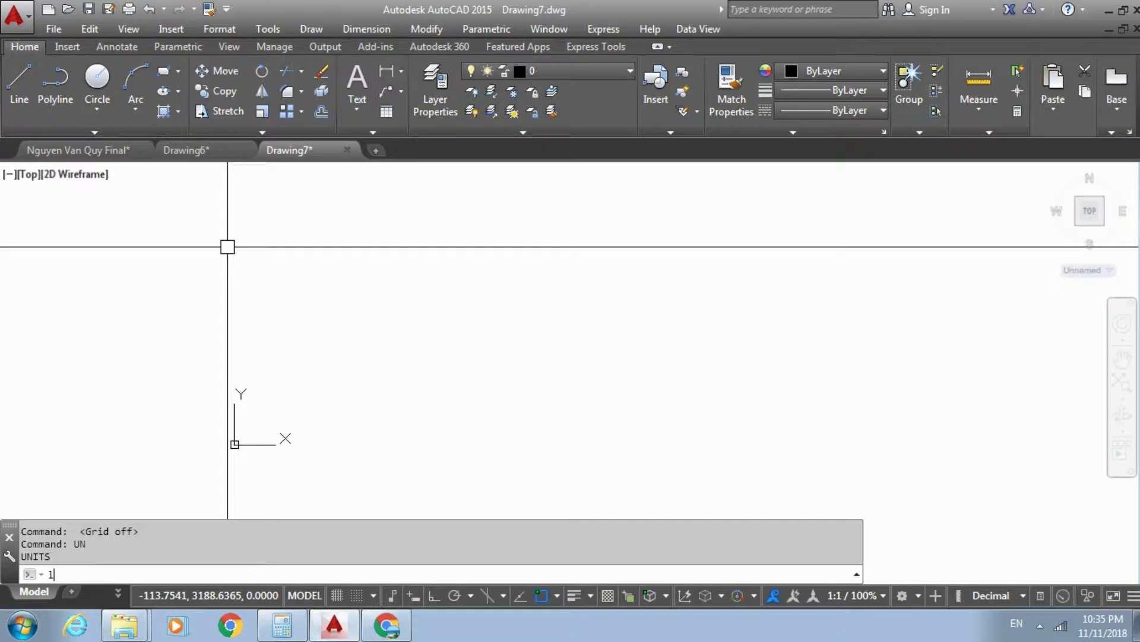
pyautogui.write('a')
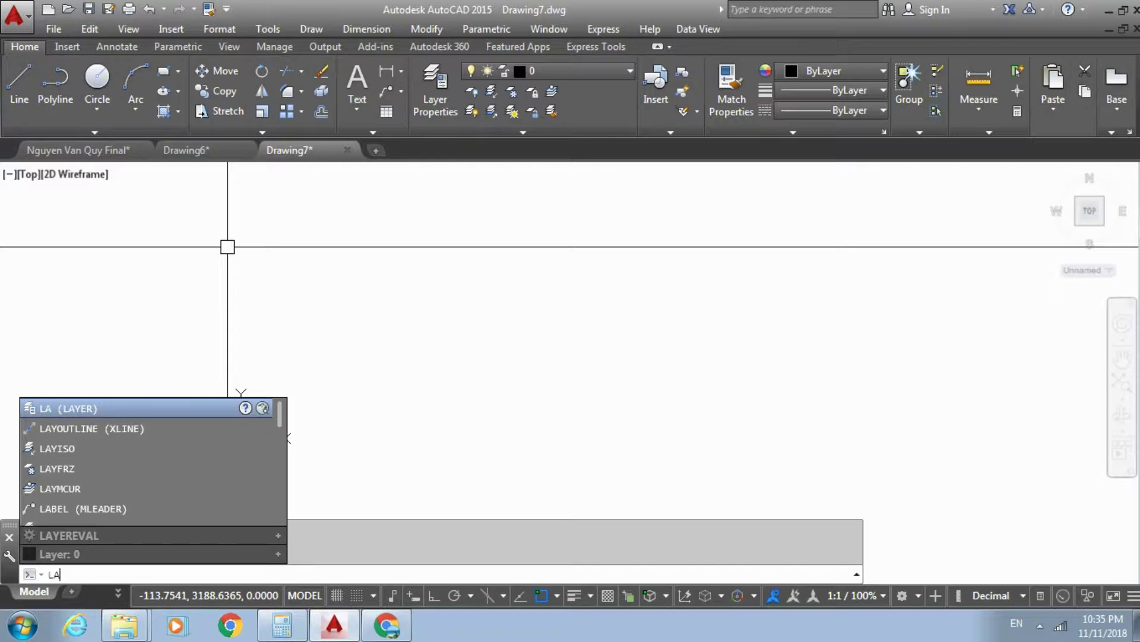
# Step: Create a new layer named 'duong bao' in the Layer Properties Manager
pyautogui.press('Return')
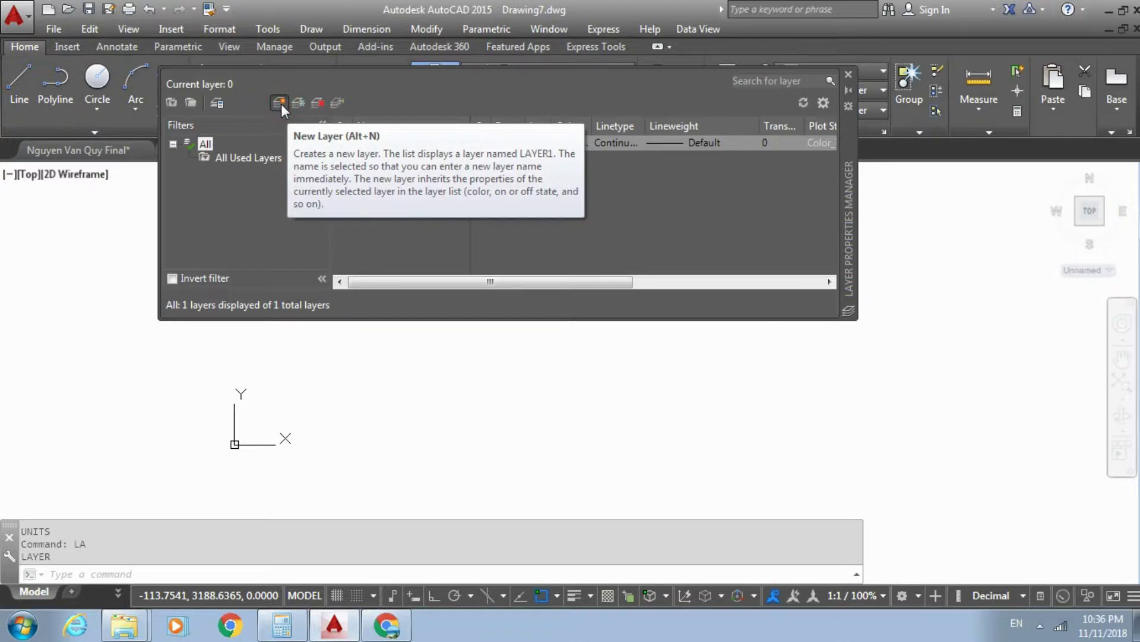
pyautogui.click(281, 103)
pyautogui.click(281, 103)
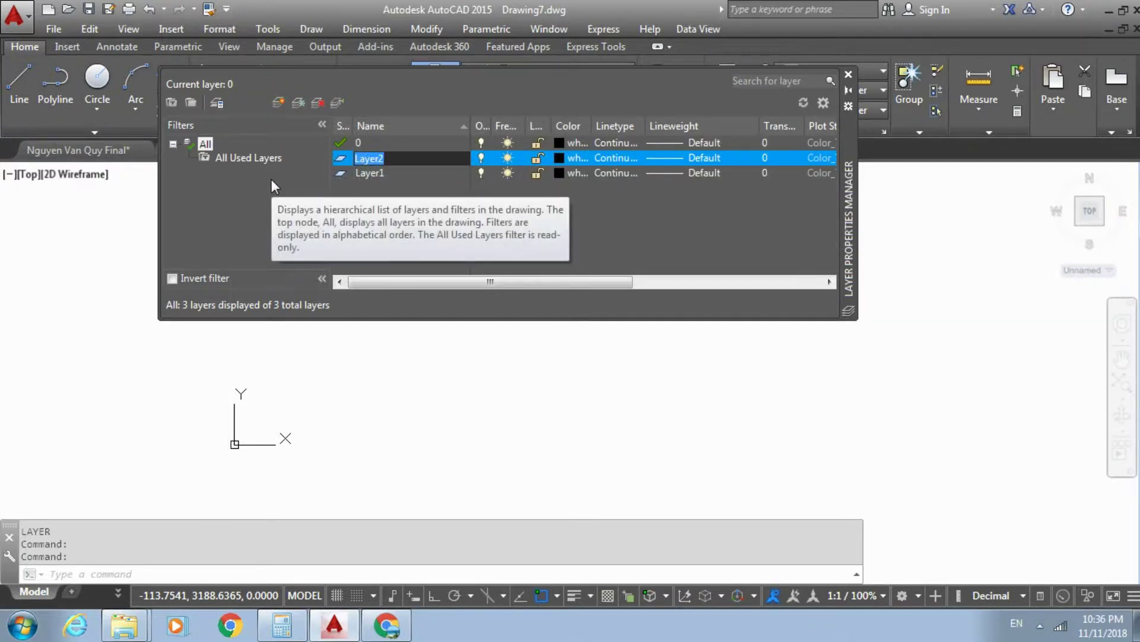
pyautogui.write('duong')
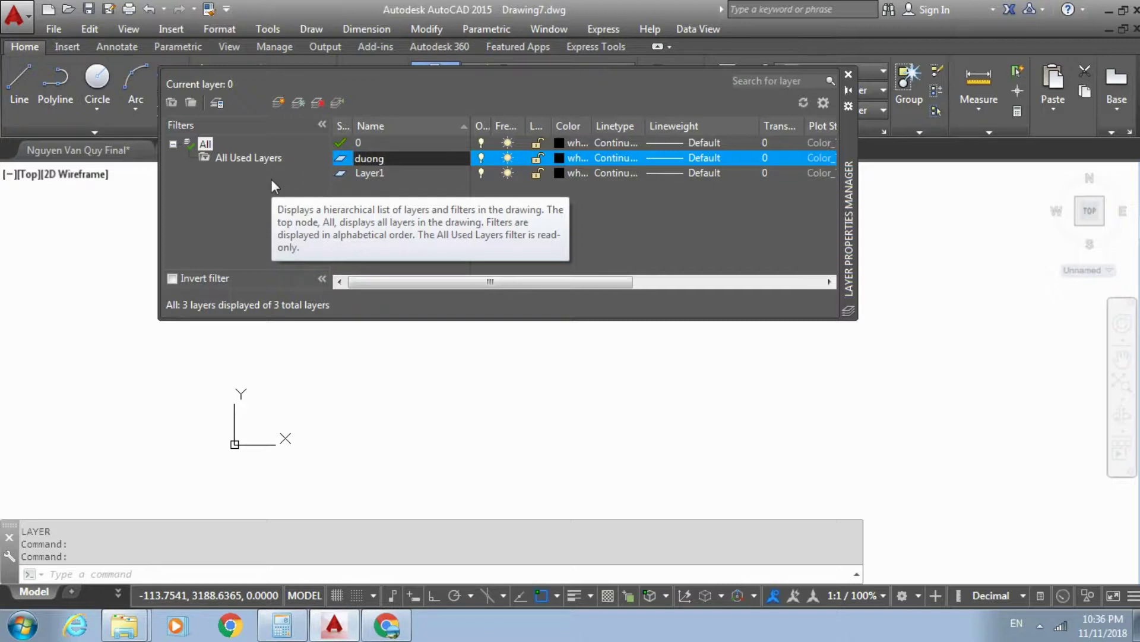
pyautogui.write(' bao')
pyautogui.press('Return')
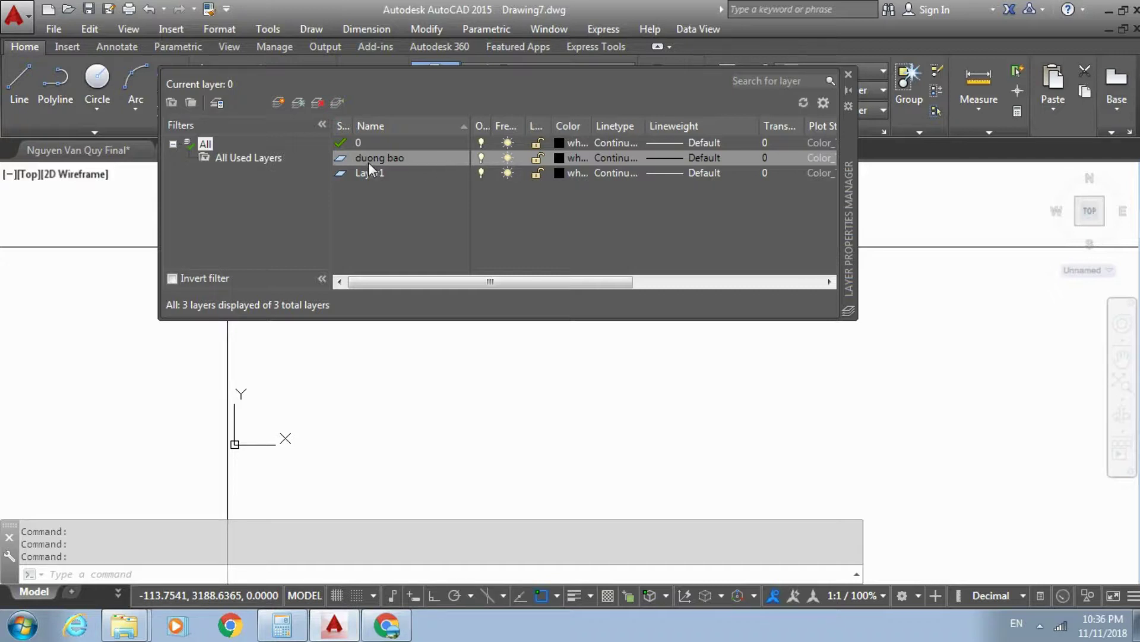
# Step: Set the duong bao layer colour to red (colour 10)
pyautogui.click(562, 158)
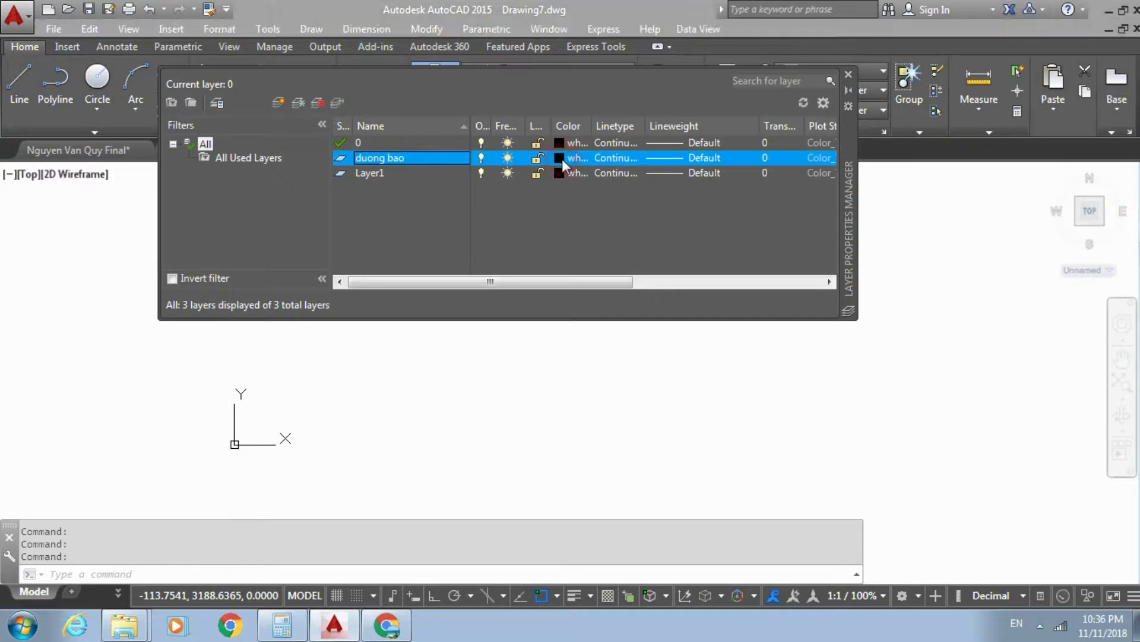
pyautogui.click(439, 253)
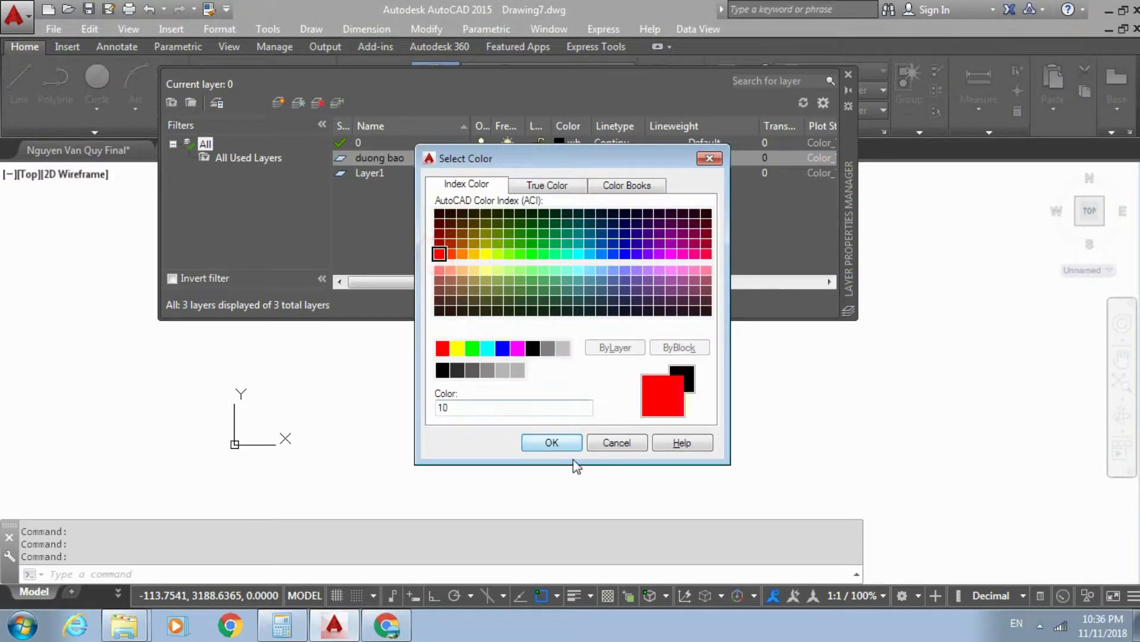
pyautogui.click(553, 443)
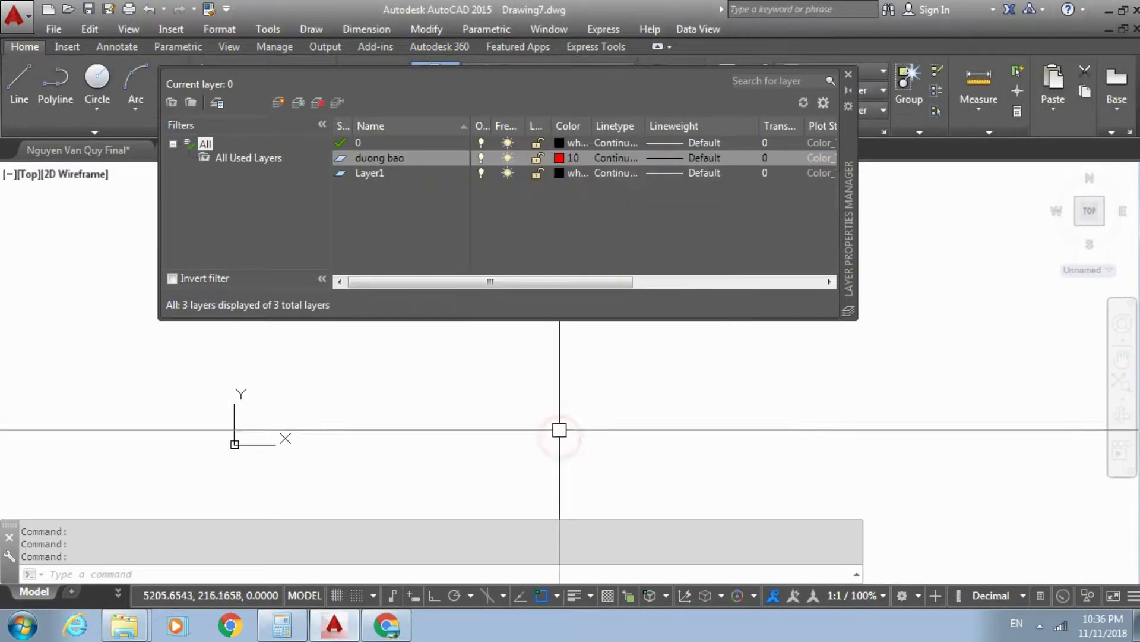
# Step: Keep duong bao's lineweight at Default after trying 0.15 and 0.18 mm, and confirm Continuous linetype
pyautogui.click(682, 159)
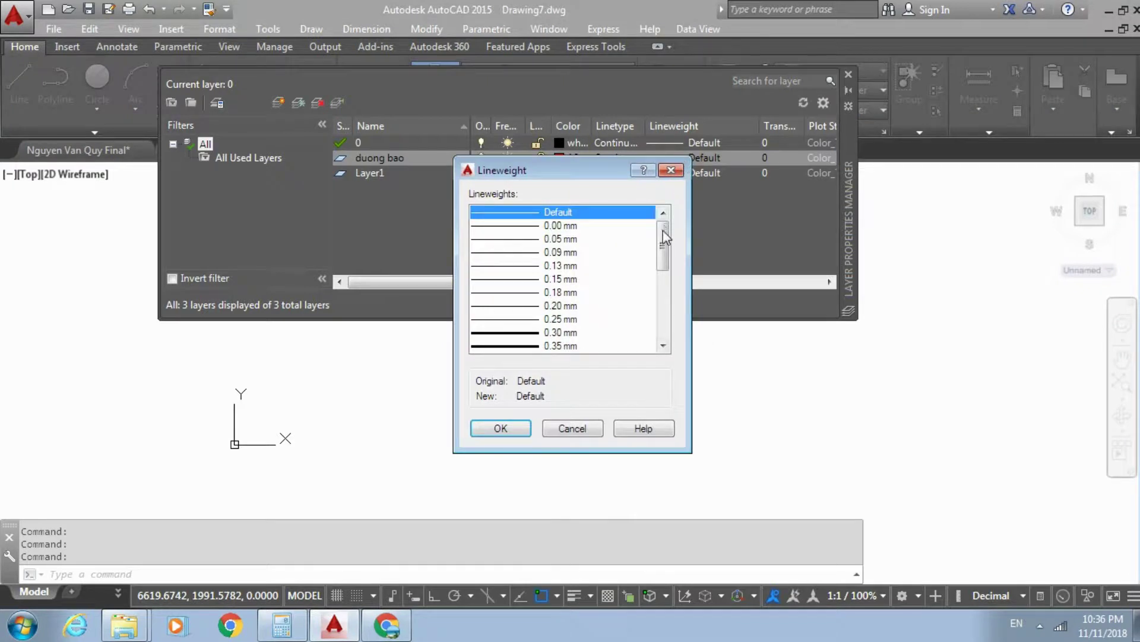
pyautogui.scroll(-1, 663, 249)
pyautogui.scroll(-1, 662, 270)
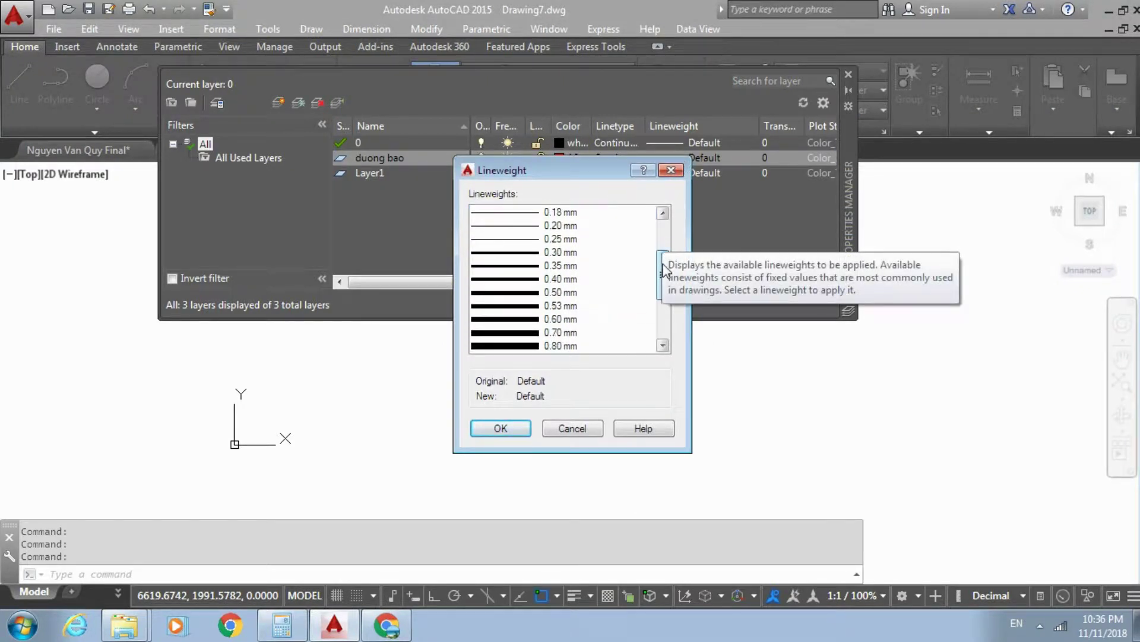
pyautogui.moveTo(664, 271); pyautogui.dragTo(665, 219)
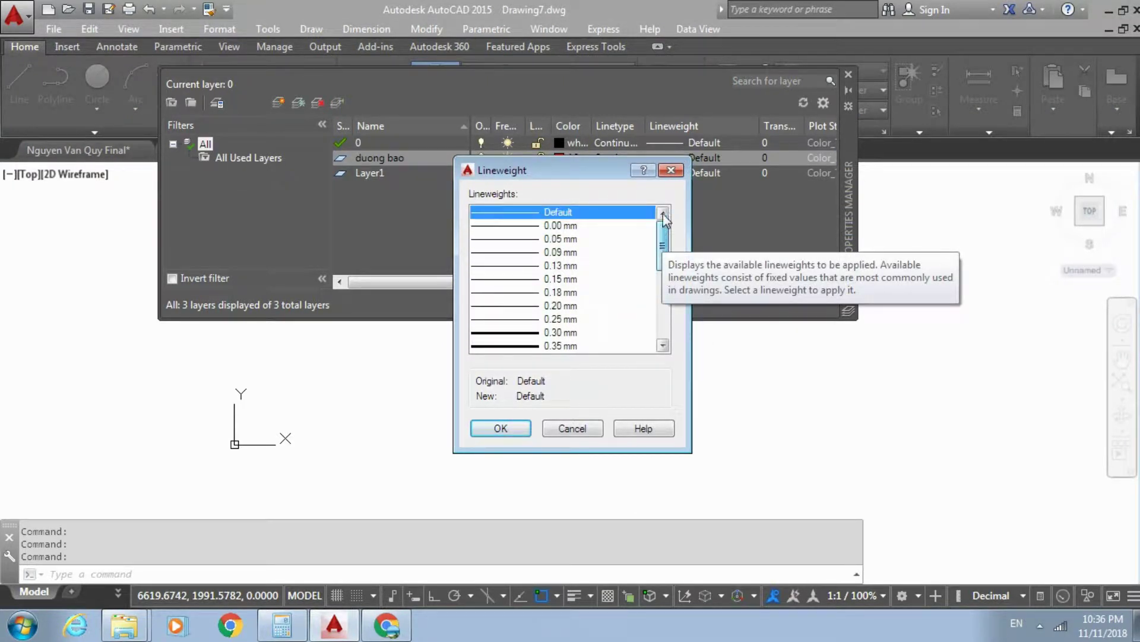
pyautogui.click(543, 279)
pyautogui.scroll(-2, 552, 275)
pyautogui.scroll(1, 570, 270)
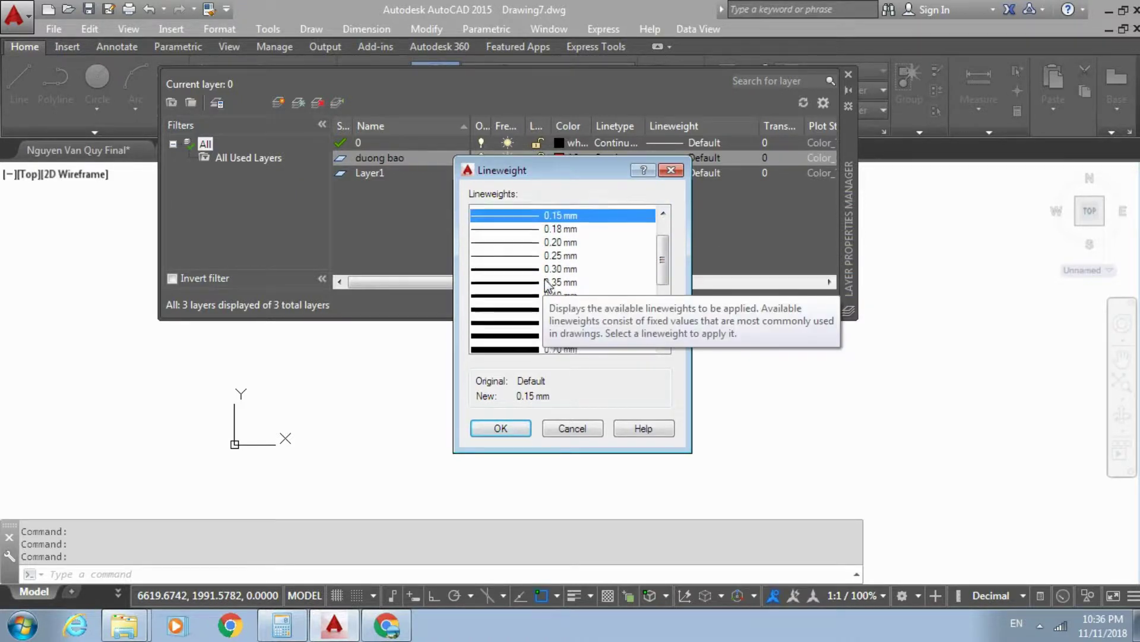
pyautogui.scroll(2, 575, 267)
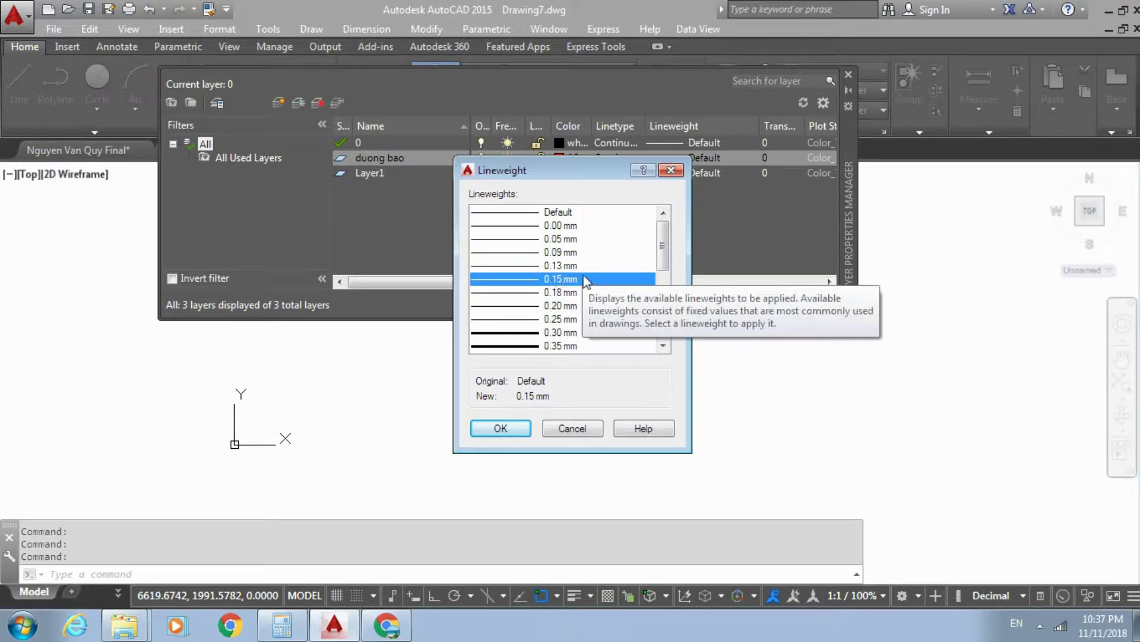
pyautogui.click(547, 293)
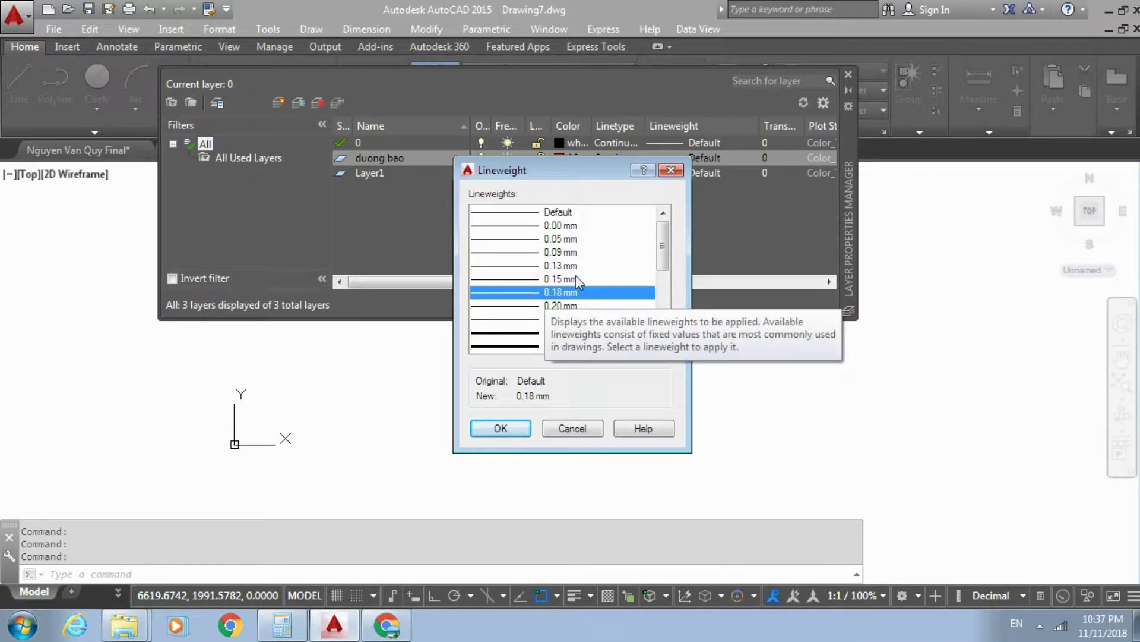
pyautogui.click(532, 212)
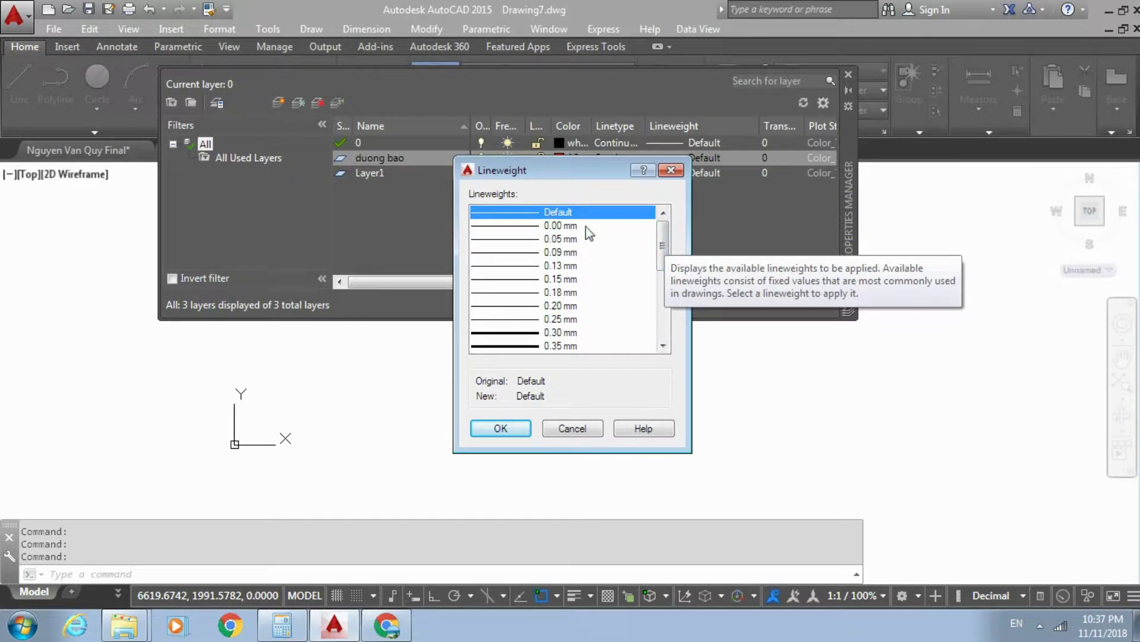
pyautogui.click(517, 428)
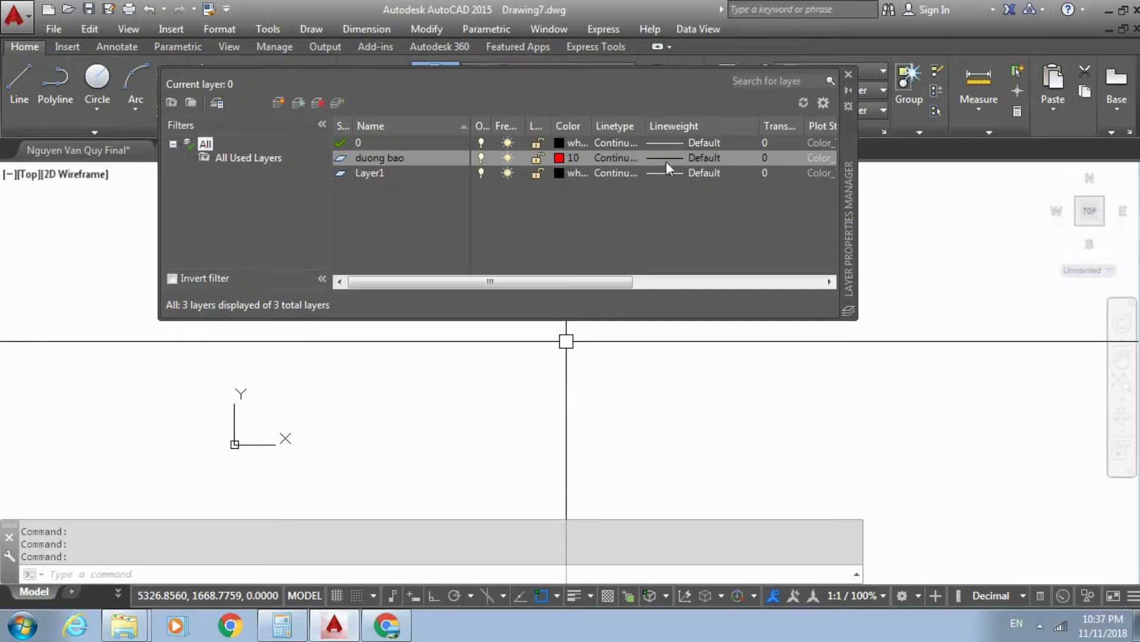
pyautogui.click(613, 160)
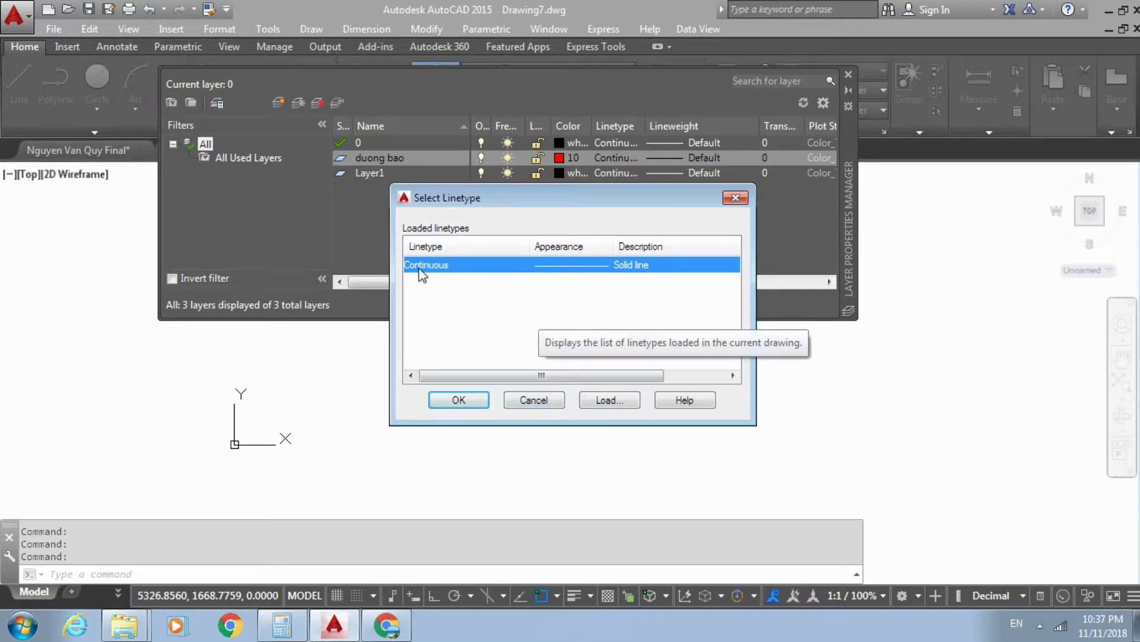
pyautogui.click(461, 403)
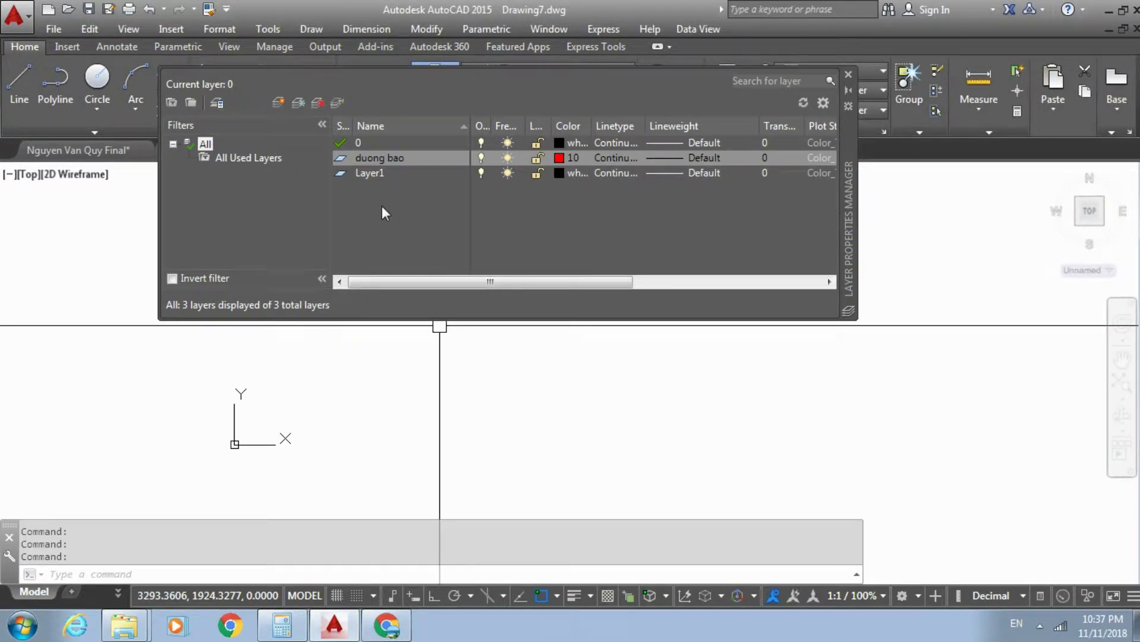
# Step: Add a layer named 'duong khuat' with colour blue, then bring up its linetype choices
pyautogui.click(280, 102)
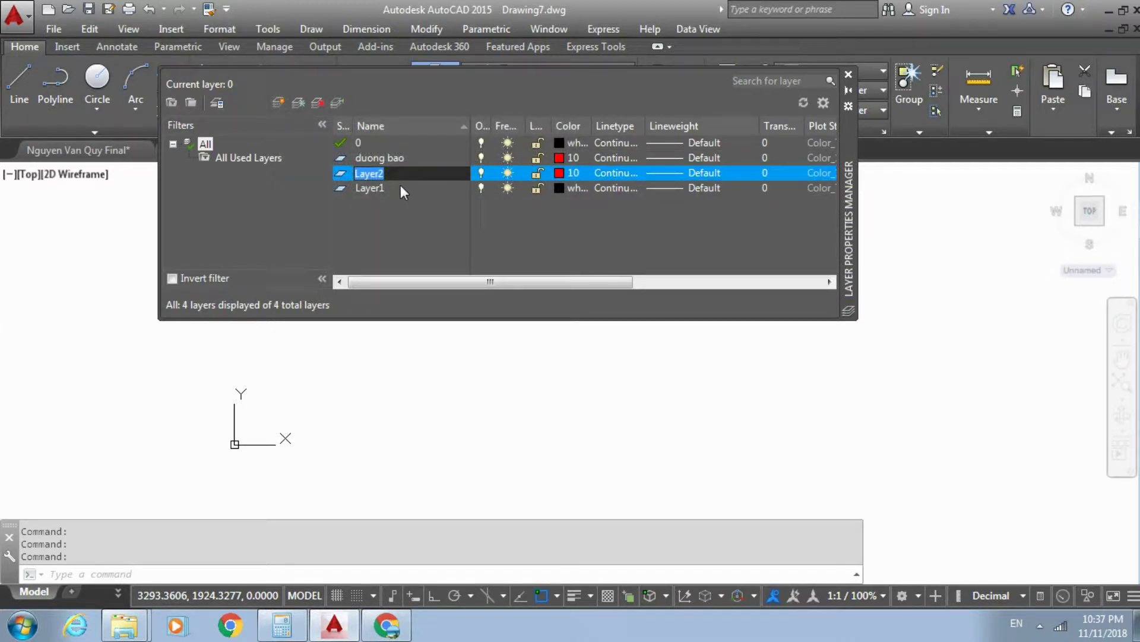
pyautogui.write('duong')
pyautogui.write(' khuat')
pyautogui.click(411, 196)
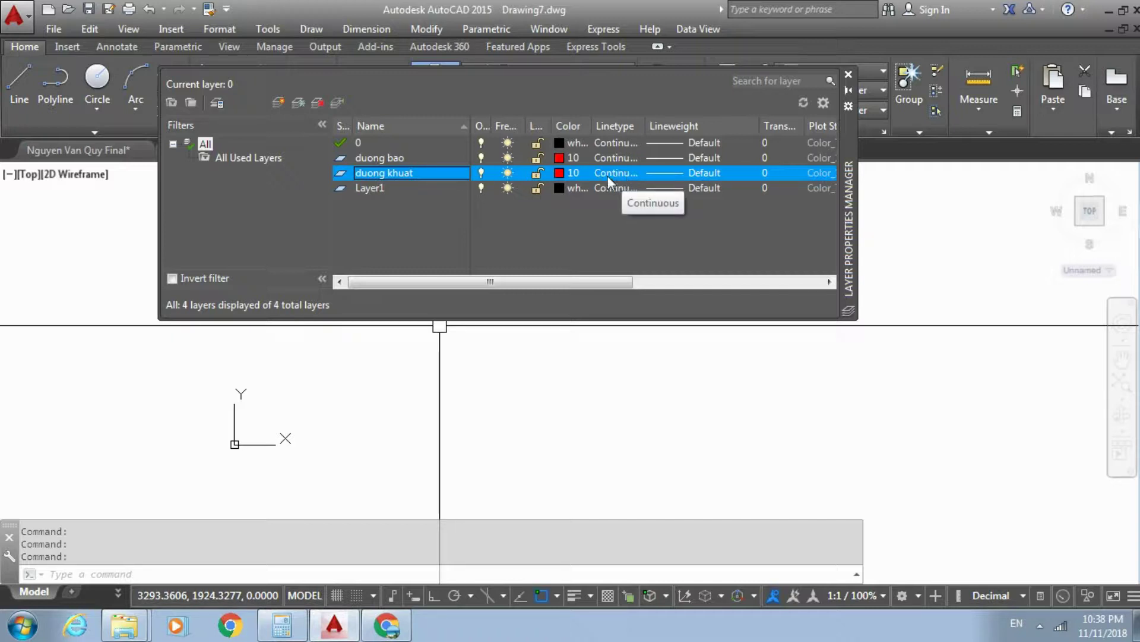
pyautogui.click(560, 172)
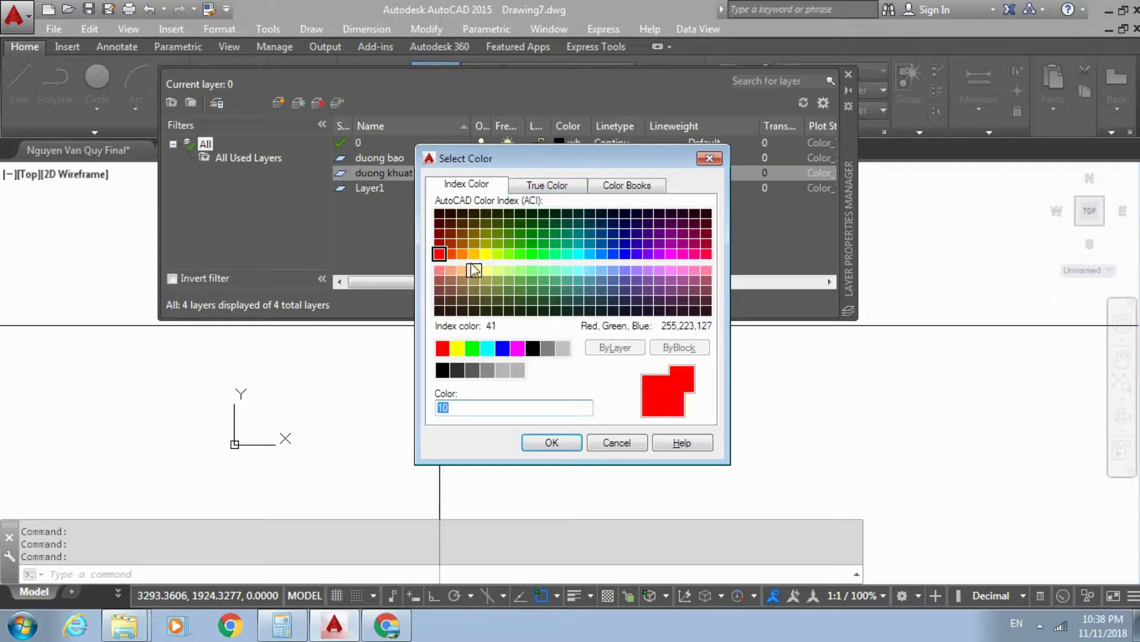
pyautogui.click(503, 348)
pyautogui.click(552, 442)
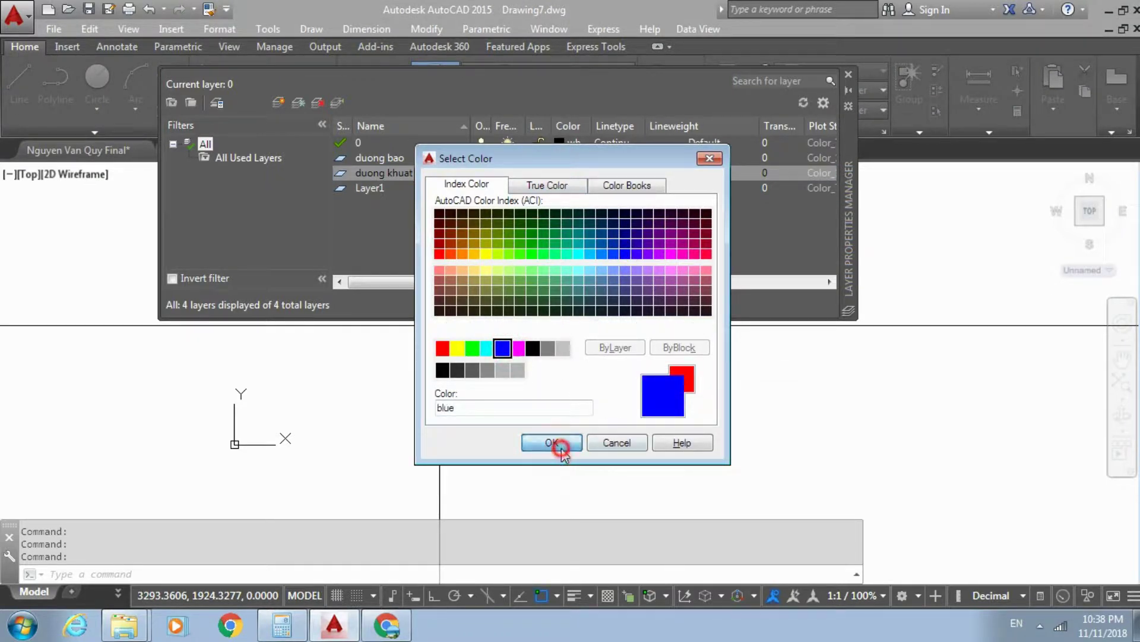
pyautogui.click(622, 172)
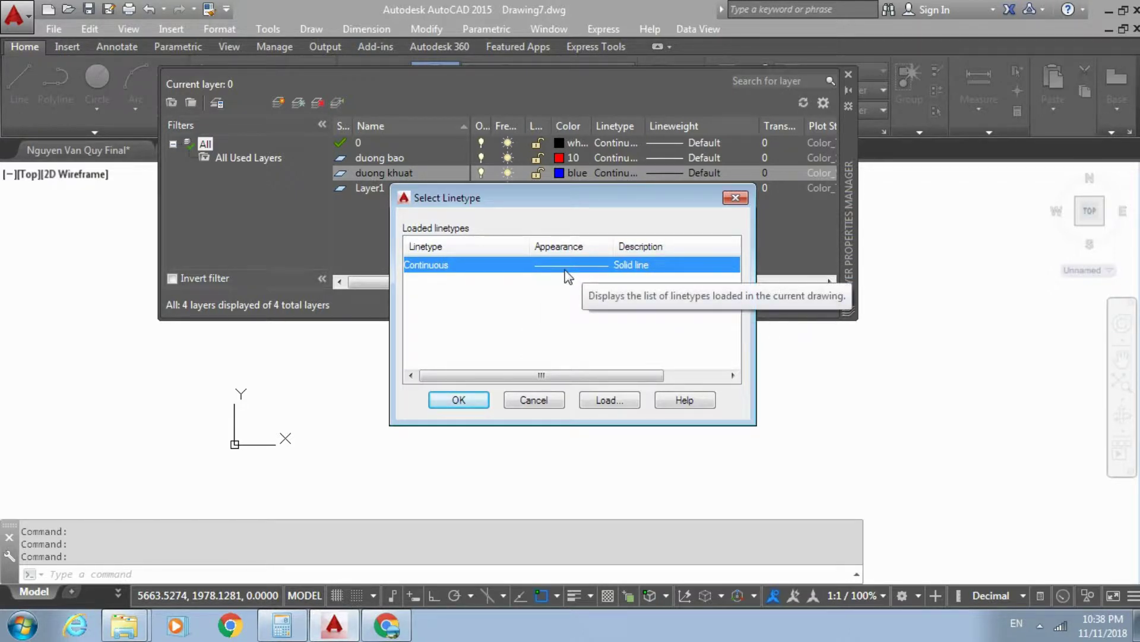
# Step: Load DASHED2 from acadiso.lin and assign it as the duong khuat linetype
pyautogui.click(610, 402)
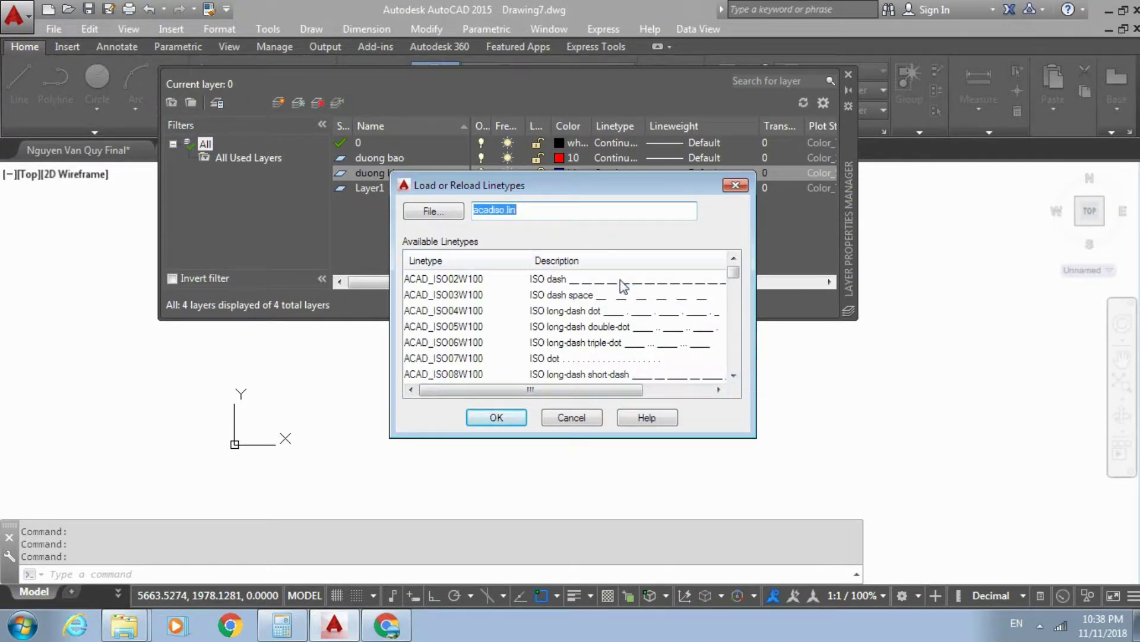
pyautogui.click(425, 295)
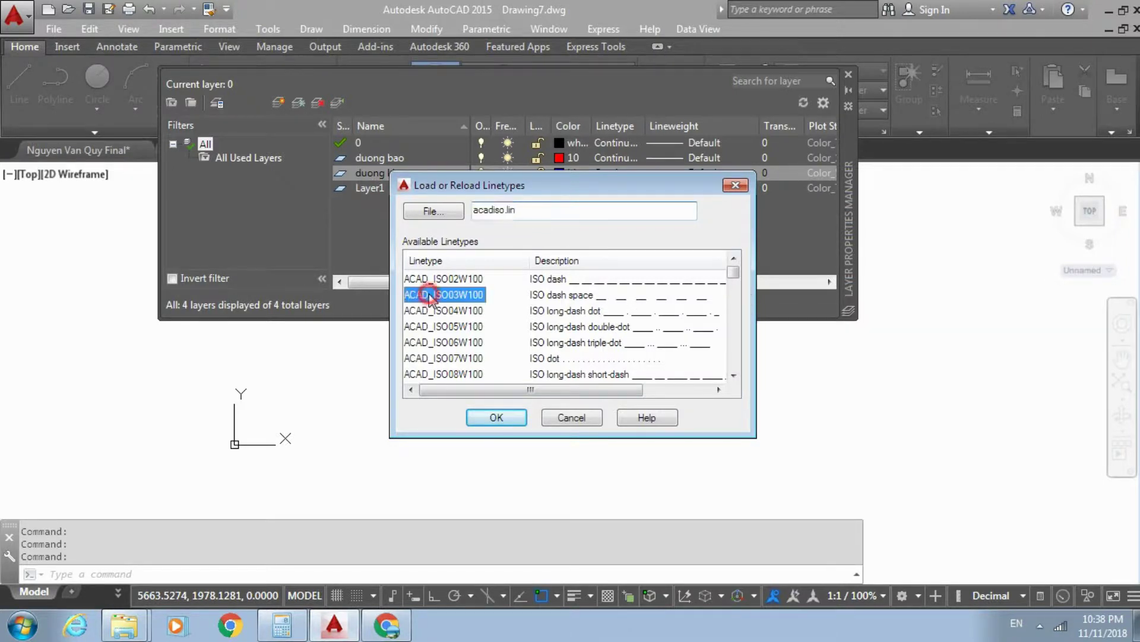
pyautogui.press('d')
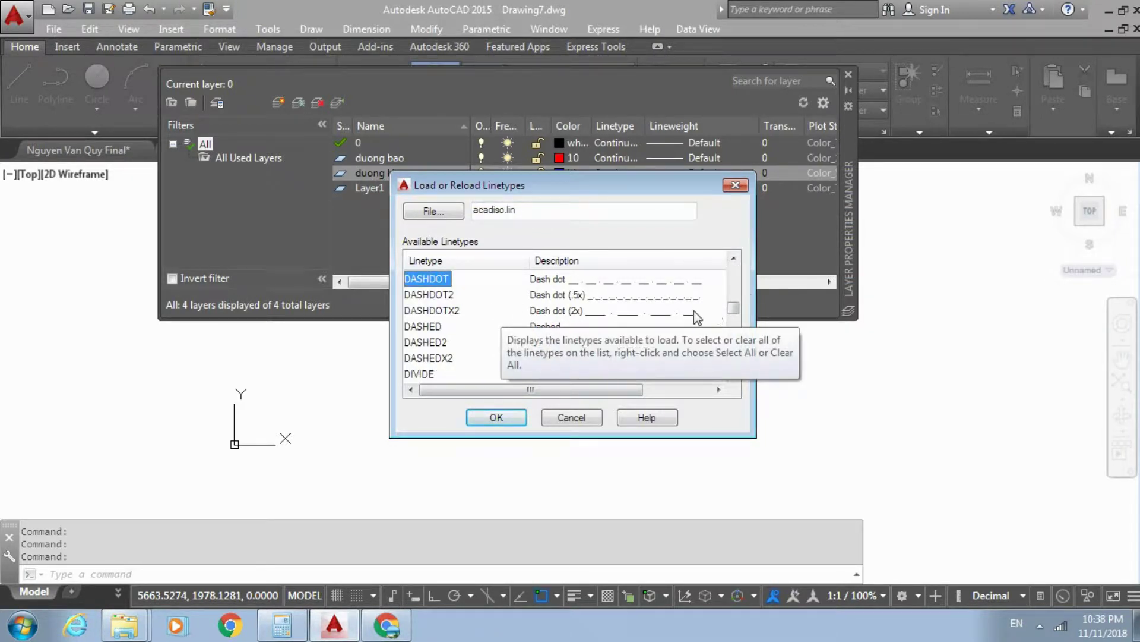
pyautogui.click(438, 329)
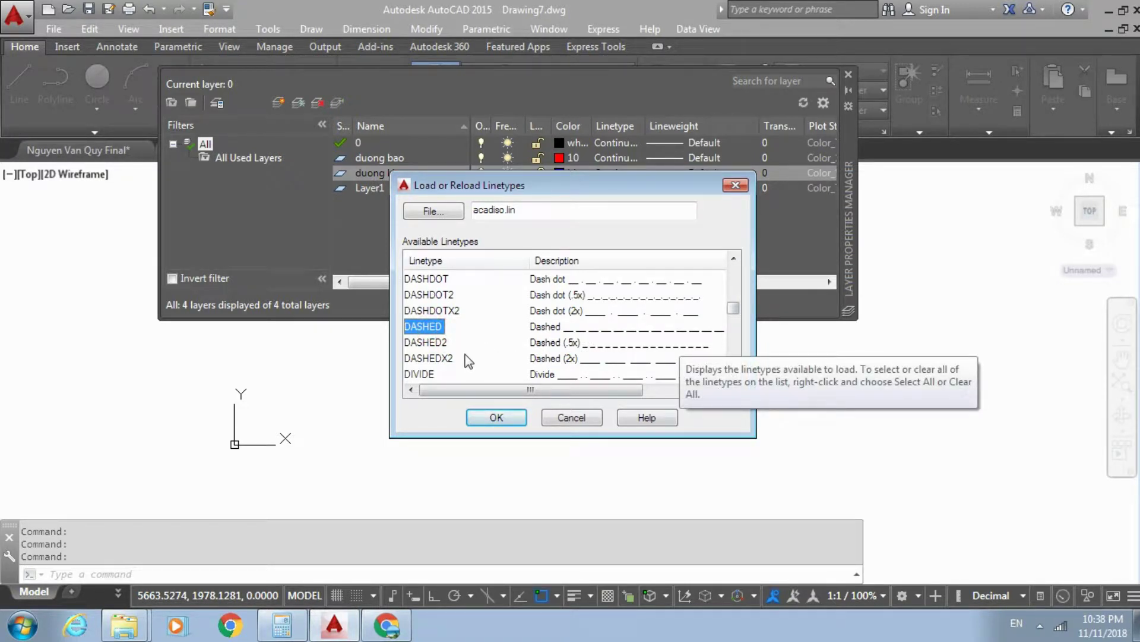
pyautogui.click(431, 343)
pyautogui.click(424, 331)
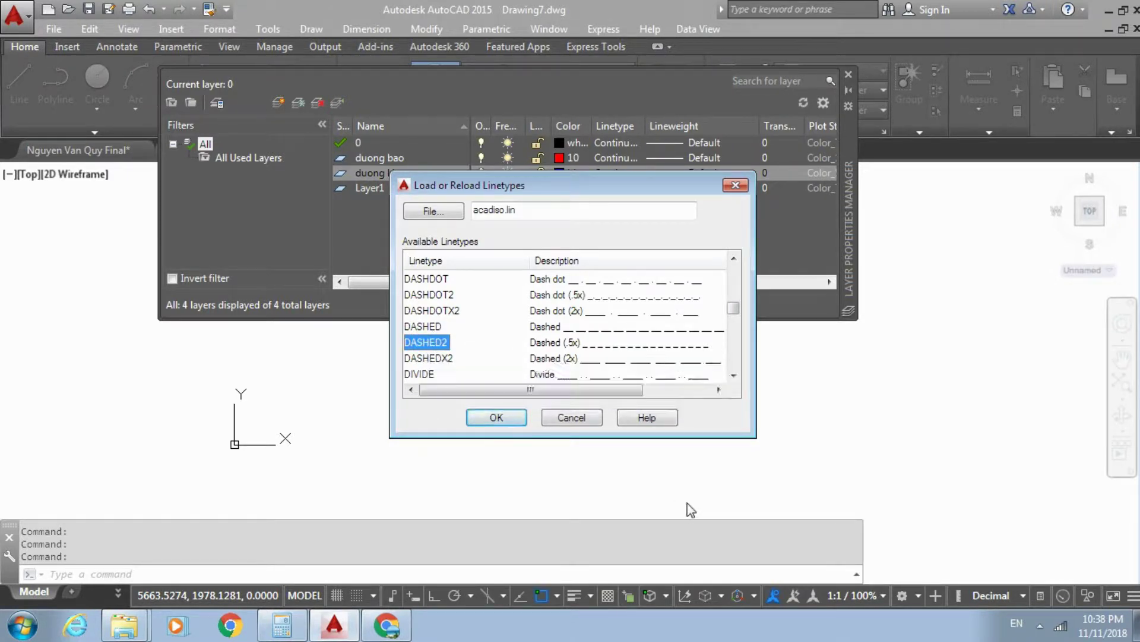
pyautogui.click(513, 420)
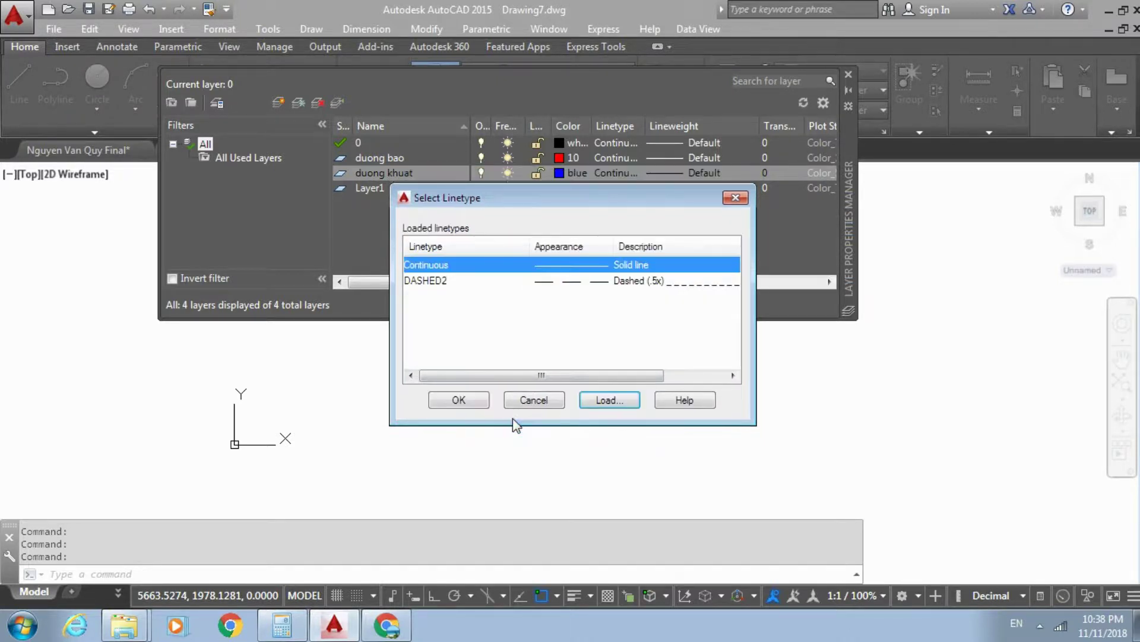
pyautogui.click(425, 281)
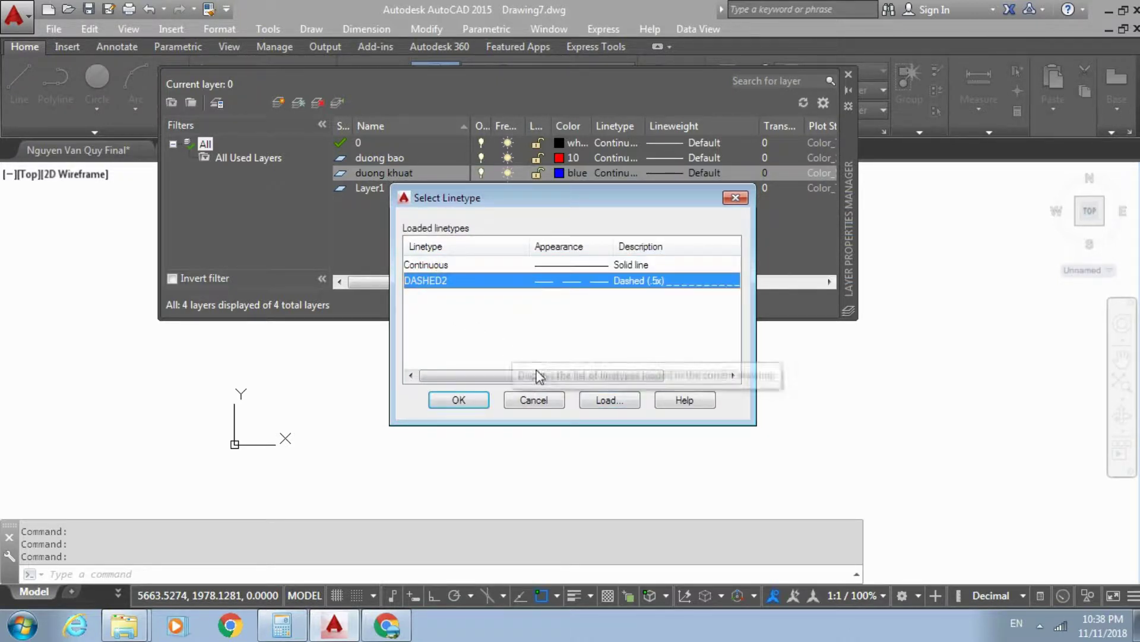
pyautogui.click(457, 400)
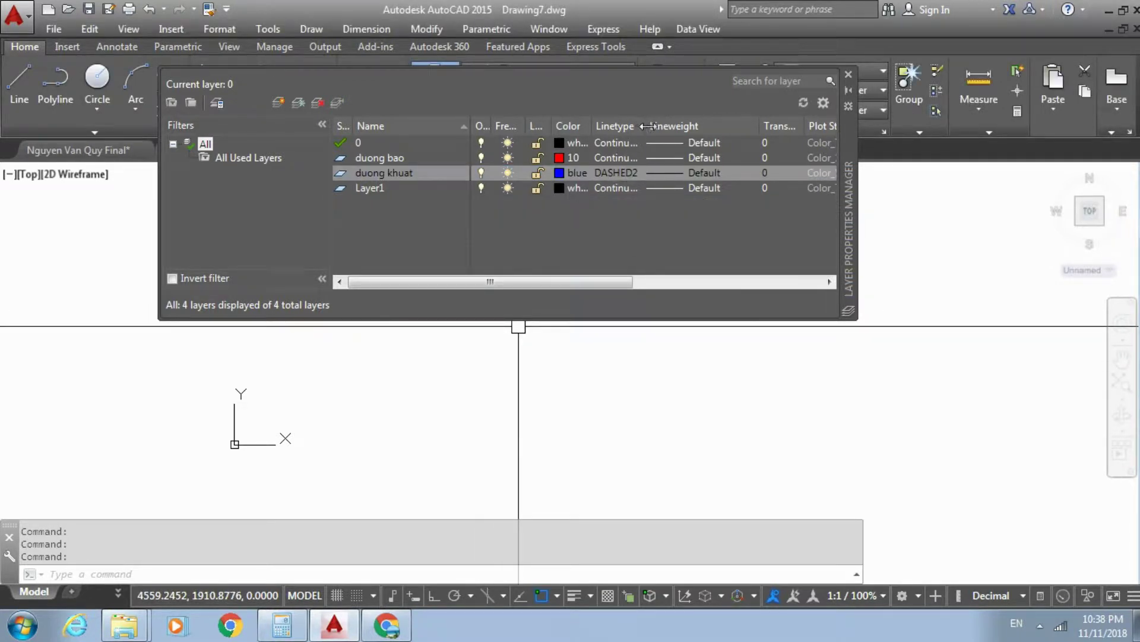
pyautogui.moveTo(648, 126); pyautogui.dragTo(671, 126)
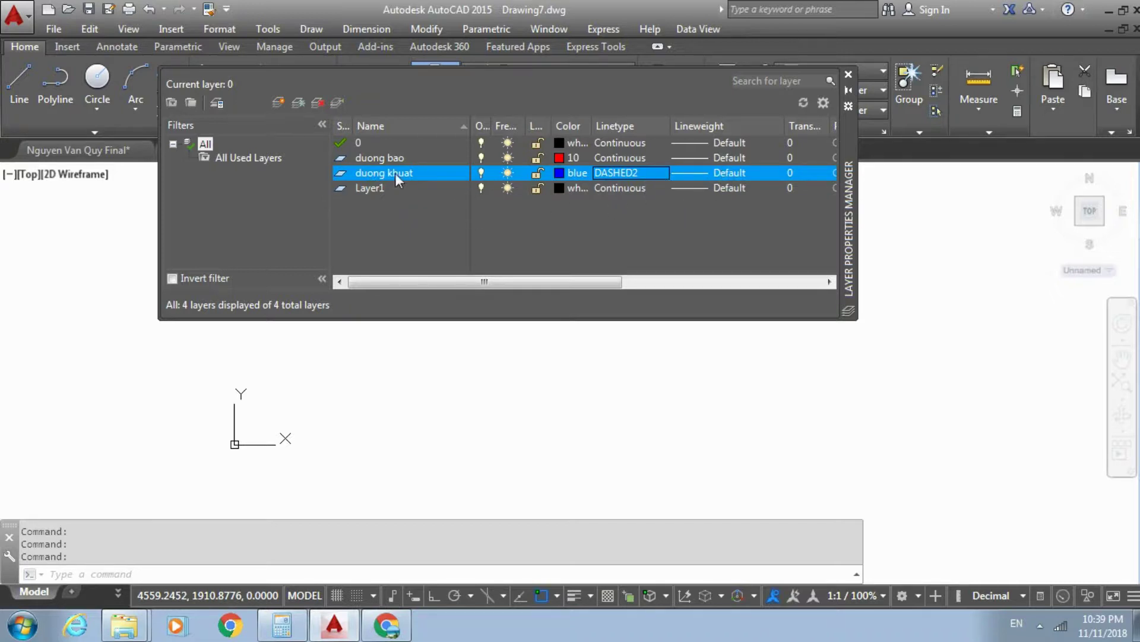
# Step: Switch to the other drawing, check the CENTER layer, and close the Layer Properties Manager
pyautogui.click(108, 158)
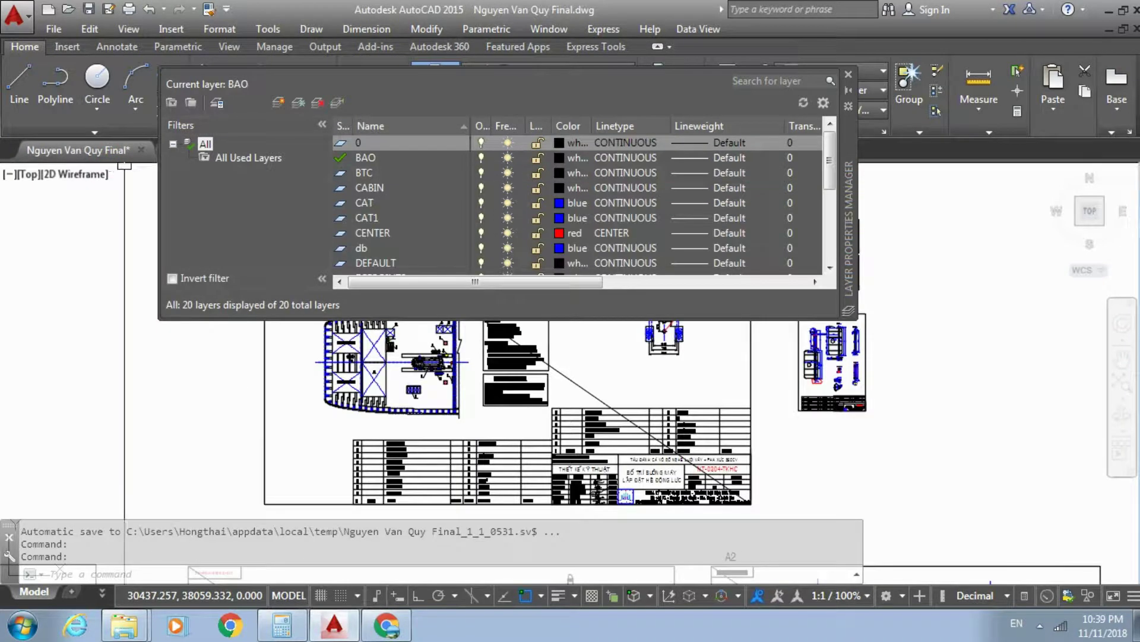
pyautogui.scroll(5, 458, 419)
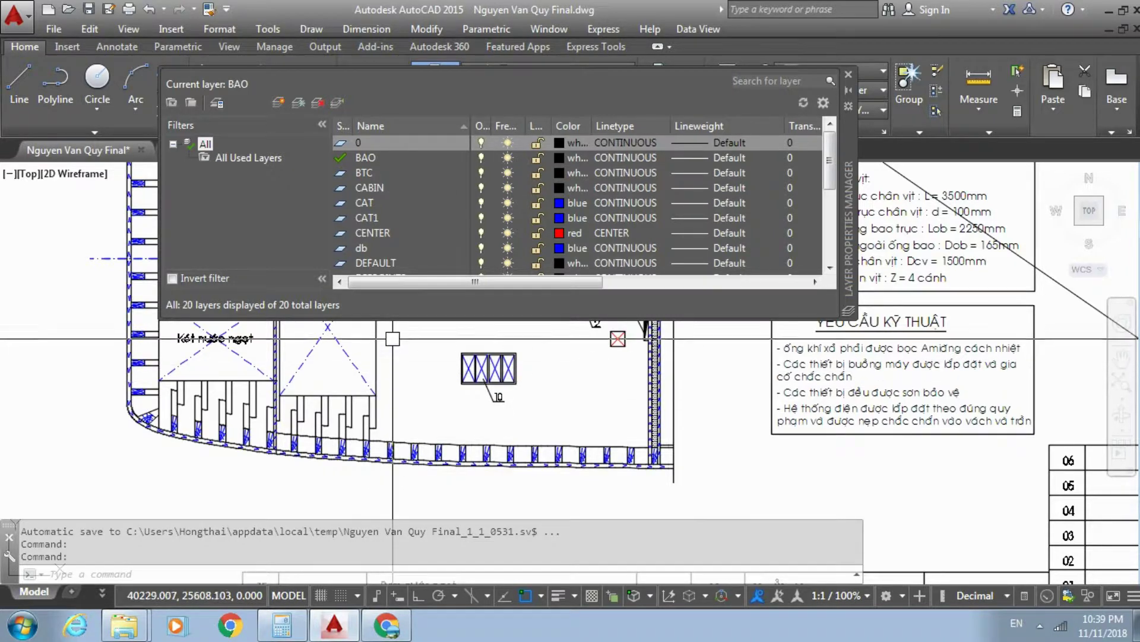
pyautogui.click(371, 233)
pyautogui.scroll(-4, 371, 232)
pyautogui.scroll(4, 371, 232)
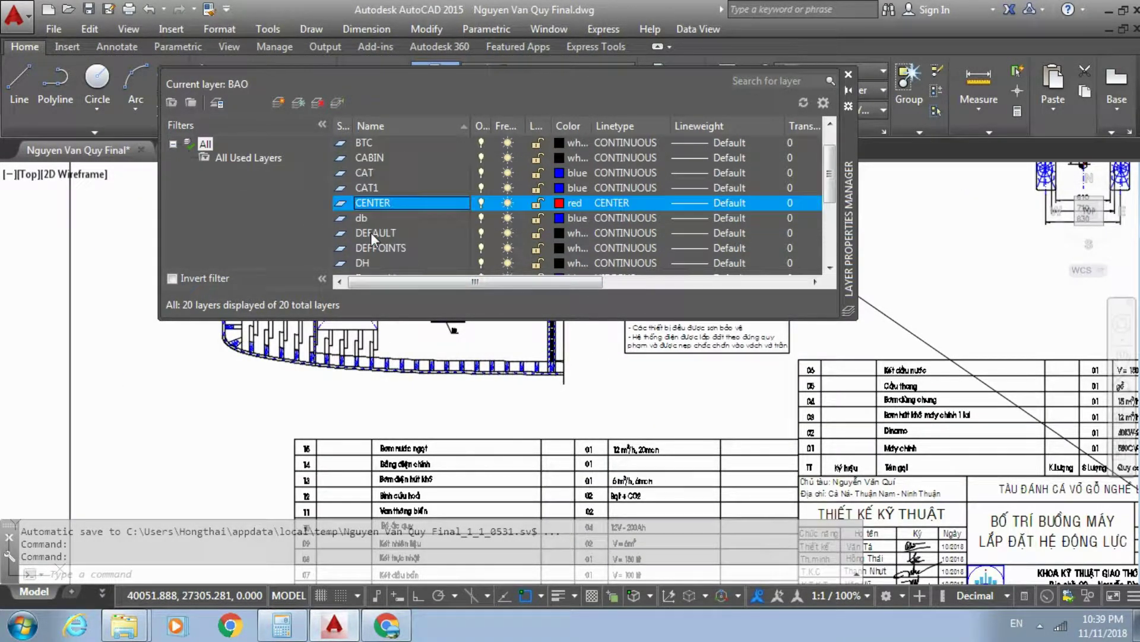
pyautogui.click(848, 75)
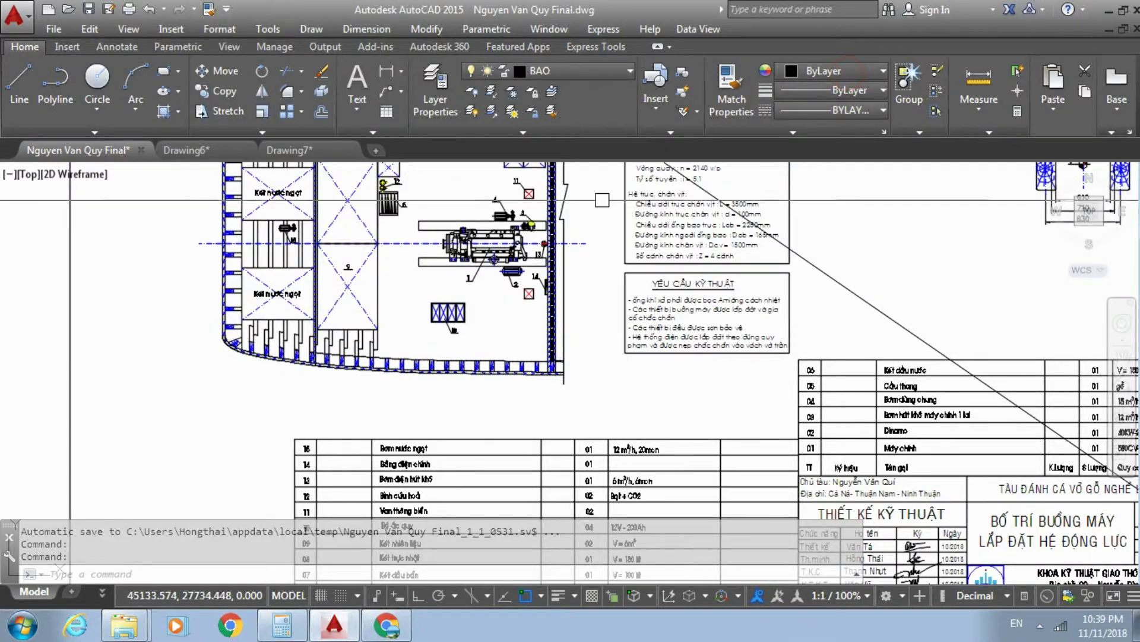
# Step: Close Drawing6 without saving, leaving Drawing7 active
pyautogui.click(287, 150)
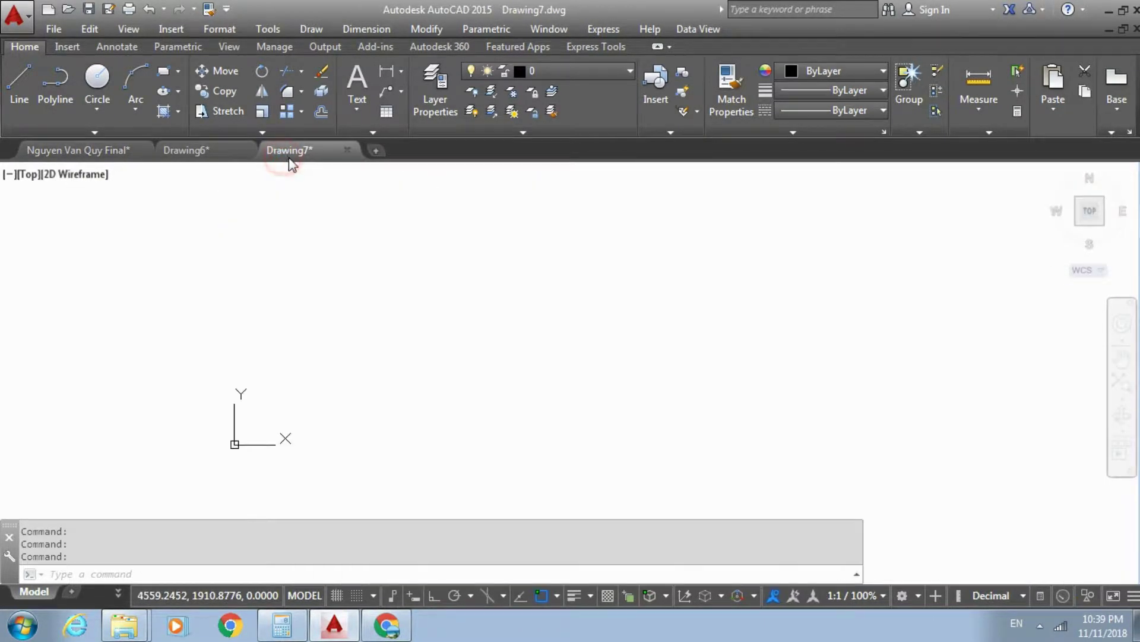
pyautogui.scroll(-3, 516, 385)
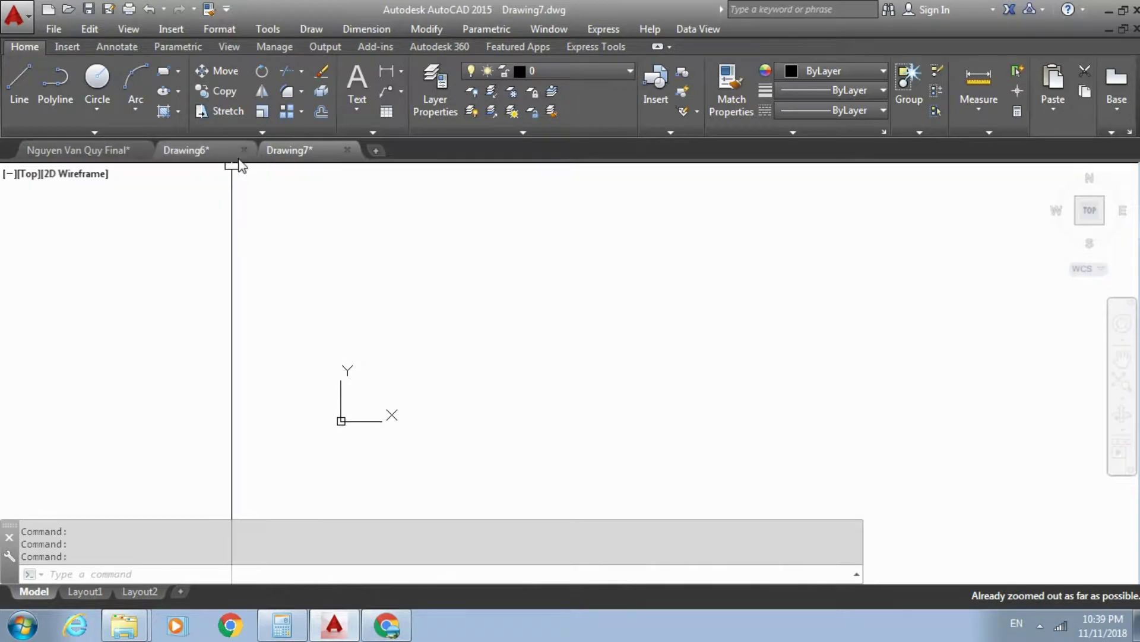
pyautogui.click(244, 150)
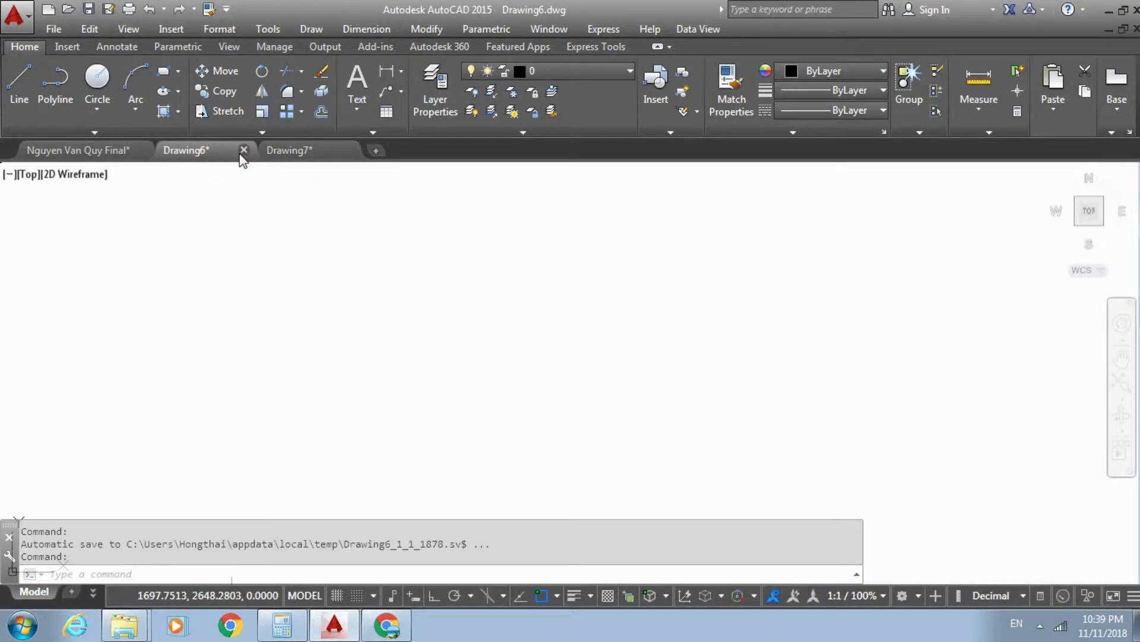
pyautogui.click(599, 351)
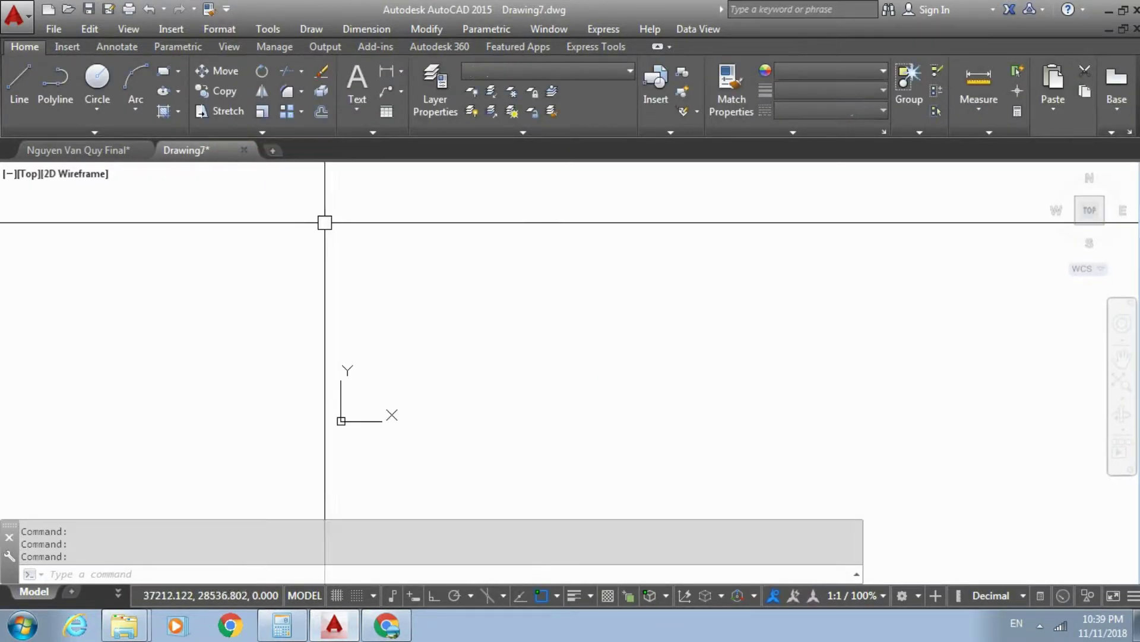
# Step: Using the LA layer manager, create layer 'duong tam' with colour green
pyautogui.write('la')
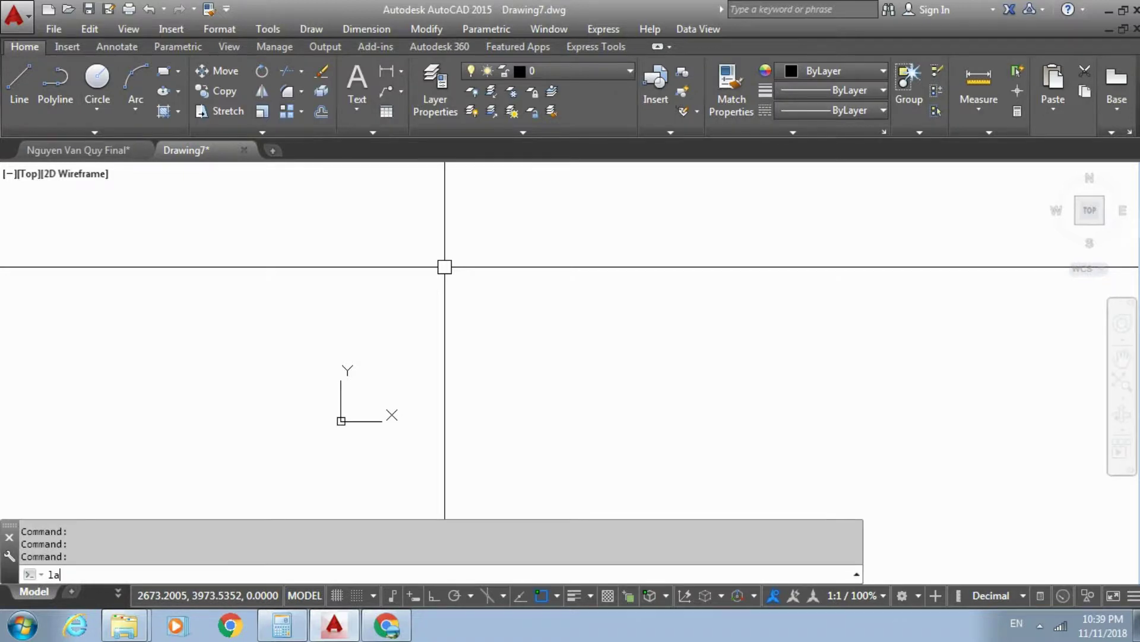
pyautogui.press('Return')
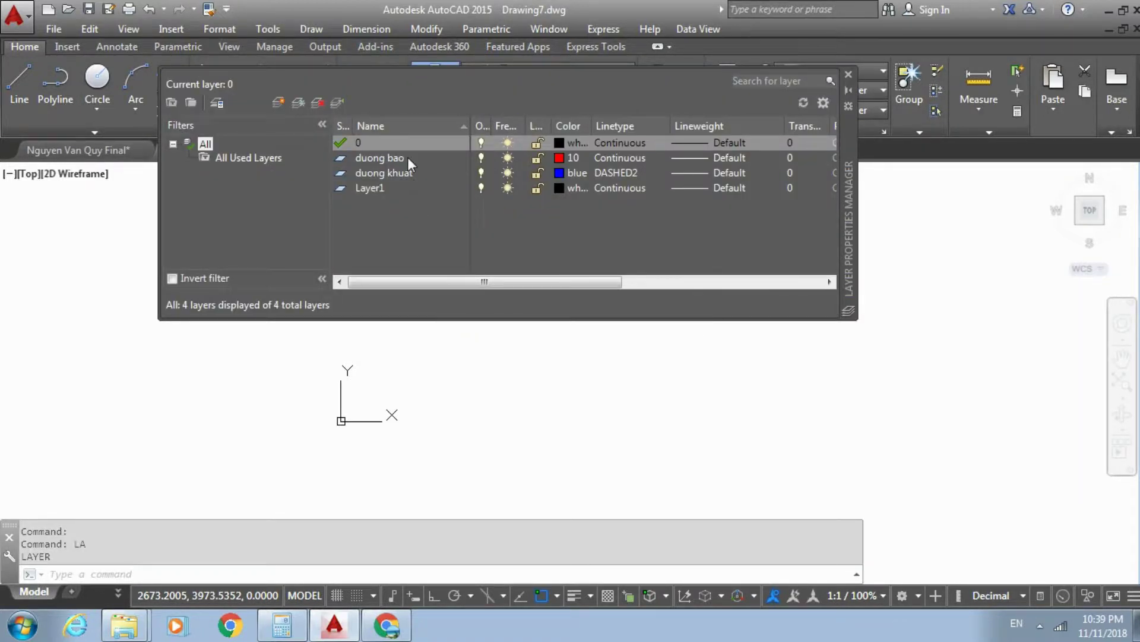
pyautogui.click(279, 104)
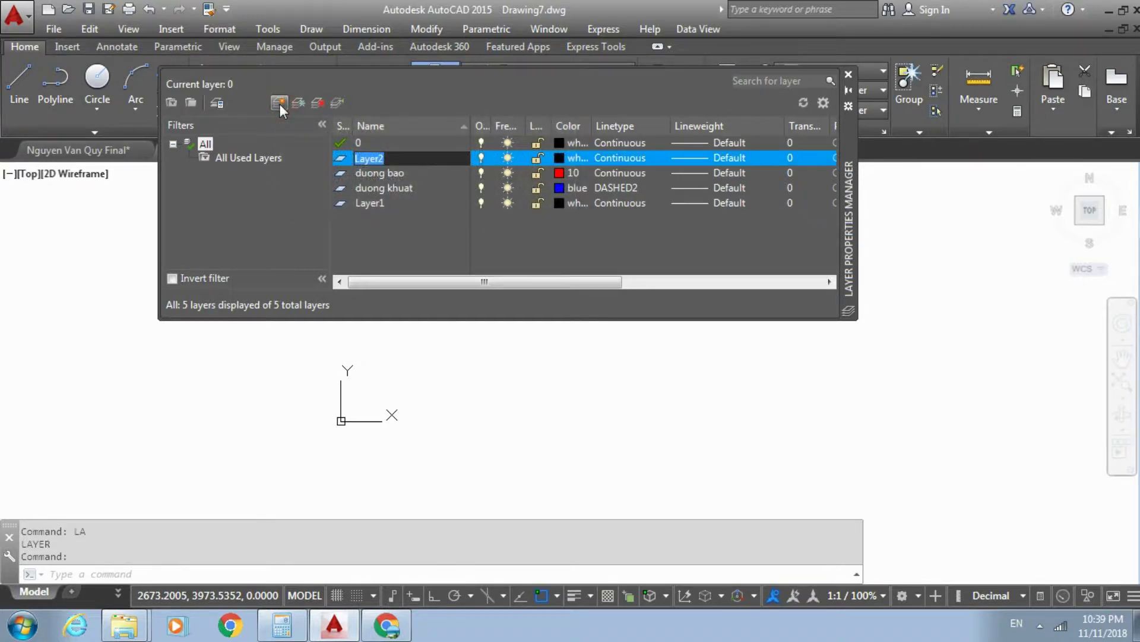
pyautogui.write('duong tam')
pyautogui.press('Return')
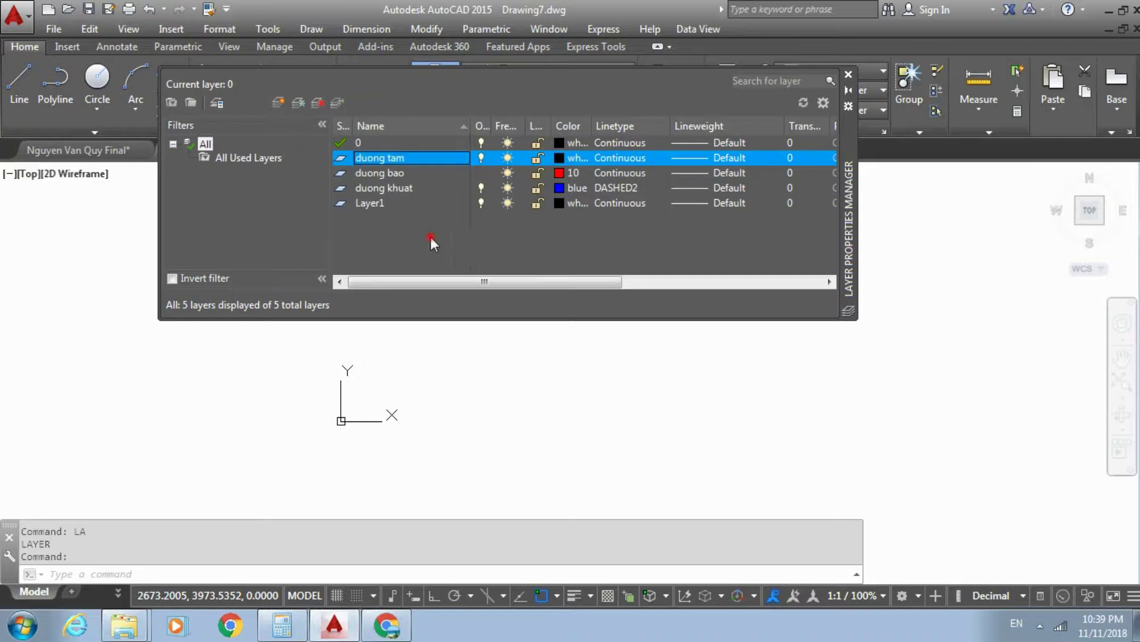
pyautogui.click(558, 158)
pyautogui.click(472, 348)
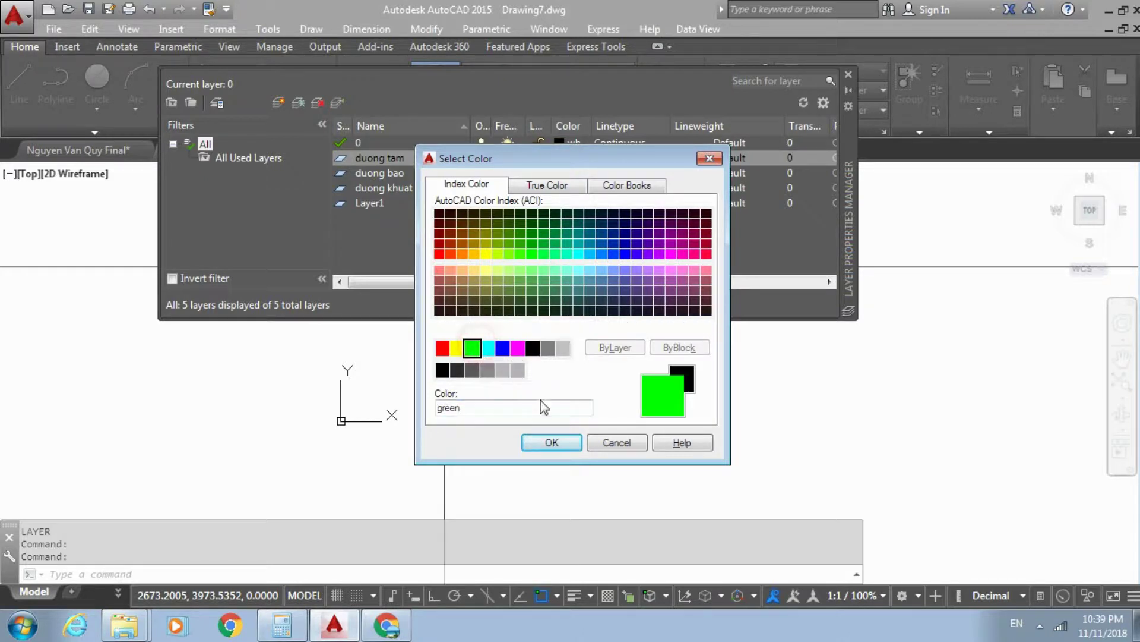
pyautogui.click(555, 442)
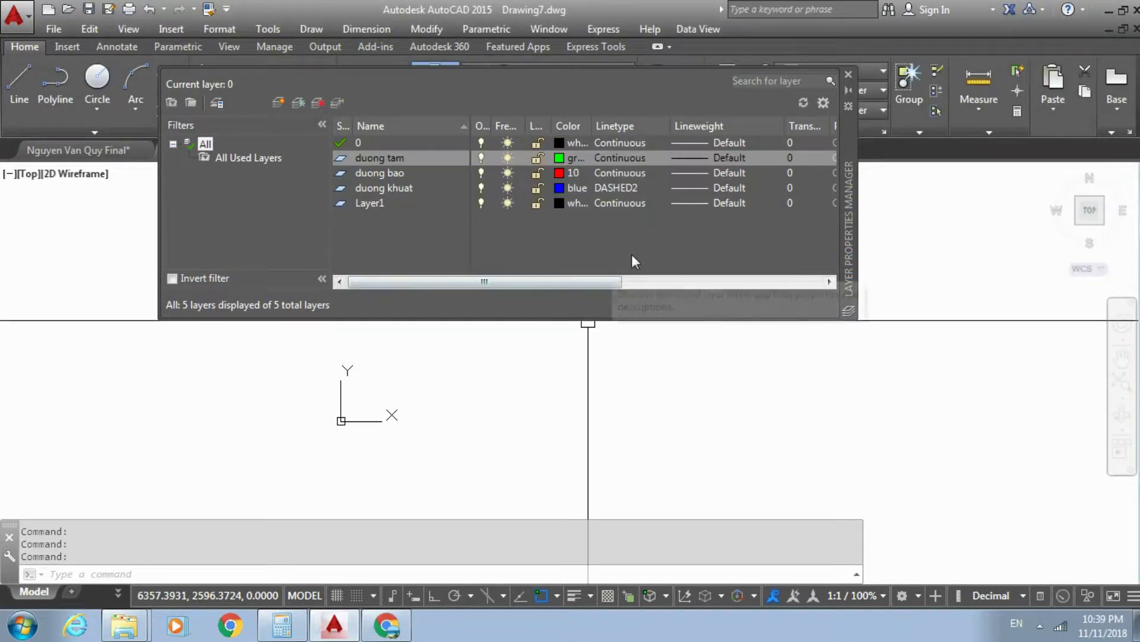
# Step: Load the CENTER2 linetype and assign it to the duong tam layer
pyautogui.click(630, 156)
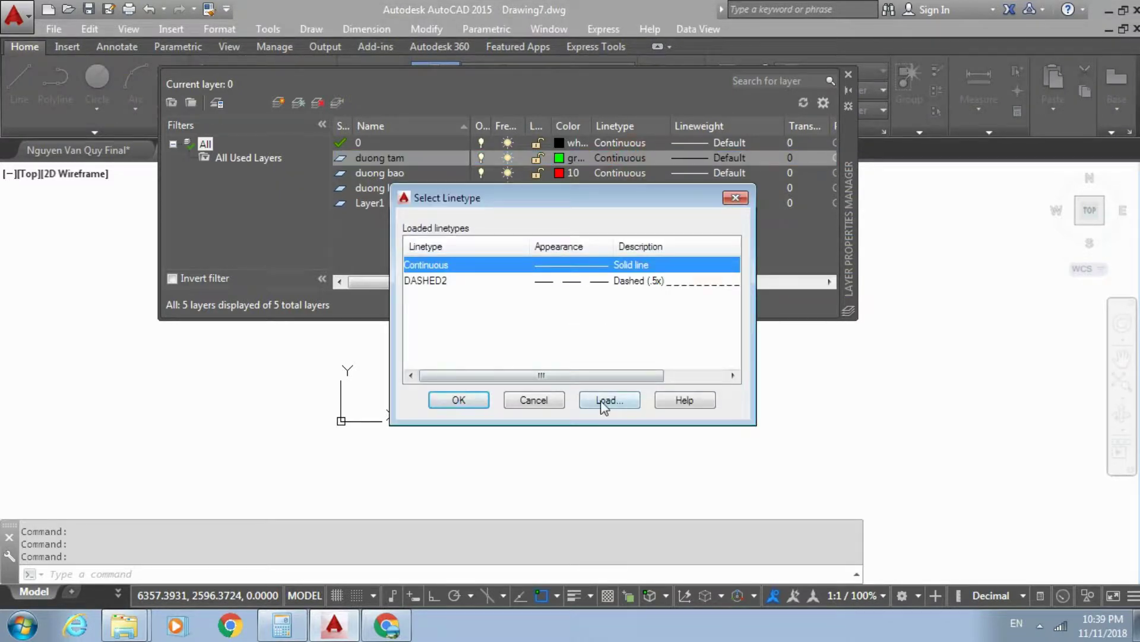
pyautogui.click(604, 399)
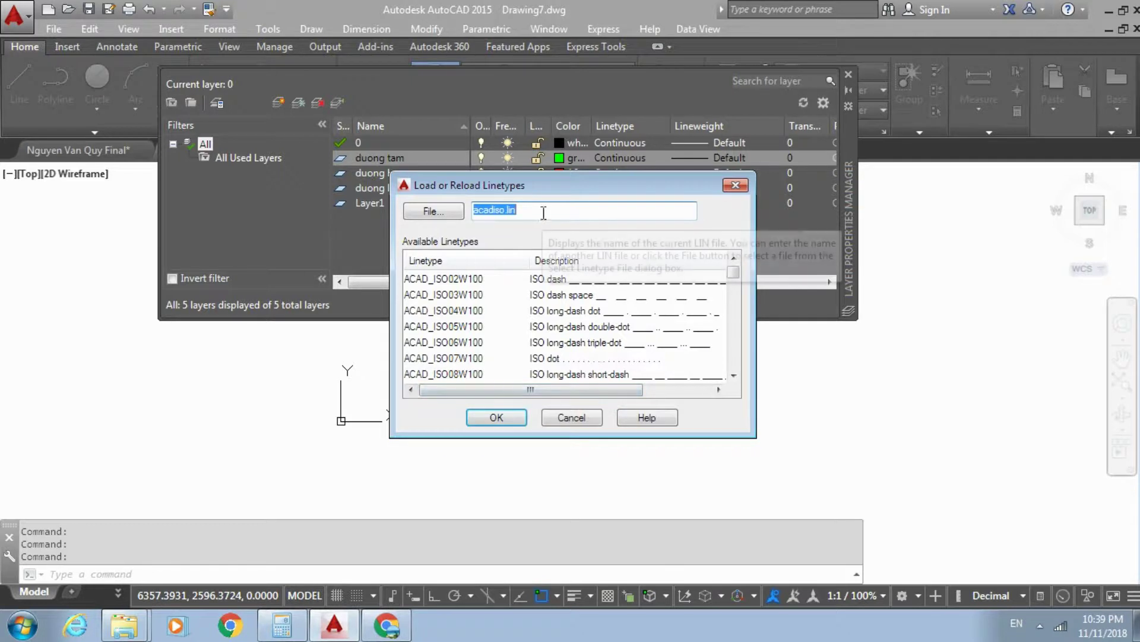
pyautogui.write('cen')
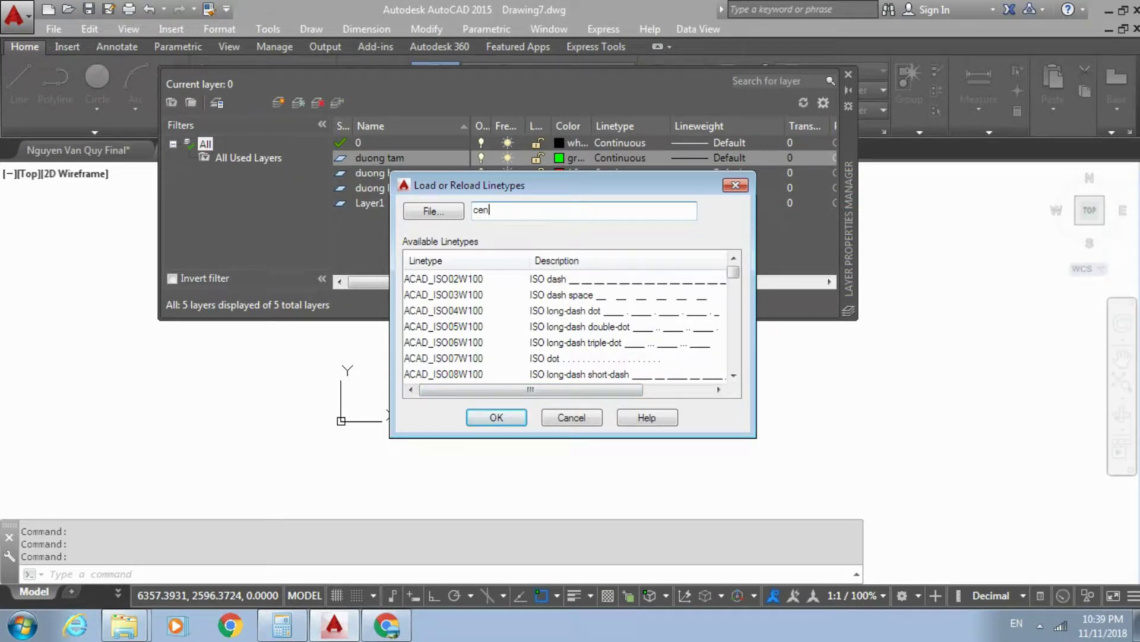
pyautogui.click(466, 310)
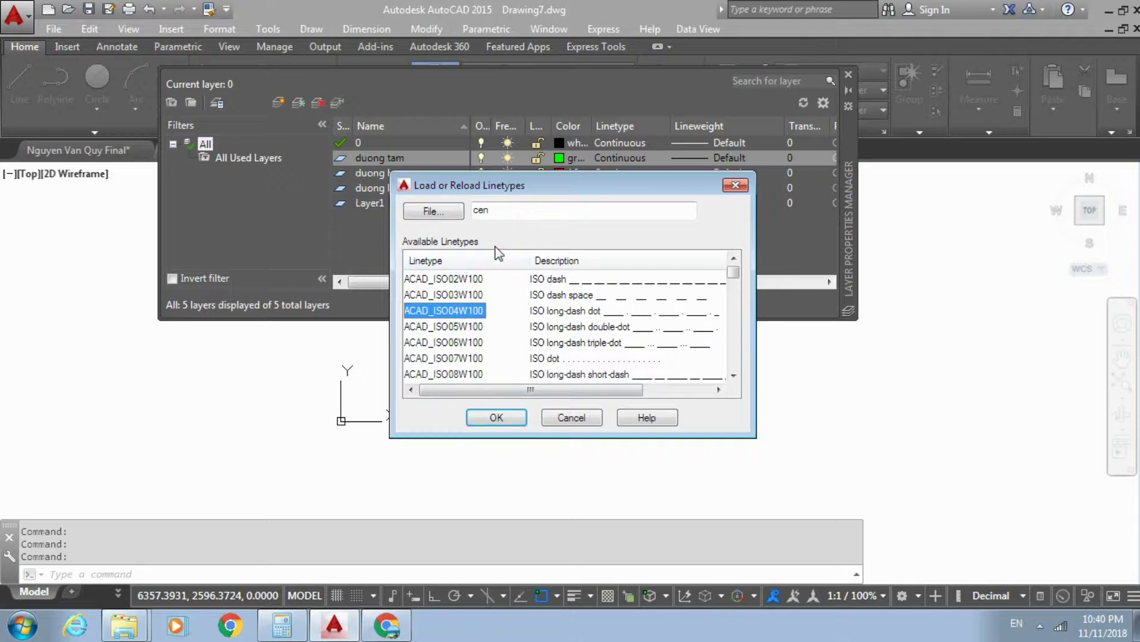
pyautogui.click(517, 210)
pyautogui.press('BackSpace')
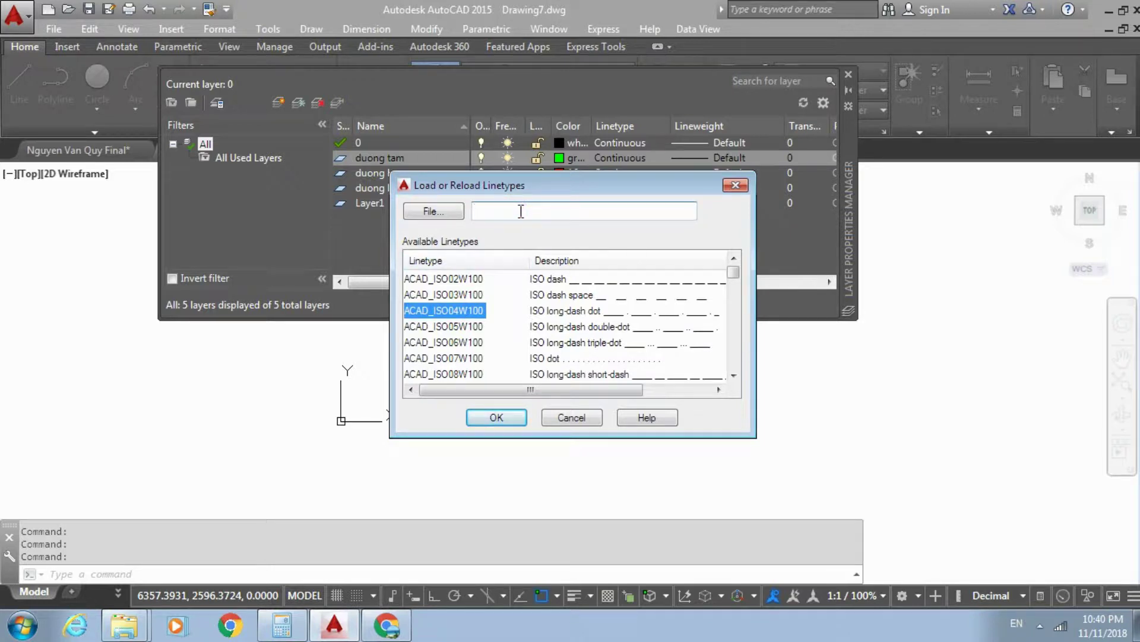
pyautogui.click(449, 341)
pyautogui.press('c')
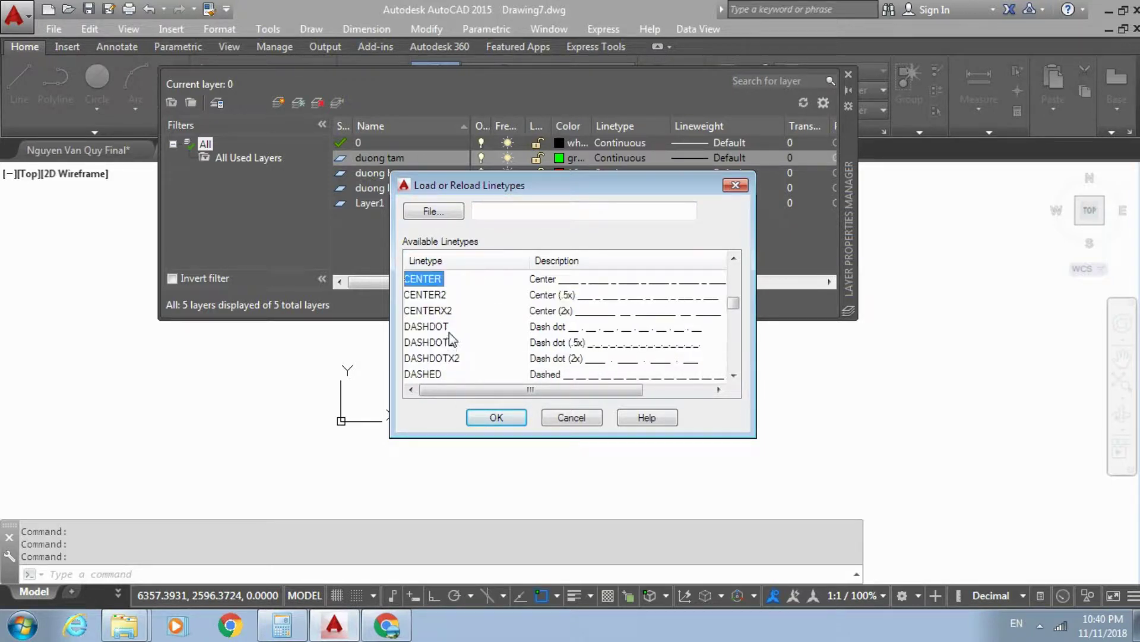
pyautogui.click(535, 300)
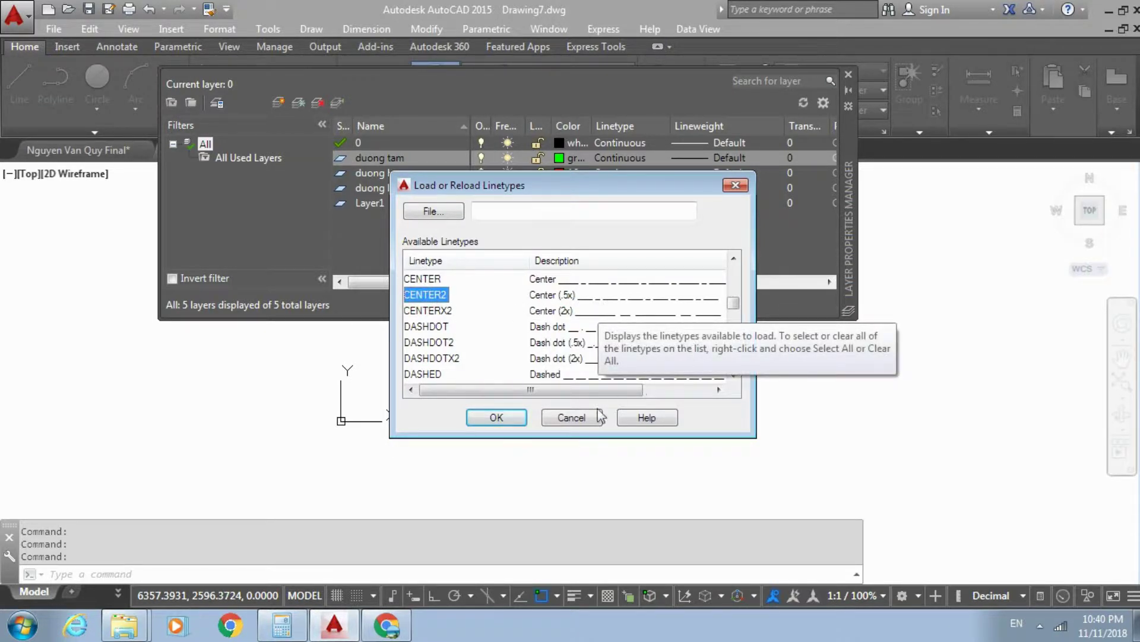
pyautogui.click(504, 418)
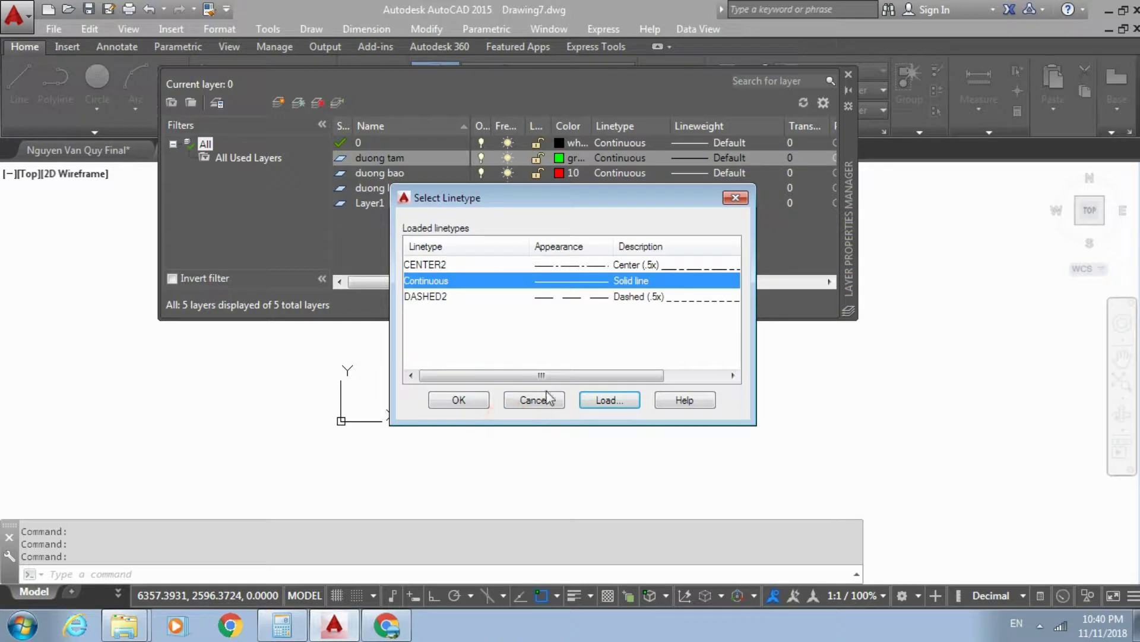
pyautogui.click(432, 265)
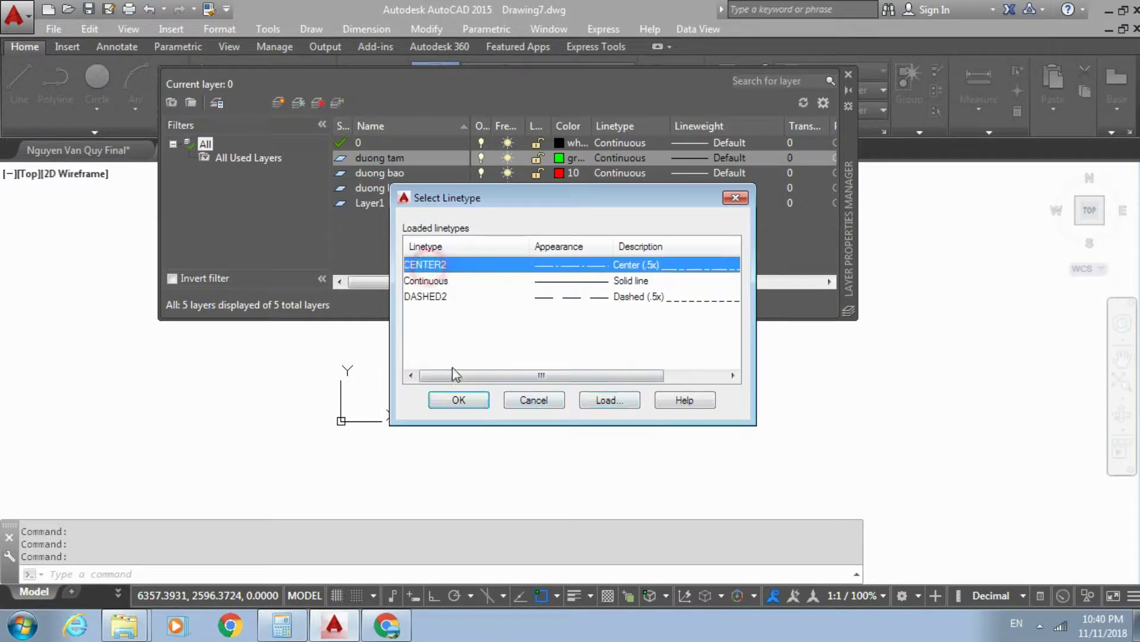
pyautogui.click(460, 401)
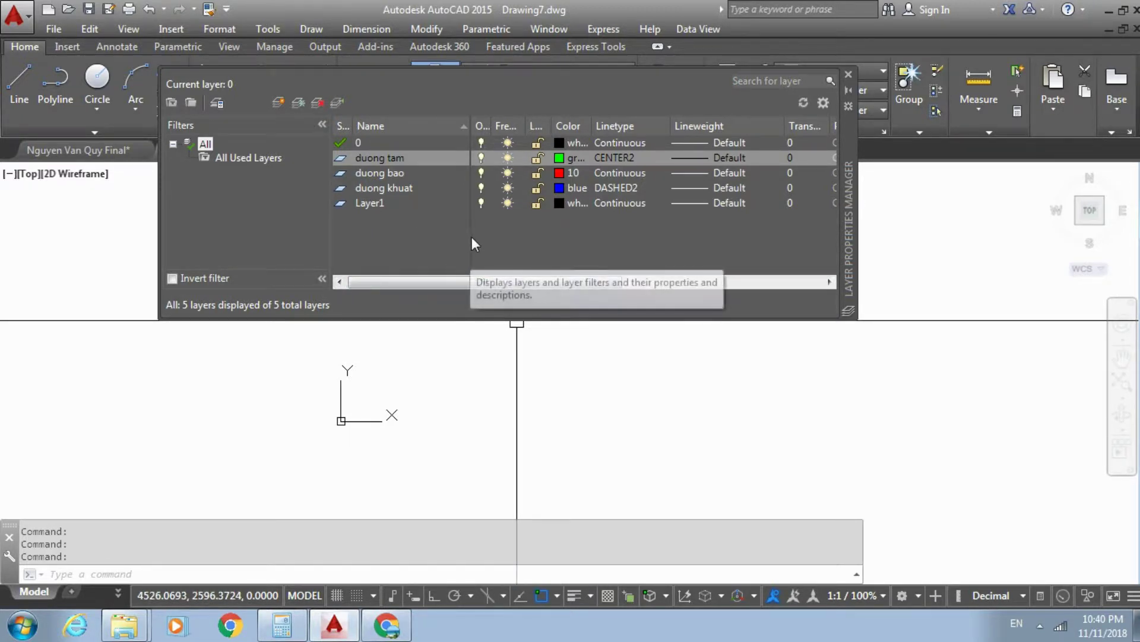
# Step: Create a new layer named 'mat cat' coloured magenta
pyautogui.click(282, 102)
pyautogui.write('mat cat')
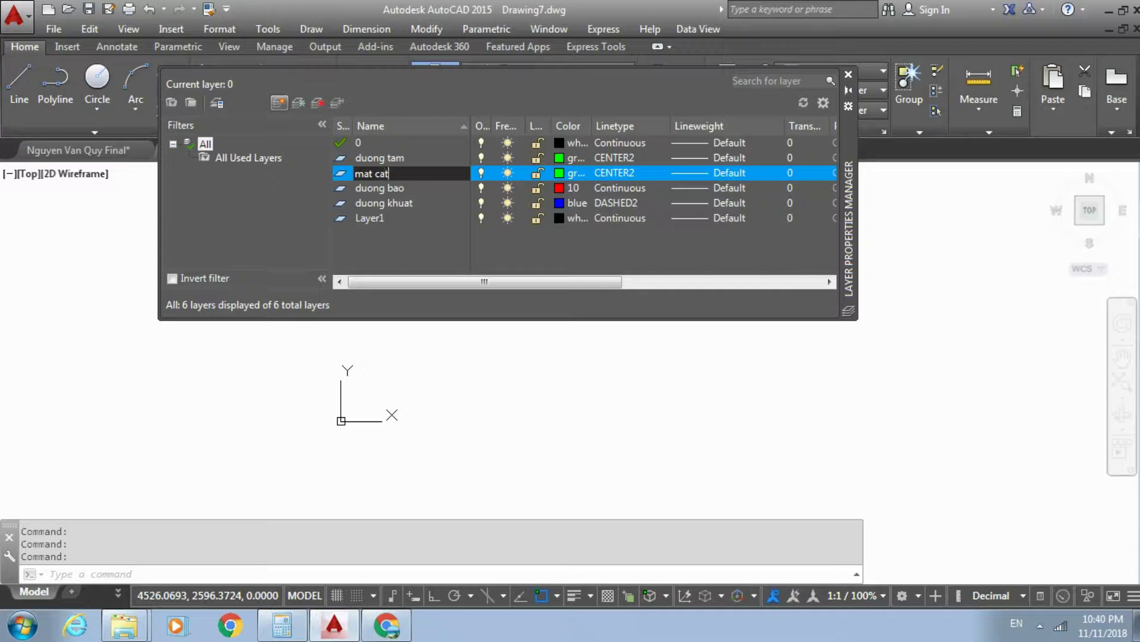
pyautogui.press('Return')
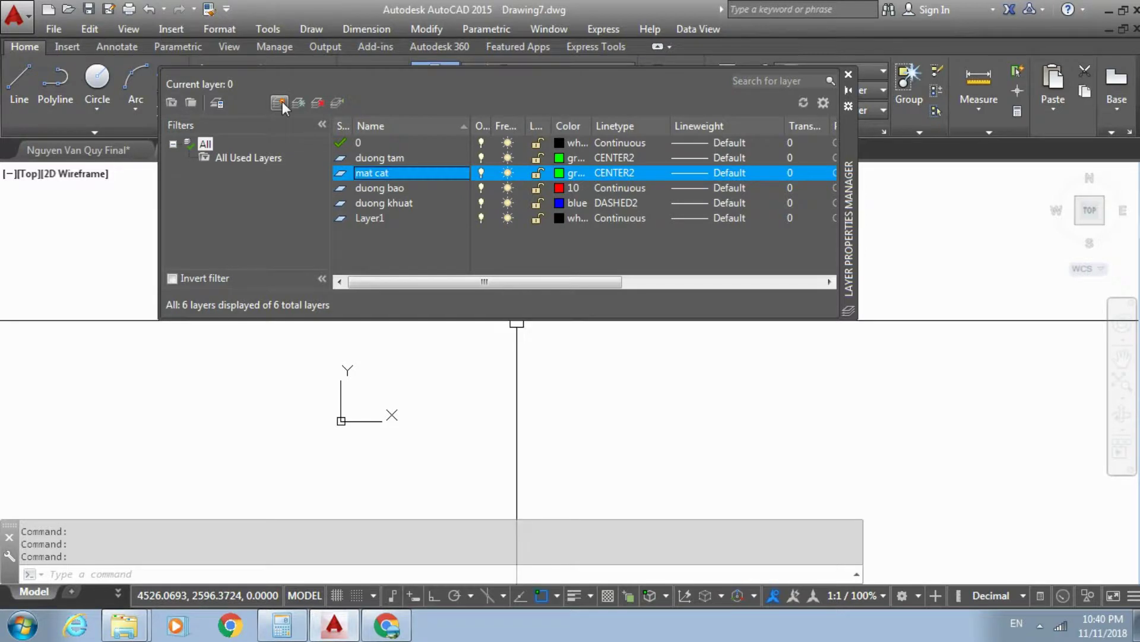
pyautogui.click(567, 172)
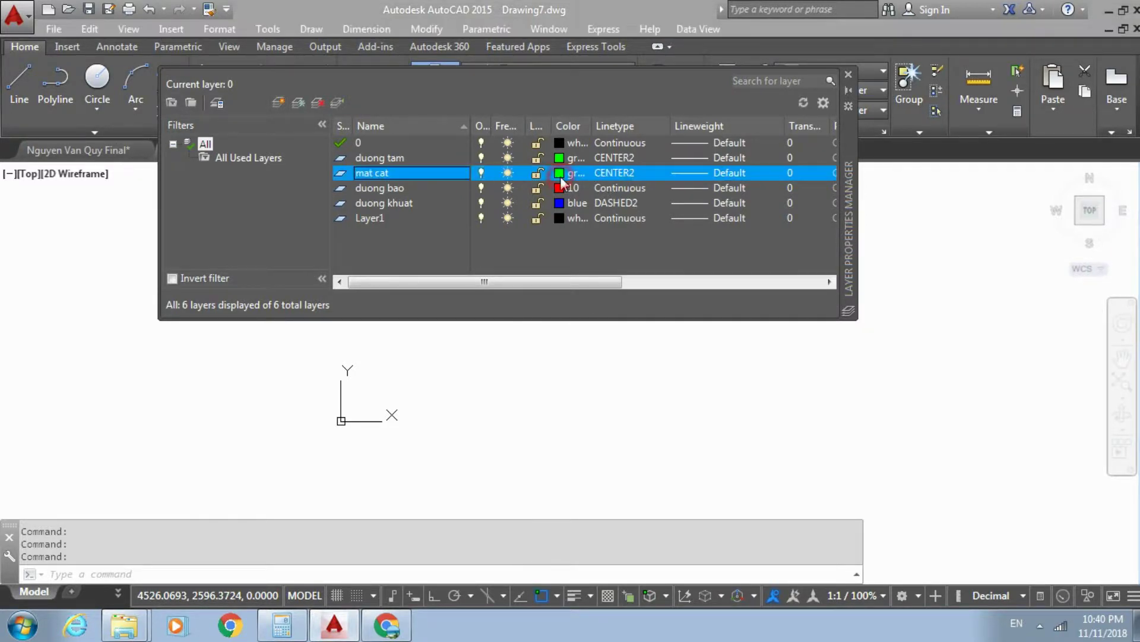
pyautogui.click(518, 347)
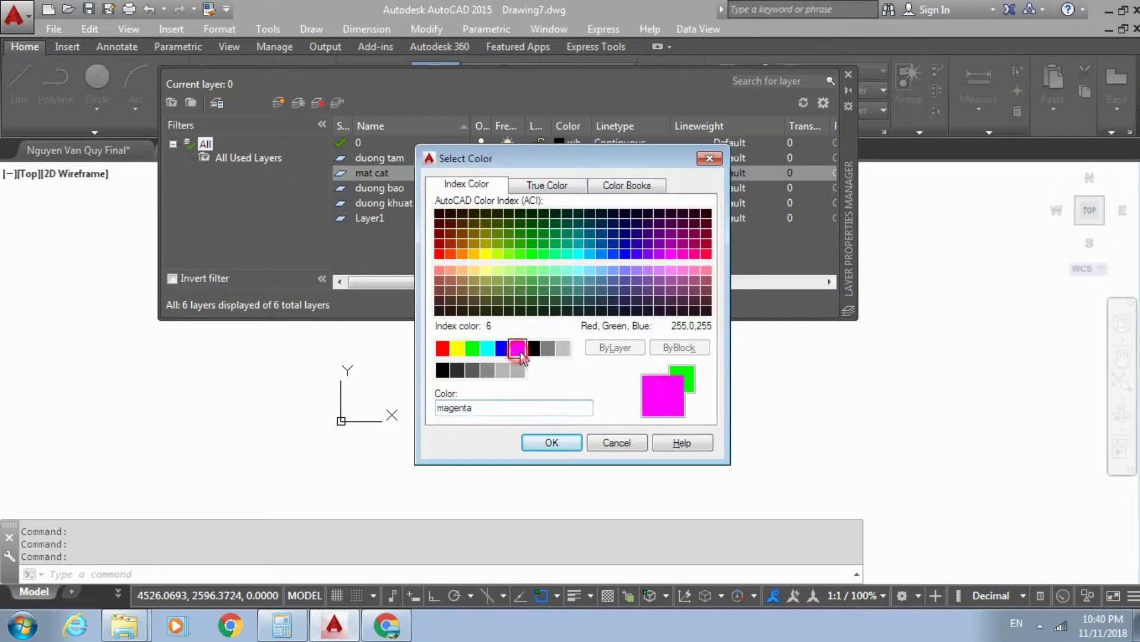
pyautogui.click(577, 440)
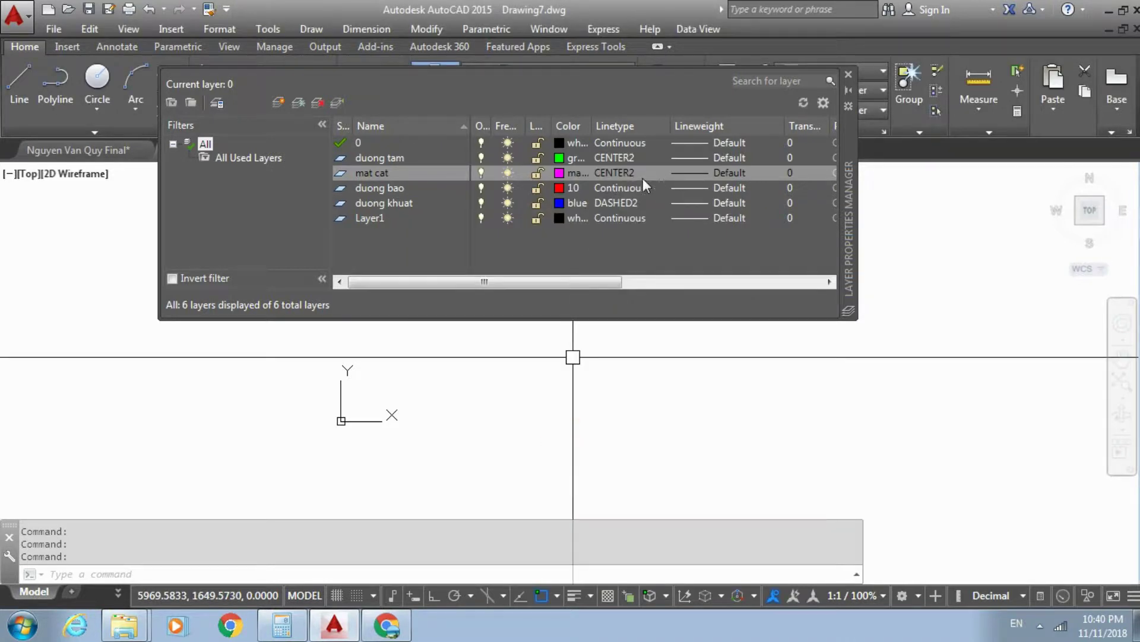
# Step: Set the mat cat layer's linetype to Continuous
pyautogui.click(625, 177)
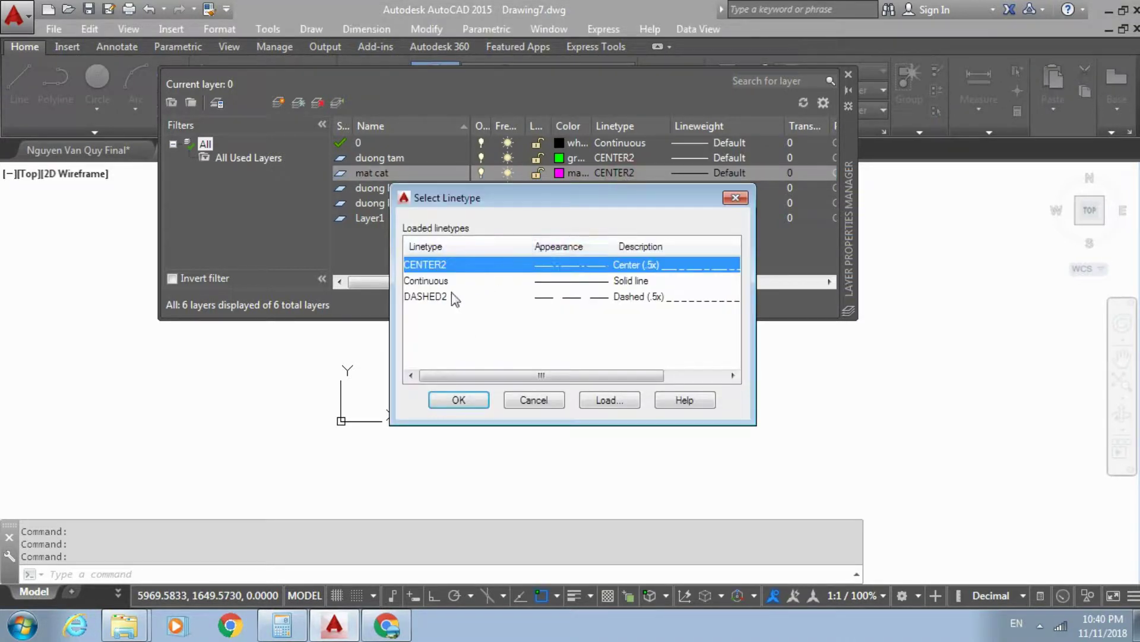
pyautogui.click(431, 283)
pyautogui.click(459, 400)
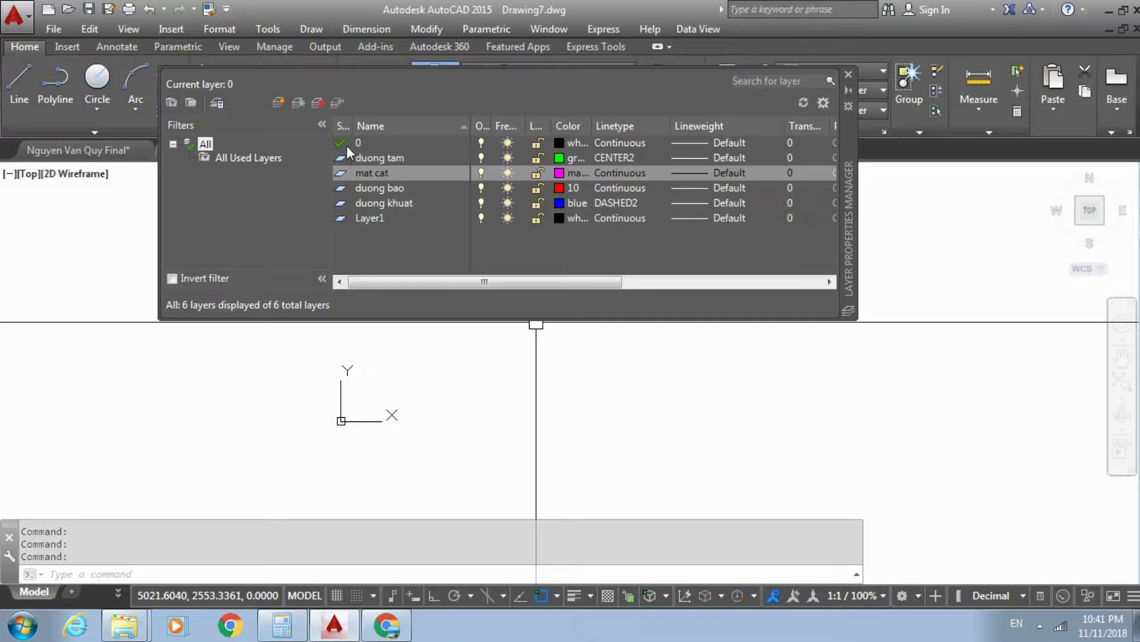
# Step: Set duong bao current from its right-click menu and close Layer Properties
pyautogui.click(340, 193)
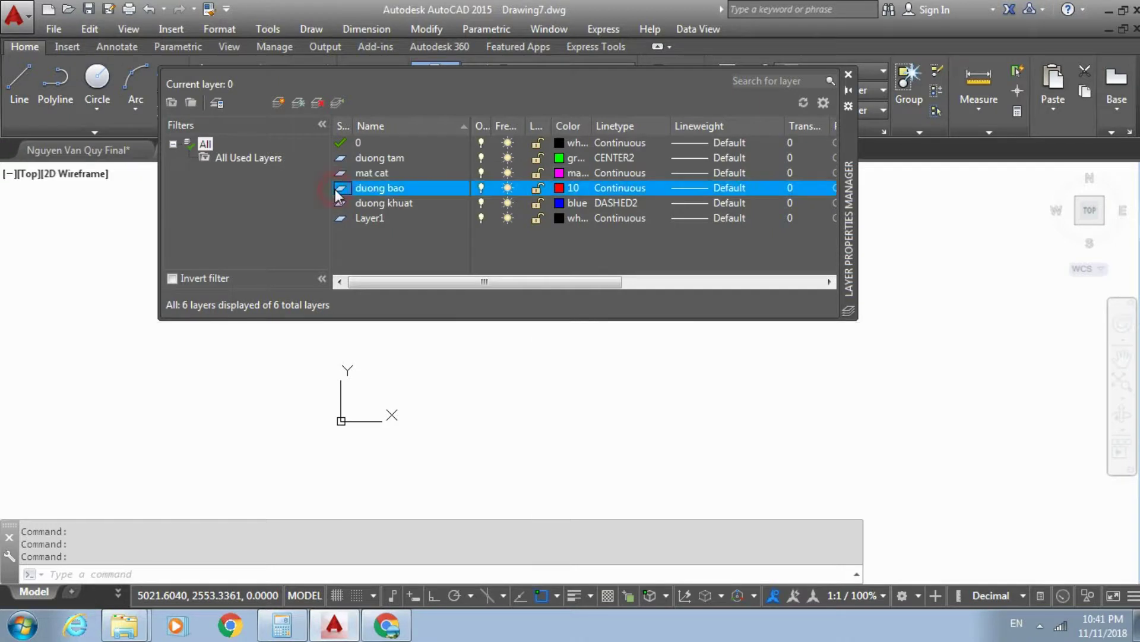
pyautogui.rightClick(372, 189)
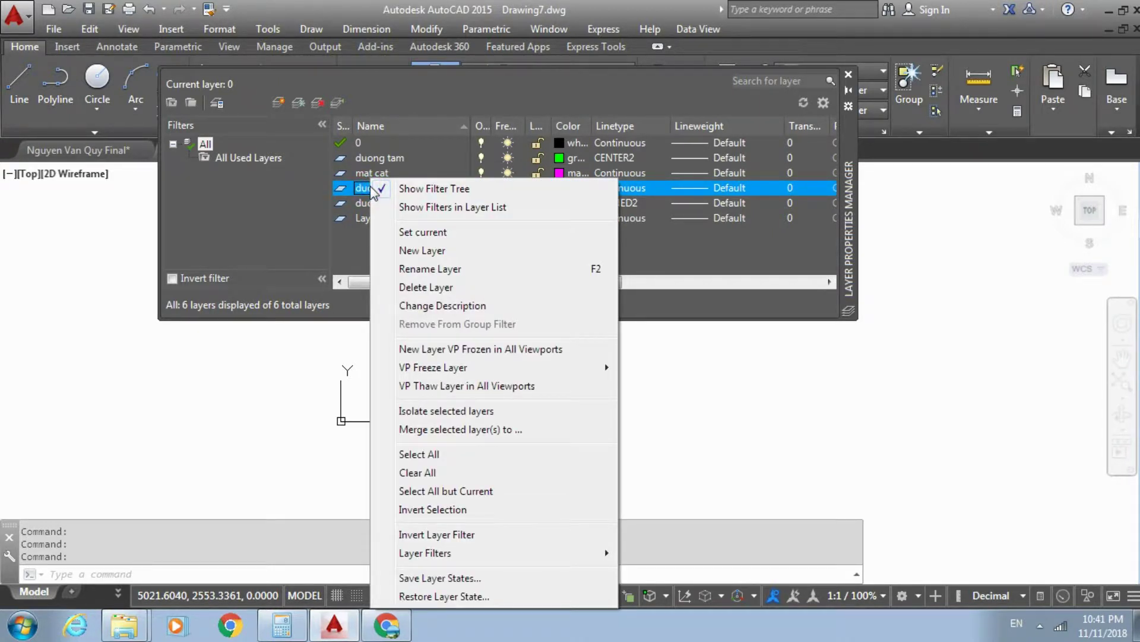
pyautogui.click(443, 233)
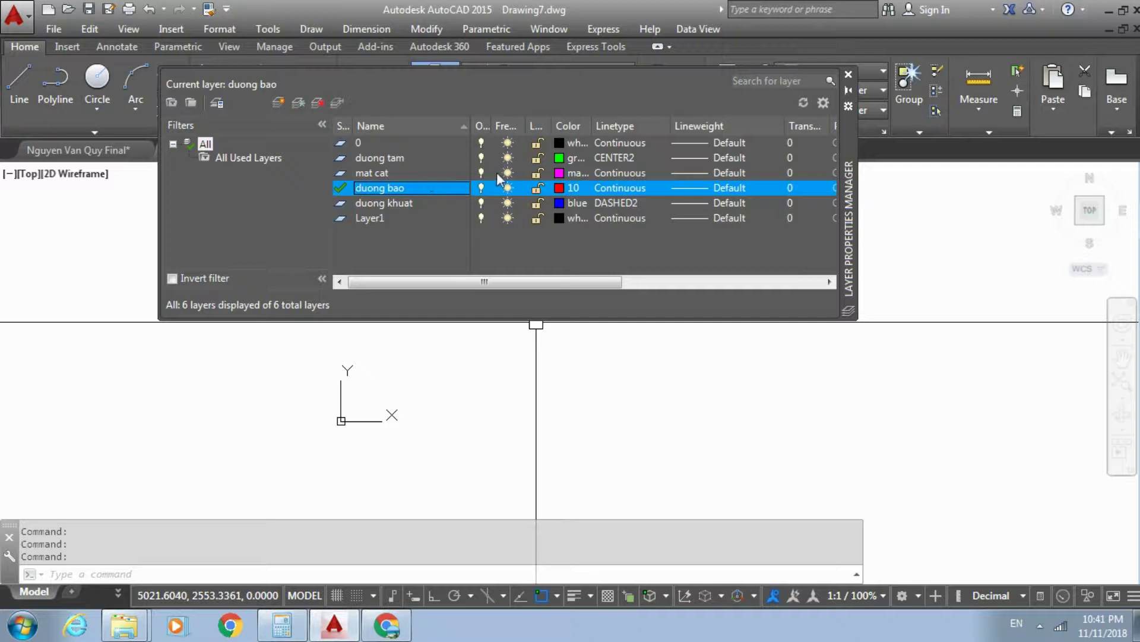
pyautogui.click(461, 365)
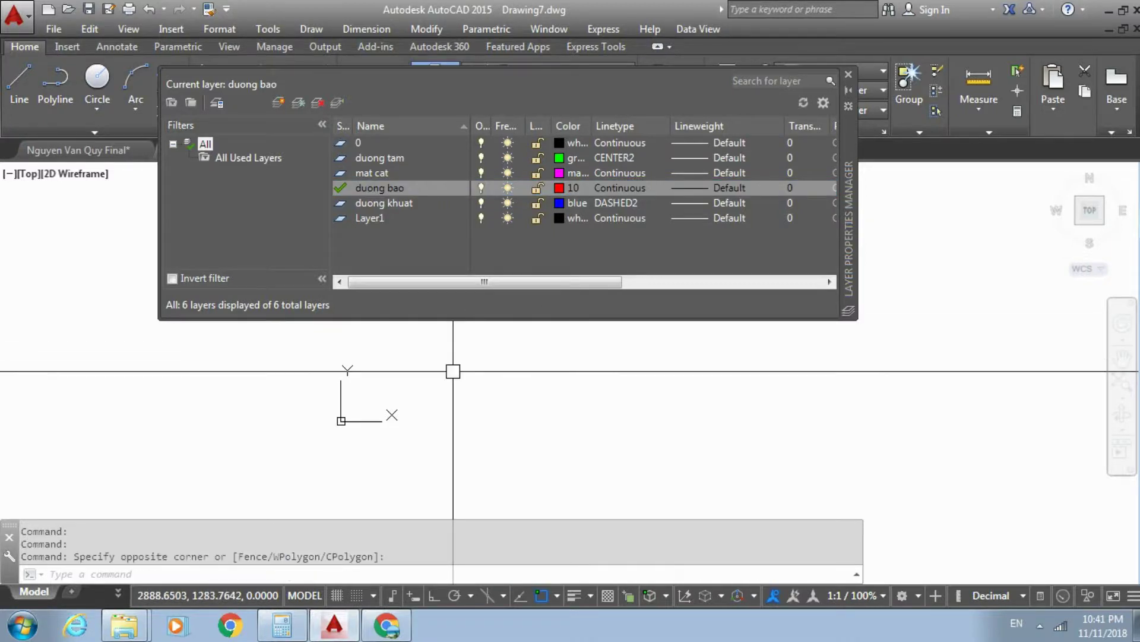
pyautogui.click(847, 76)
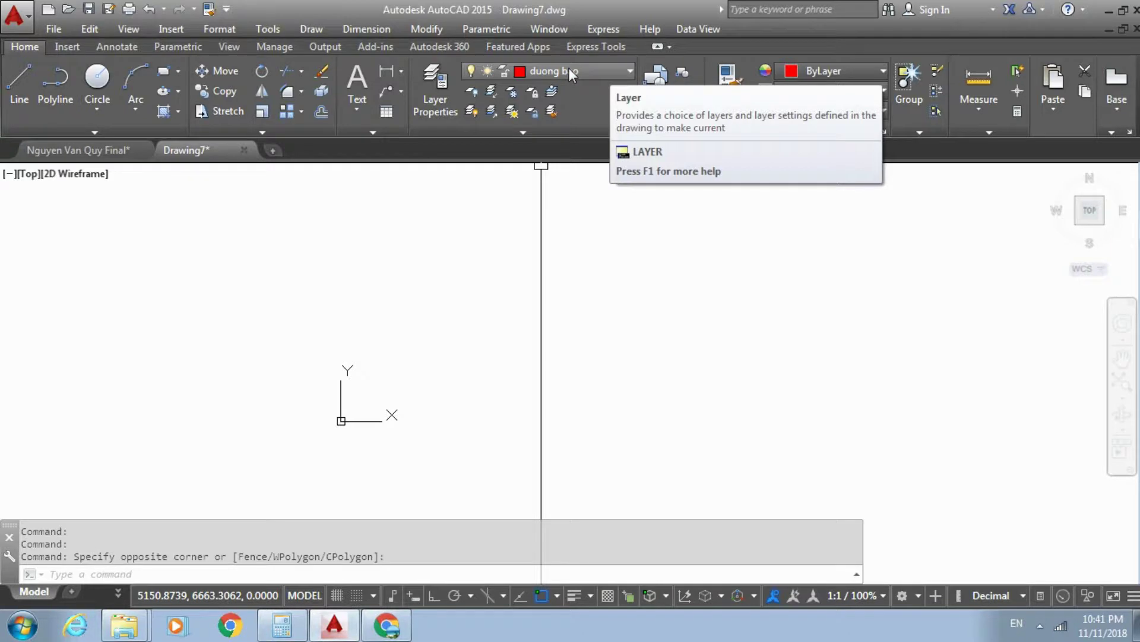
# Step: Make duong khuat, then duong tam current, then switch back to duong bao
pyautogui.click(597, 67)
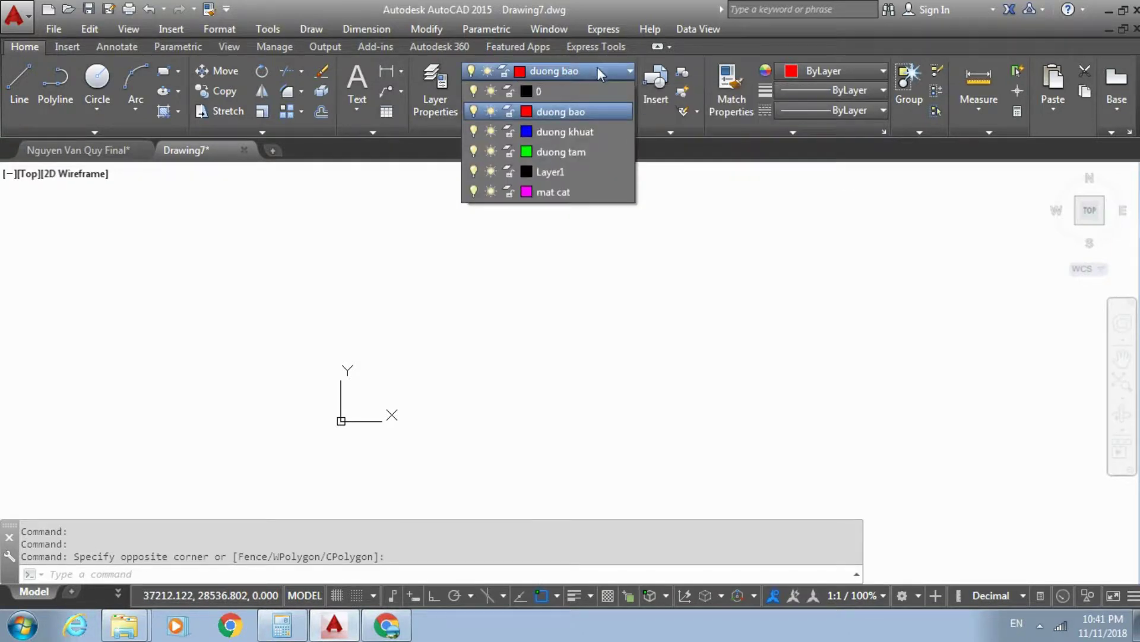
pyautogui.click(566, 135)
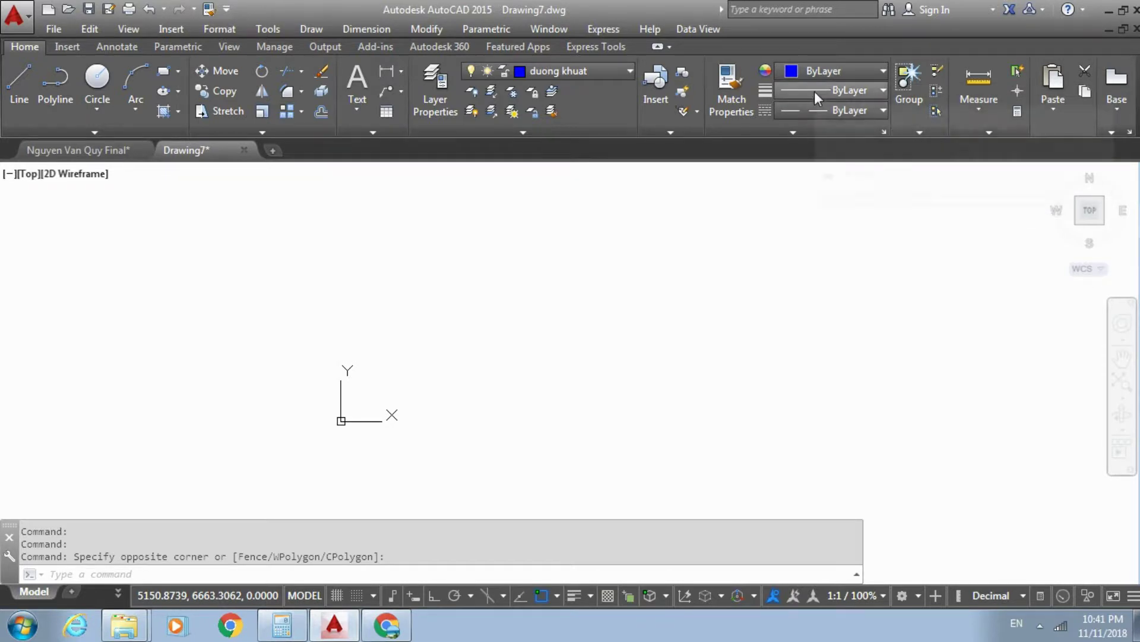
pyautogui.click(552, 72)
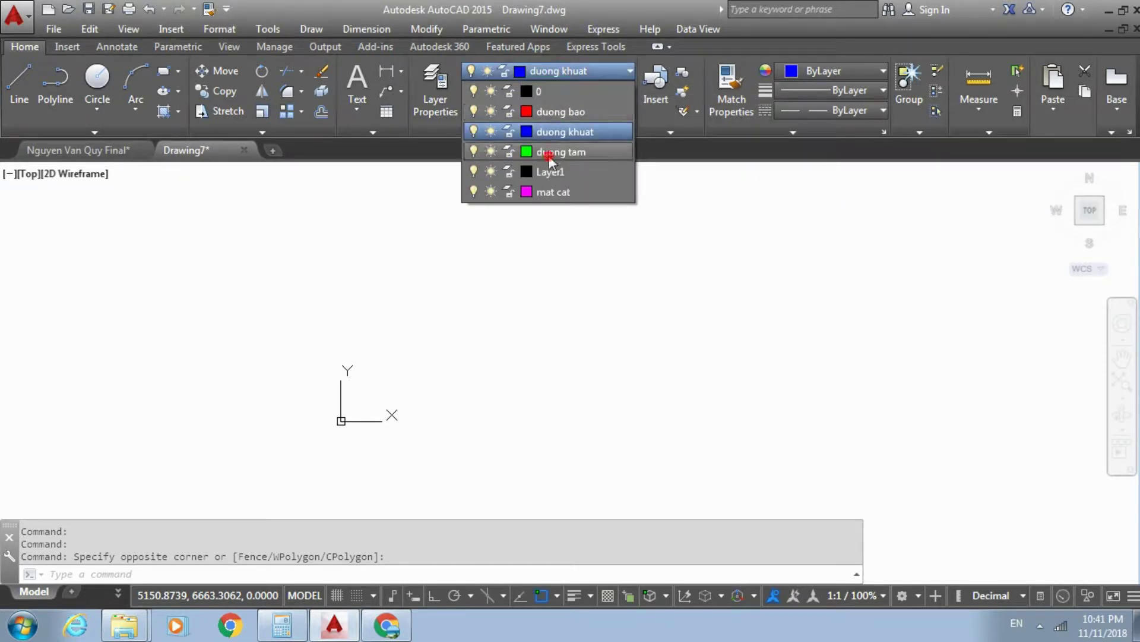
pyautogui.click(552, 154)
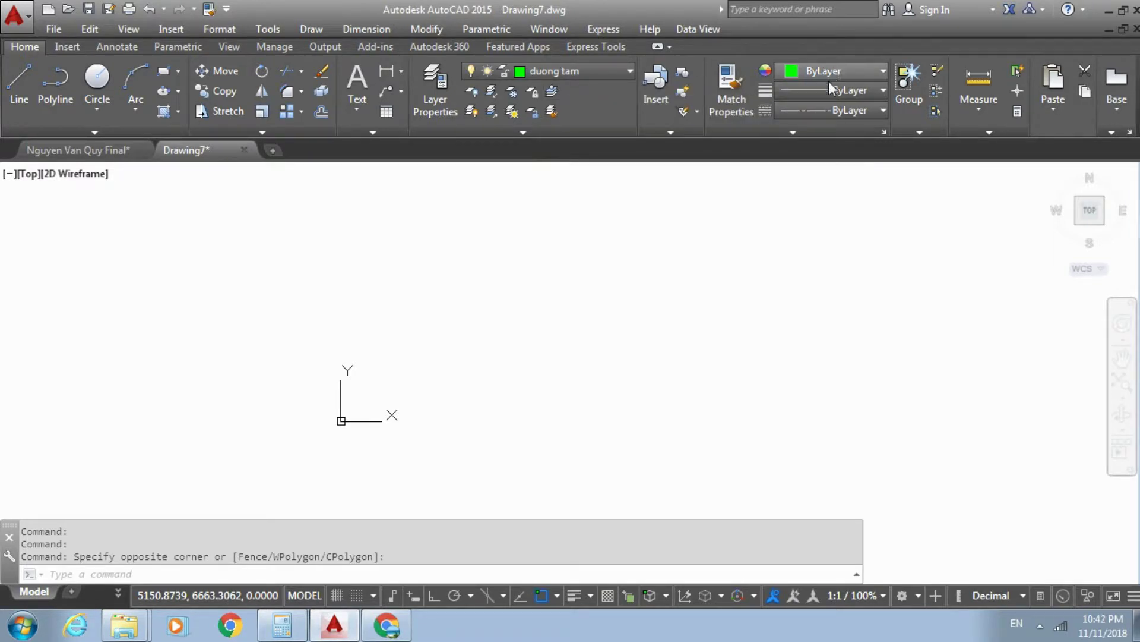
pyautogui.click(572, 71)
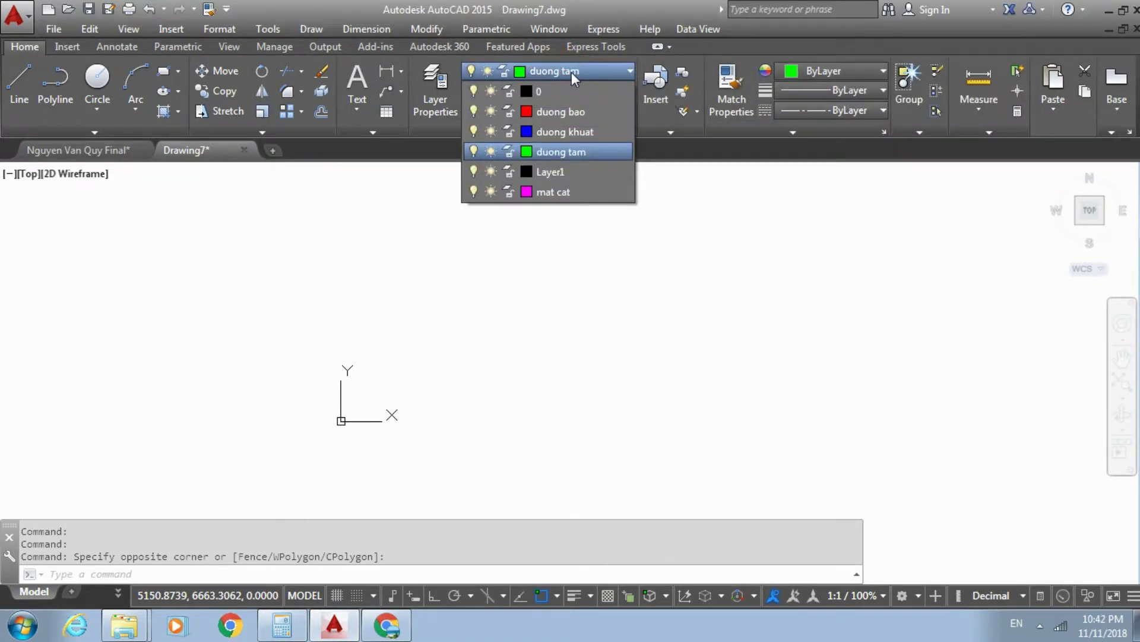
pyautogui.click(551, 113)
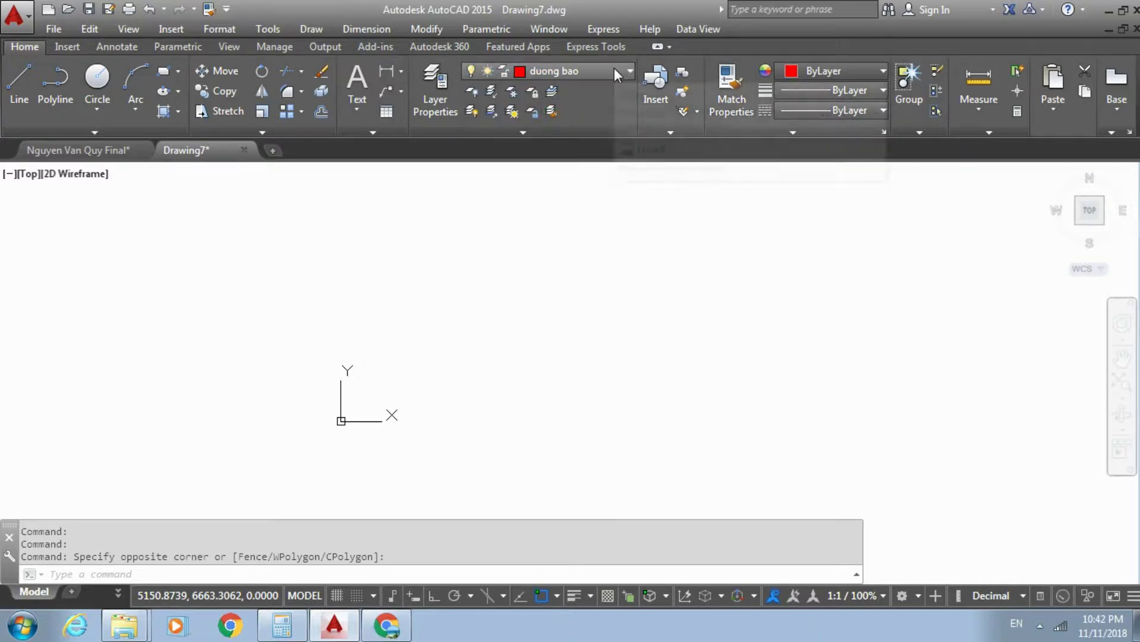
# Step: Make mat cat current, return to duong bao, and start LAYMCH
pyautogui.click(569, 71)
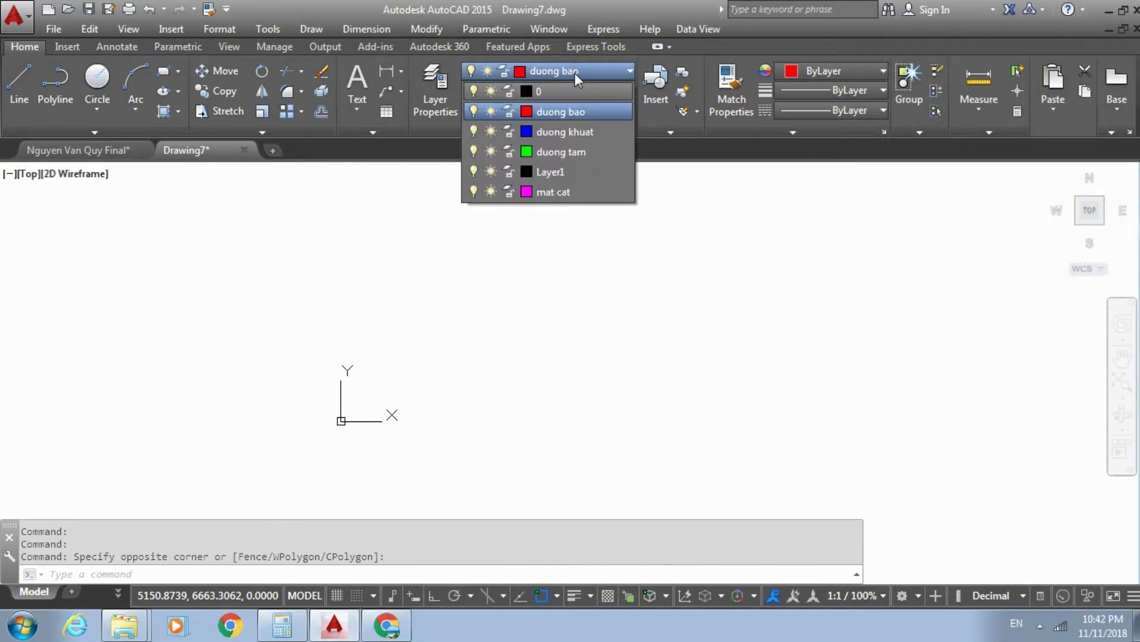
pyautogui.click(564, 191)
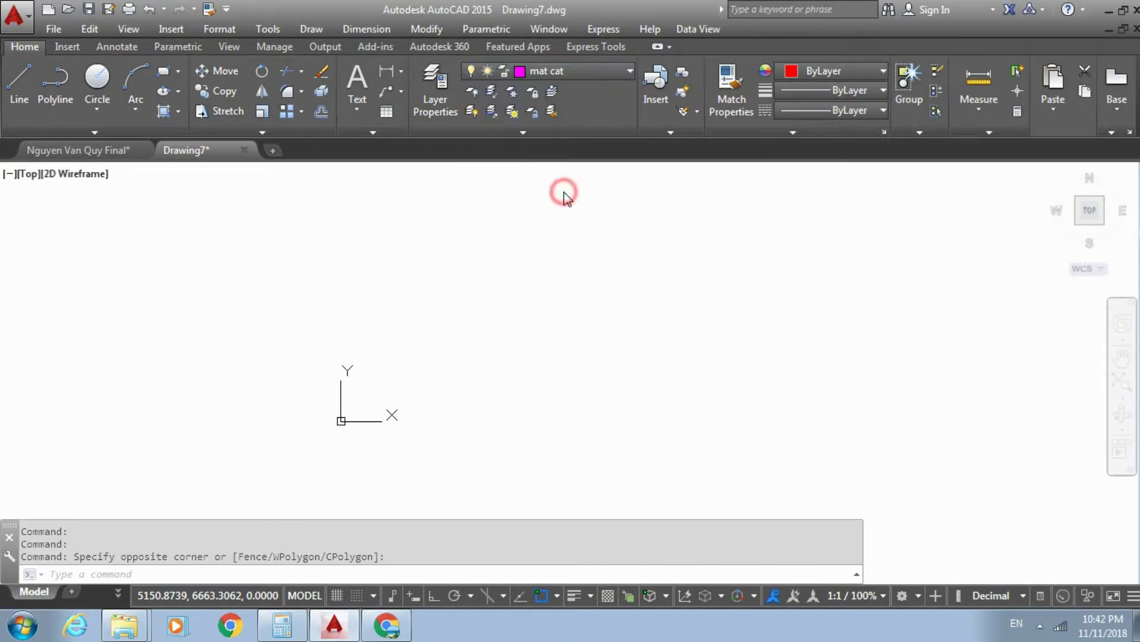
pyautogui.click(551, 69)
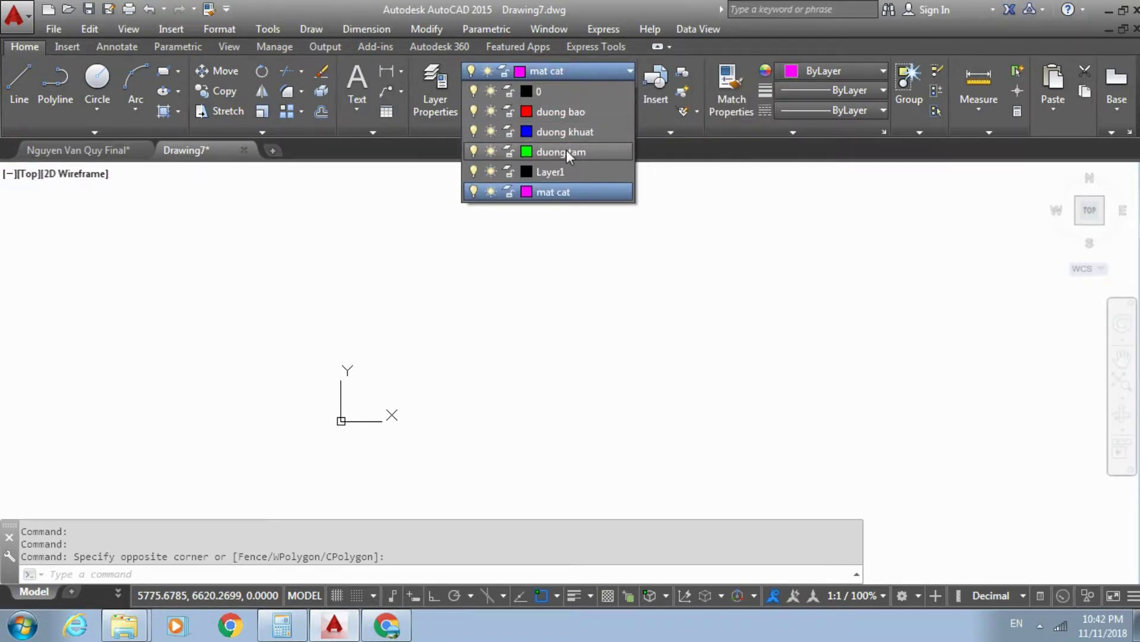
pyautogui.click(557, 112)
pyautogui.write('laymch')
pyautogui.press('Return')
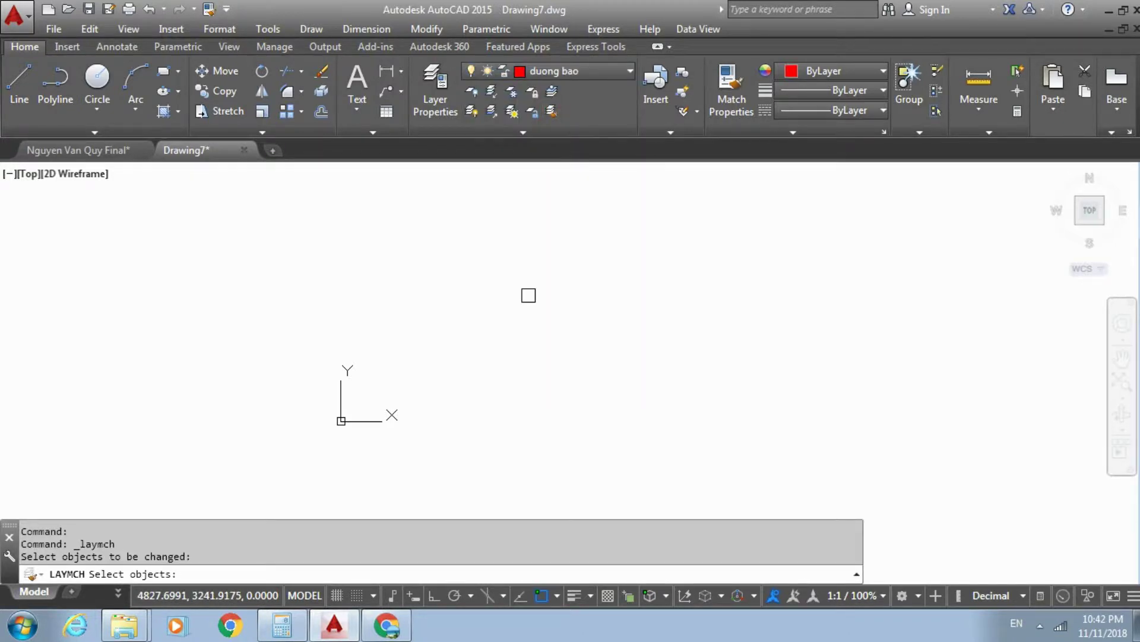
# Step: Cancel LAYMCH, then browse and dismiss the Draw menu
pyautogui.press('Escape')
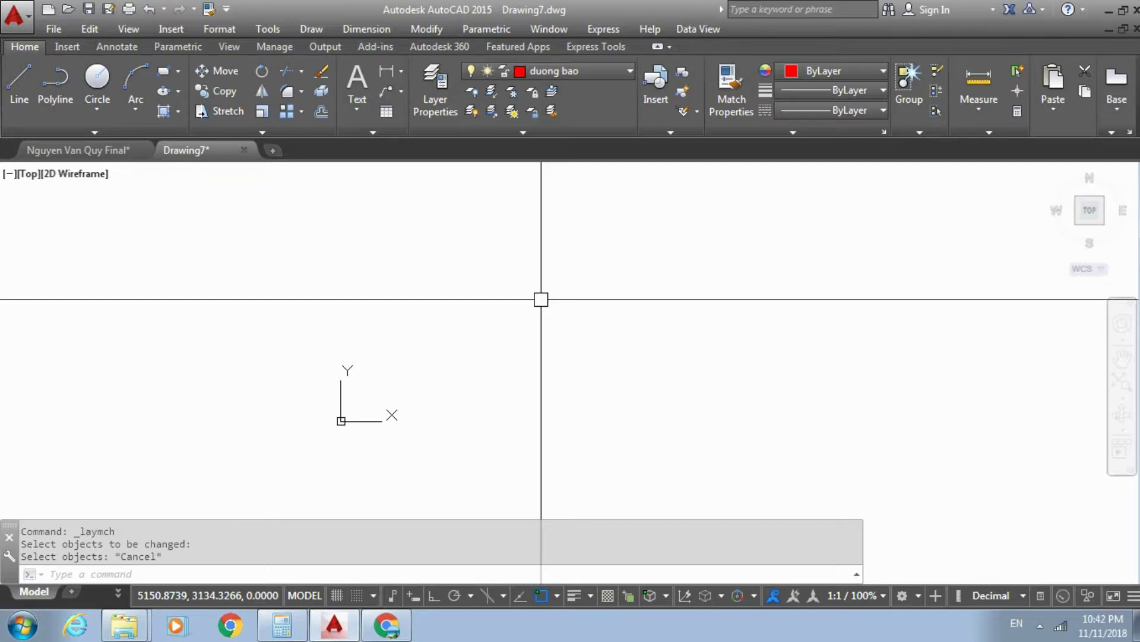
pyautogui.click(313, 29)
pyautogui.click(331, 15)
pyautogui.write('L')
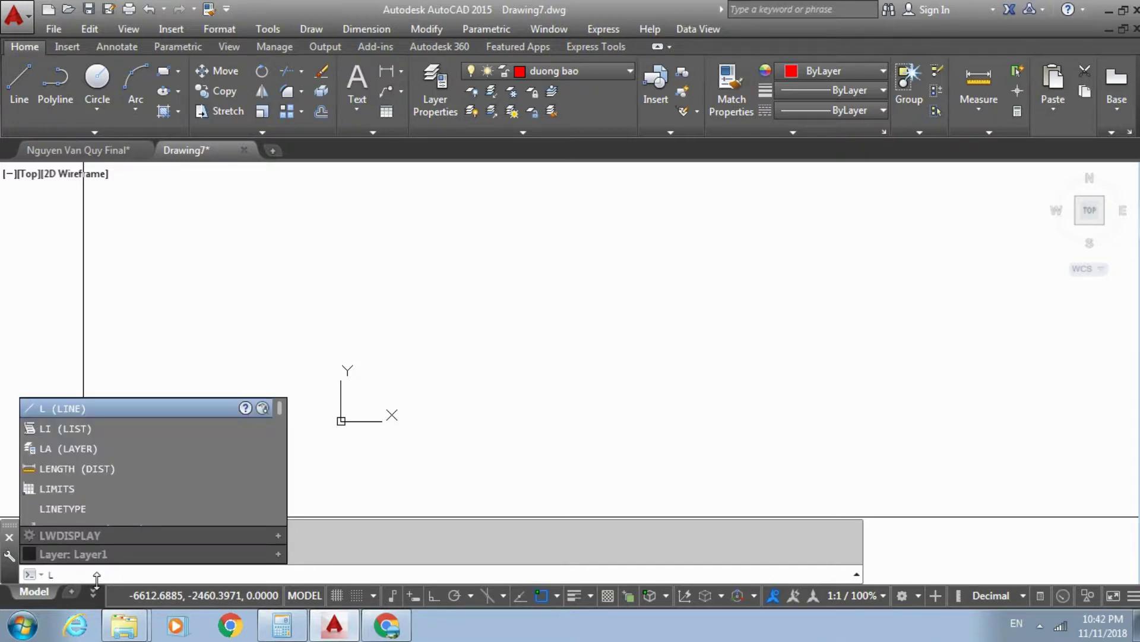
# Step: Draw a closed five-pointed star with LINE on duong bao and recentre the view
pyautogui.press('Return')
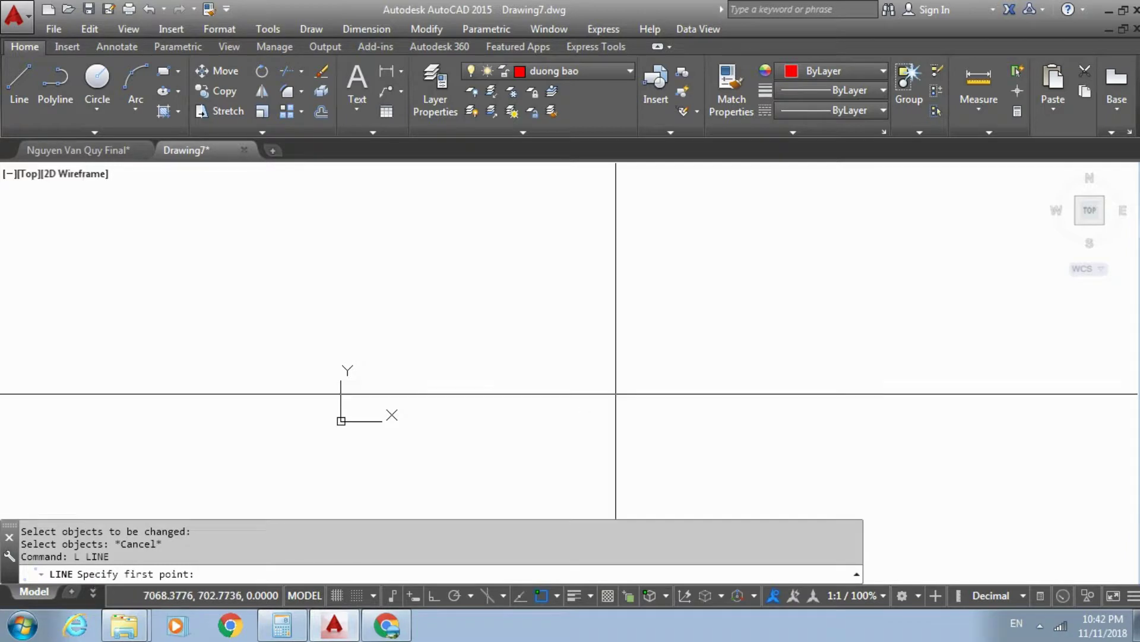
pyautogui.click(514, 421)
pyautogui.click(680, 295)
pyautogui.click(713, 441)
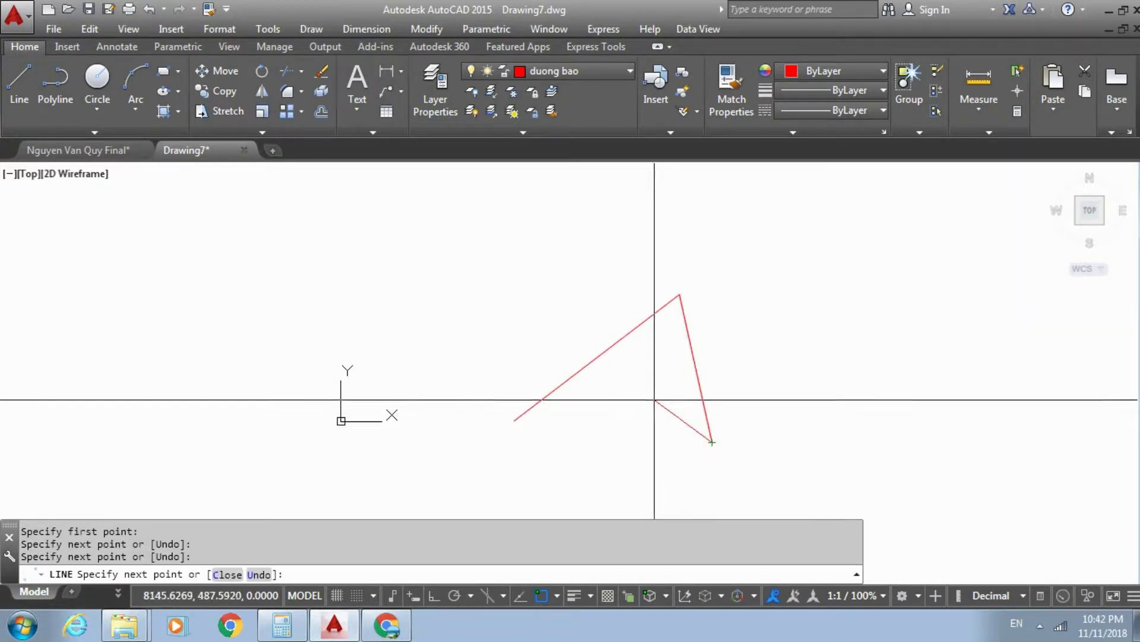
pyautogui.click(557, 328)
pyautogui.click(799, 351)
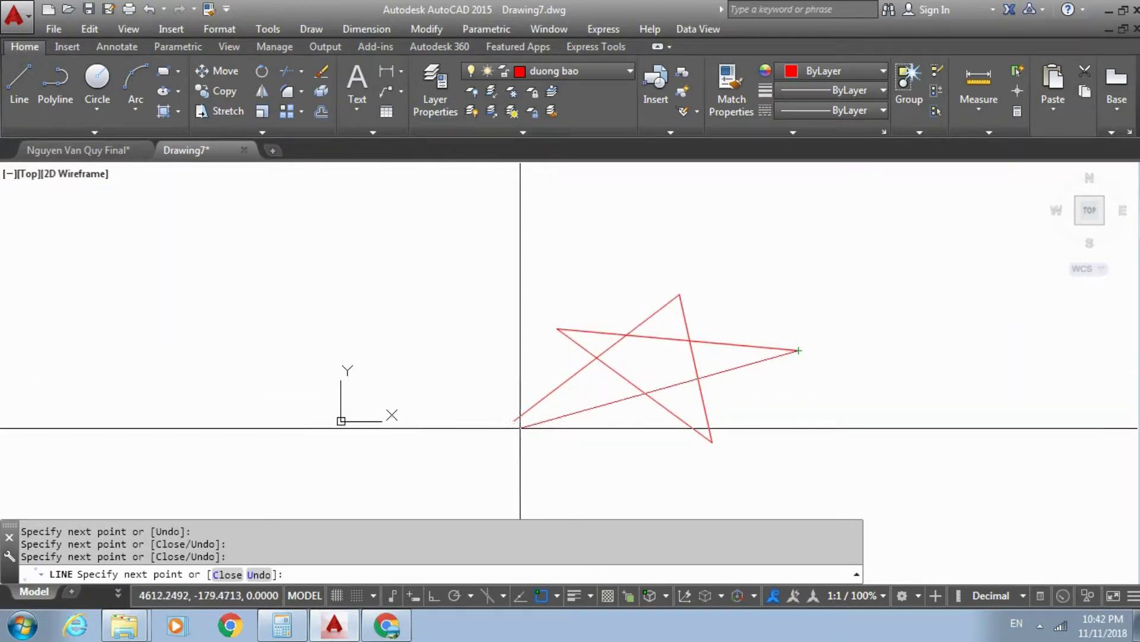
pyautogui.click(514, 421)
pyautogui.press('Return')
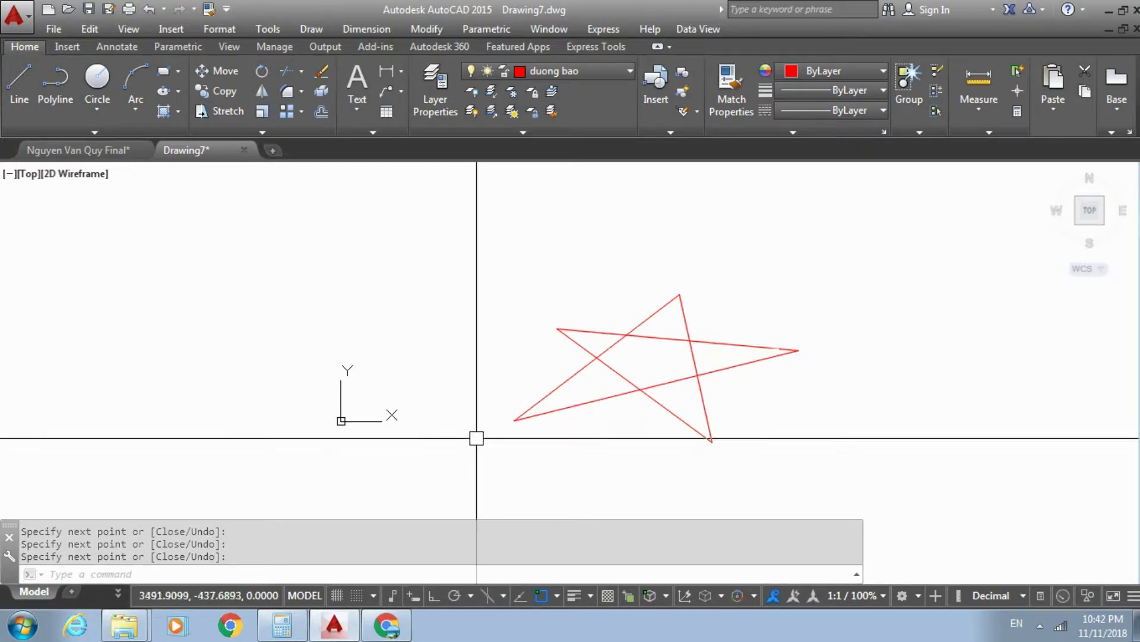
pyautogui.moveTo(613, 449); pyautogui.dragTo(545, 407, button='middle')
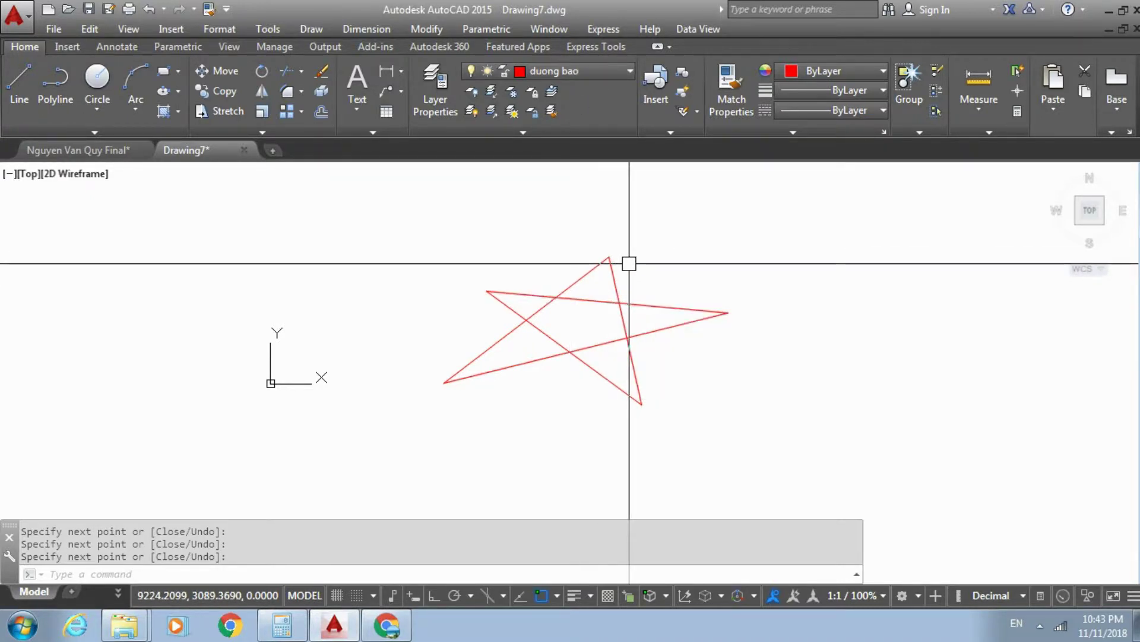
# Step: Make duong khuat current and draw a blue dashed open line outline right of the star
pyautogui.click(578, 69)
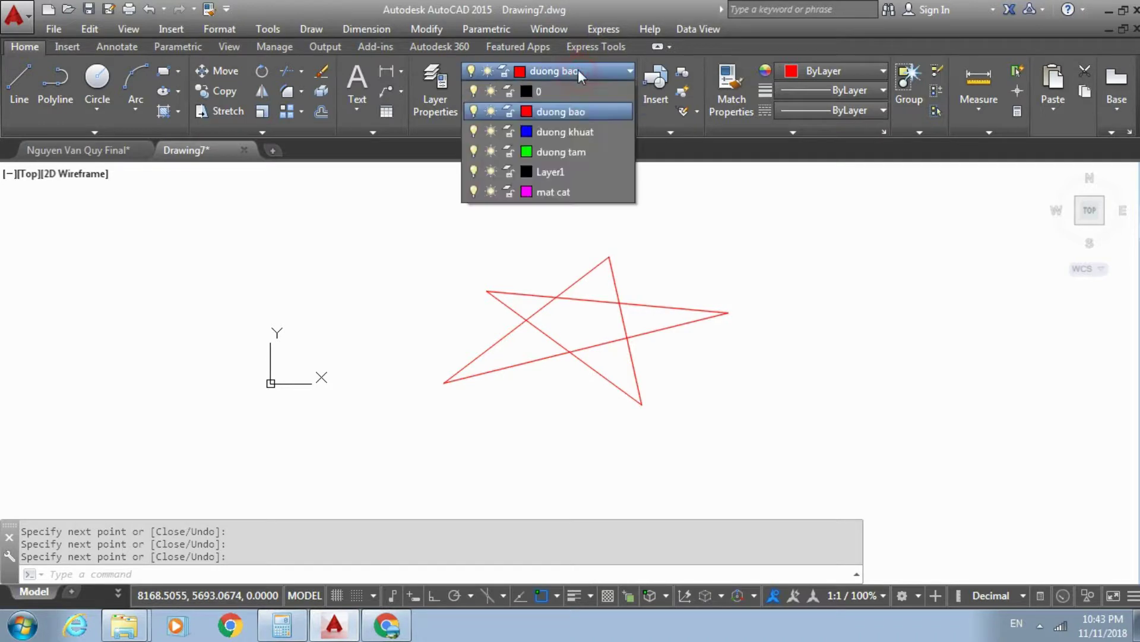
pyautogui.click(576, 134)
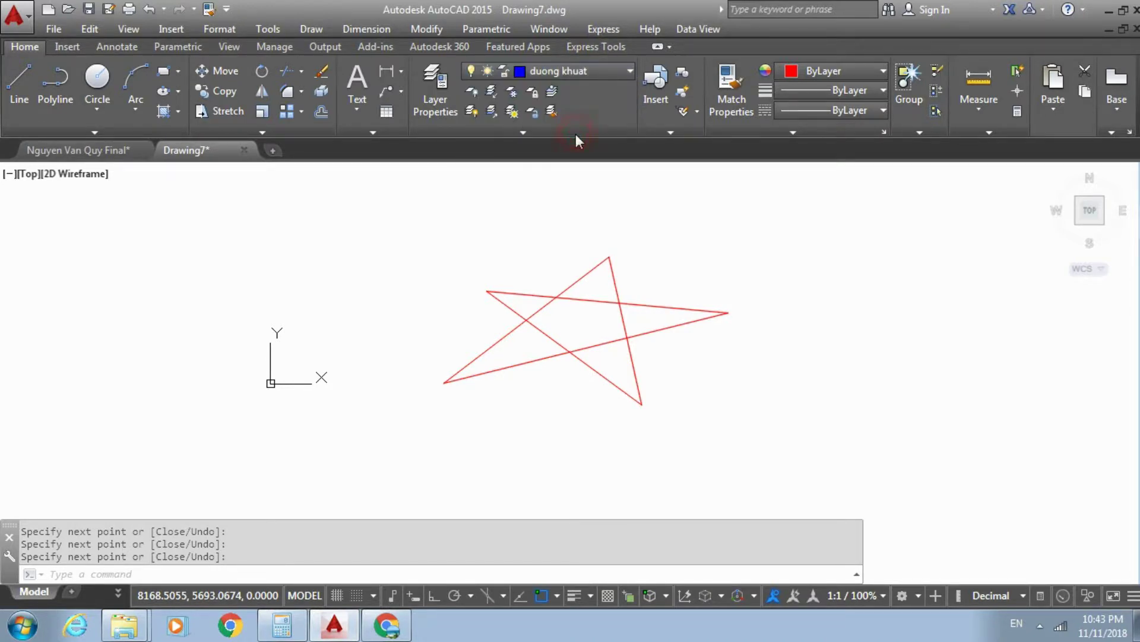
pyautogui.write('l')
pyautogui.press('Return')
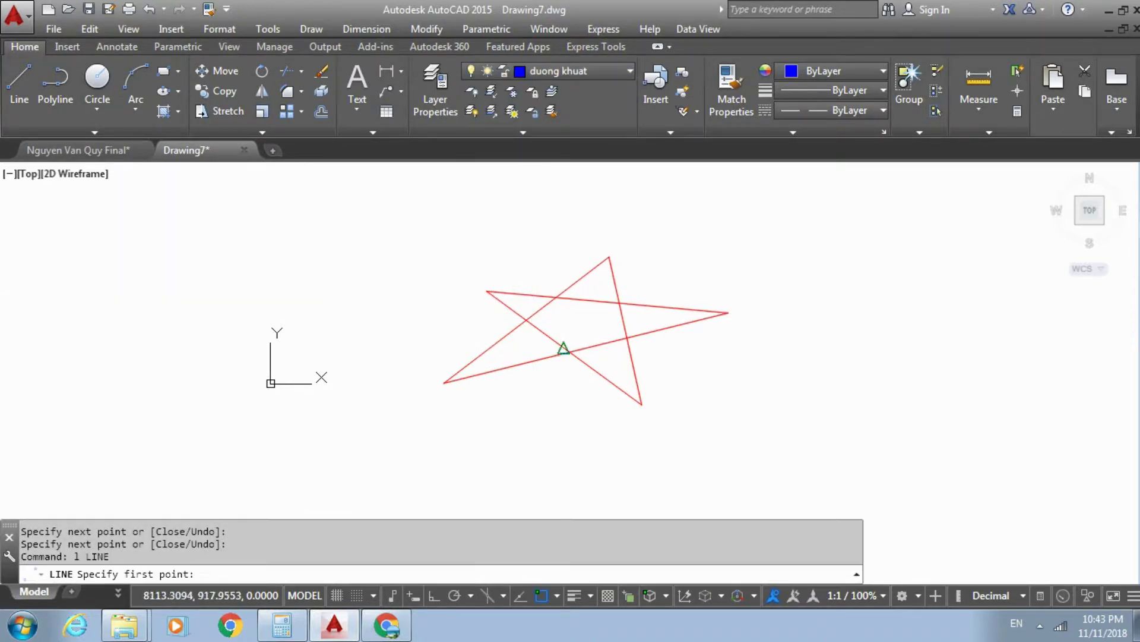
pyautogui.click(766, 437)
pyautogui.click(772, 253)
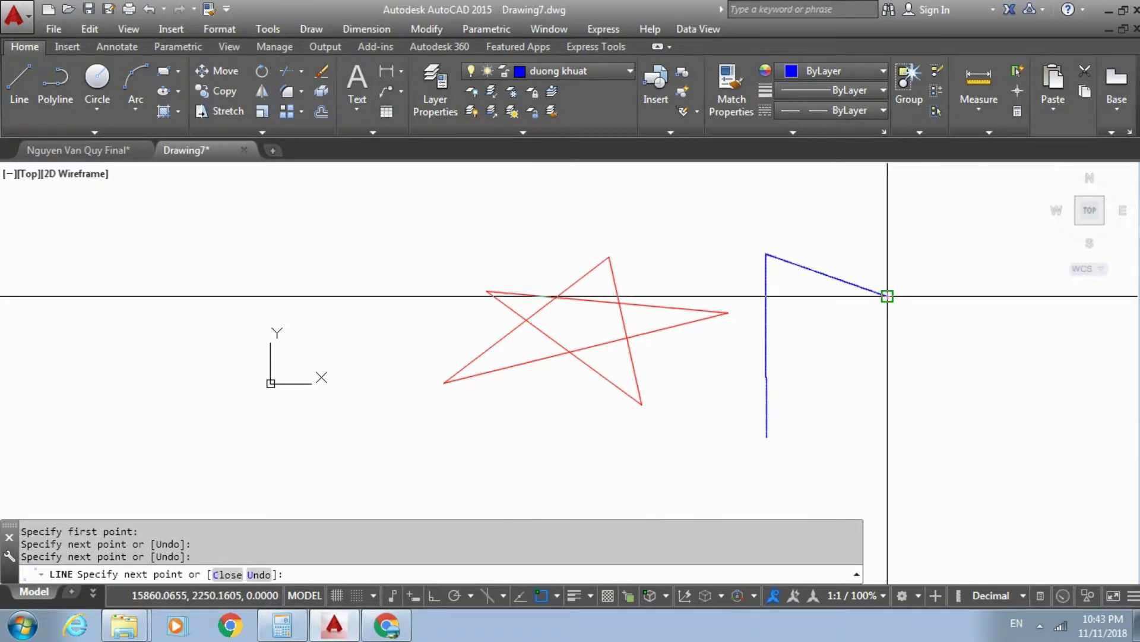
pyautogui.click(889, 297)
pyautogui.scroll(8, 951, 383)
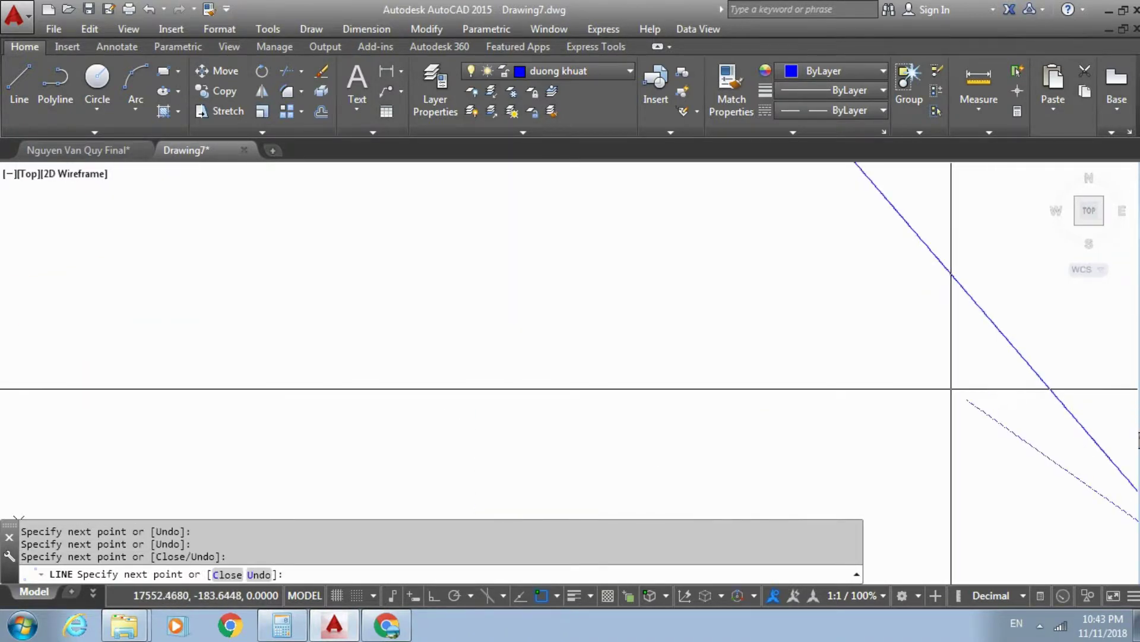
pyautogui.click(719, 389)
pyautogui.scroll(-3, 748, 368)
pyautogui.scroll(-3, 707, 380)
pyautogui.press('Return')
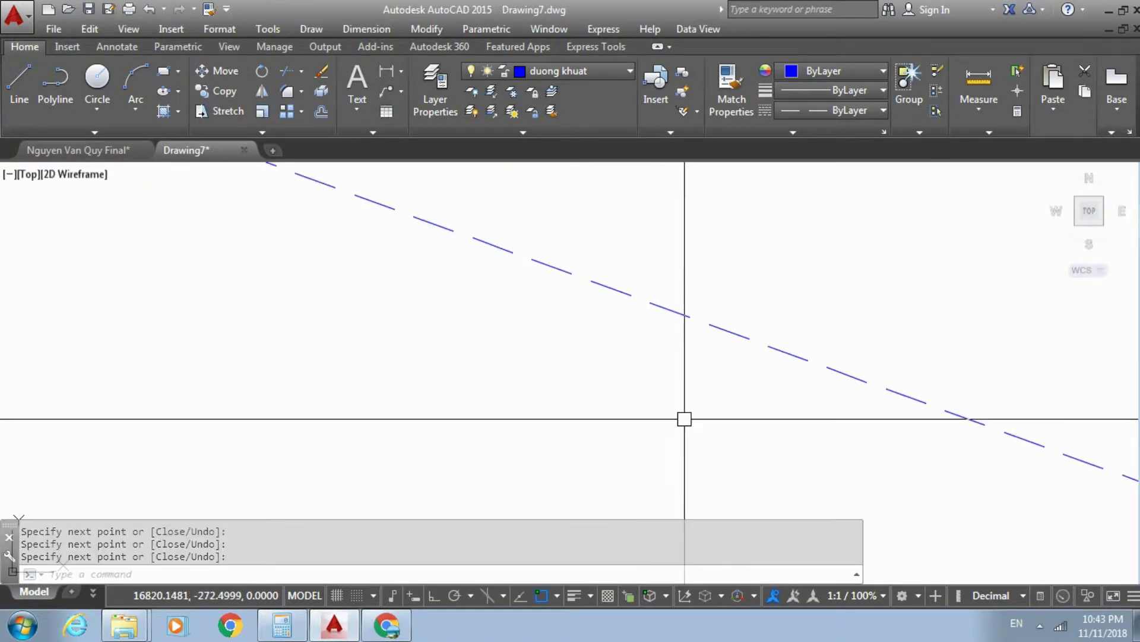
pyautogui.scroll(-2, 833, 416)
pyautogui.scroll(2, 812, 409)
pyautogui.scroll(-2, 700, 377)
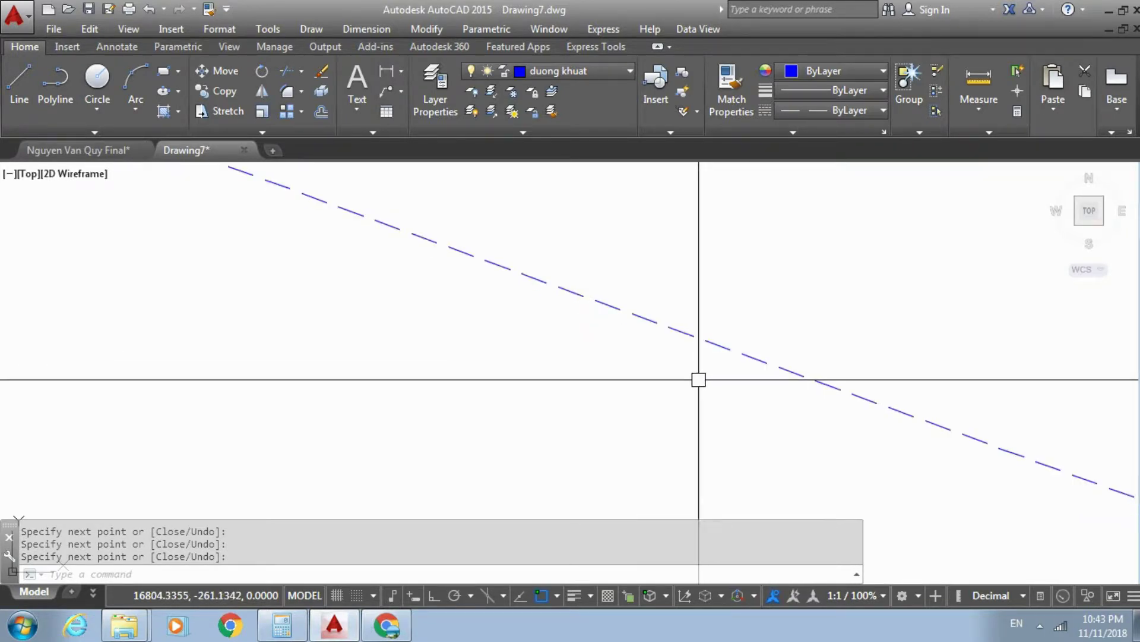
pyautogui.scroll(-2, 700, 376)
pyautogui.scroll(-3, 700, 395)
pyautogui.scroll(-3, 699, 397)
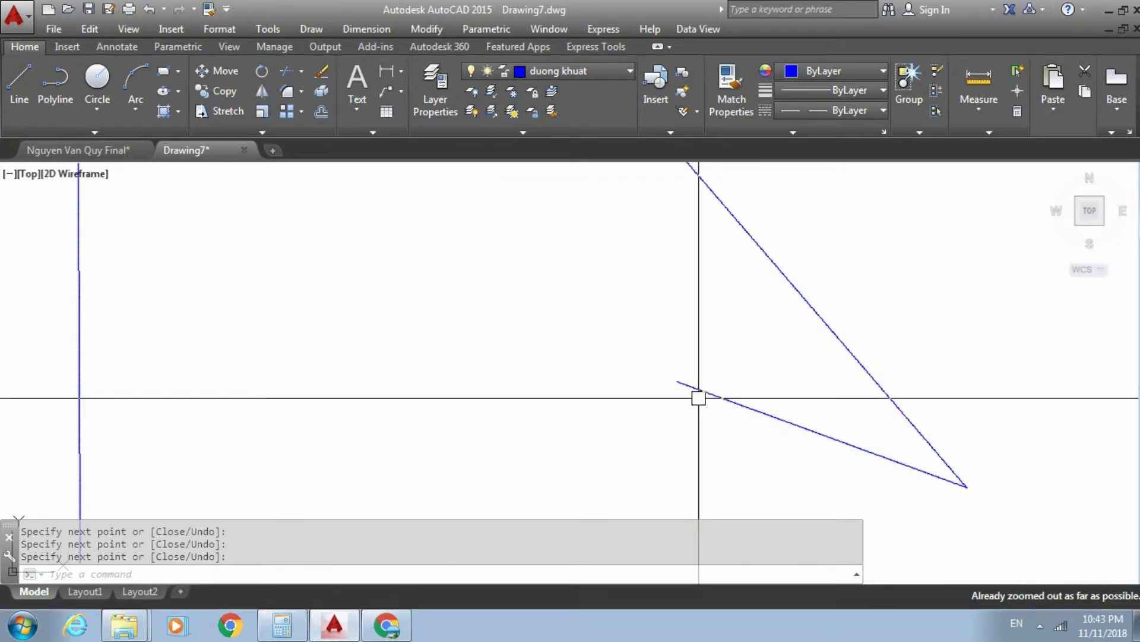
# Step: Zoom to all with Z, A and pan to recentre the shapes
pyautogui.write('z')
pyautogui.press('Return')
pyautogui.write('a')
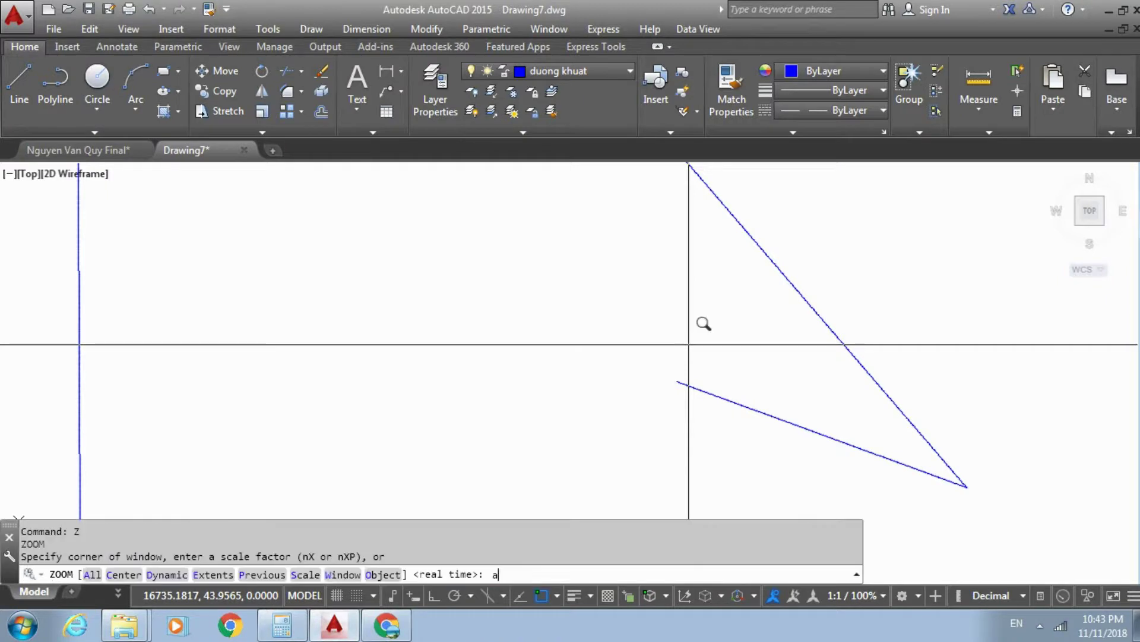
pyautogui.press('Return')
pyautogui.scroll(-2, 695, 351)
pyautogui.moveTo(736, 361); pyautogui.dragTo(713, 351, button='middle')
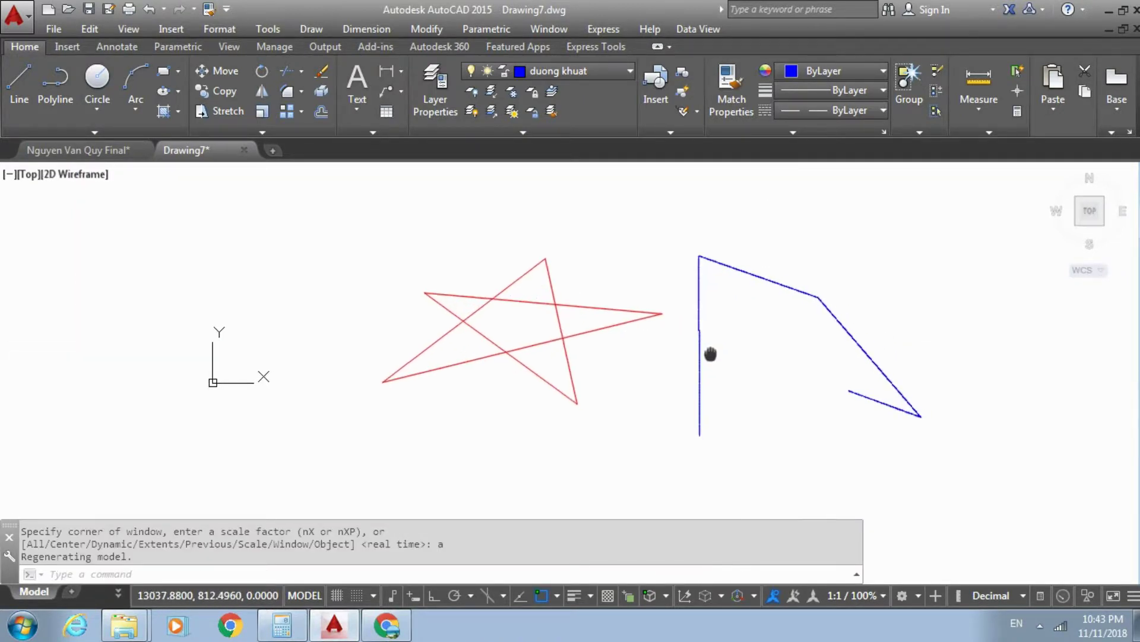
pyautogui.click(583, 71)
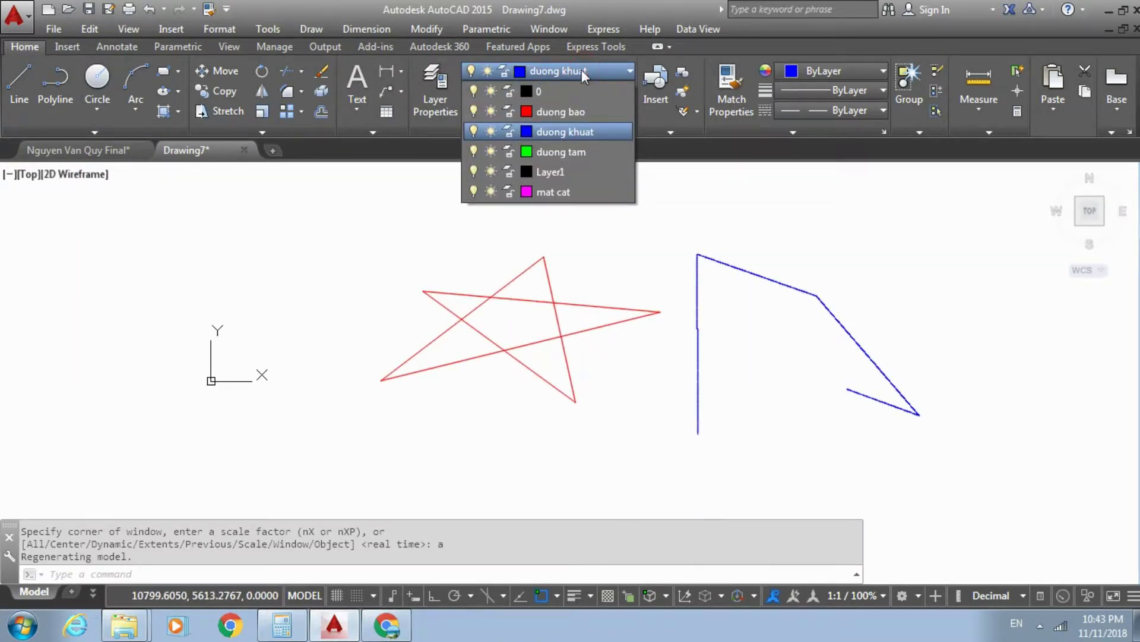
# Step: Make duong tam current and draw a green two-segment line left of the star
pyautogui.click(567, 157)
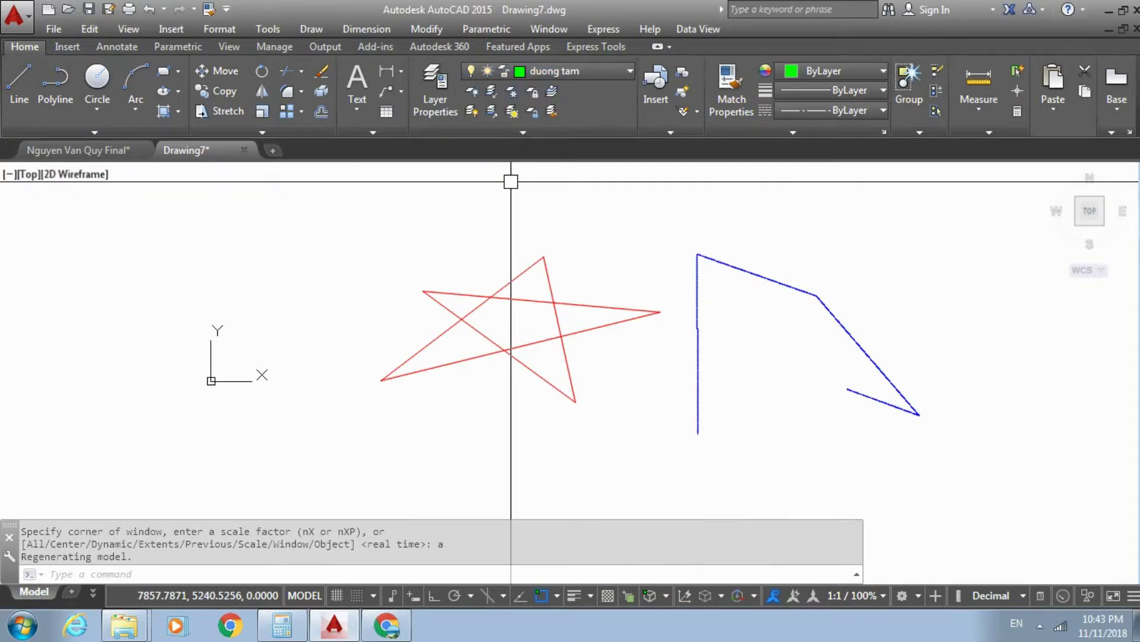
pyautogui.write('l')
pyautogui.press('Return')
pyautogui.click(298, 371)
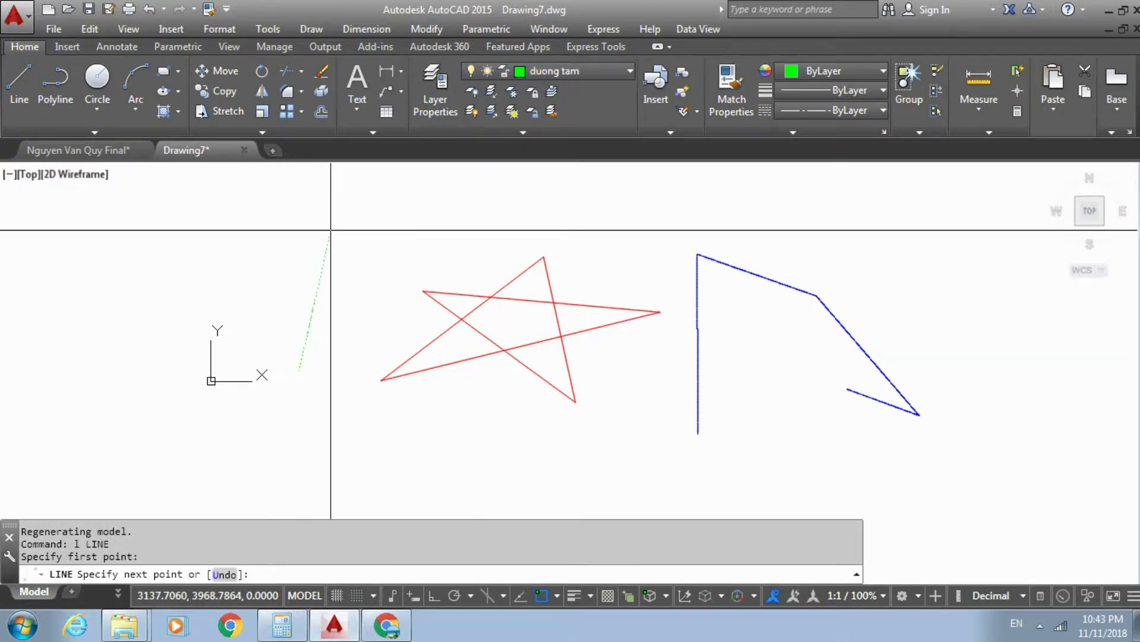
pyautogui.click(330, 230)
pyautogui.click(466, 225)
pyautogui.press('Return')
# Step: Zoom and pan the view to show all the shapes
pyautogui.scroll(6, 429, 227)
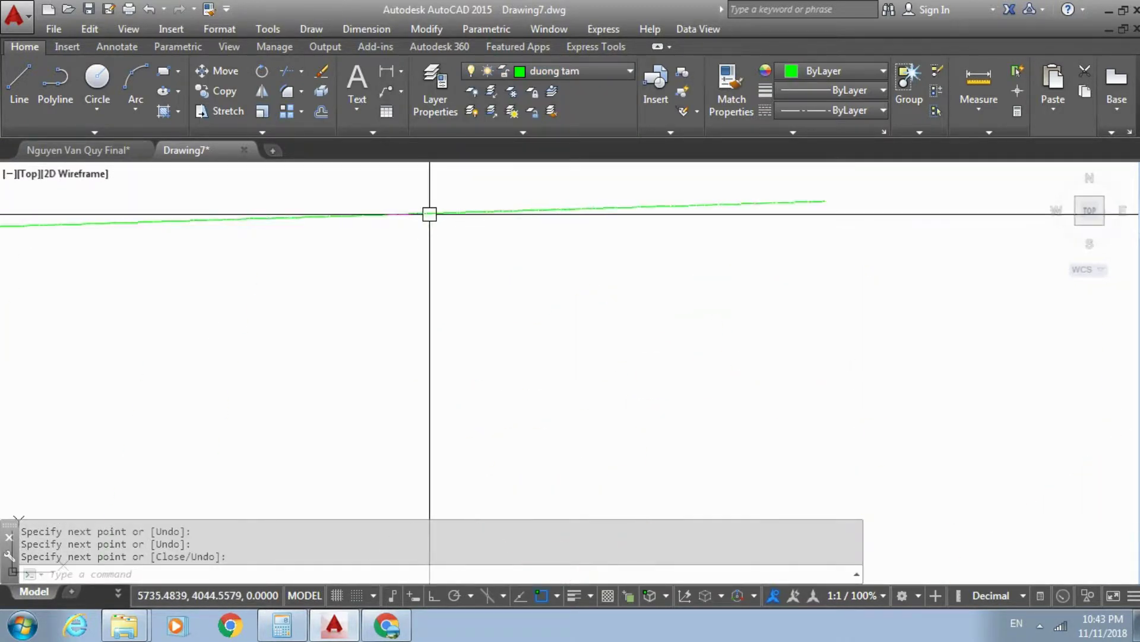
pyautogui.scroll(3, 416, 221)
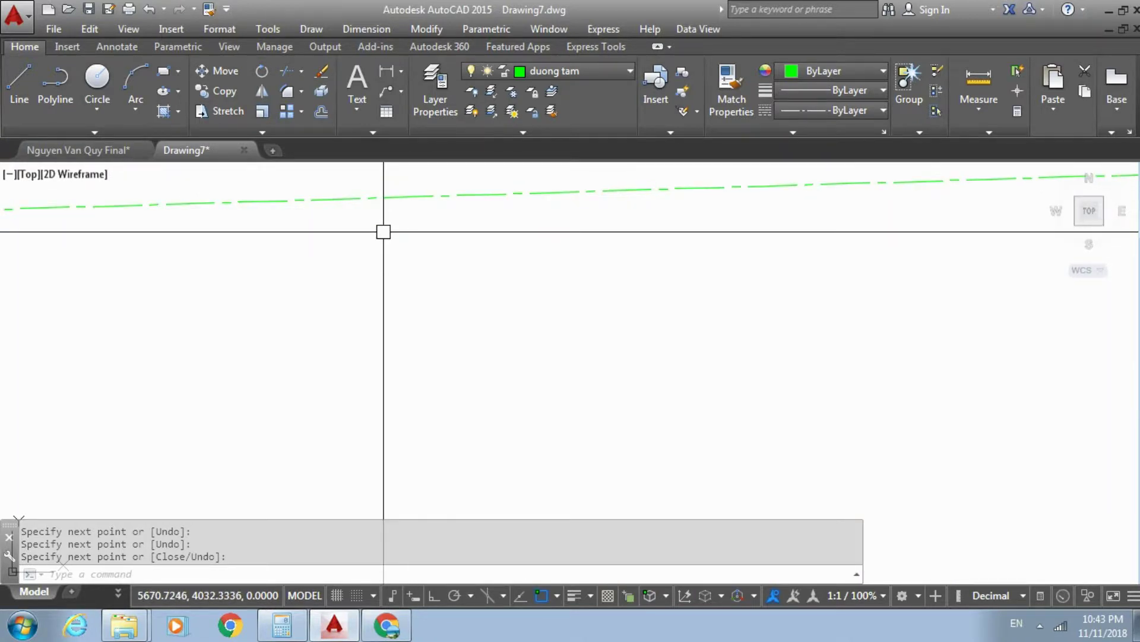
pyautogui.scroll(-5, 404, 246)
pyautogui.scroll(-3, 420, 262)
pyautogui.moveTo(517, 303); pyautogui.dragTo(513, 252, button='middle')
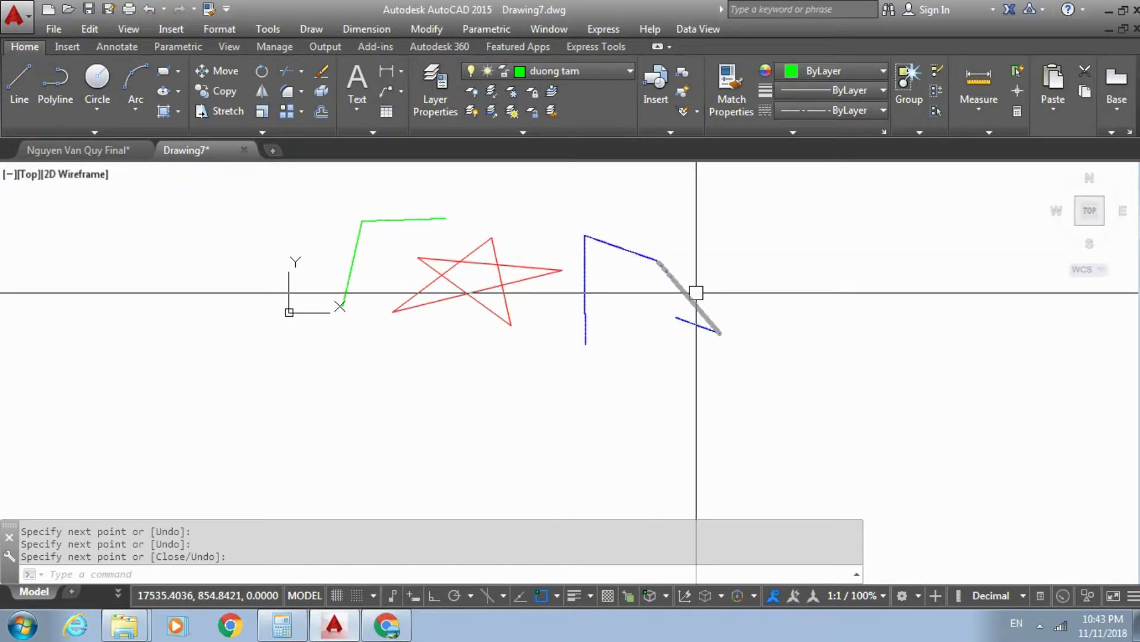
pyautogui.click(588, 71)
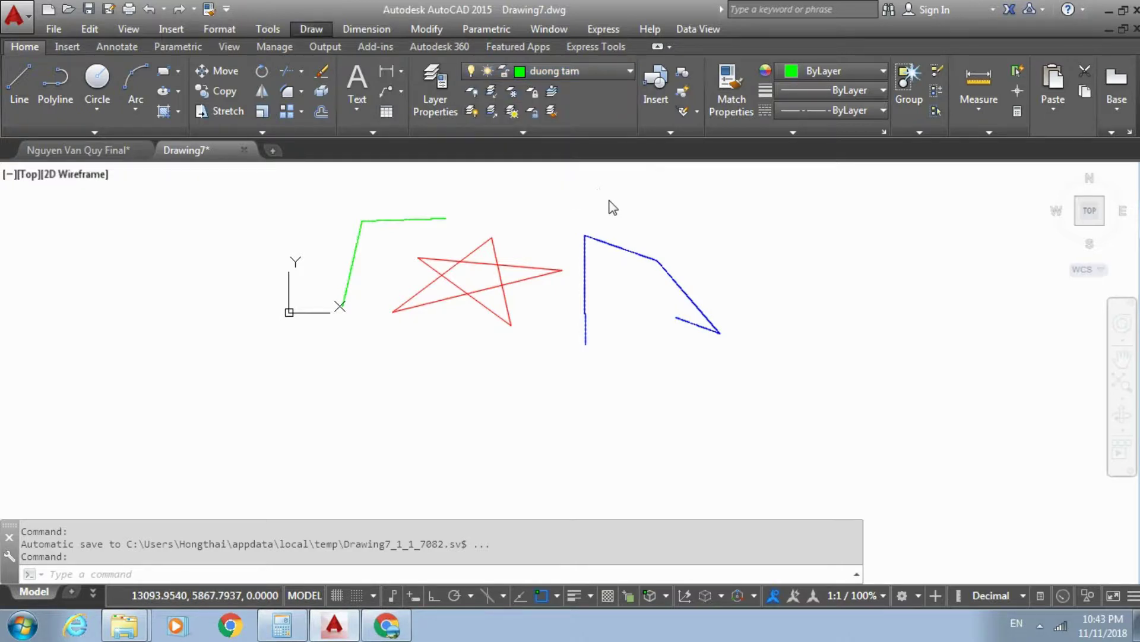
# Step: Try selecting near the blue shape, deselecting the diagonal line picked by mistake
pyautogui.click(708, 223)
pyautogui.press('Escape')
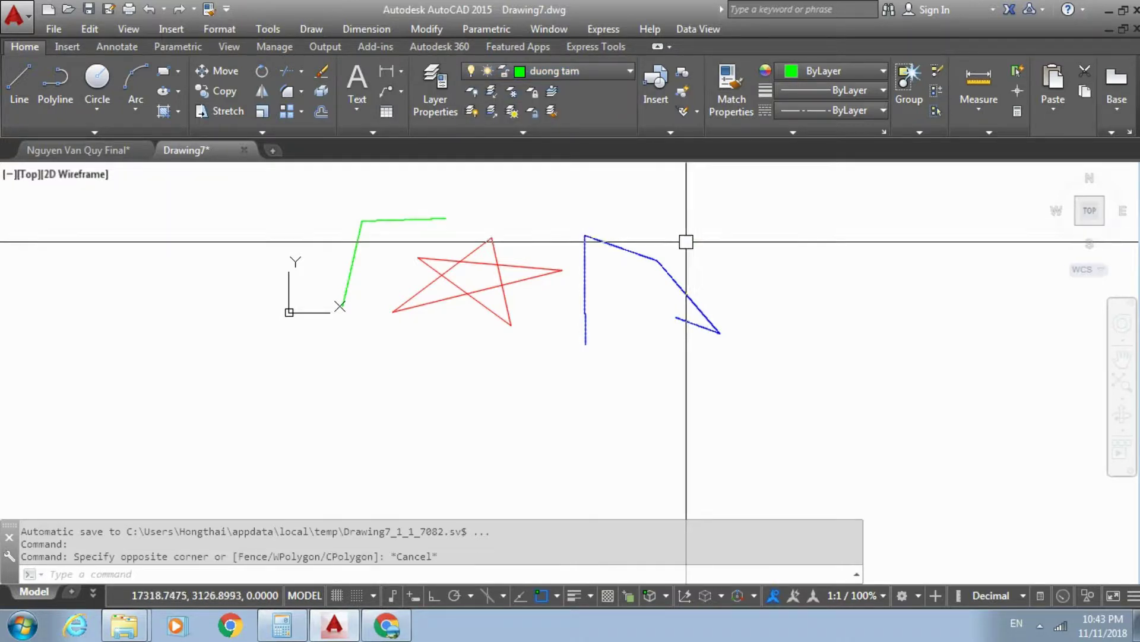
pyautogui.click(789, 197)
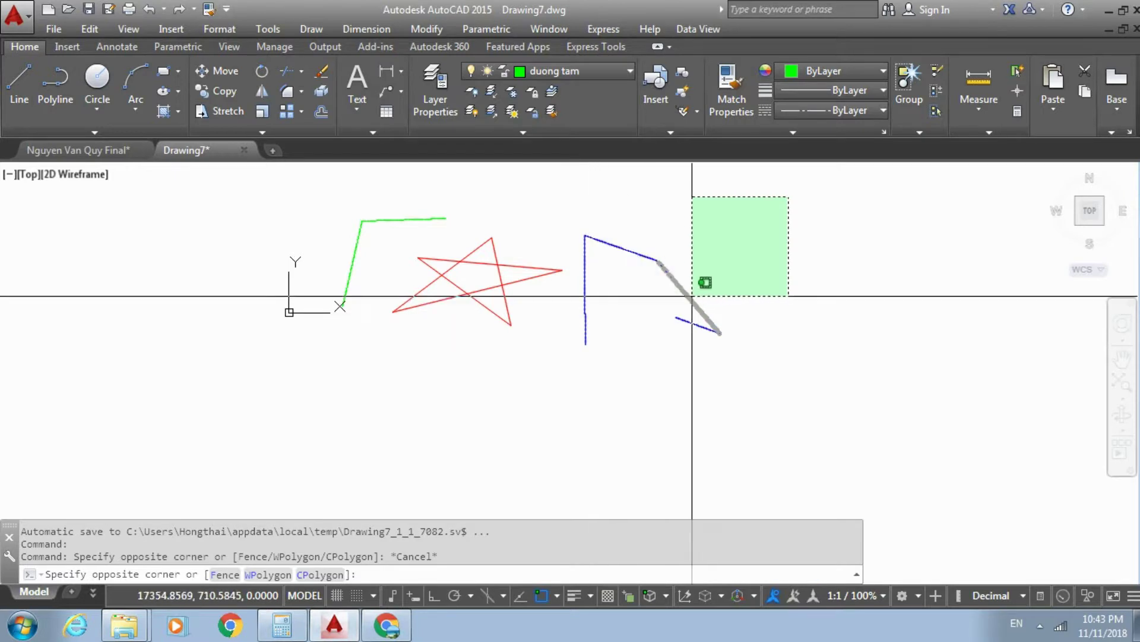
pyautogui.click(670, 266)
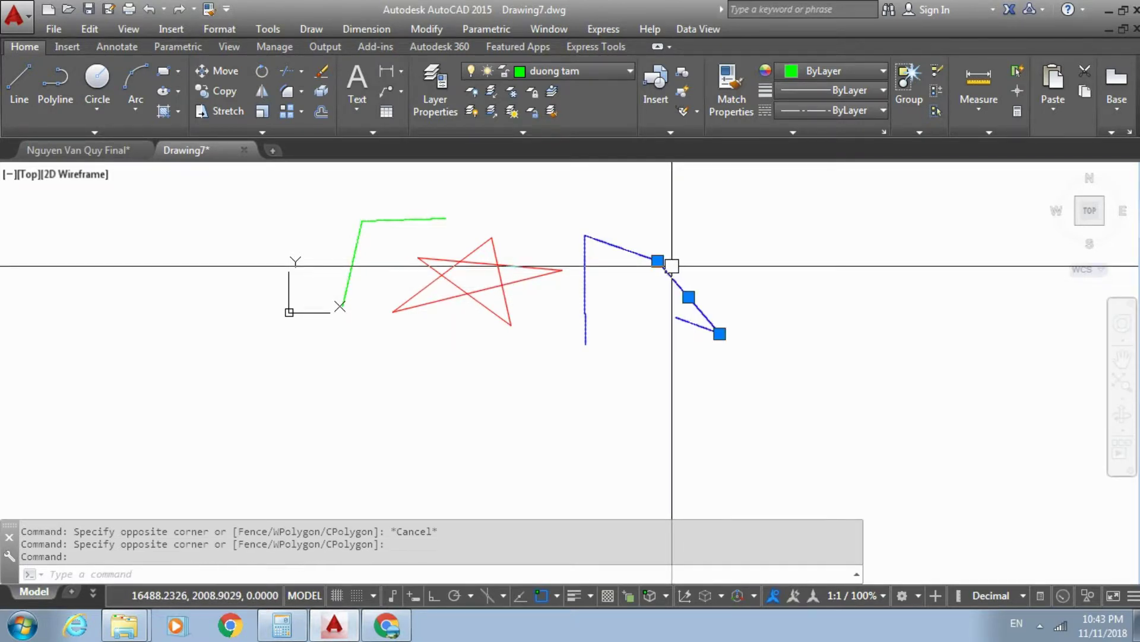
pyautogui.press('Escape')
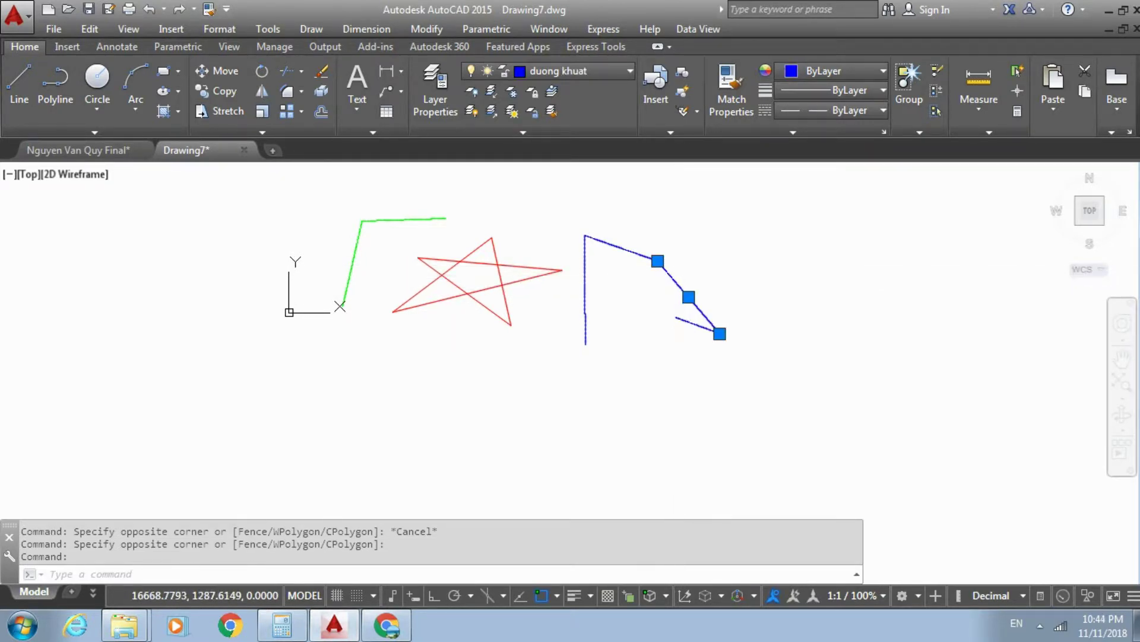
pyautogui.click(723, 240)
pyautogui.press('Escape')
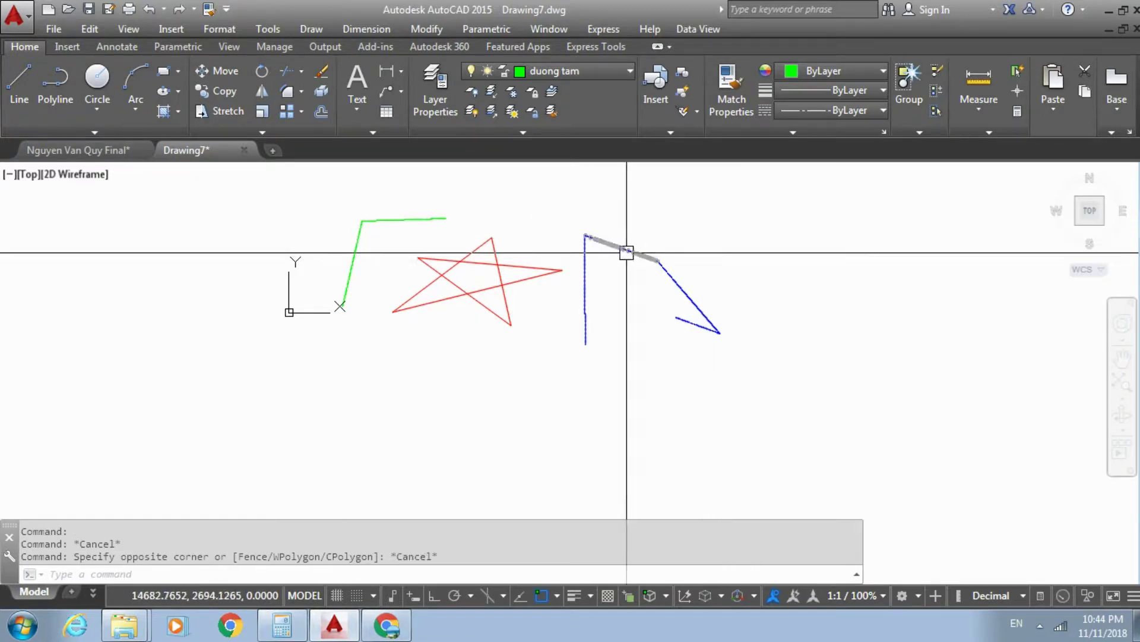
# Step: Select the blue vertical line and show its properties, revealing layer duong khuat
pyautogui.click(583, 281)
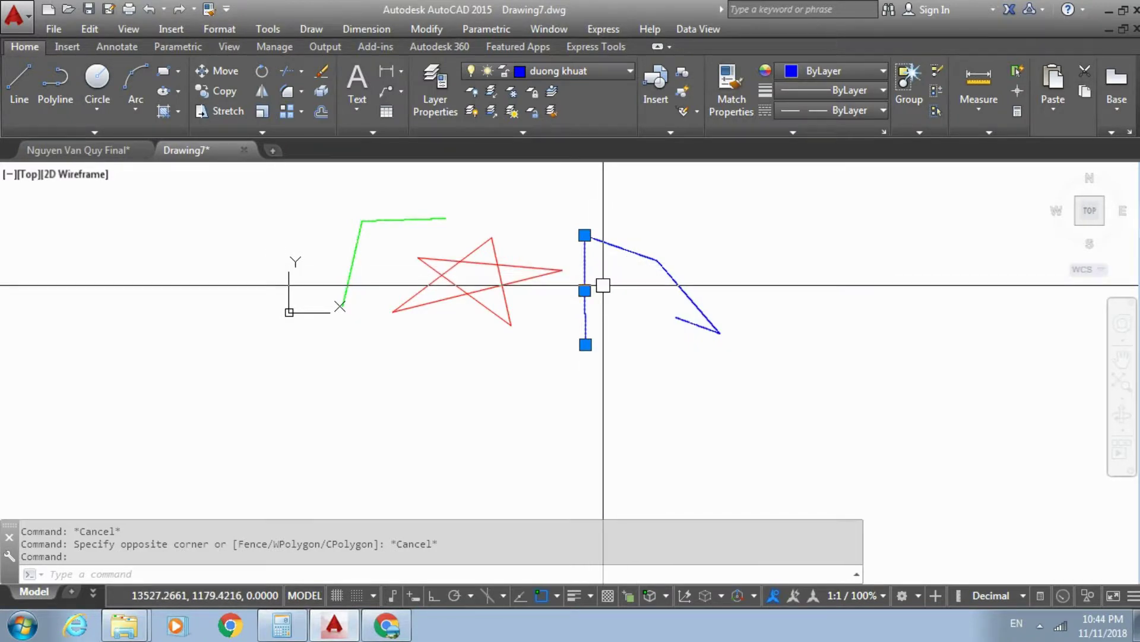
pyautogui.press('Escape')
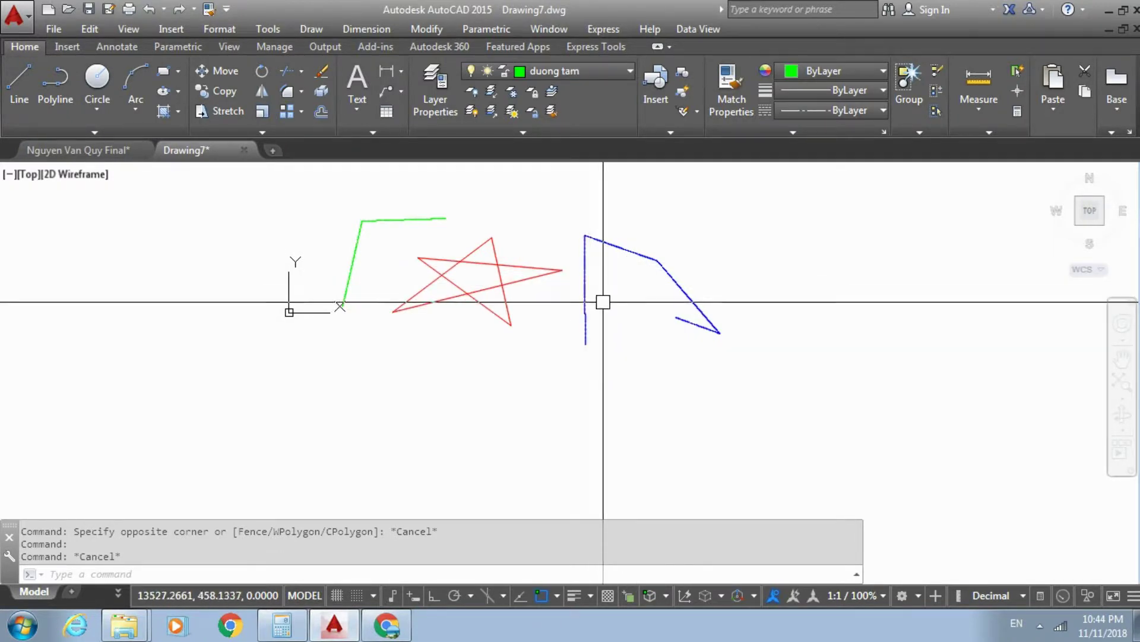
pyautogui.click(585, 290)
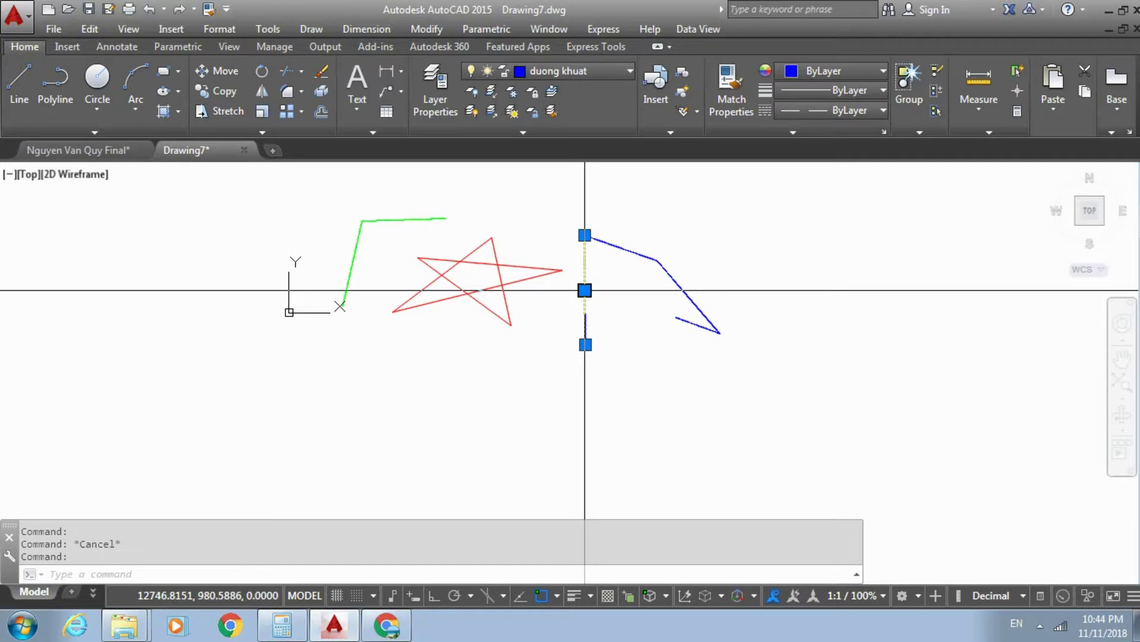
pyautogui.press('Escape')
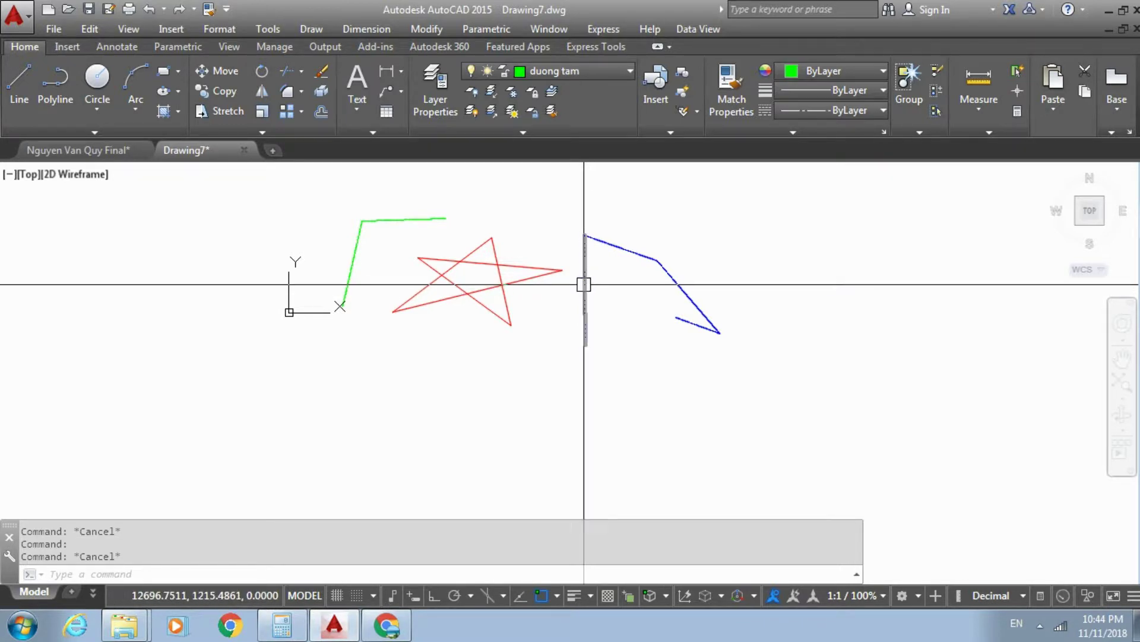
pyautogui.moveTo(535, 283)
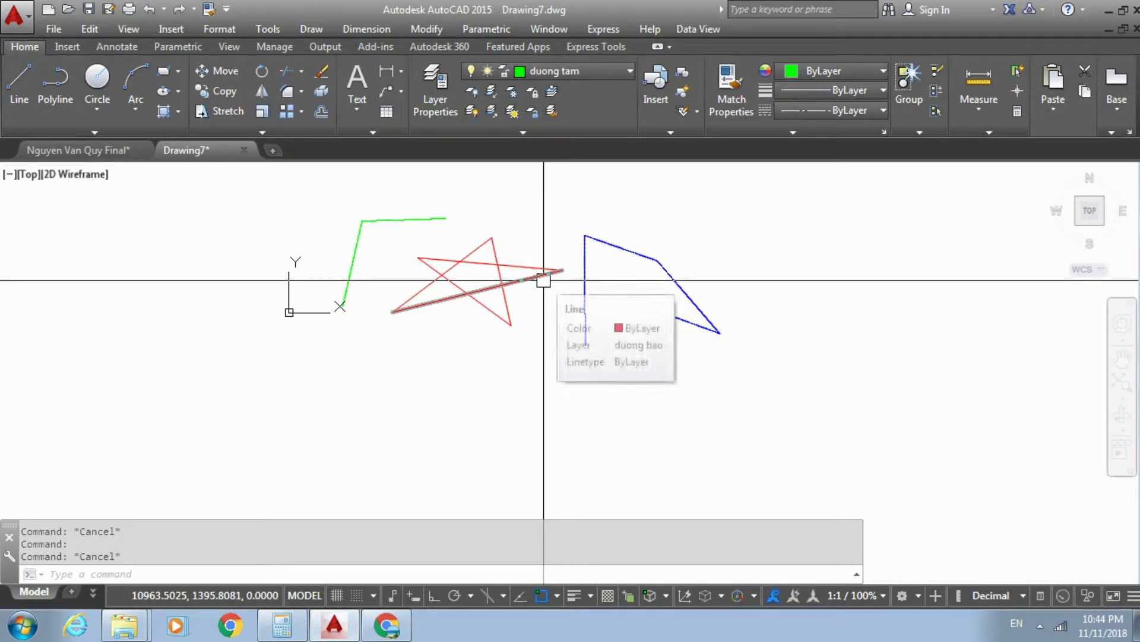
pyautogui.click(585, 290)
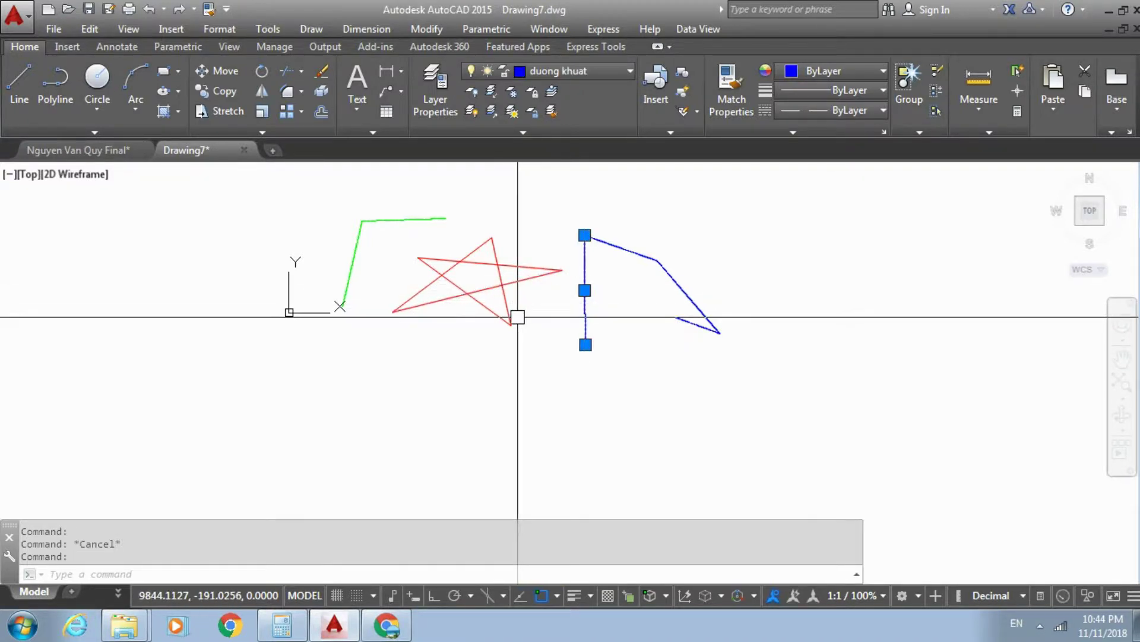
pyautogui.hotkey('ctrl', '1')
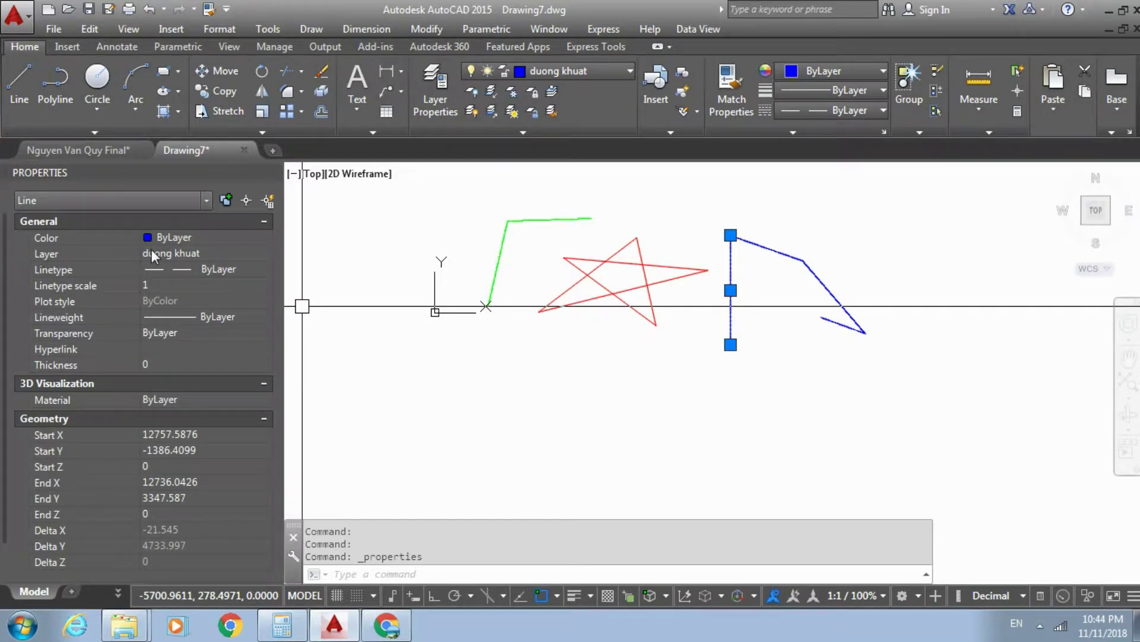
# Step: Keep the line's colour ByLayer and move it to the duong bao layer
pyautogui.click(207, 237)
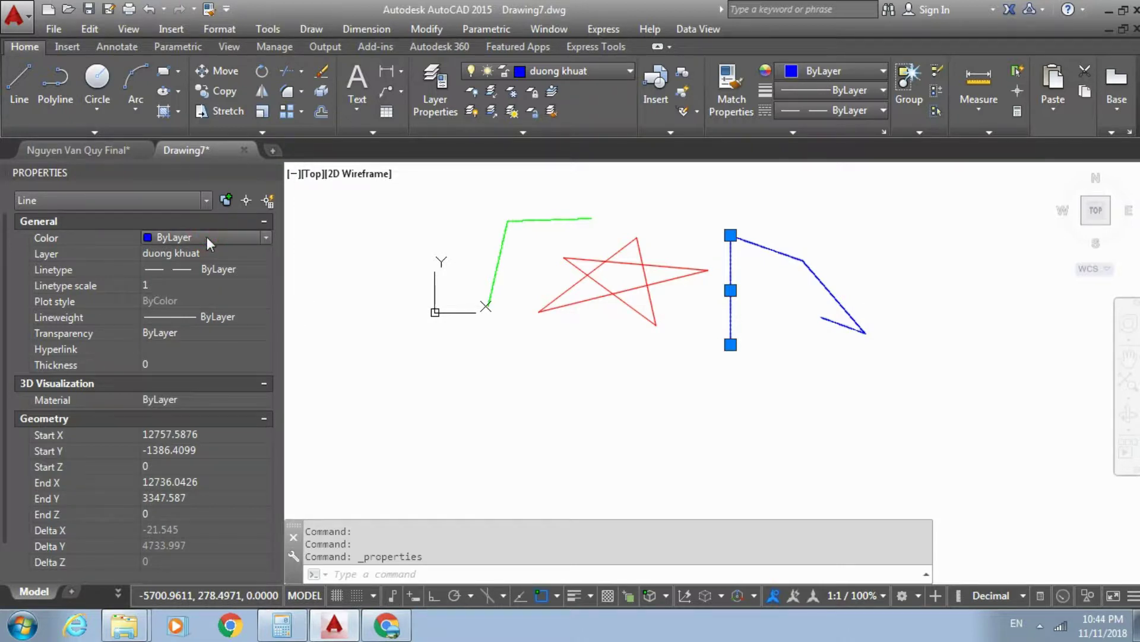
pyautogui.click(208, 237)
pyautogui.click(207, 237)
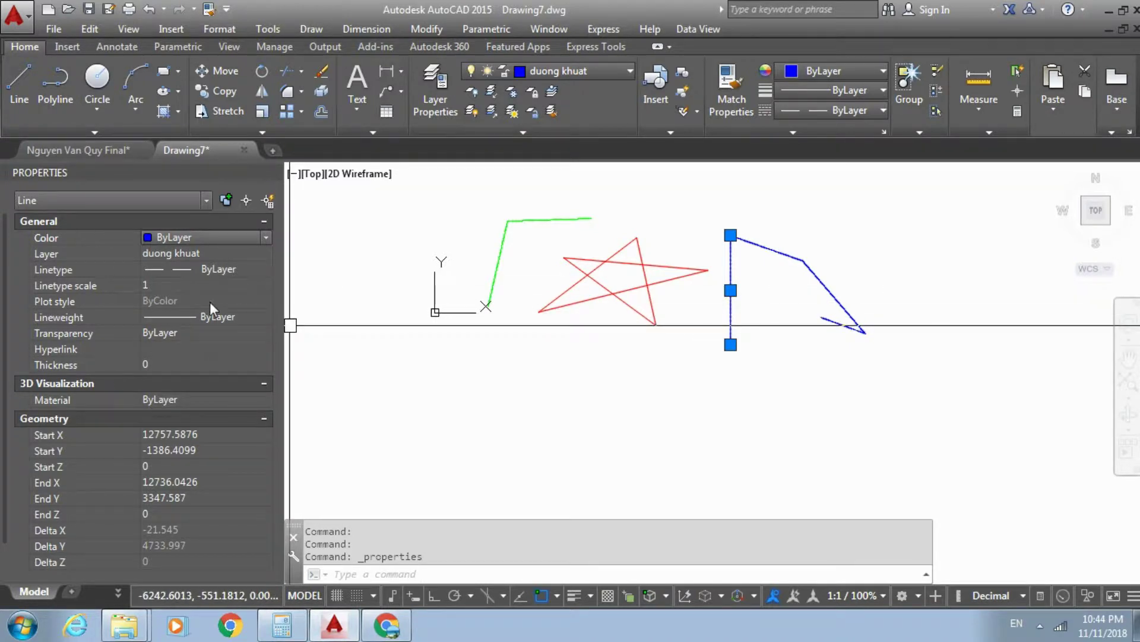
pyautogui.click(213, 255)
pyautogui.click(212, 252)
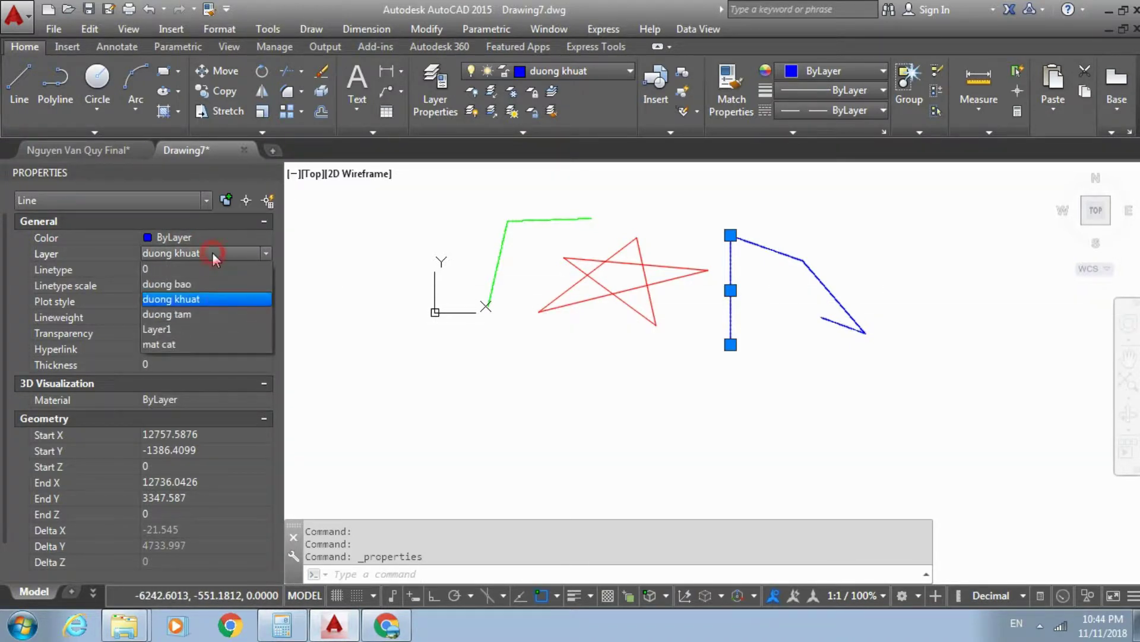
pyautogui.click(191, 283)
pyautogui.press('Escape')
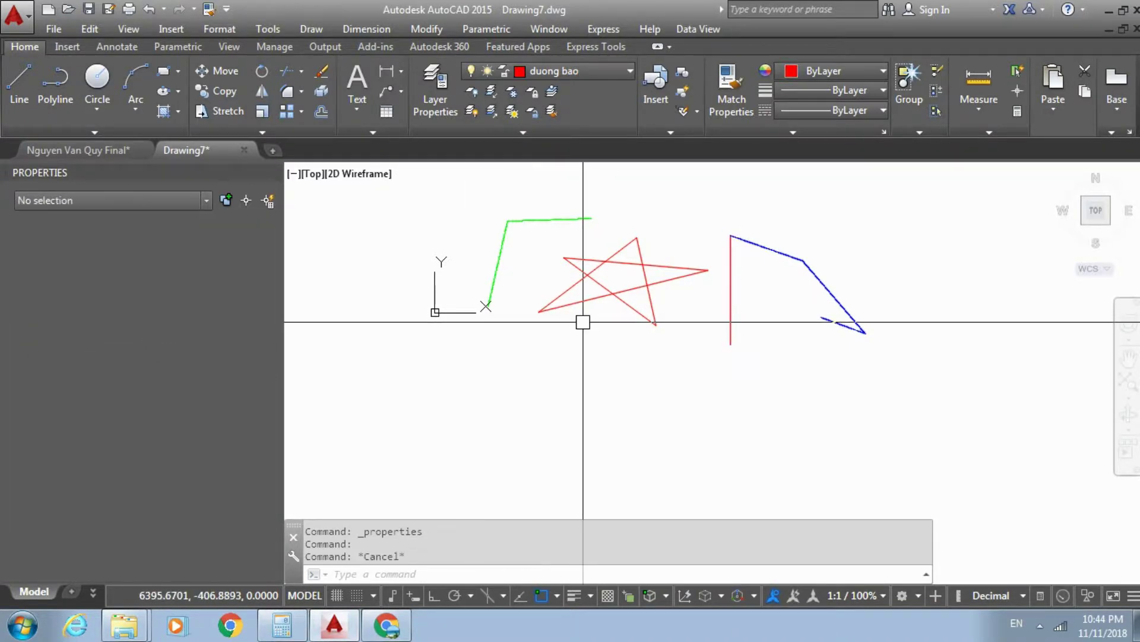
# Step: Reselect the now-red vertical line to confirm it sits on duong bao
pyautogui.scroll(2, 756, 349)
pyautogui.scroll(-2, 711, 354)
pyautogui.scroll(3, 711, 353)
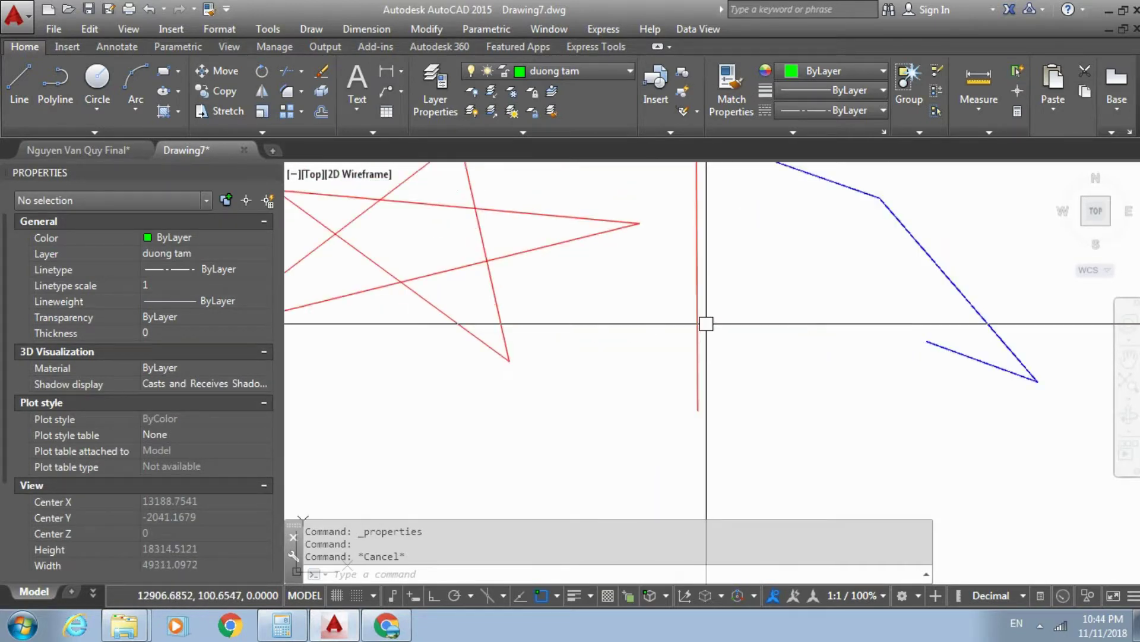
pyautogui.scroll(-5, 708, 323)
pyautogui.scroll(2, 655, 399)
pyautogui.scroll(2, 656, 398)
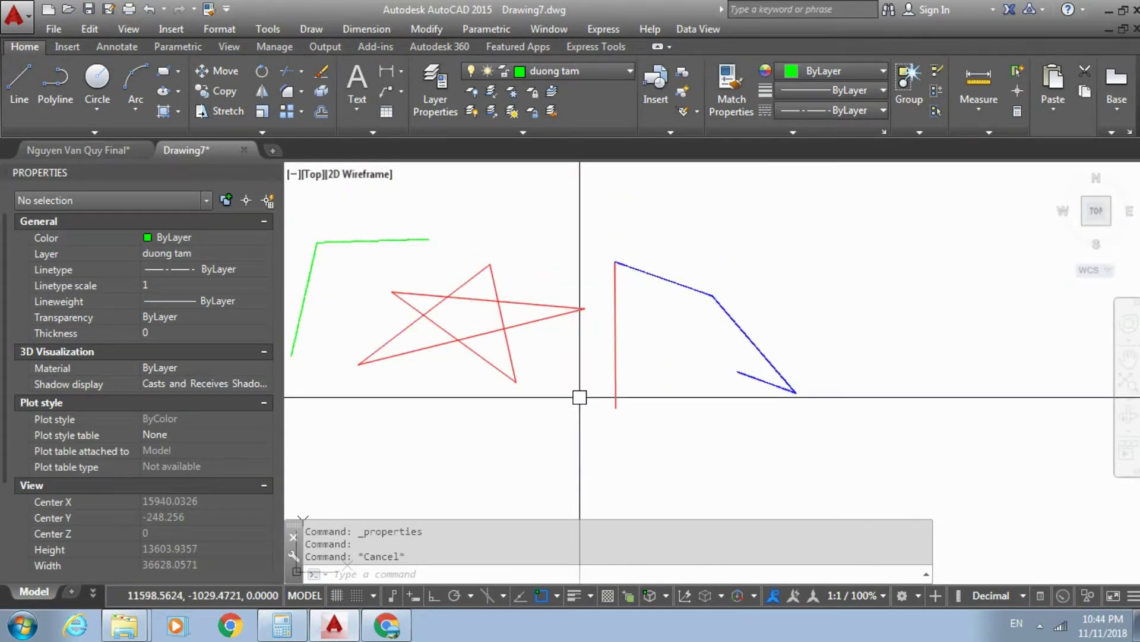
pyautogui.moveTo(594, 400); pyautogui.dragTo(601, 400, button='middle')
pyautogui.click(637, 385)
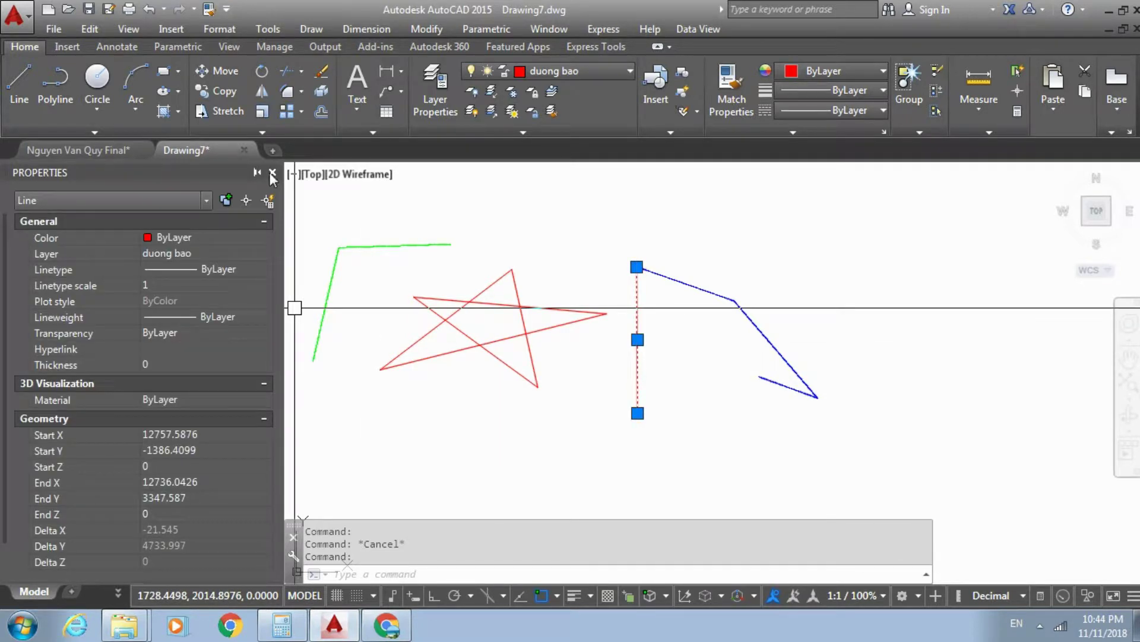
# Step: Delete the blue bent polyline, leaving two blue segments right of the red line
pyautogui.click(272, 175)
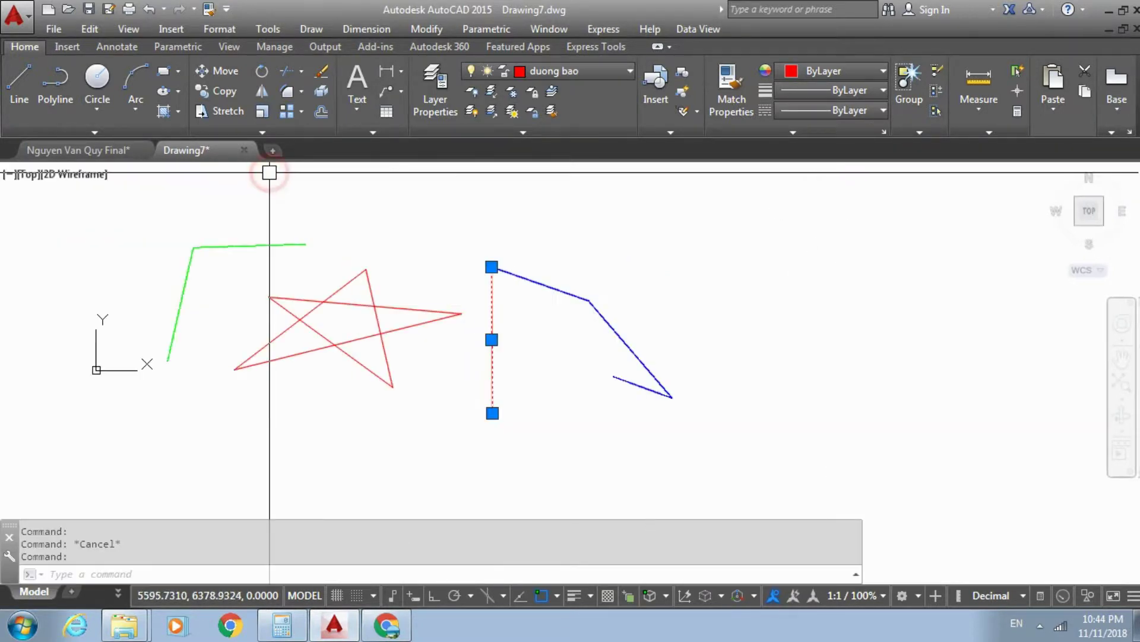
pyautogui.press('Escape')
pyautogui.moveTo(423, 287); pyautogui.dragTo(501, 277, button='middle')
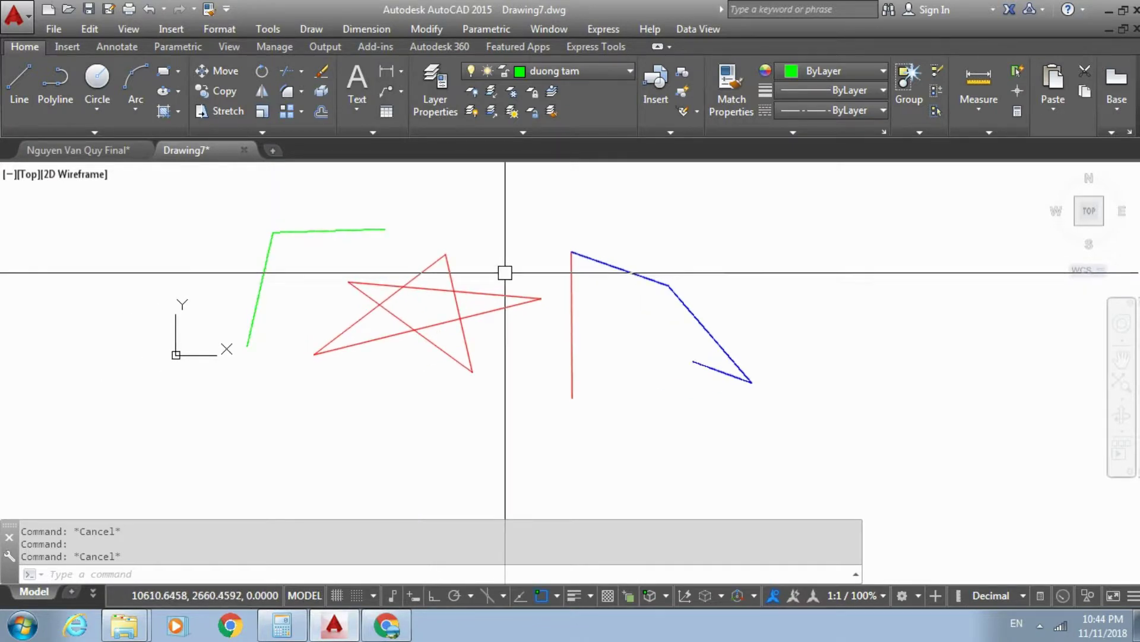
pyautogui.scroll(-2, 652, 271)
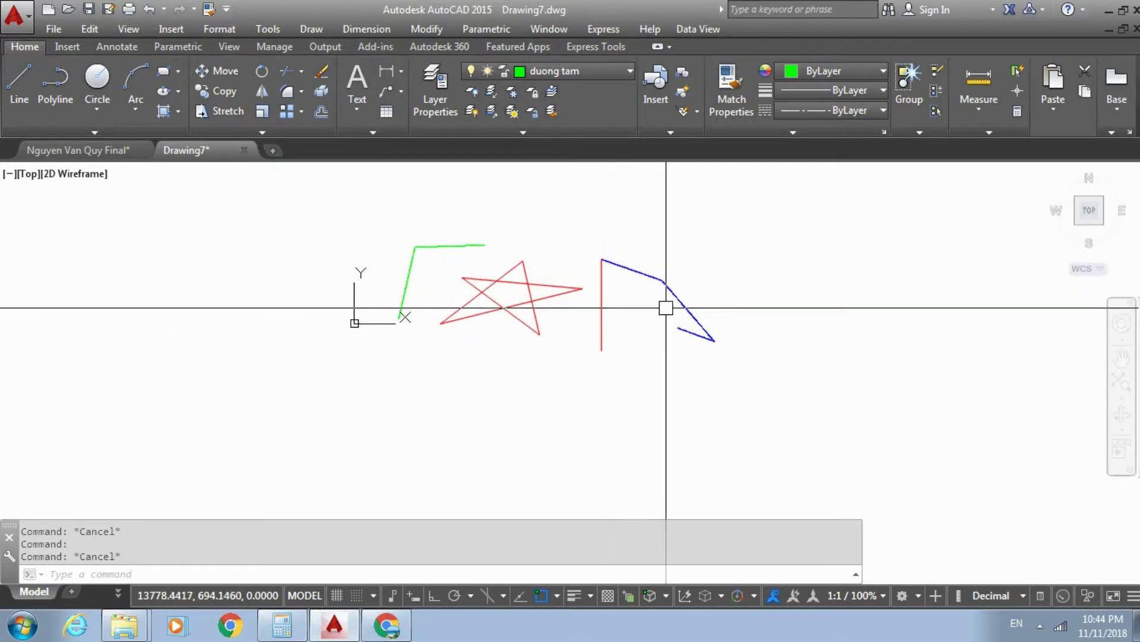
pyautogui.click(639, 270)
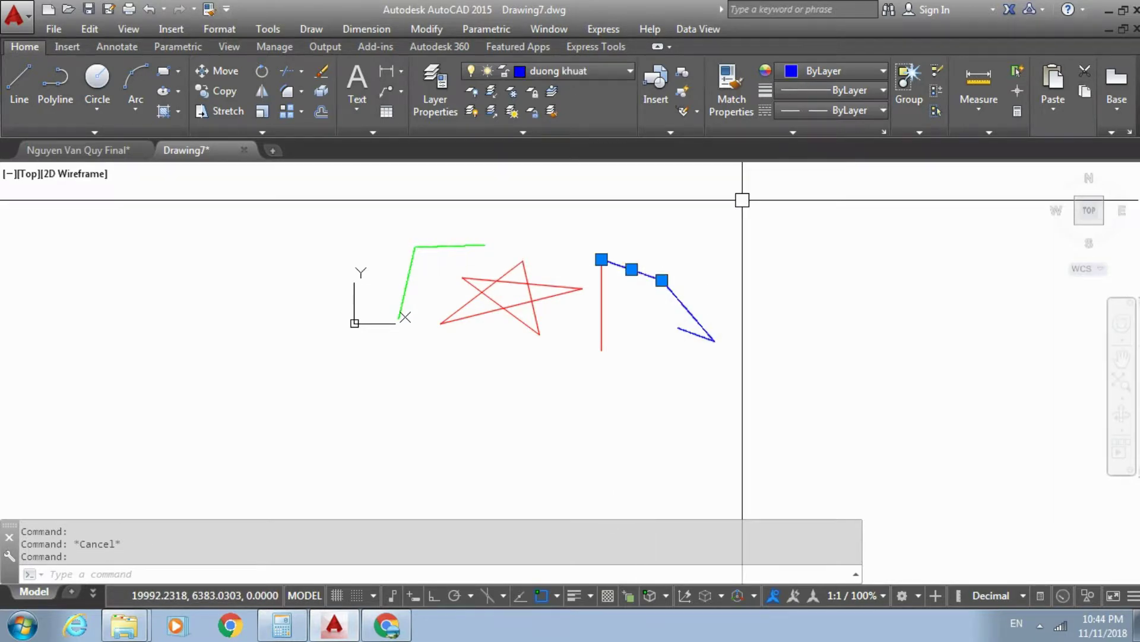
pyautogui.press('Delete')
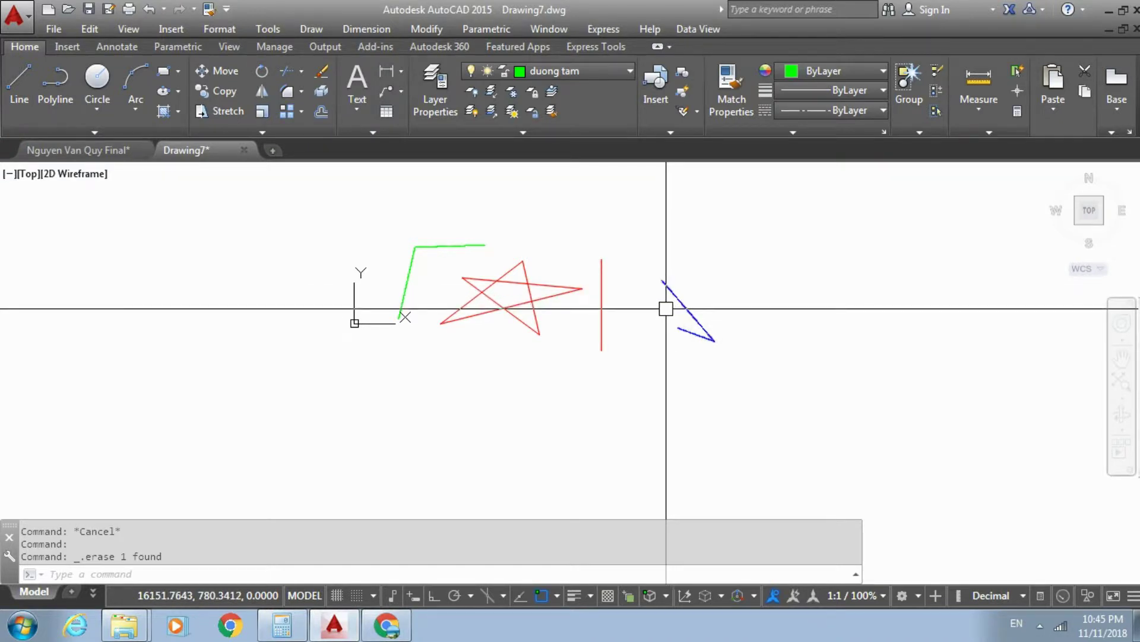
pyautogui.scroll(2, 653, 309)
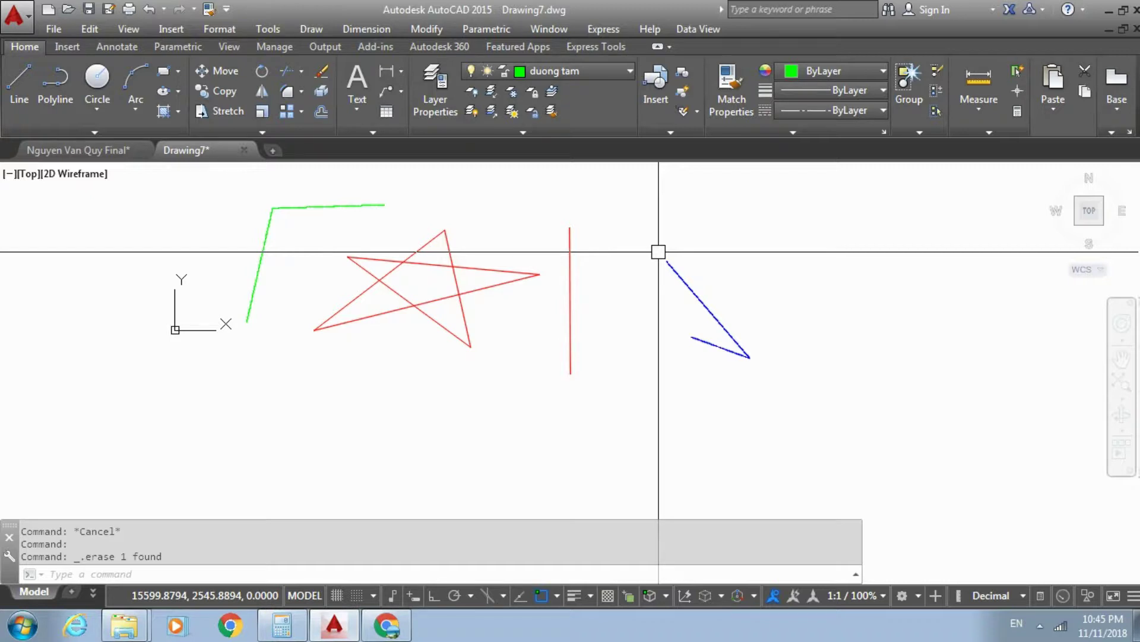
# Step: Lock the duong khuat layer in the Layer Properties Manager (LA) so its lines fade
pyautogui.write('lLA')
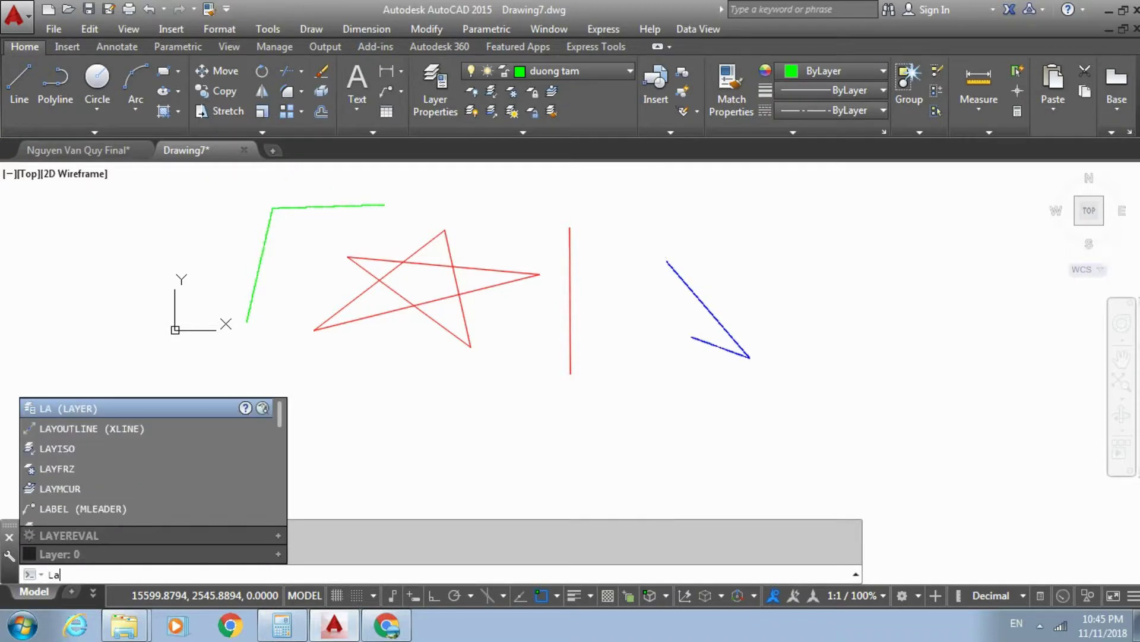
pyautogui.press('Return')
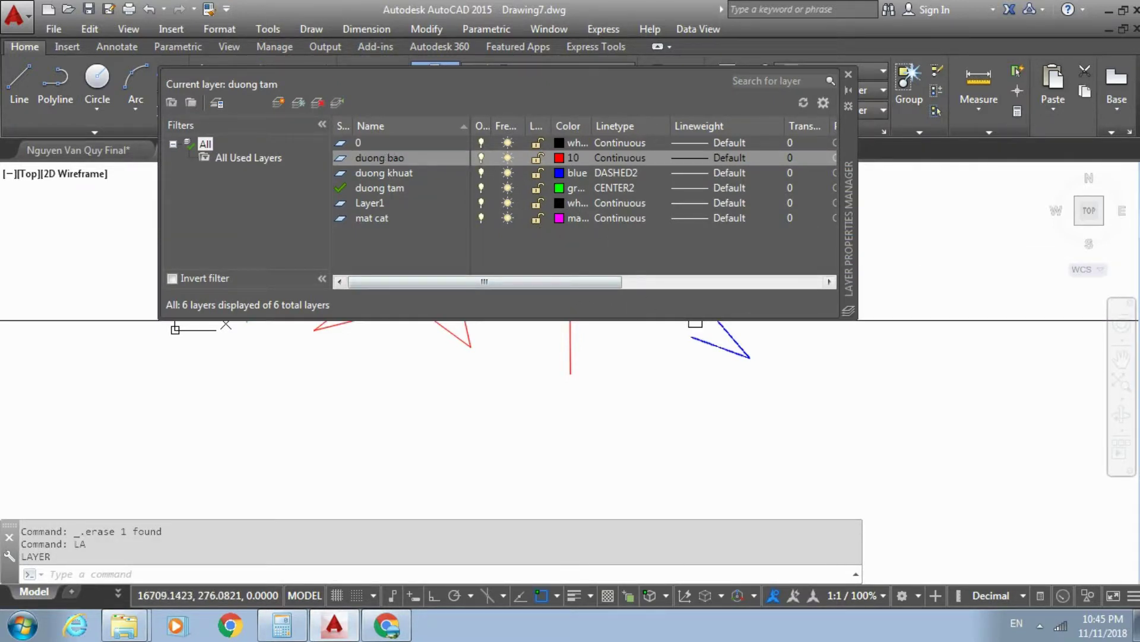
pyautogui.click(416, 173)
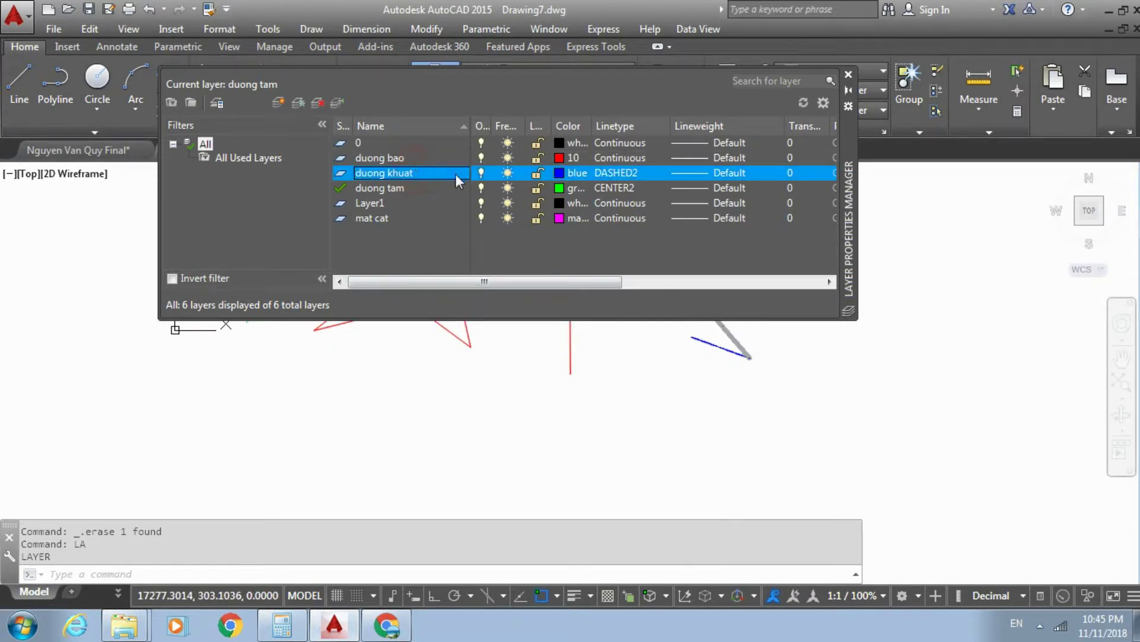
pyautogui.click(538, 172)
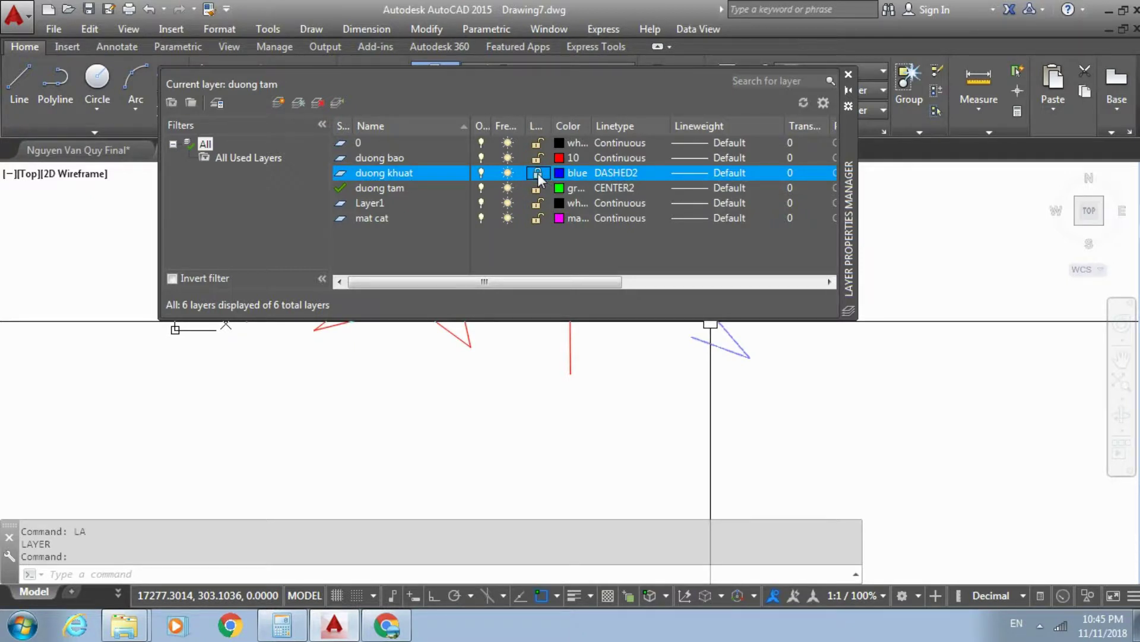
pyautogui.click(624, 380)
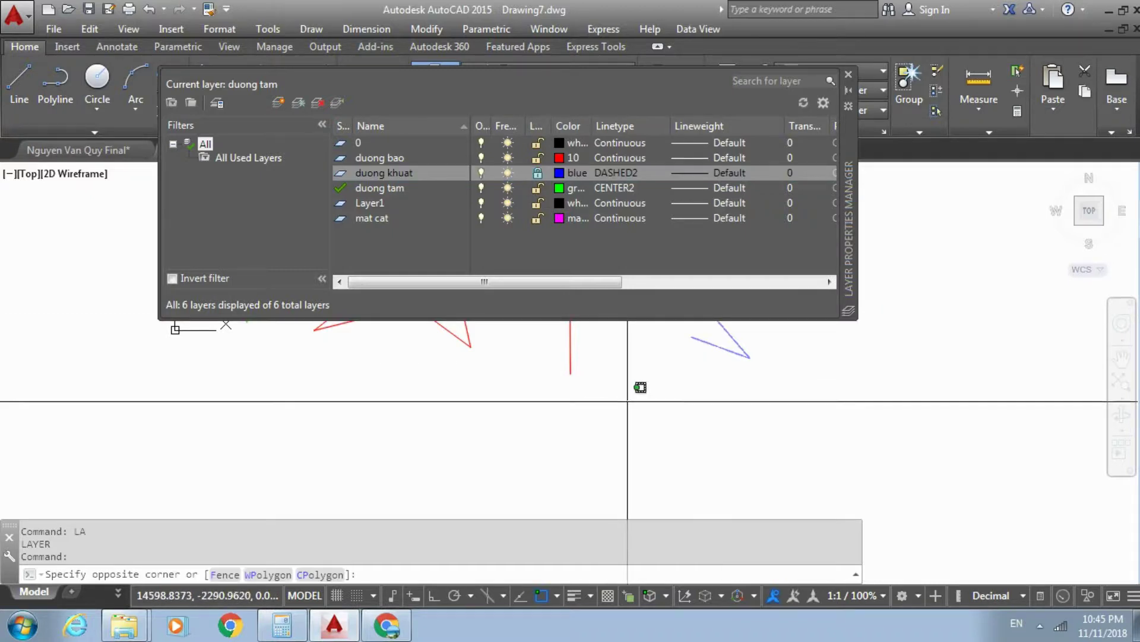
pyautogui.click(176, 321)
pyautogui.press('Escape')
pyautogui.click(848, 74)
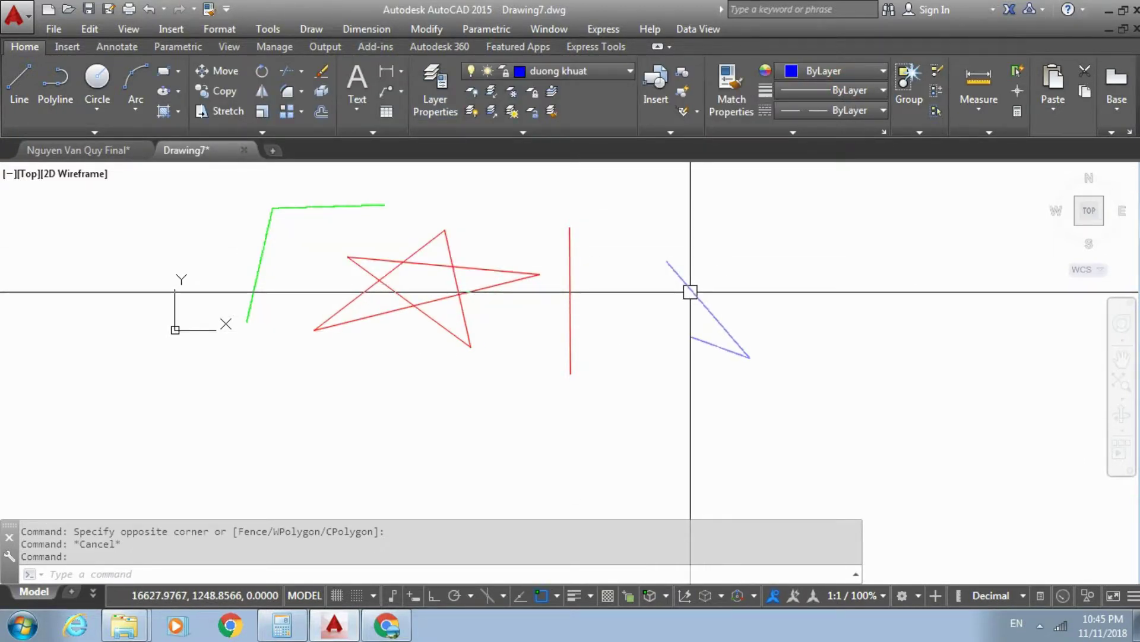
pyautogui.click(827, 234)
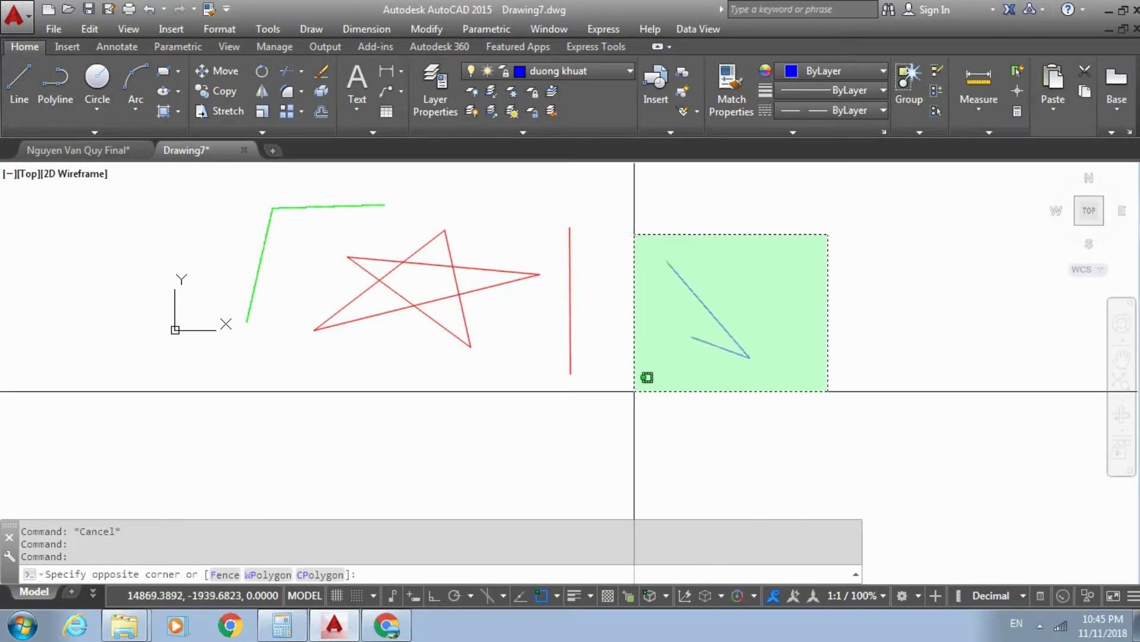
pyautogui.click(634, 380)
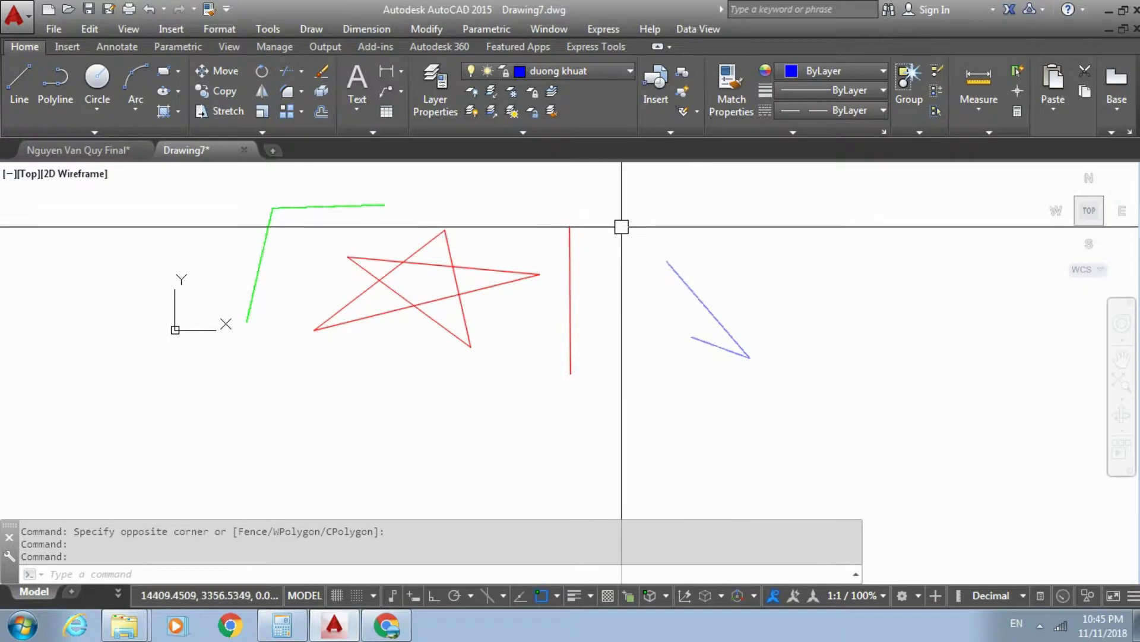
pyautogui.click(143, 182)
pyautogui.click(866, 432)
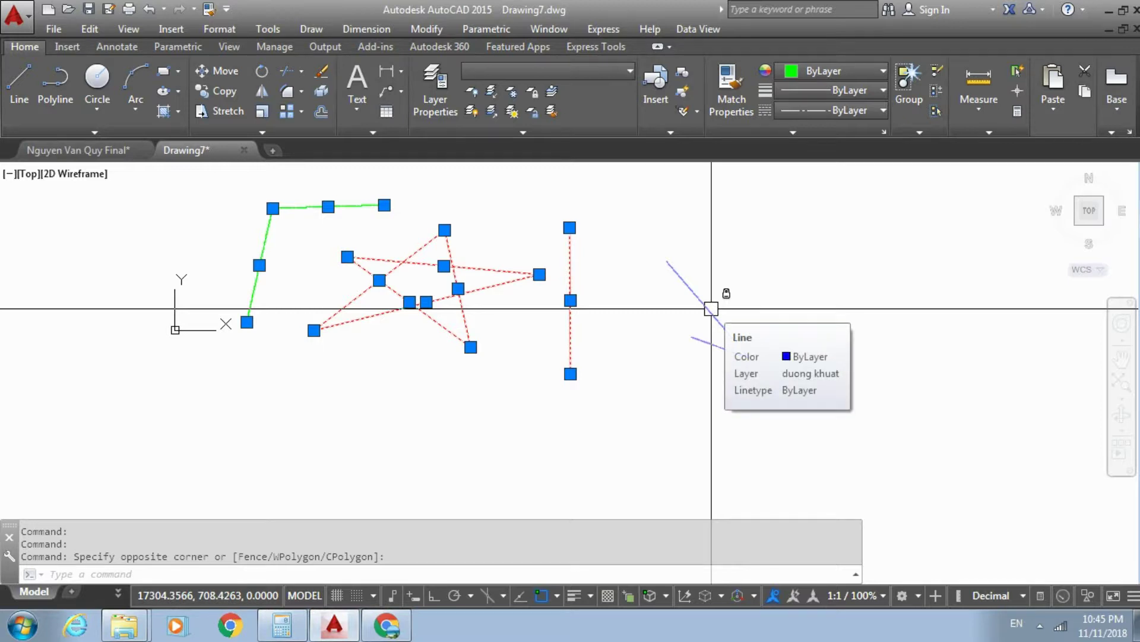
pyautogui.press('Escape')
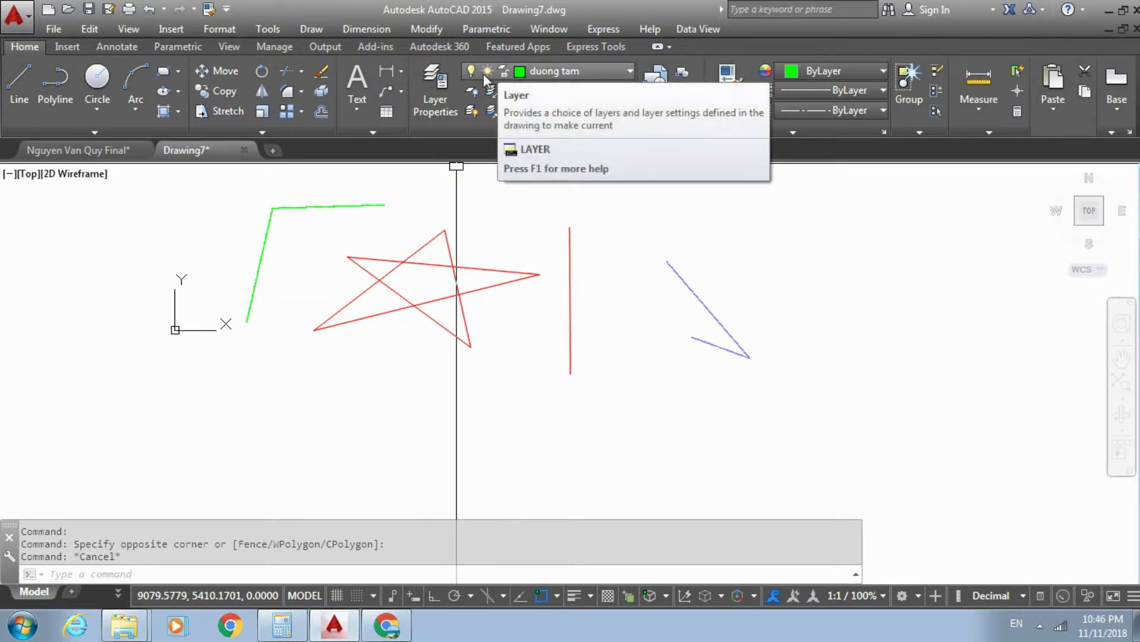
# Step: In the Layer Properties Manager, unlock duong khuat and switch off duong bao
pyautogui.write('la')
pyautogui.press('Return')
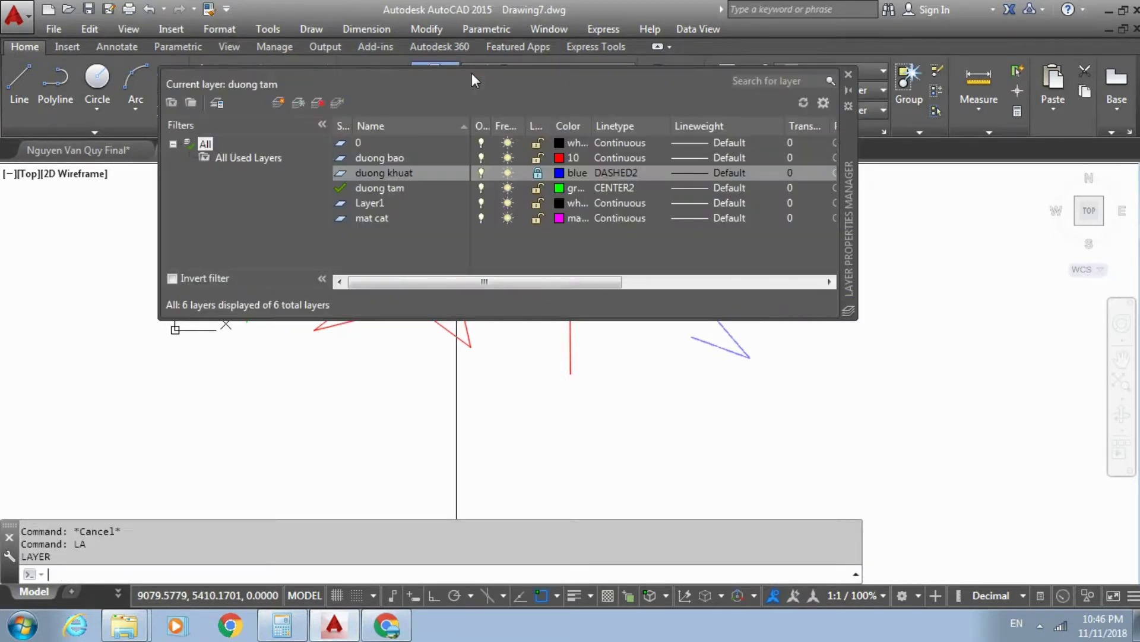
pyautogui.click(538, 173)
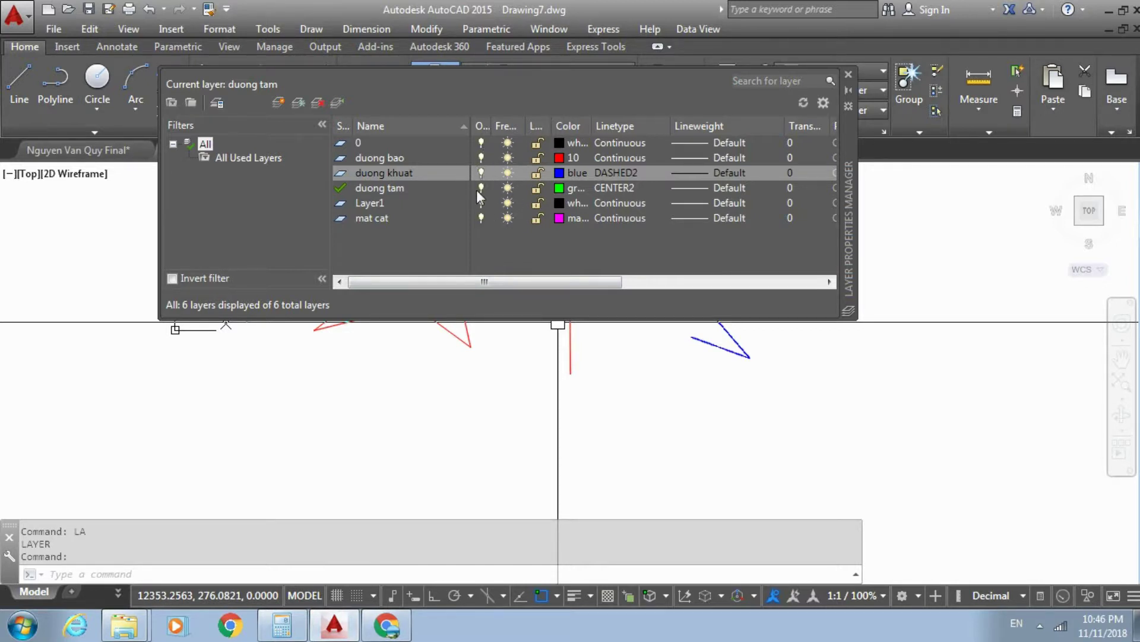
pyautogui.click(480, 161)
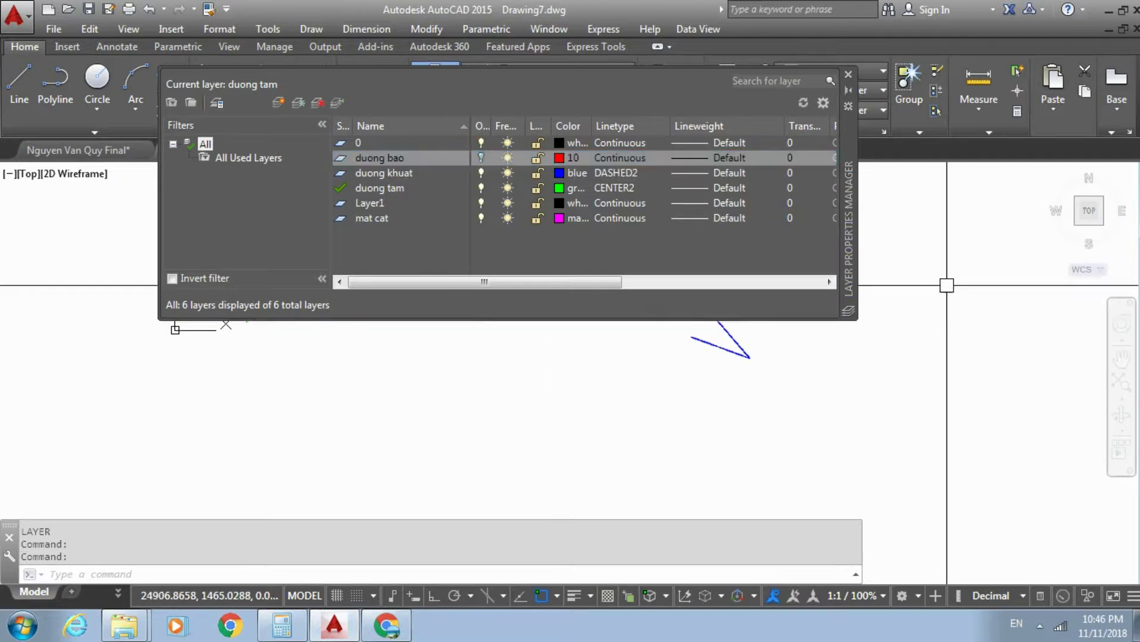
pyautogui.click(921, 259)
pyautogui.click(848, 74)
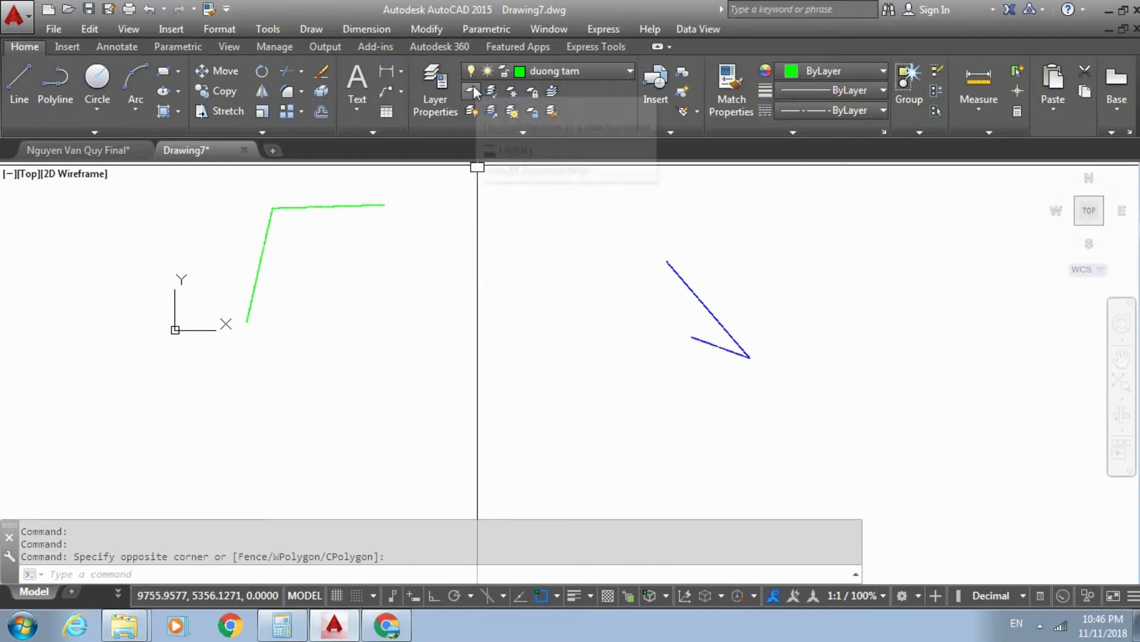
pyautogui.write('la')
pyautogui.press('Return')
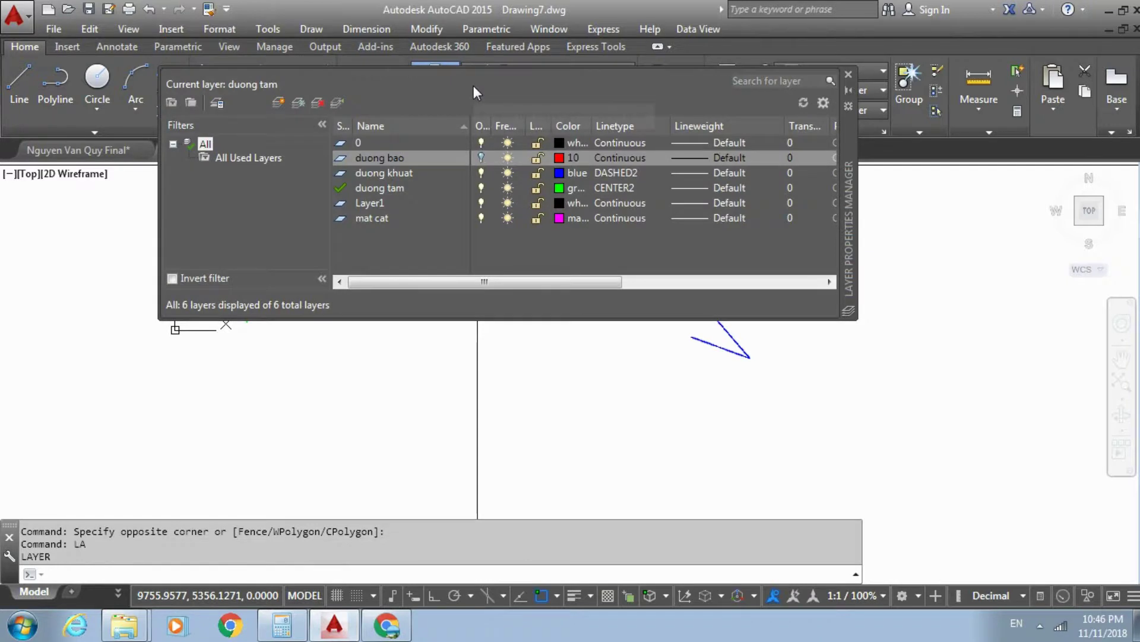
pyautogui.click(481, 157)
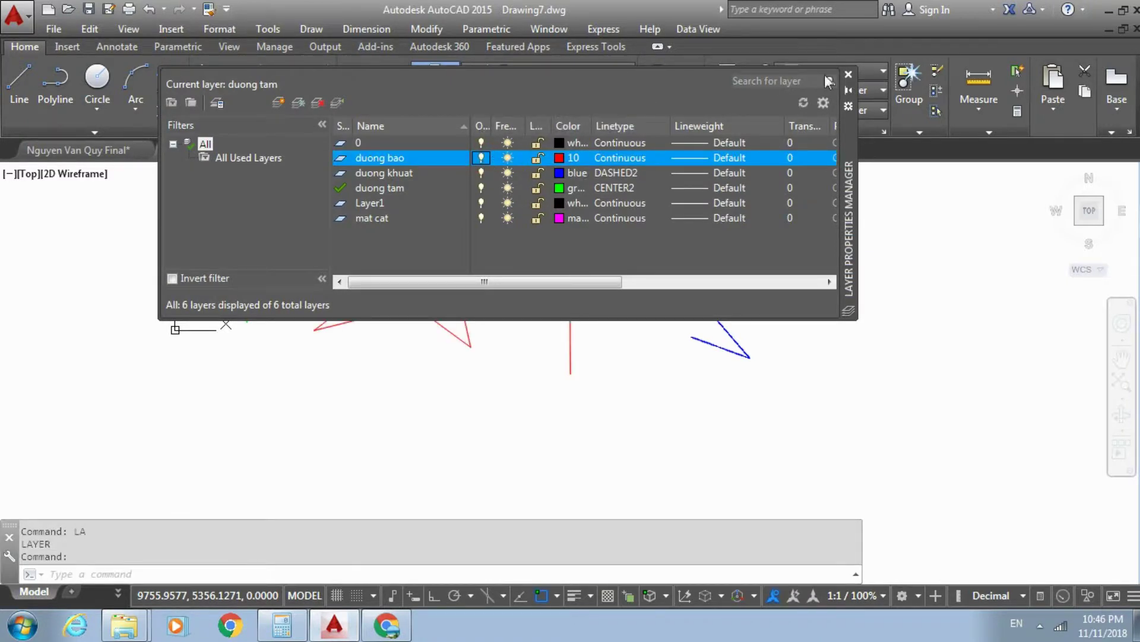
pyautogui.click(850, 76)
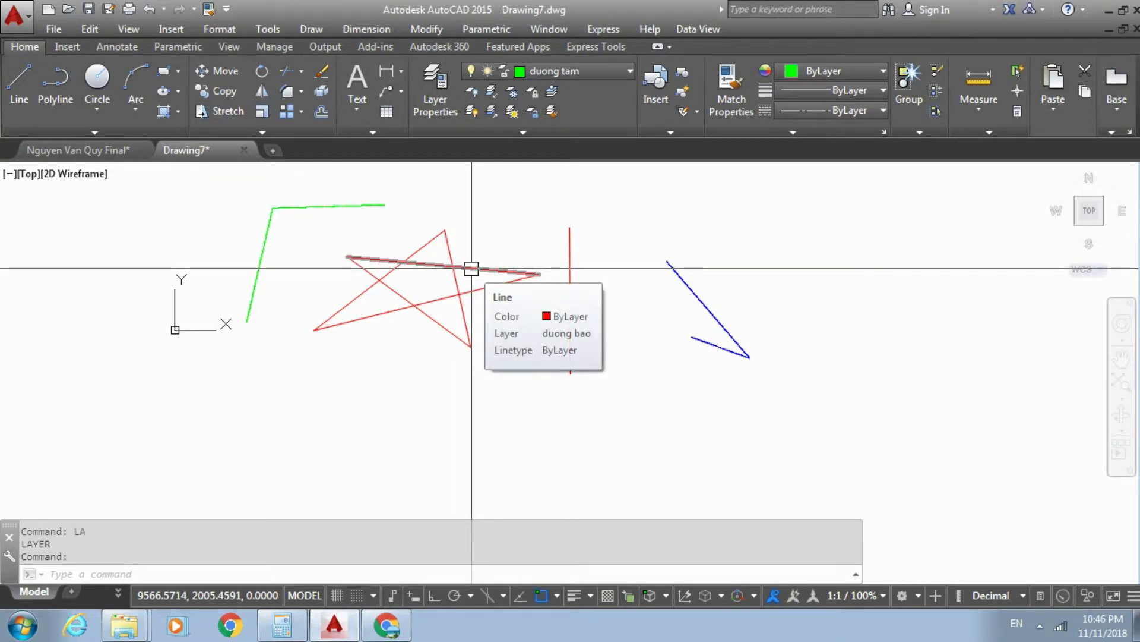
pyautogui.moveTo(428, 212); pyautogui.dragTo(478, 228, button='middle')
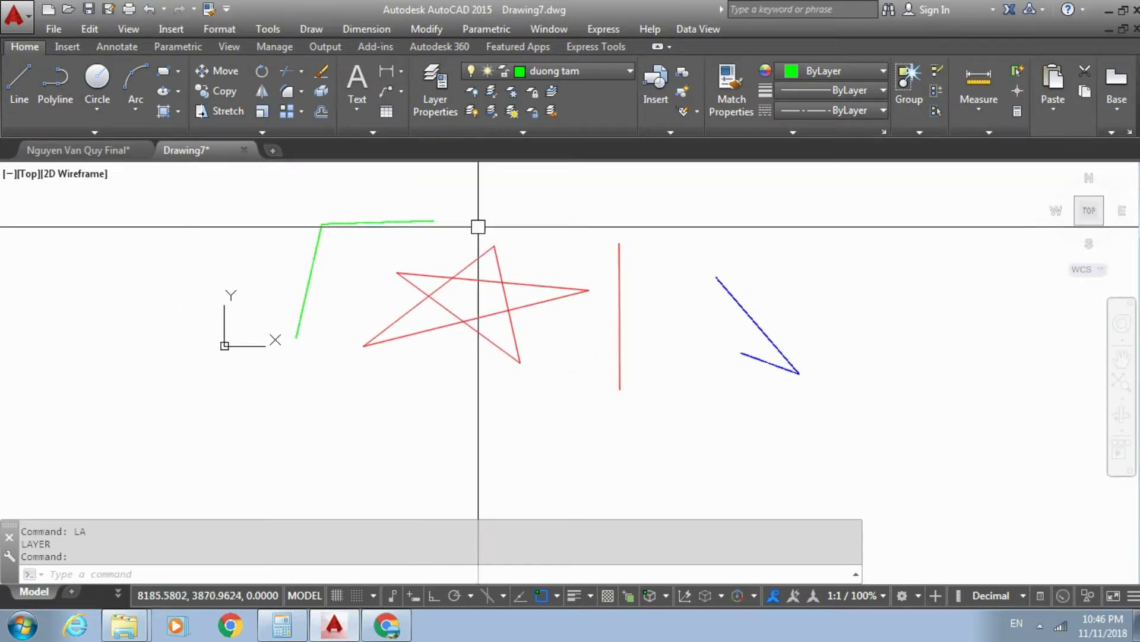
pyautogui.click(523, 70)
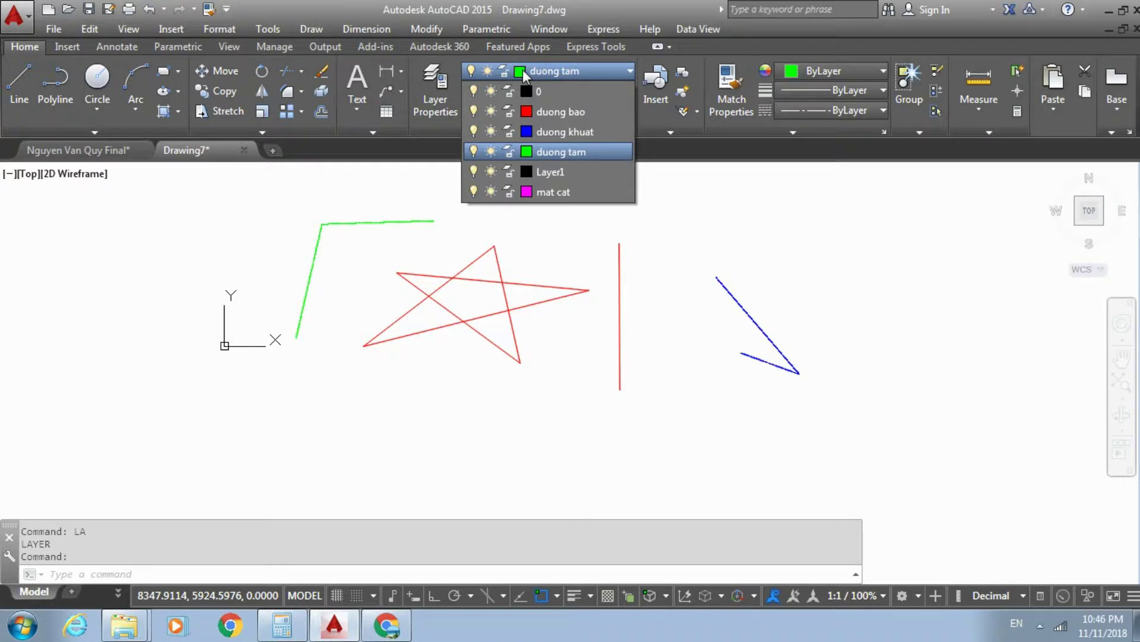
pyautogui.click(523, 69)
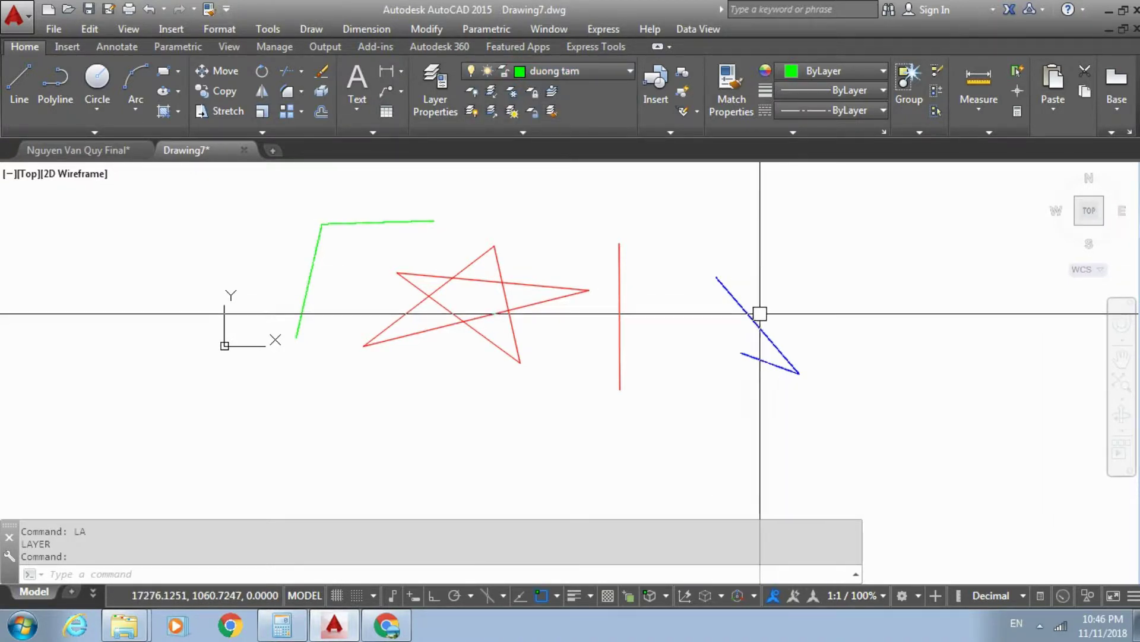
# Step: Window-select all ten objects and erase them with E
pyautogui.click(901, 214)
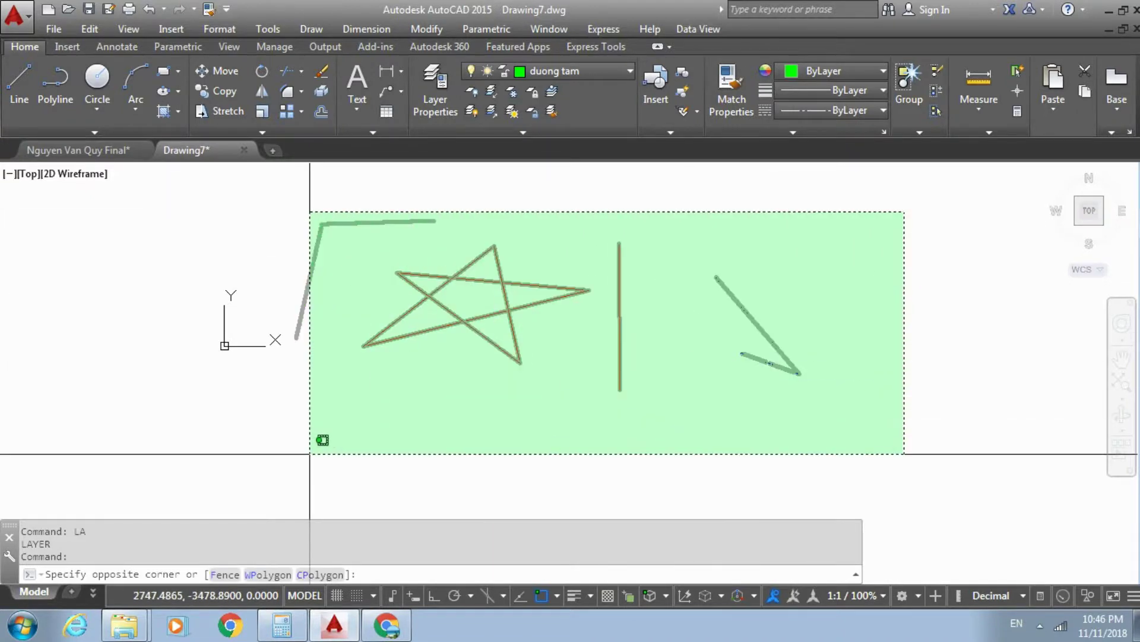
pyautogui.click(290, 455)
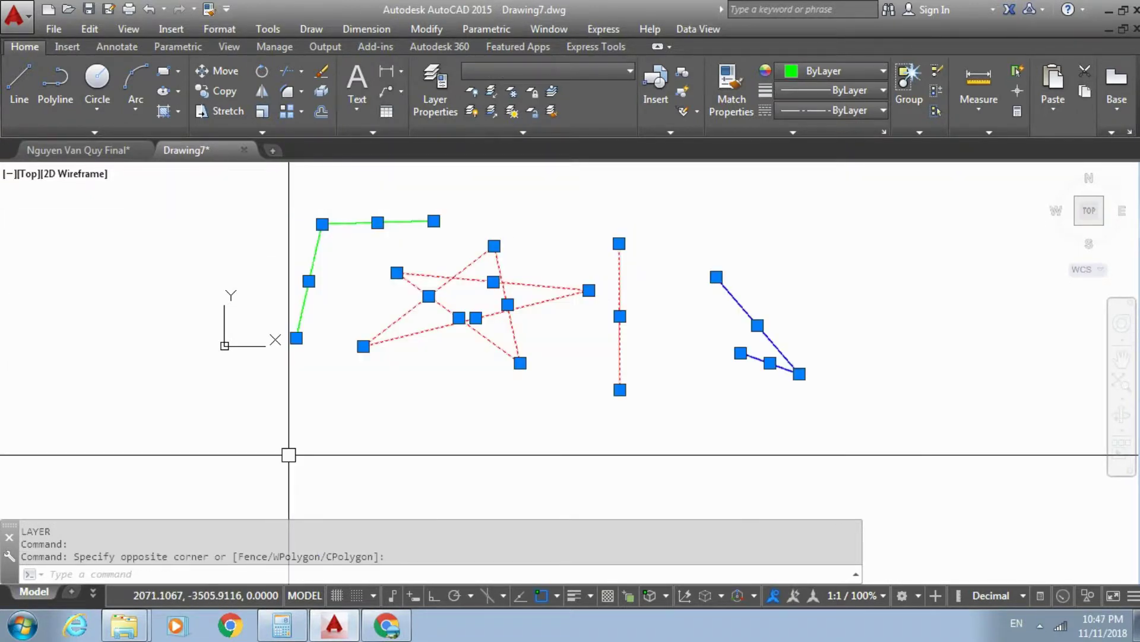
pyautogui.write('e')
pyautogui.press('Return')
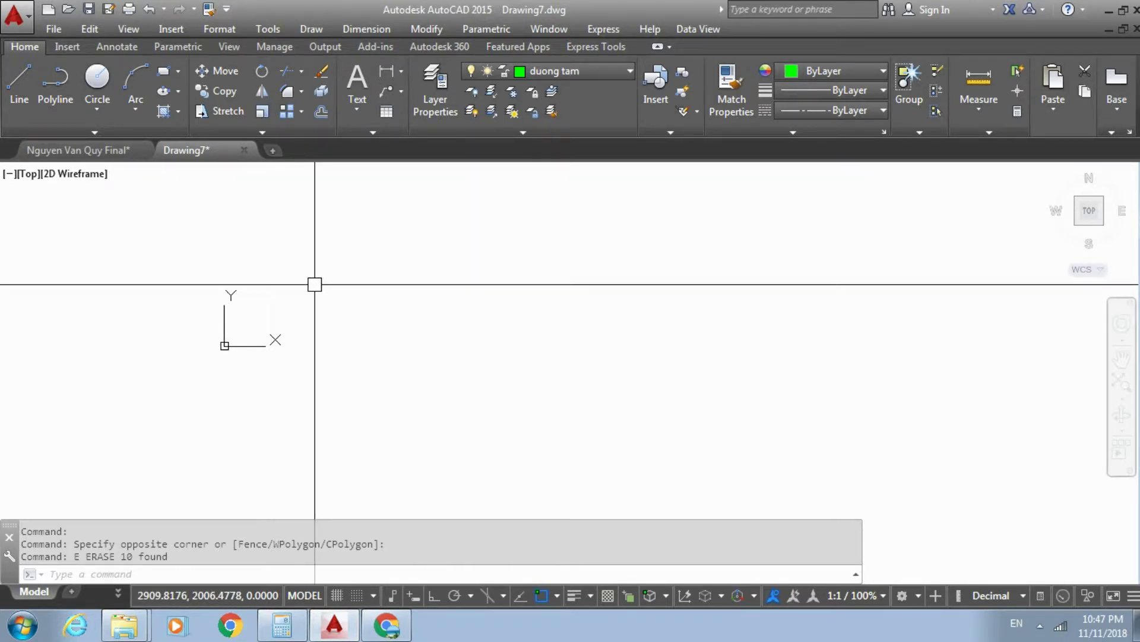
# Step: Pan and zoom in toward the origin on the empty canvas
pyautogui.moveTo(321, 336)
pyautogui.mouseDown(button='middle')
pyautogui.moveTo(473, 392)
pyautogui.moveTo(502, 329)
pyautogui.mouseUp(button='middle')
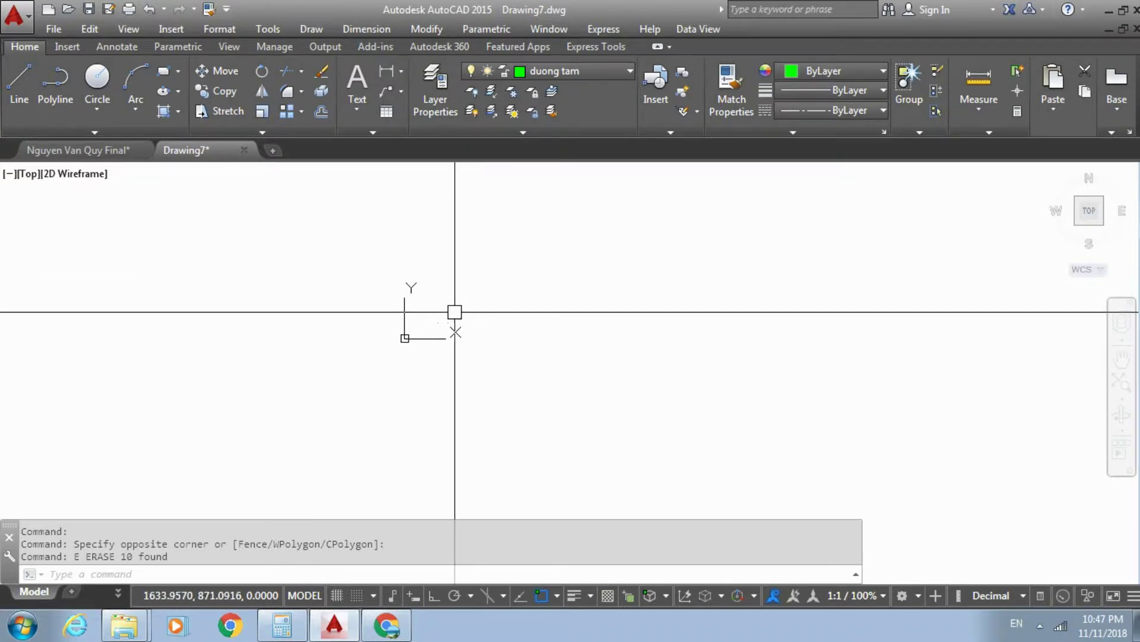
pyautogui.scroll(4, 362, 416)
pyautogui.scroll(1, 362, 420)
pyautogui.scroll(2, 367, 395)
pyautogui.scroll(2, 366, 398)
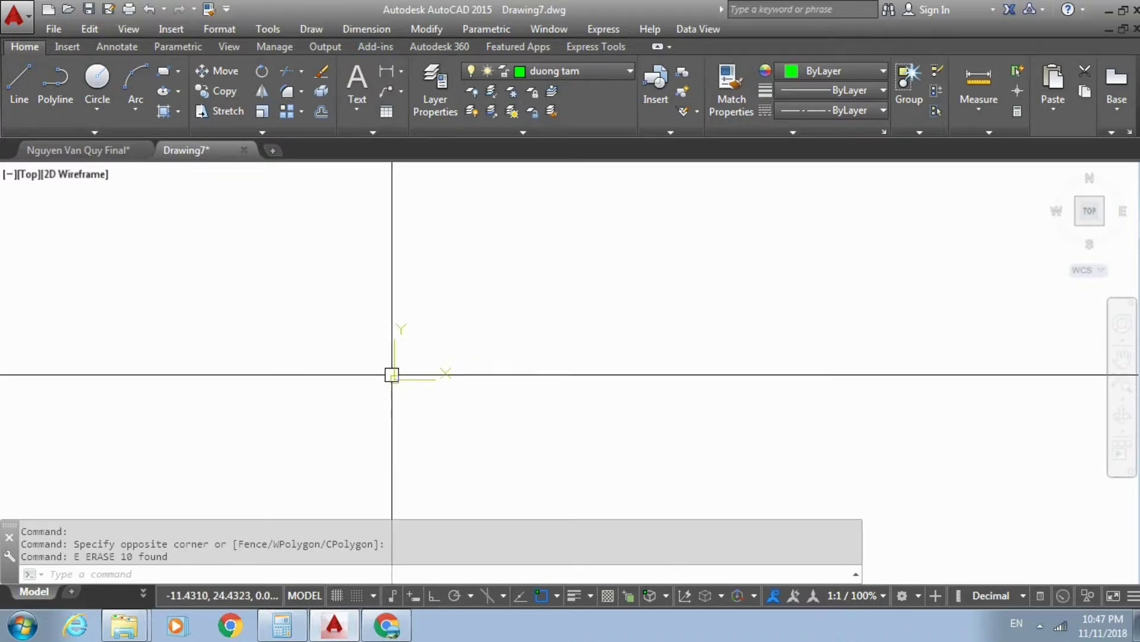
# Step: Start a trial line at 0,0, undo its segment, and cancel the LINE command
pyautogui.write('L')
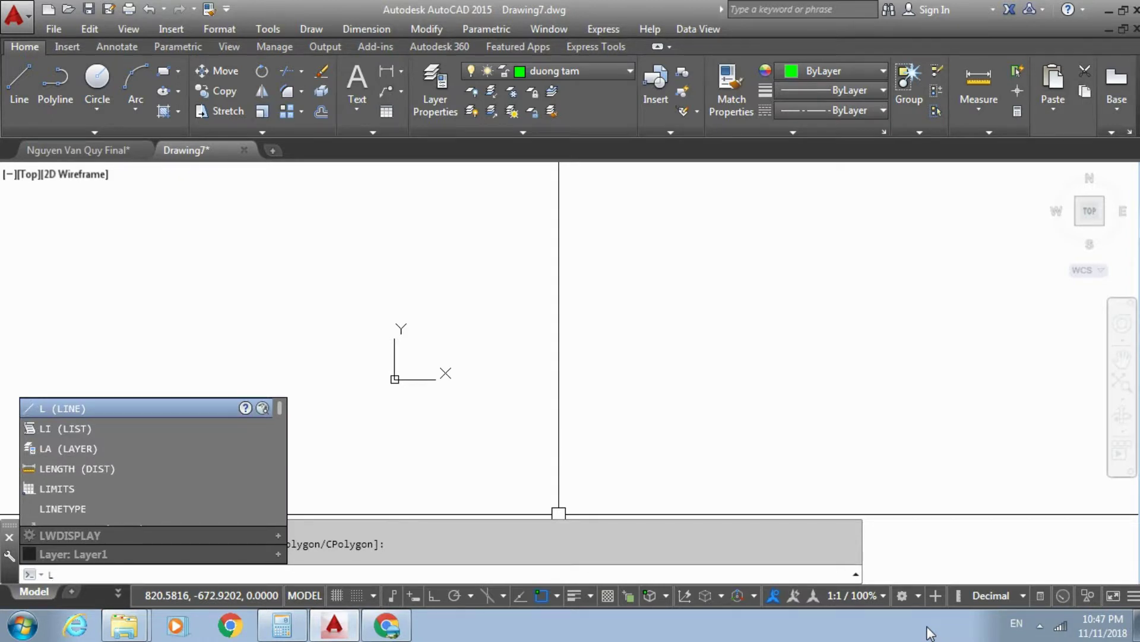
pyautogui.press('Return')
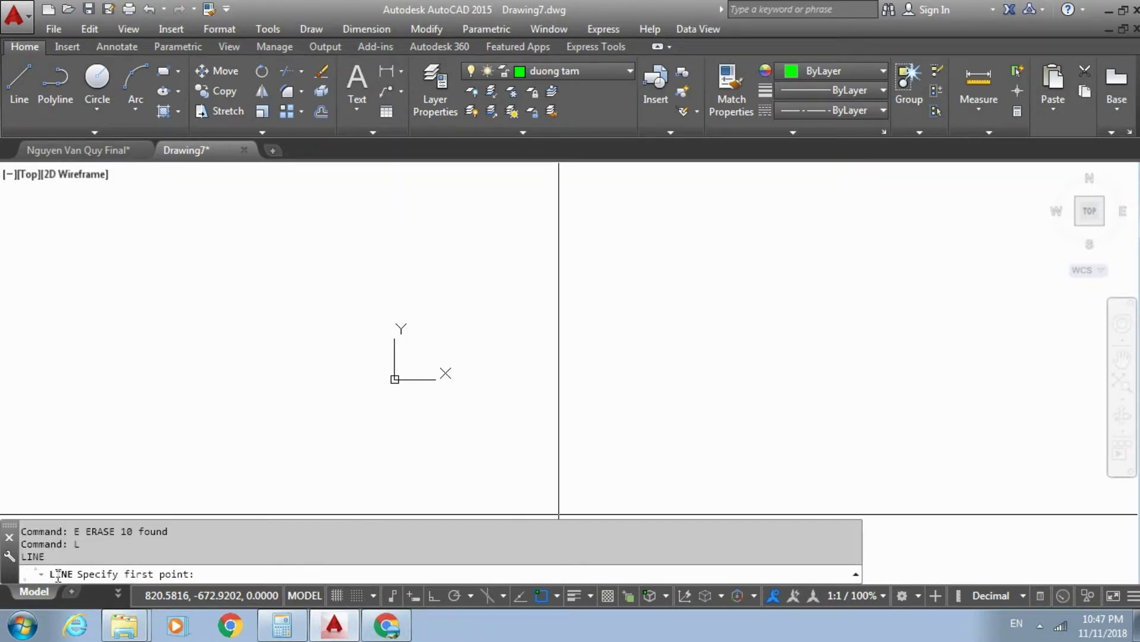
pyautogui.click(208, 573)
pyautogui.write('0,0')
pyautogui.press('Return')
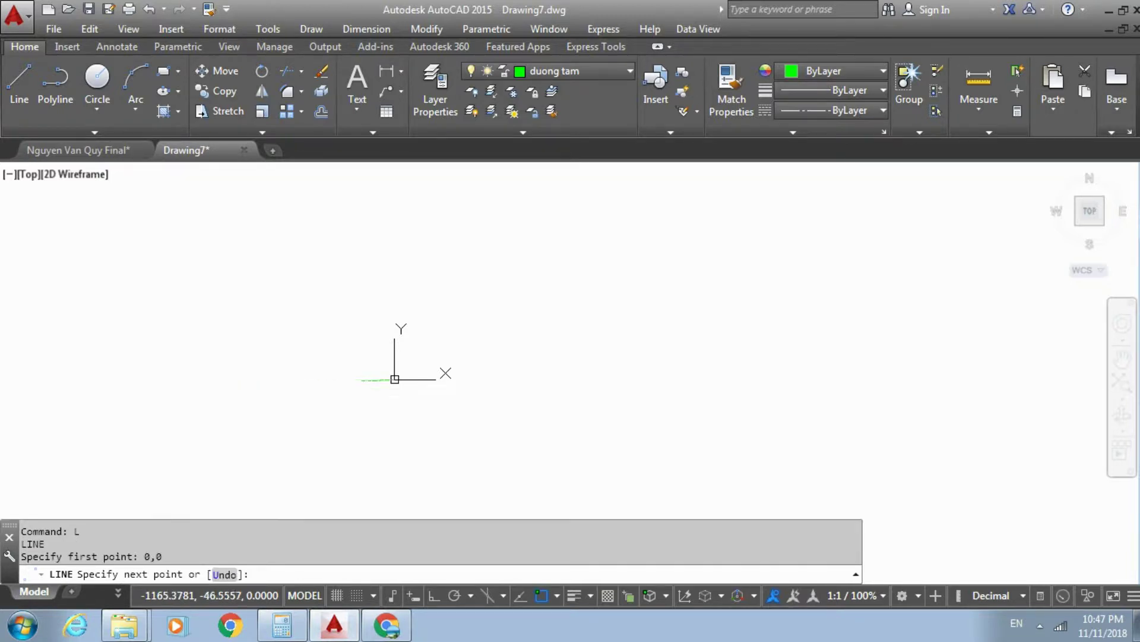
pyautogui.click(639, 288)
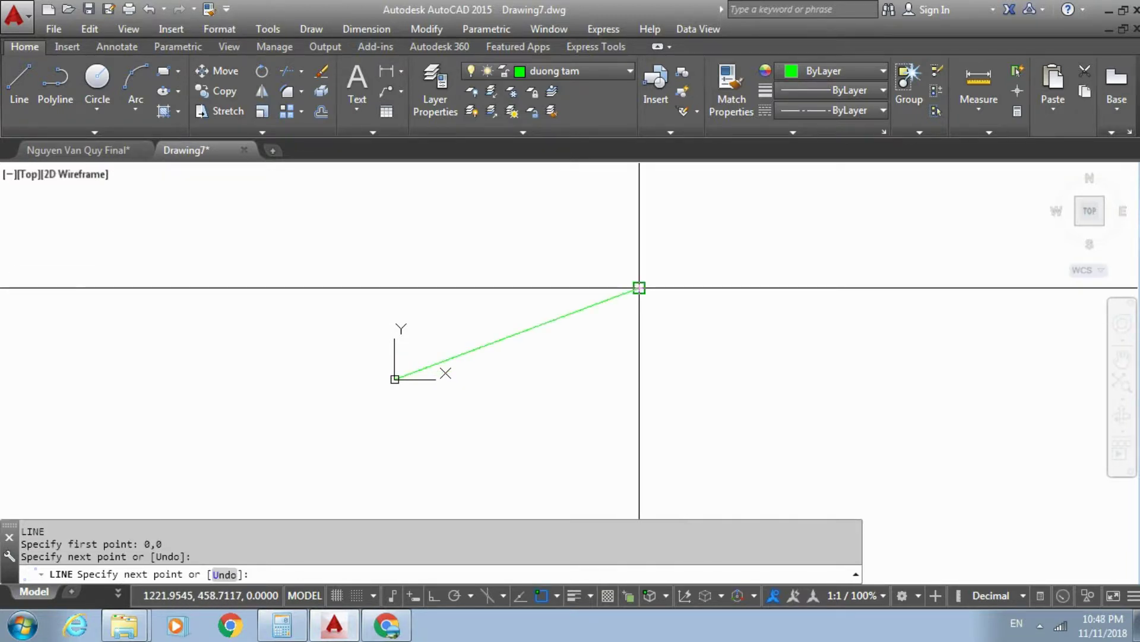
pyautogui.write('u')
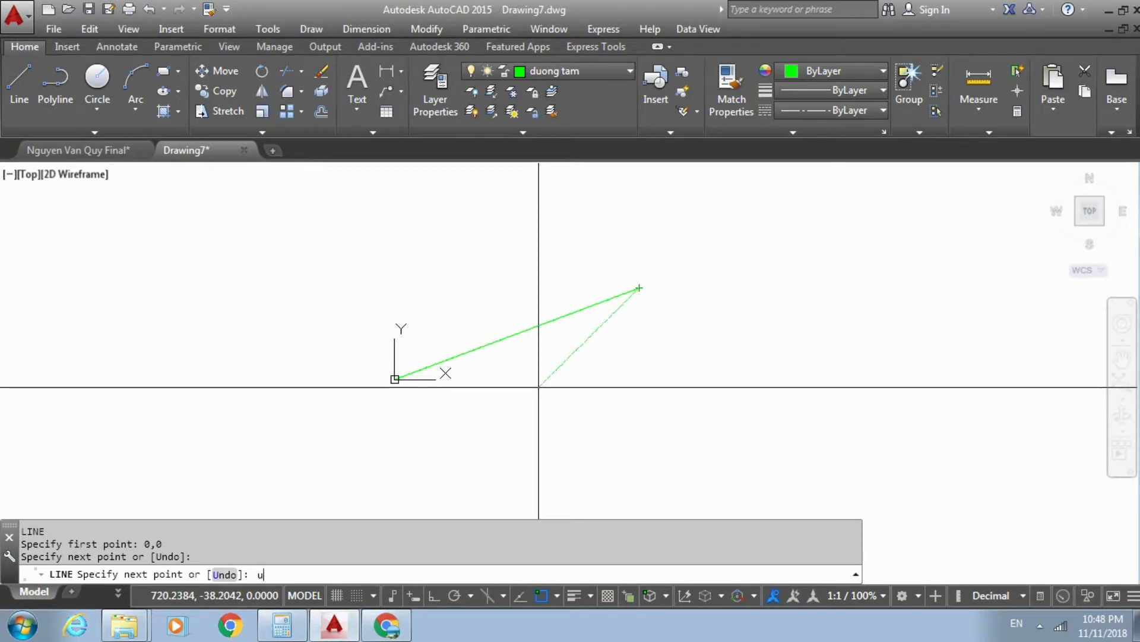
pyautogui.press('Return')
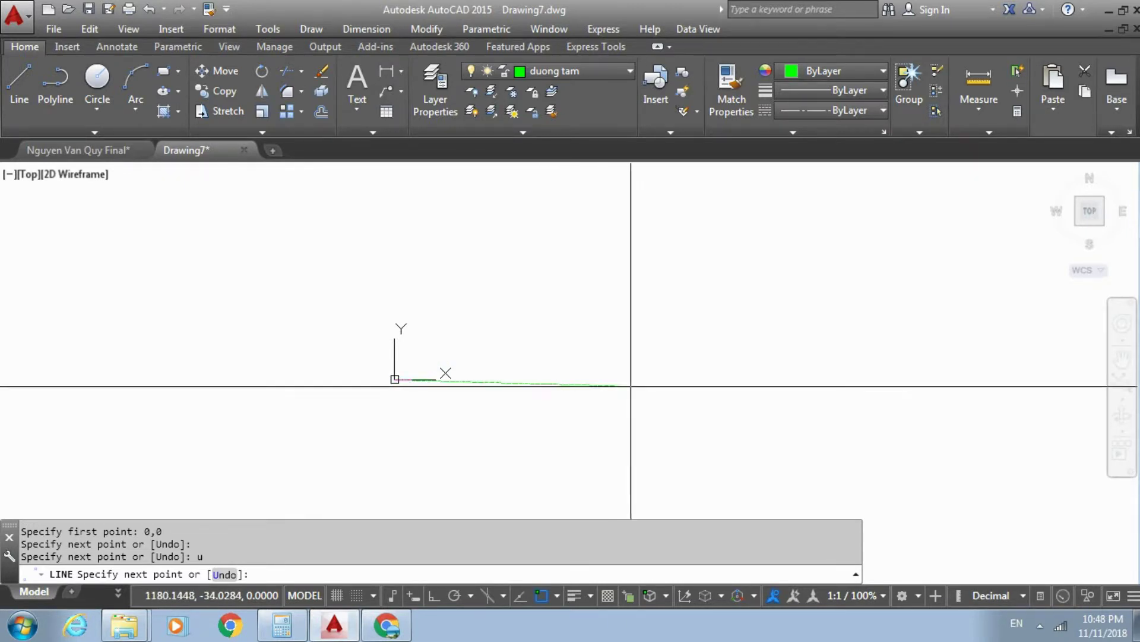
pyautogui.press('Escape')
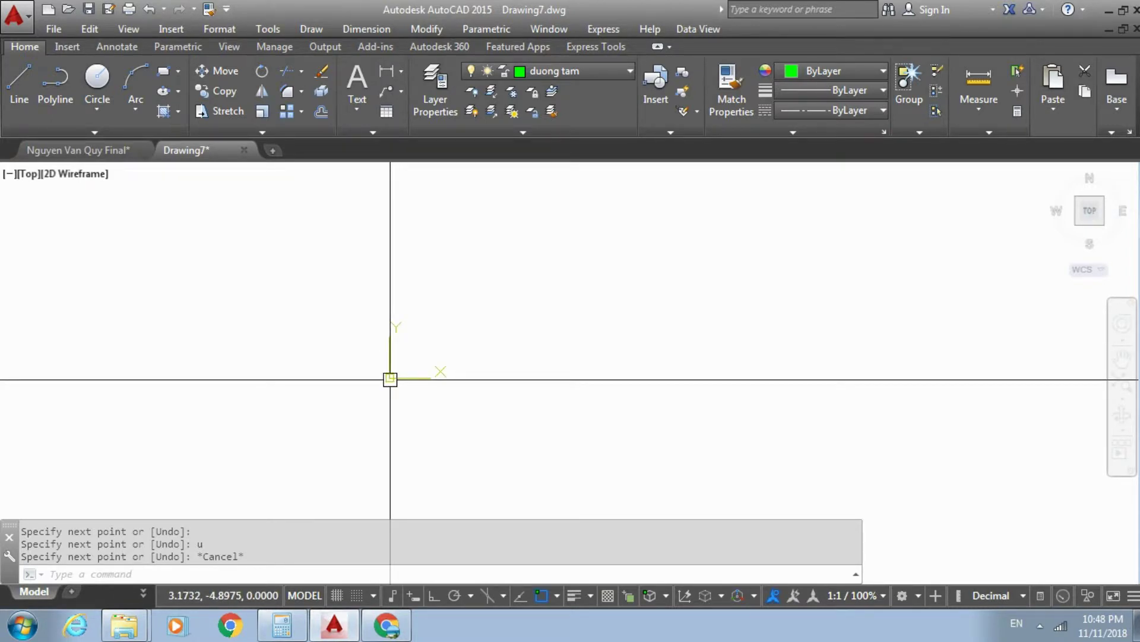
# Step: Make duong bao the current layer and pan the view into position
pyautogui.click(563, 73)
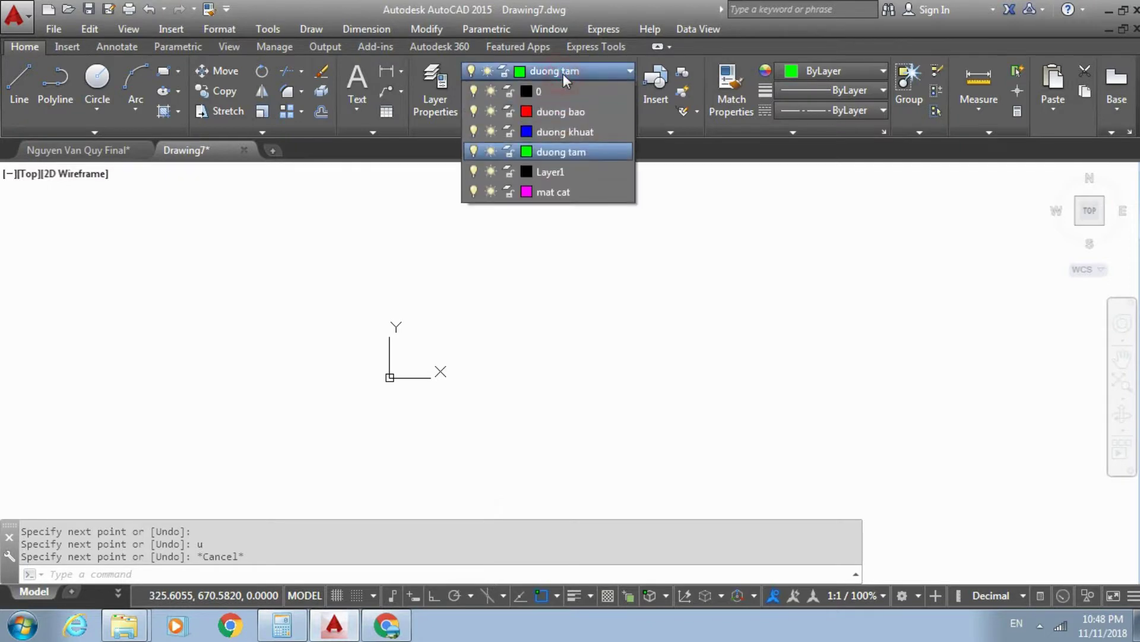
pyautogui.click(551, 114)
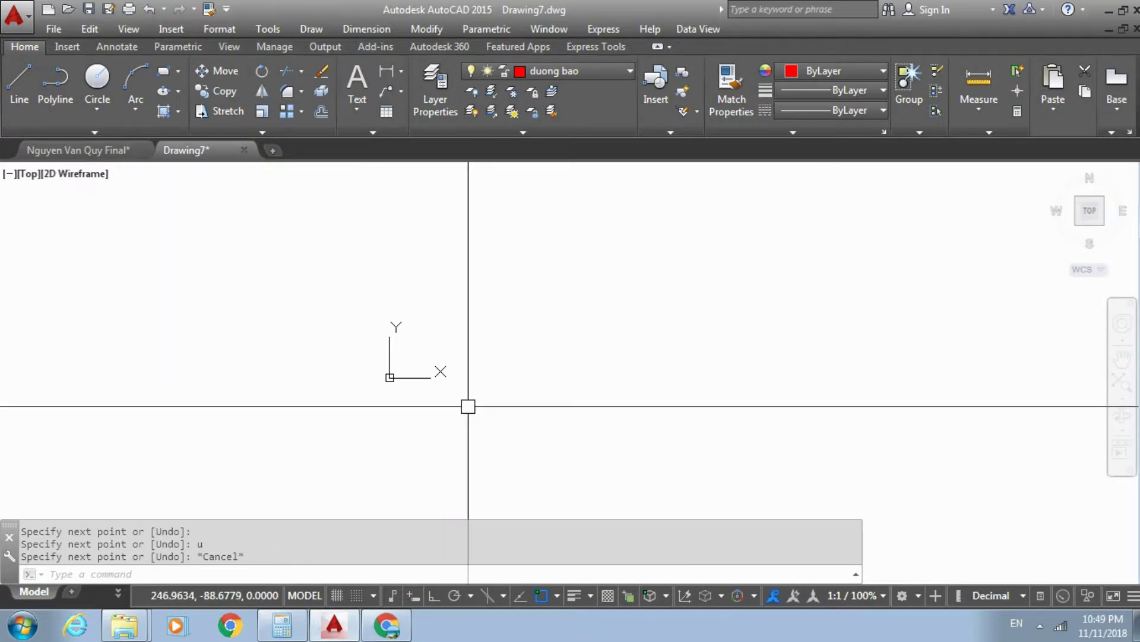
pyautogui.moveTo(434, 404); pyautogui.dragTo(355, 386, button='middle')
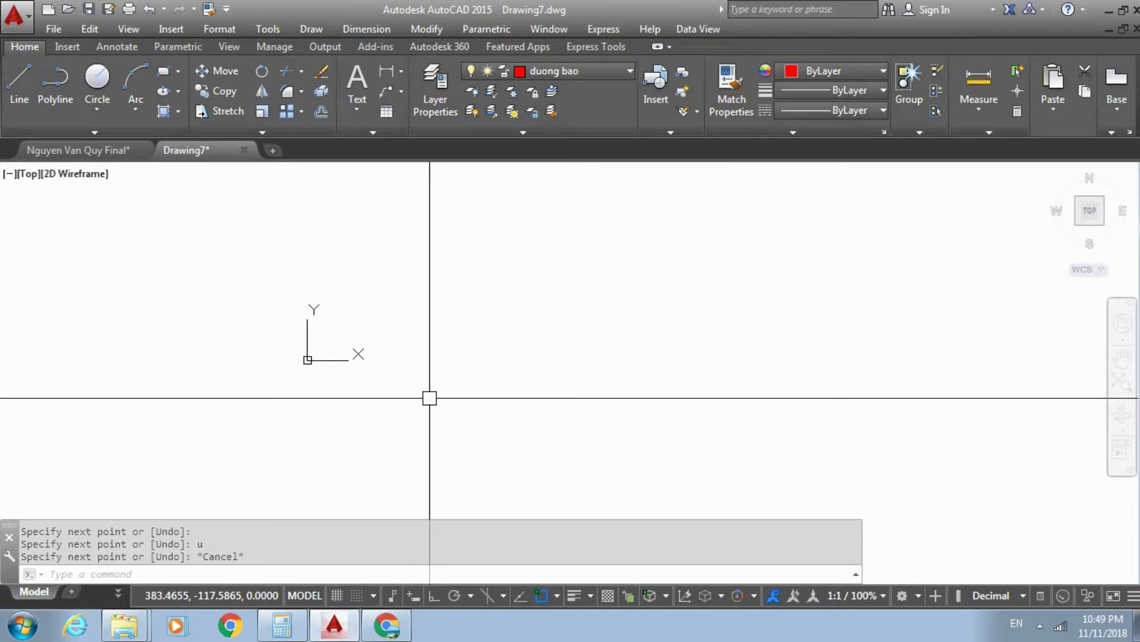
pyautogui.moveTo(414, 356); pyautogui.dragTo(369, 405, button='middle')
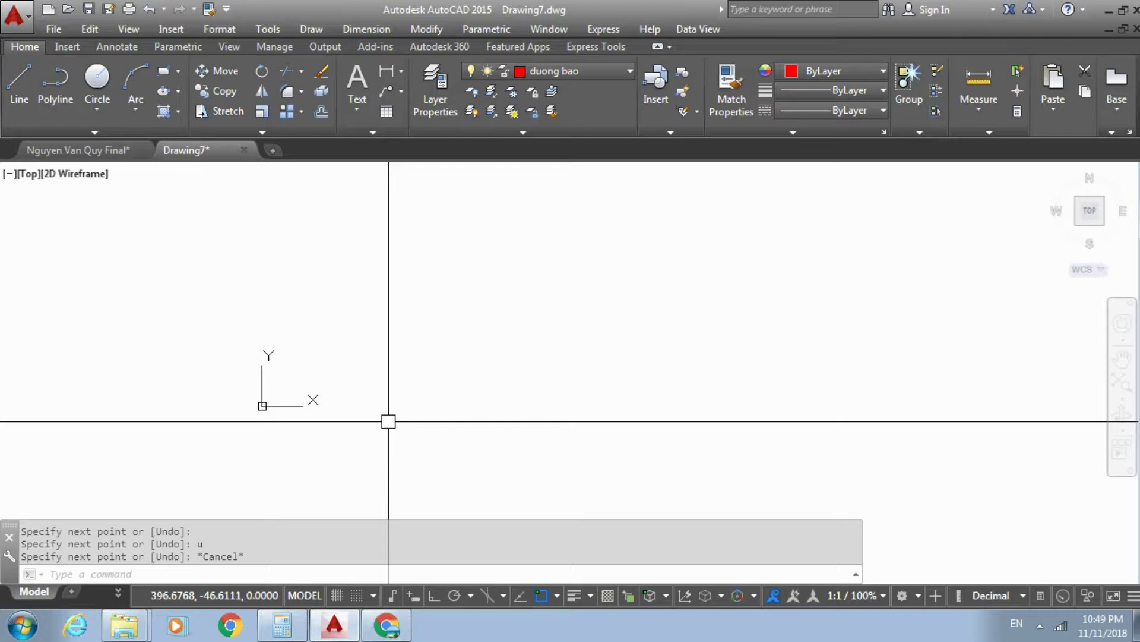
# Step: Start a new LINE command from the command line
pyautogui.click(220, 575)
pyautogui.write('li')
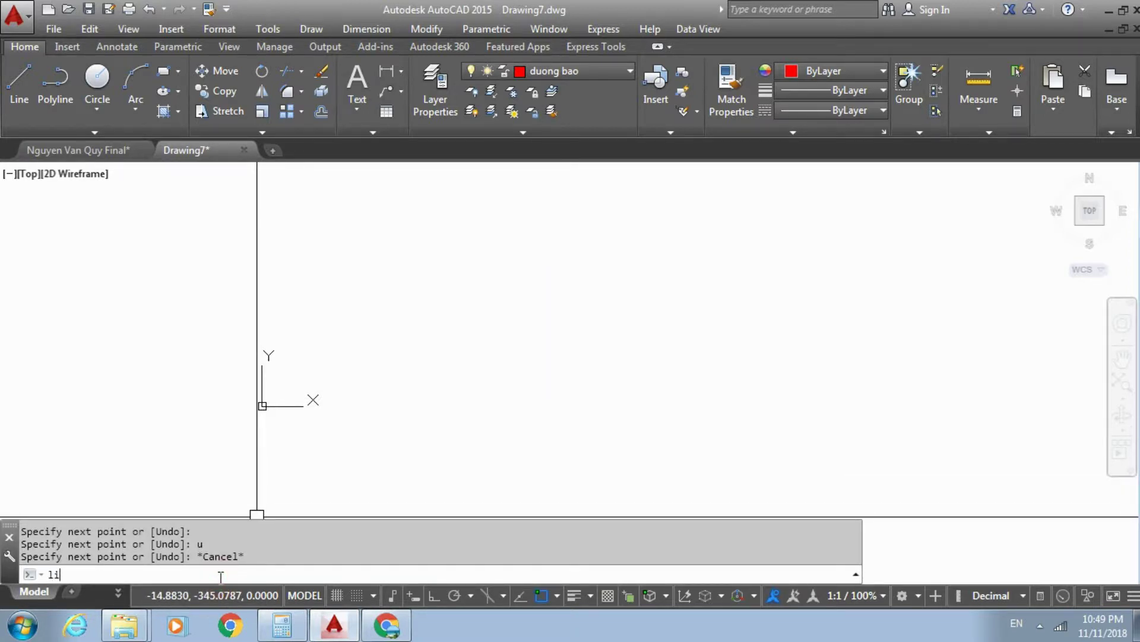
pyautogui.write('n')
pyautogui.press('Return')
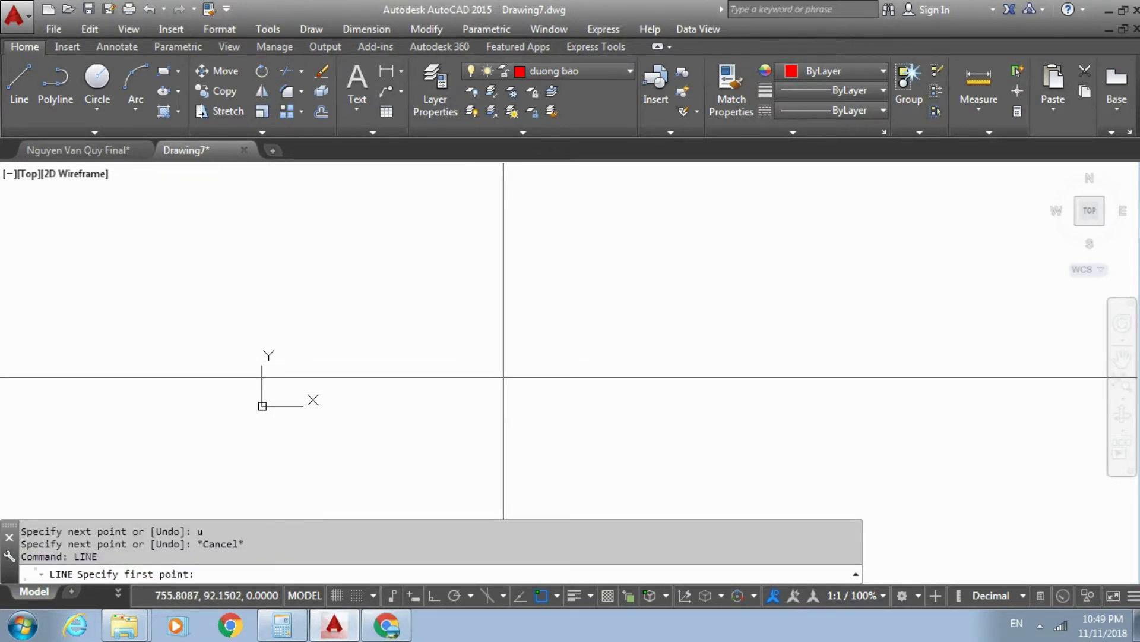
pyautogui.click(504, 376)
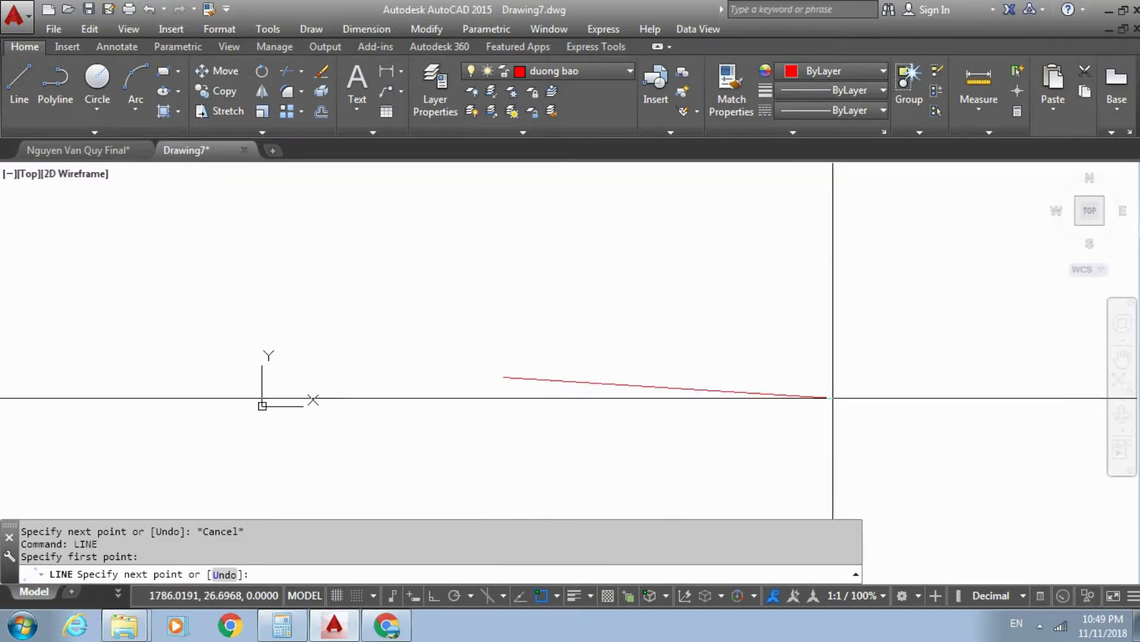
pyautogui.press('F8')
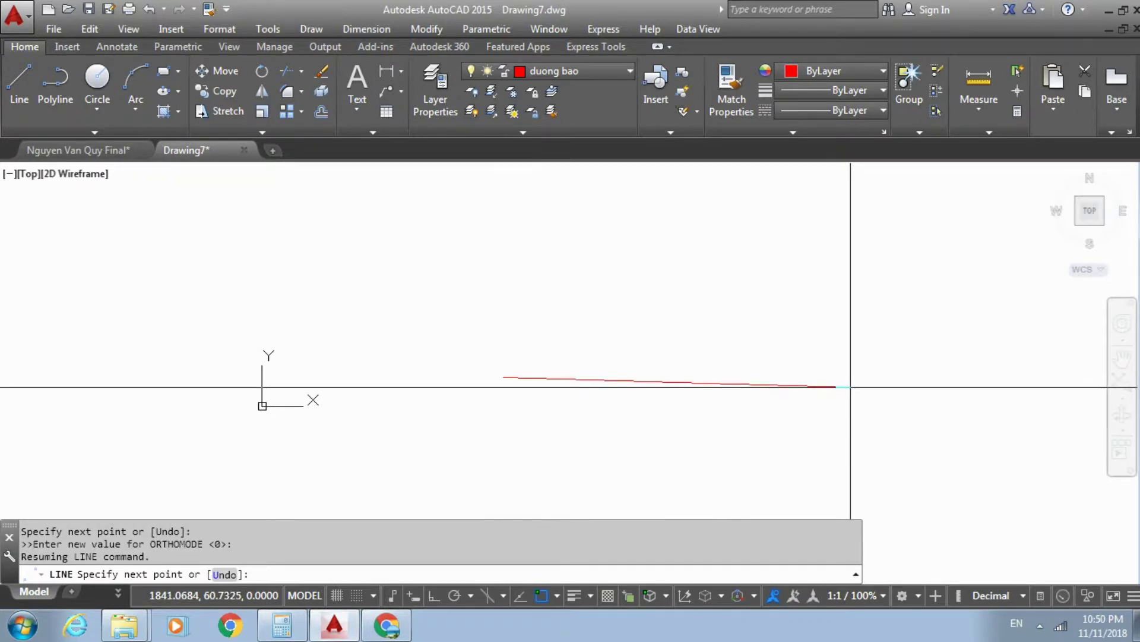
pyautogui.write('@')
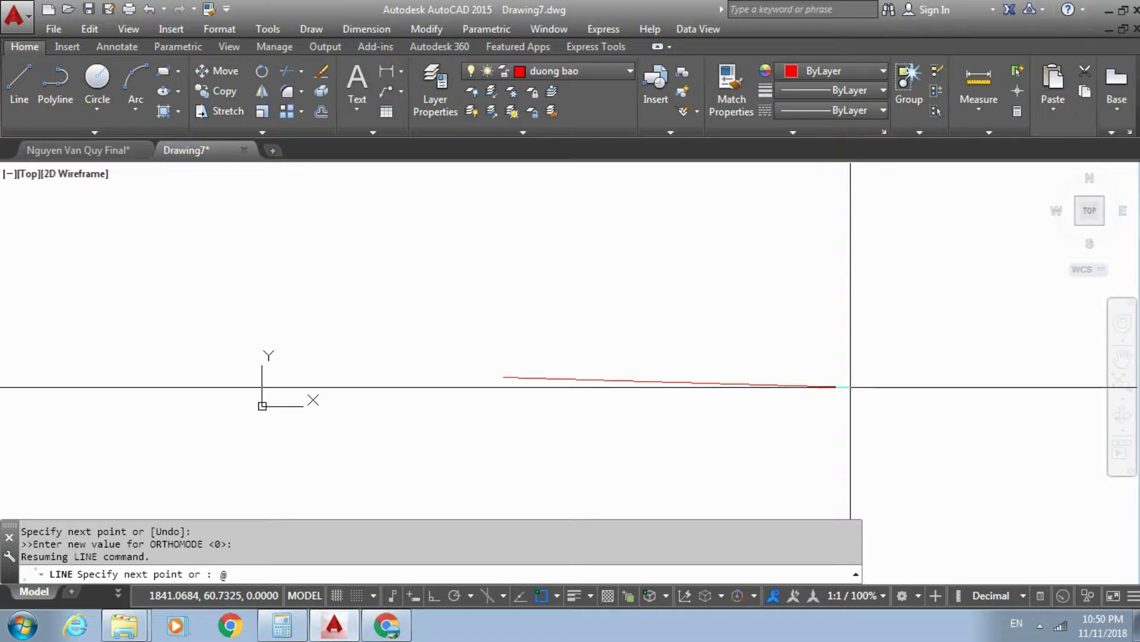
pyautogui.write('2')
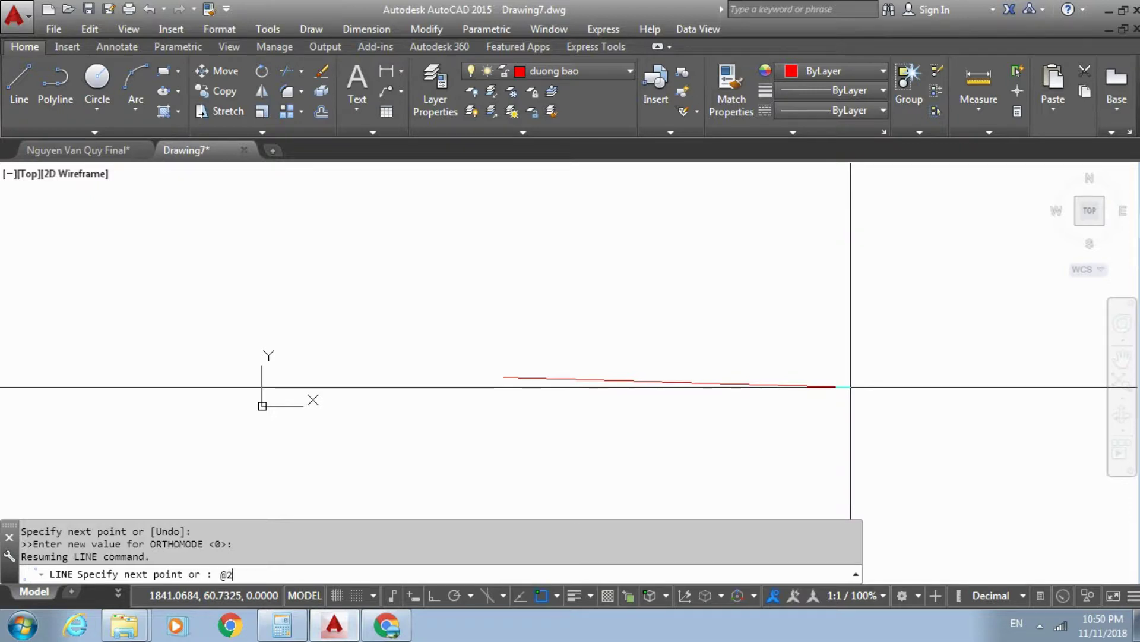
pyautogui.write('00')
pyautogui.write(',')
pyautogui.write('0')
pyautogui.press('Return')
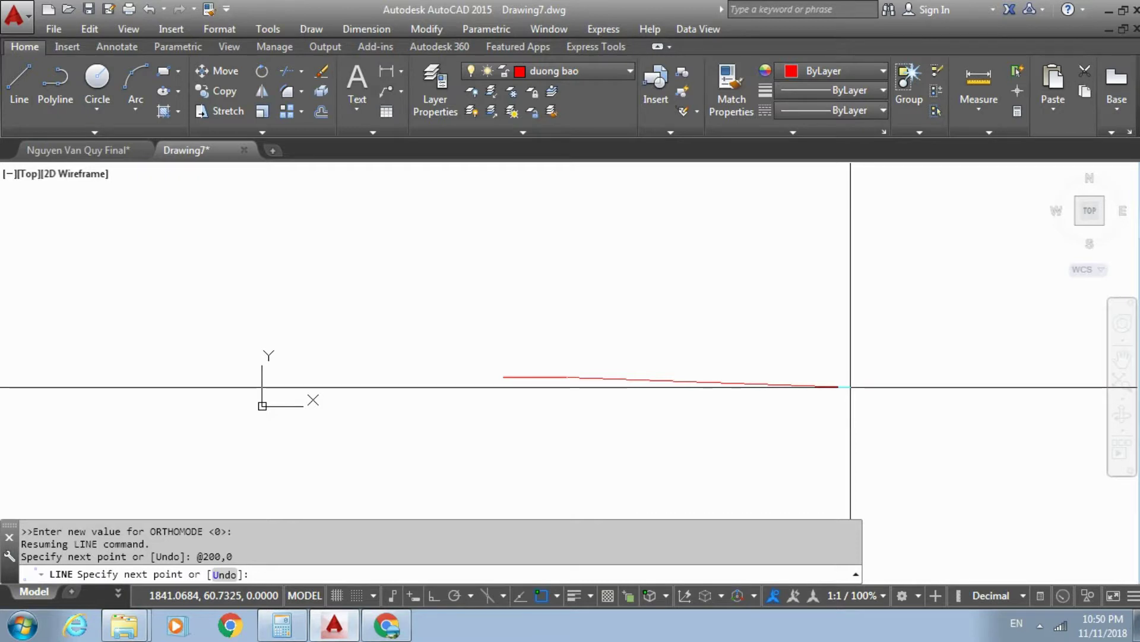
pyautogui.scroll(3, 851, 387)
pyautogui.scroll(4, 747, 380)
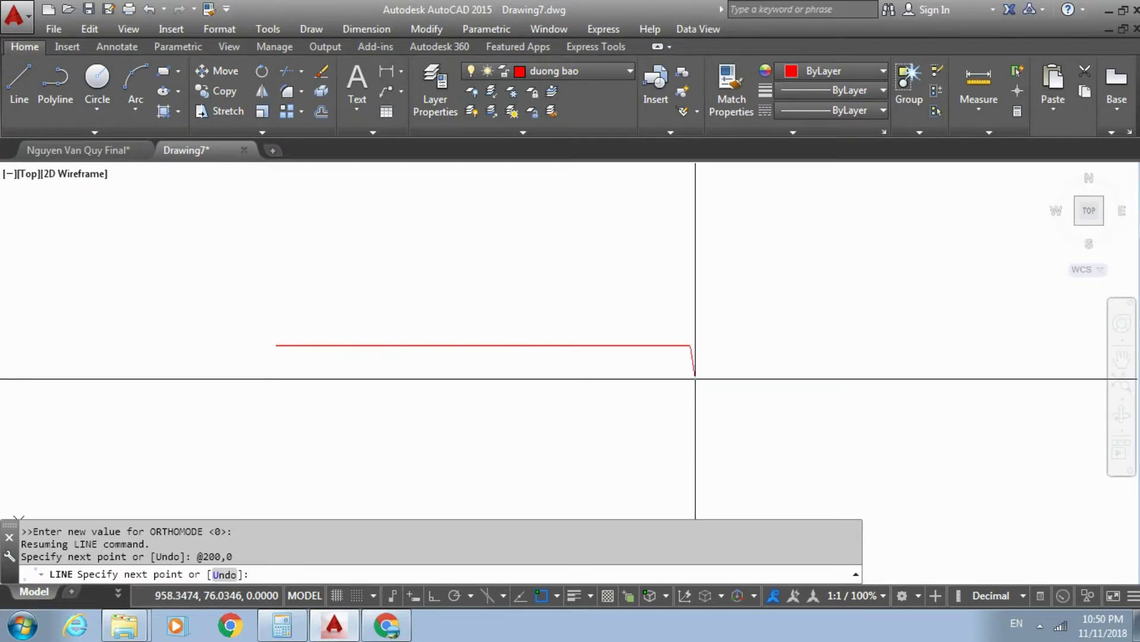
pyautogui.scroll(-4, 695, 378)
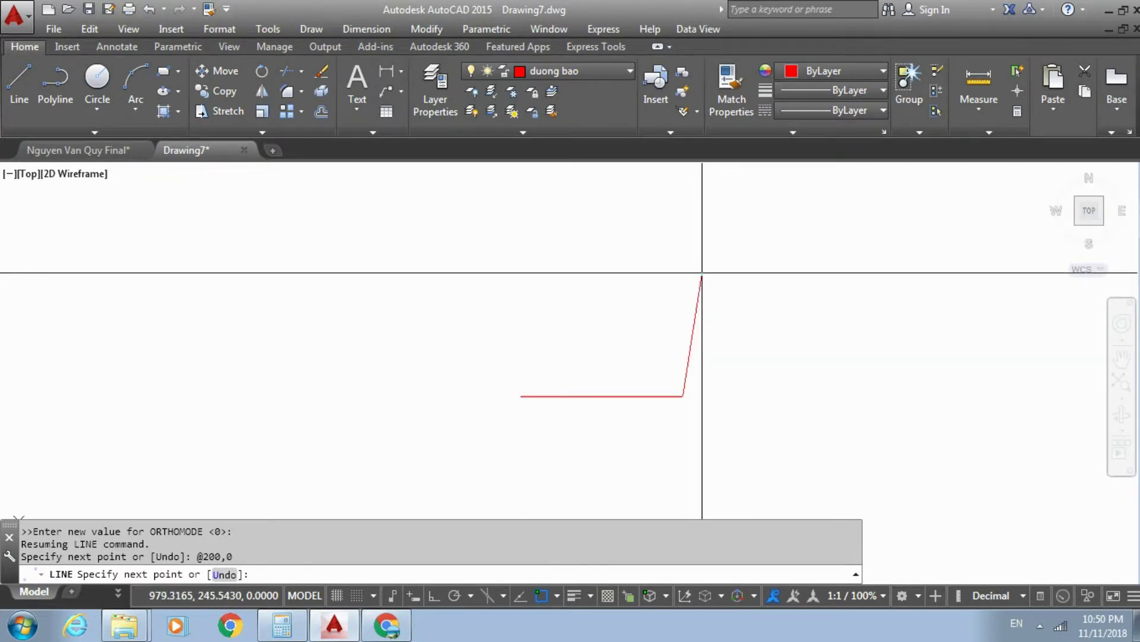
# Step: Draw the 100-unit vertical right edge from the bottom edge's end with @0,100
pyautogui.press('F8')
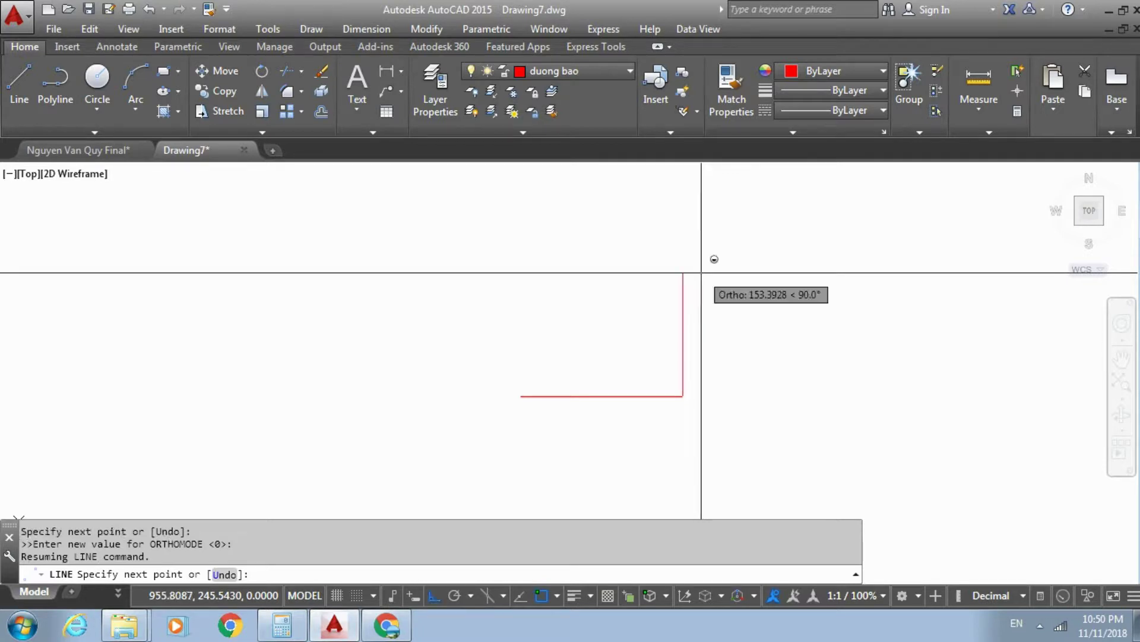
pyautogui.press('F8')
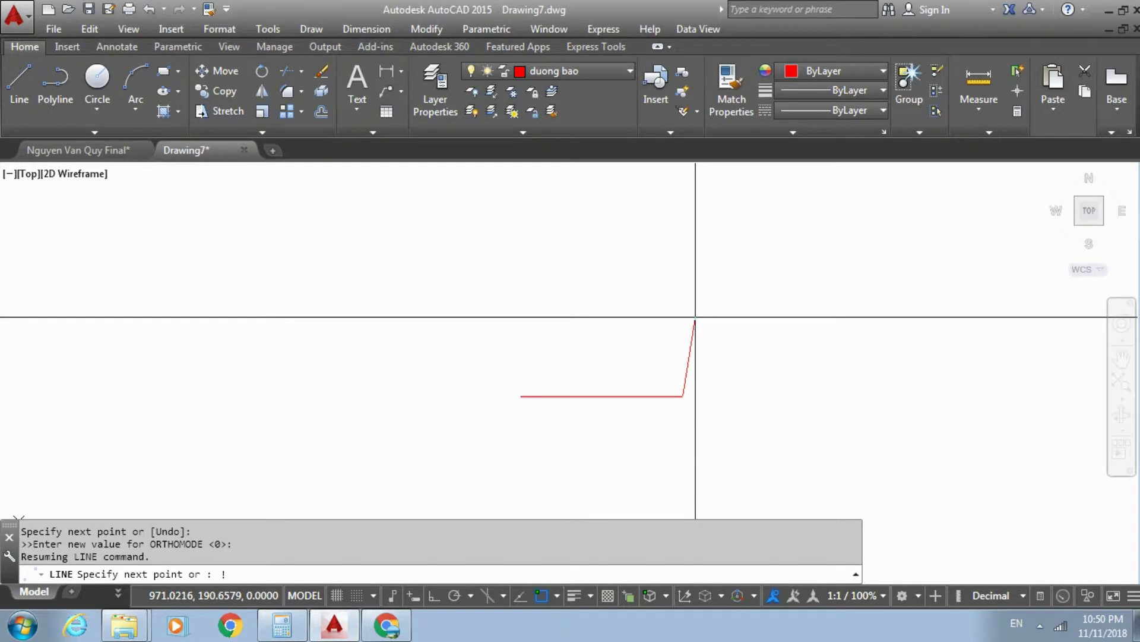
pyautogui.click(683, 396)
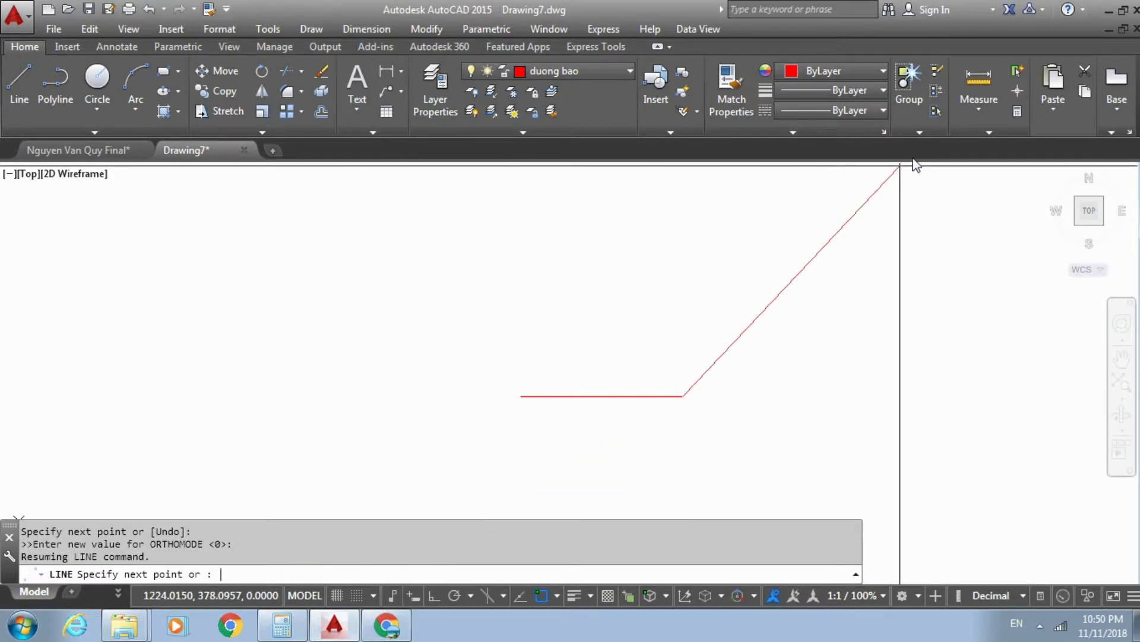
pyautogui.write('@')
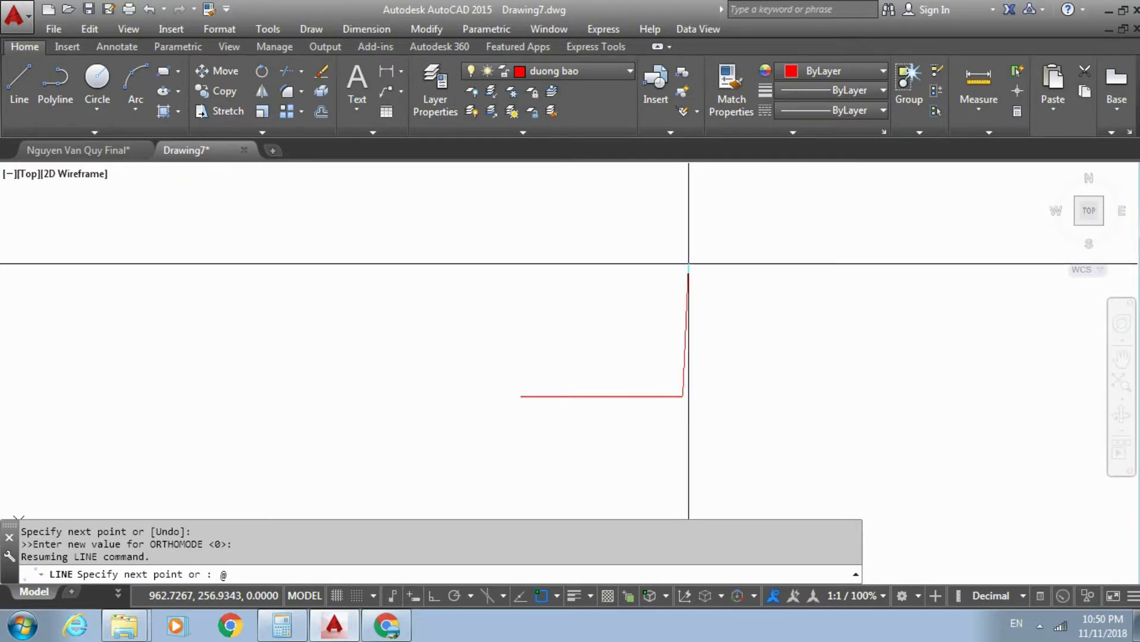
pyautogui.write('0,100')
pyautogui.press('Return')
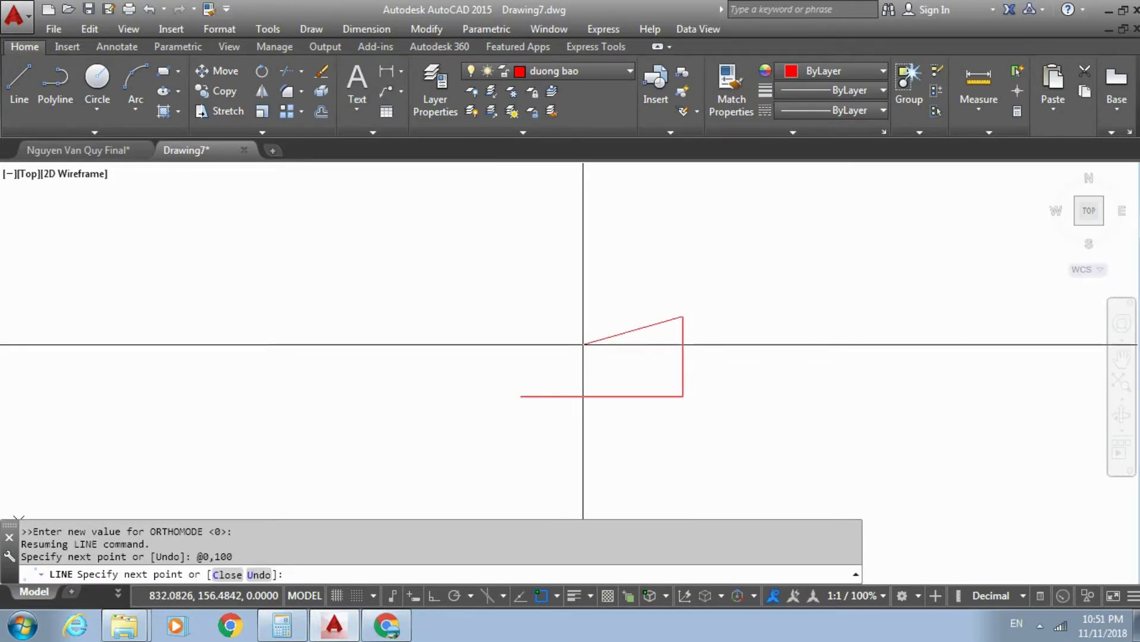
pyautogui.scroll(2, 688, 348)
pyautogui.scroll(2, 701, 347)
pyautogui.scroll(-2, 707, 336)
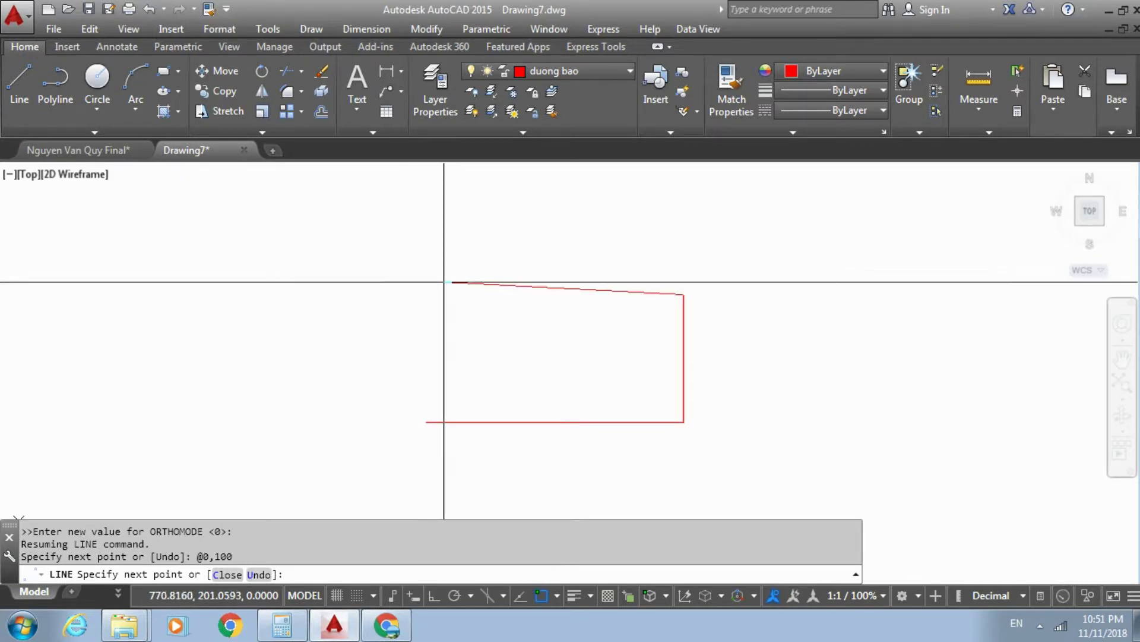
# Step: Draw the 200-unit top edge leftward
pyautogui.press('F8')
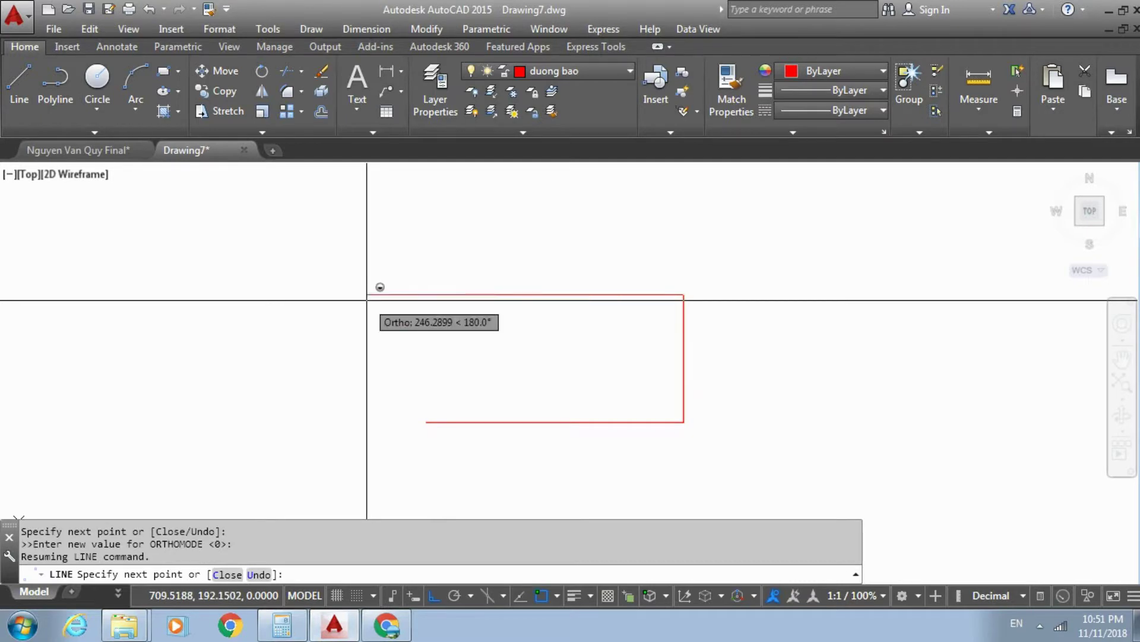
pyautogui.write('@')
pyautogui.press('F8')
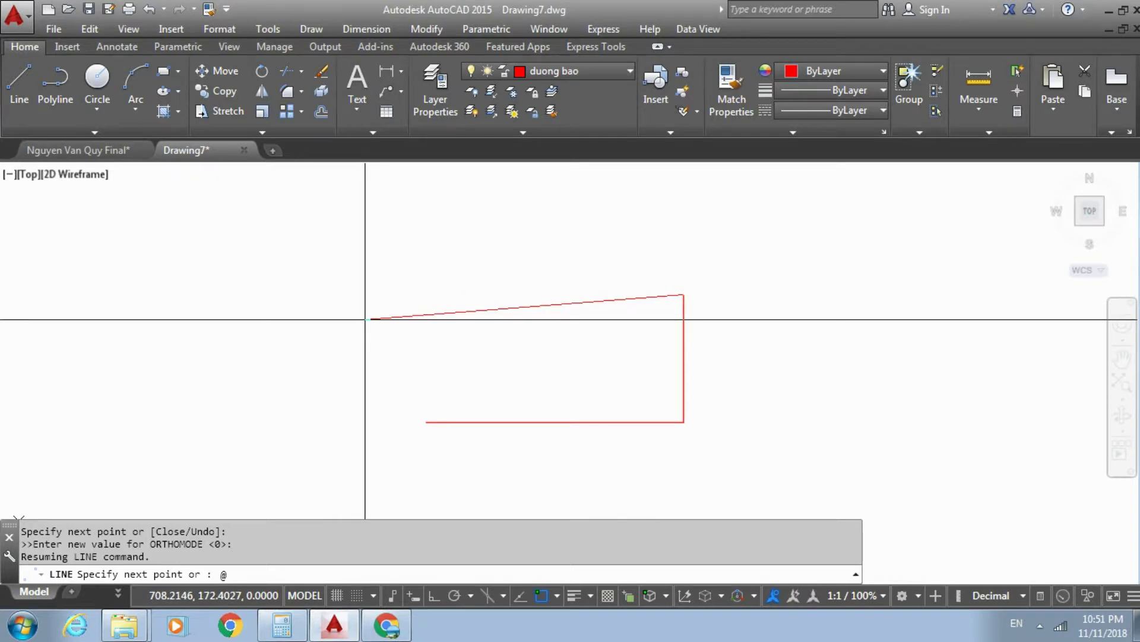
pyautogui.write('200')
pyautogui.write(',')
pyautogui.write('0')
pyautogui.press('Return')
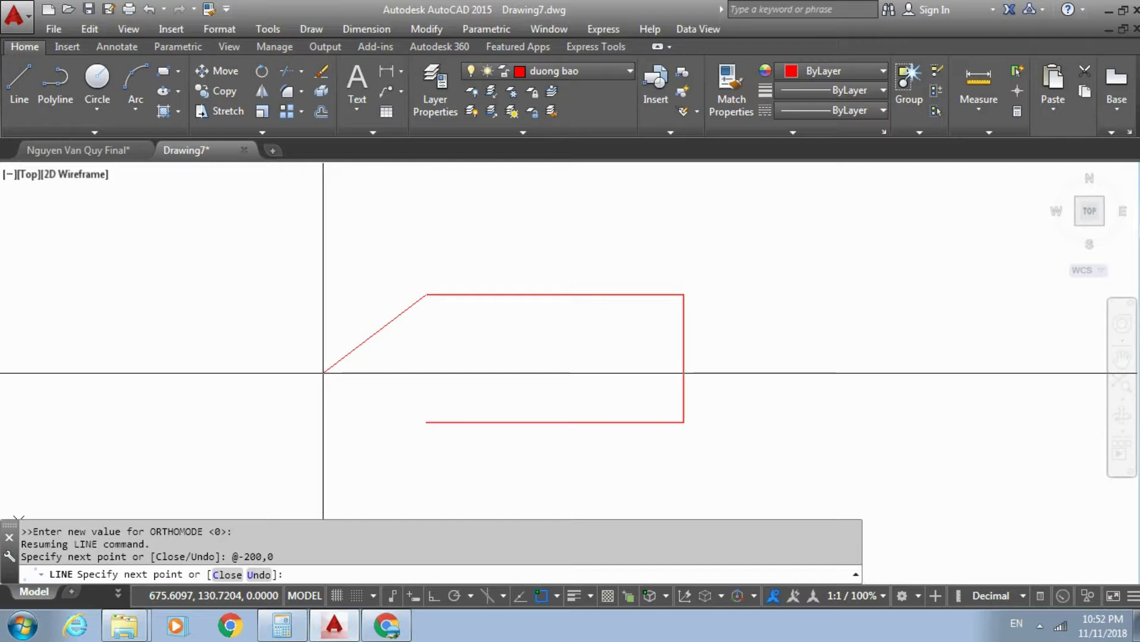
# Step: Draw the 100-unit left edge downward with @0,-100, closing the outline, and end LINE
pyautogui.write('@')
pyautogui.write('0,')
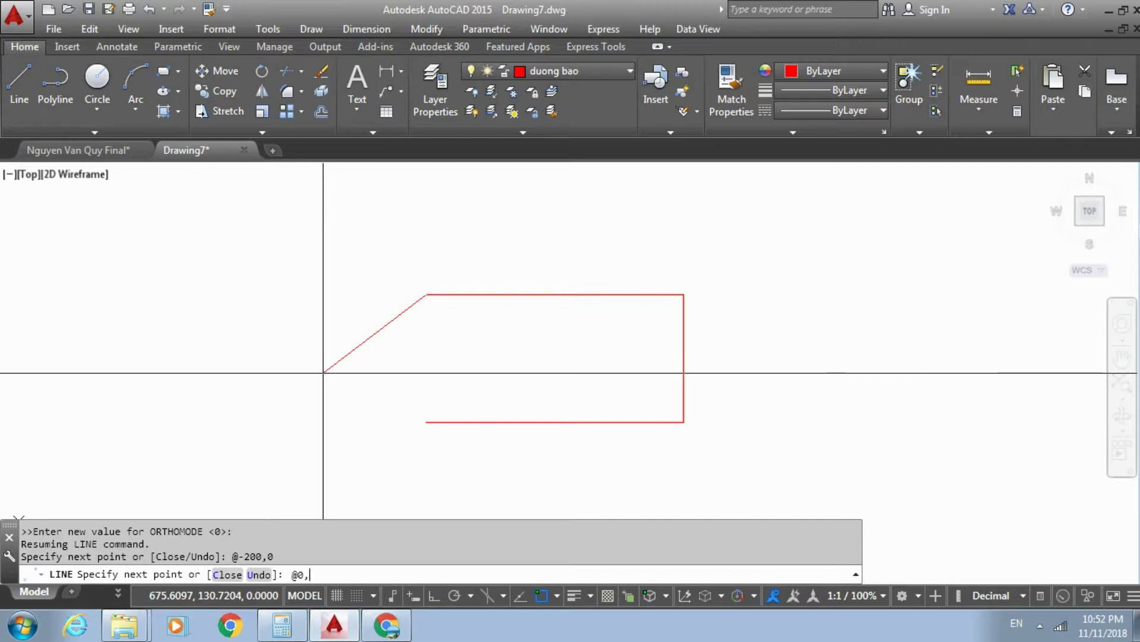
pyautogui.write('-2')
pyautogui.write('00')
pyautogui.scroll(-2, 516, 384)
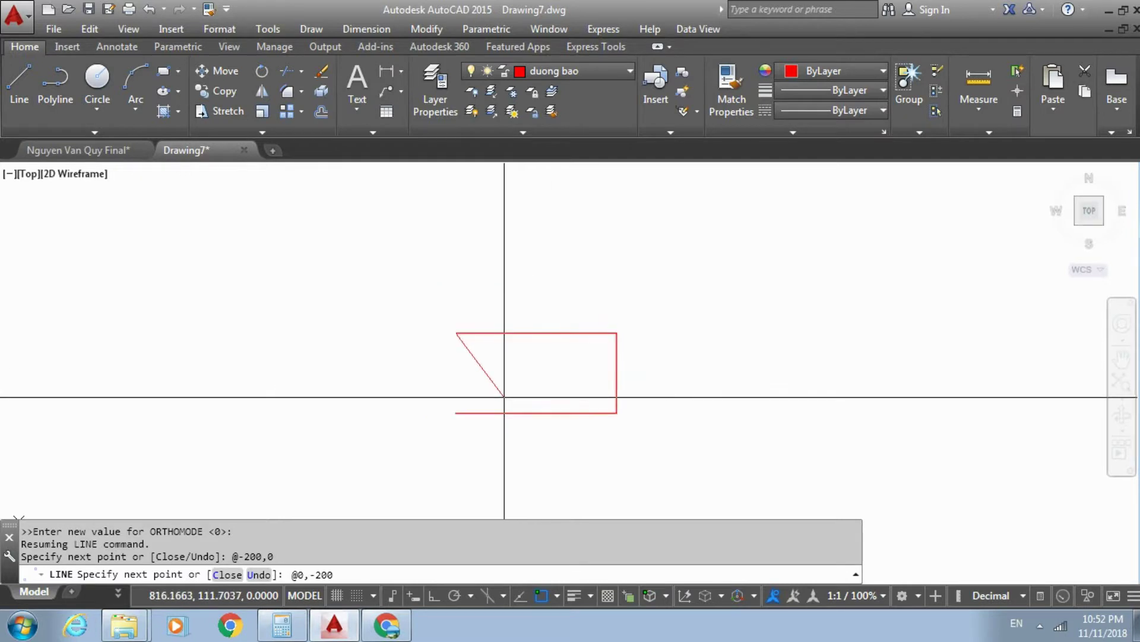
pyautogui.scroll(-2, 487, 407)
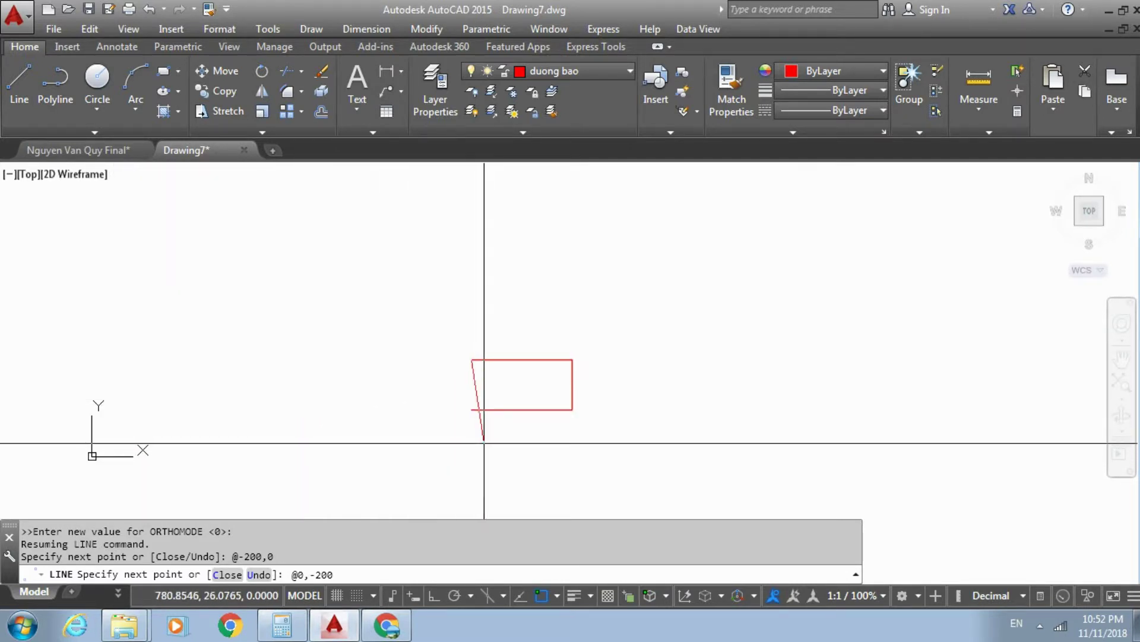
pyautogui.scroll(2, 469, 435)
pyautogui.scroll(2, 454, 429)
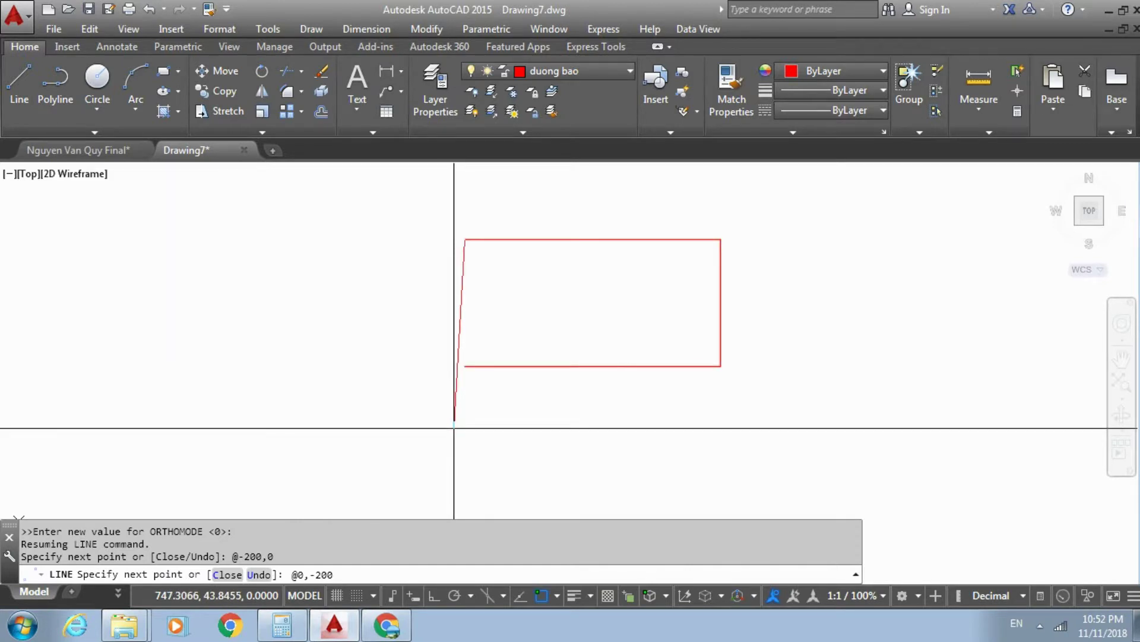
pyautogui.press('BackSpace')
pyautogui.press('BackSpace')
pyautogui.press('BackSpace')
pyautogui.write('100')
pyautogui.press('Return')
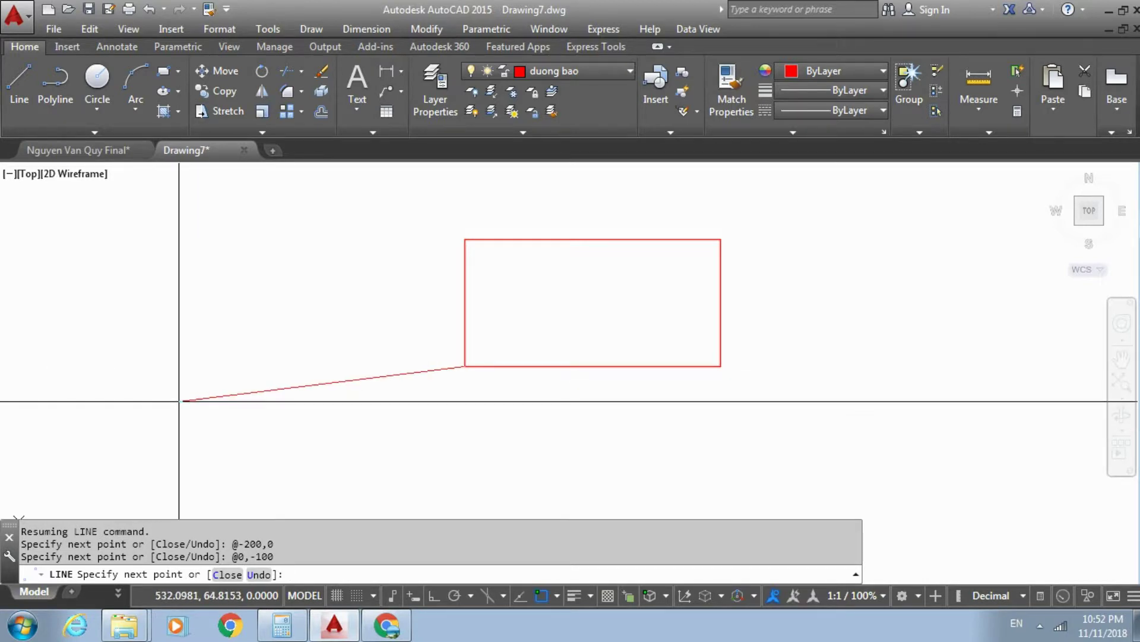
pyautogui.press('Return')
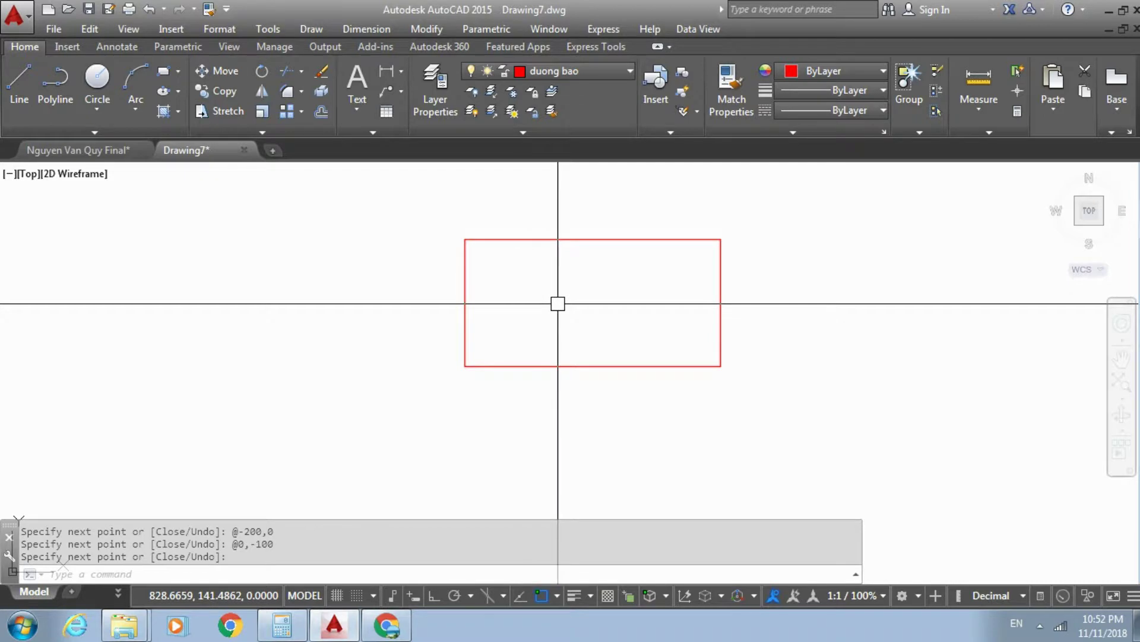
pyautogui.moveTo(526, 297); pyautogui.dragTo(417, 300, button='middle')
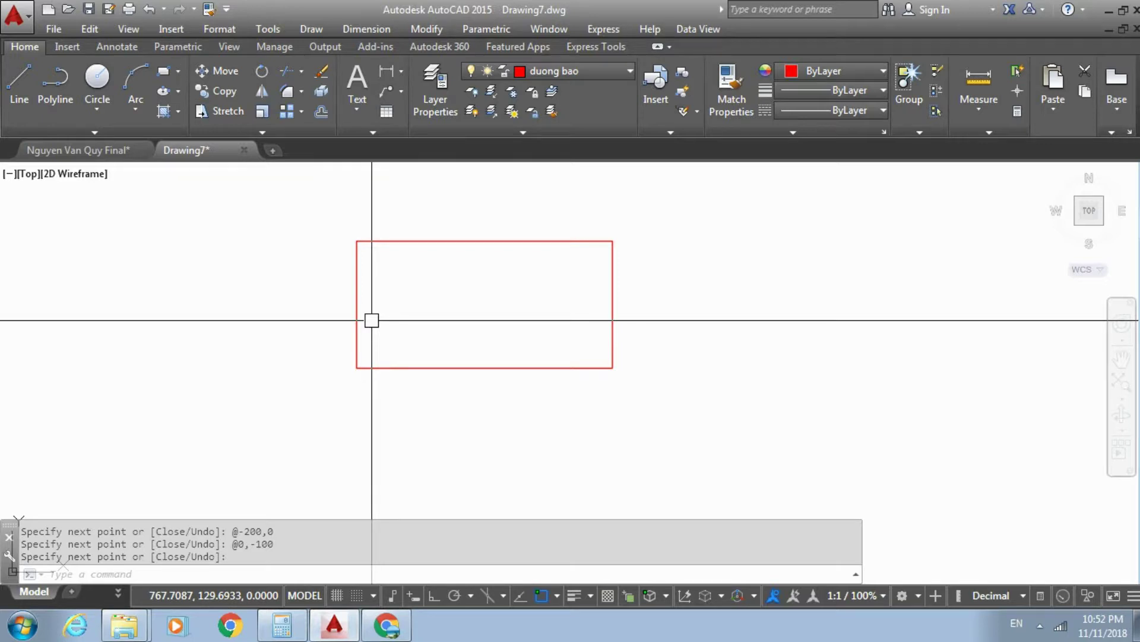
pyautogui.moveTo(547, 327); pyautogui.dragTo(341, 309, button='middle')
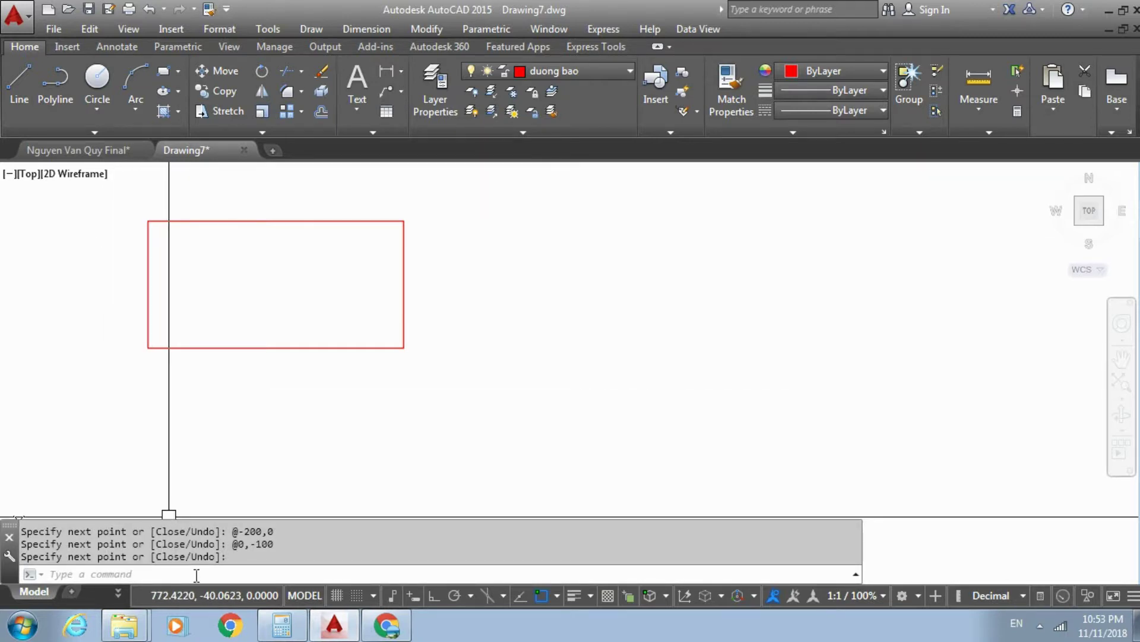
pyautogui.moveTo(275, 256); pyautogui.dragTo(243, 277, button='middle')
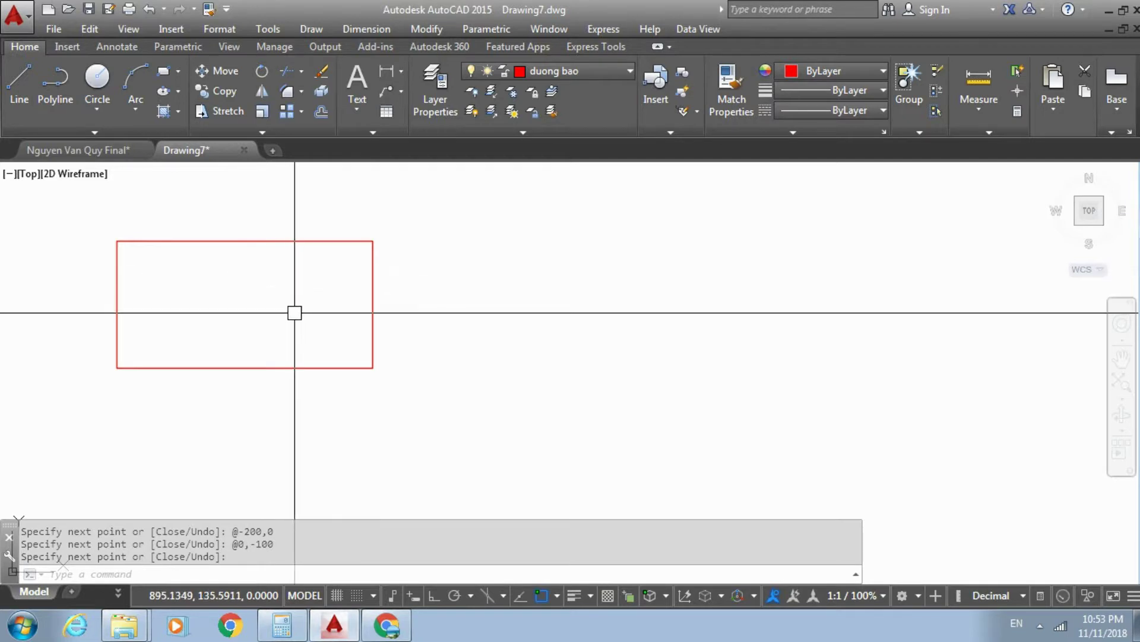
pyautogui.write('l')
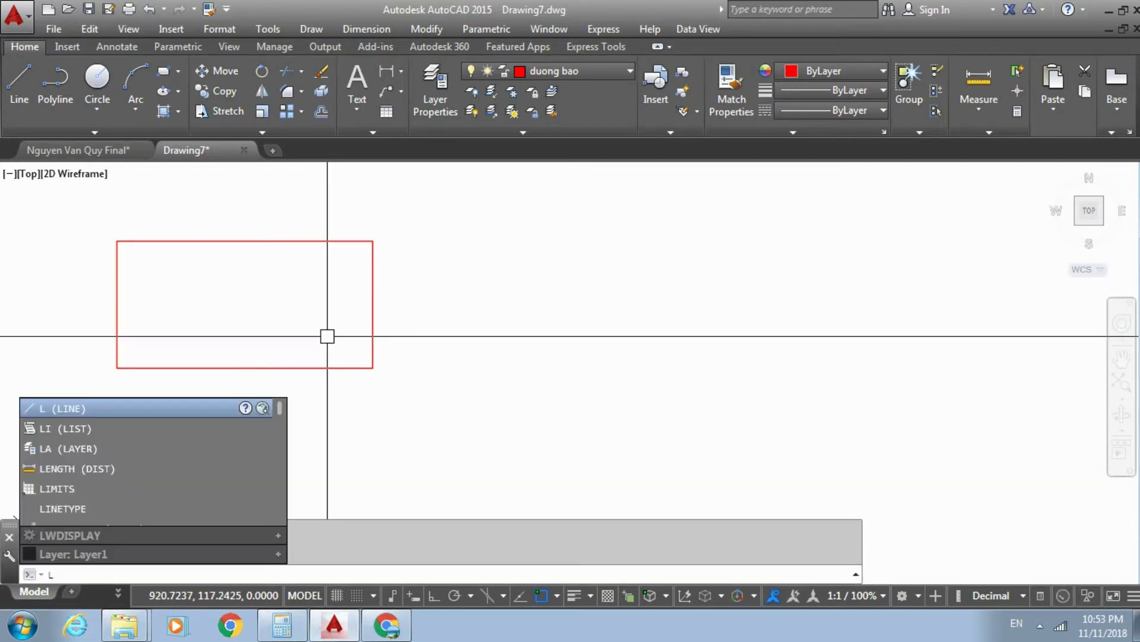
pyautogui.press('Return')
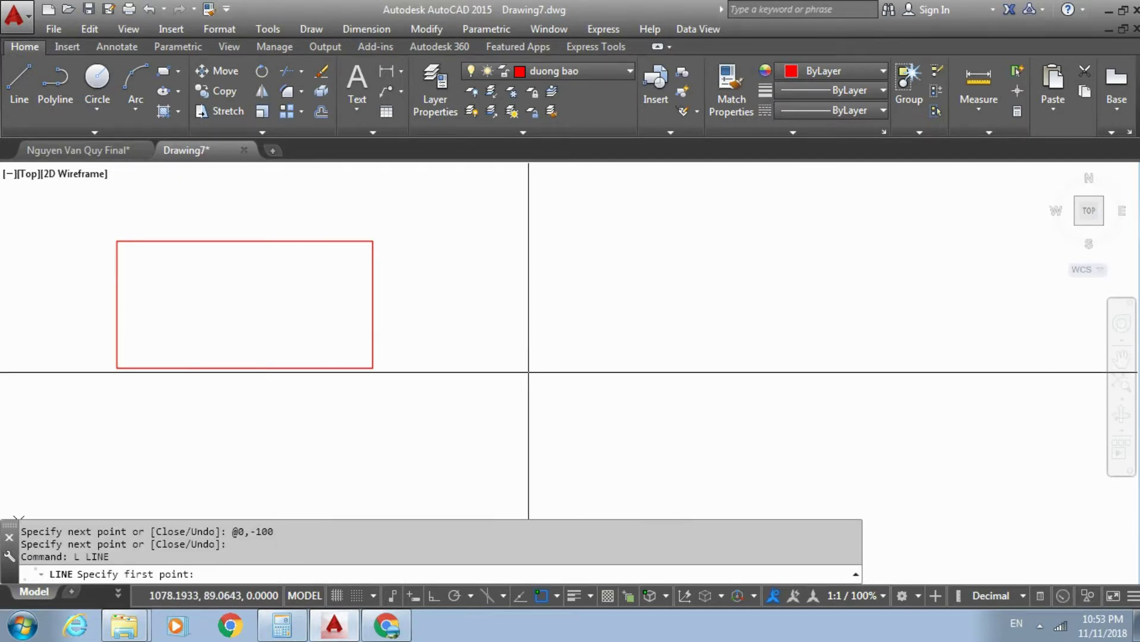
pyautogui.click(531, 371)
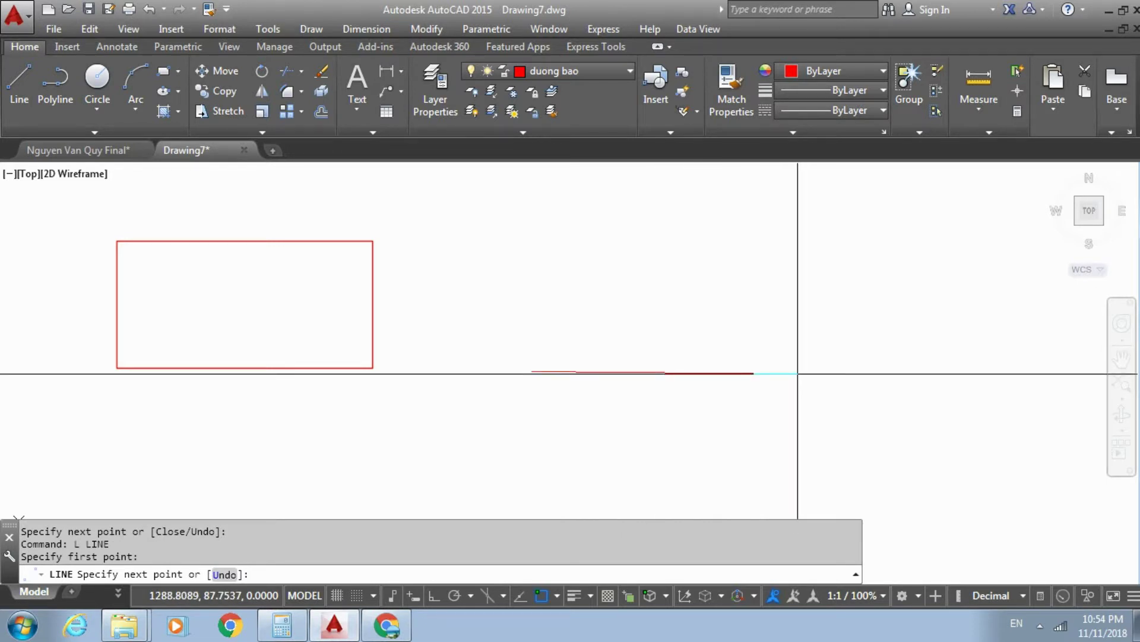
pyautogui.press('F8')
pyautogui.write('@')
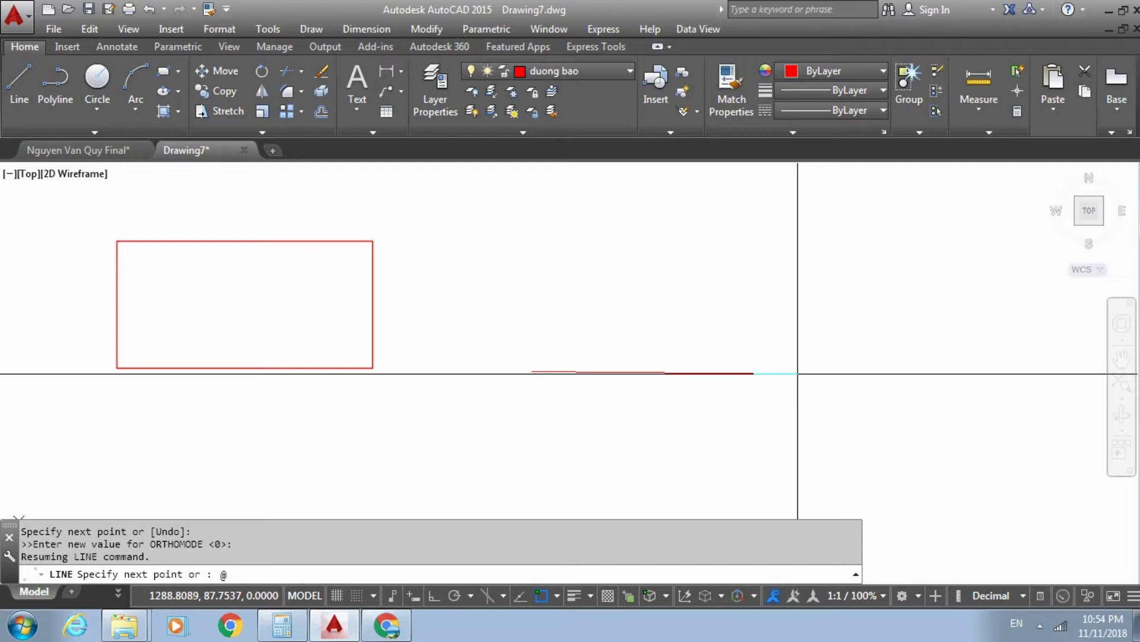
pyautogui.write('200')
pyautogui.write('<')
pyautogui.write('0')
pyautogui.press('Return')
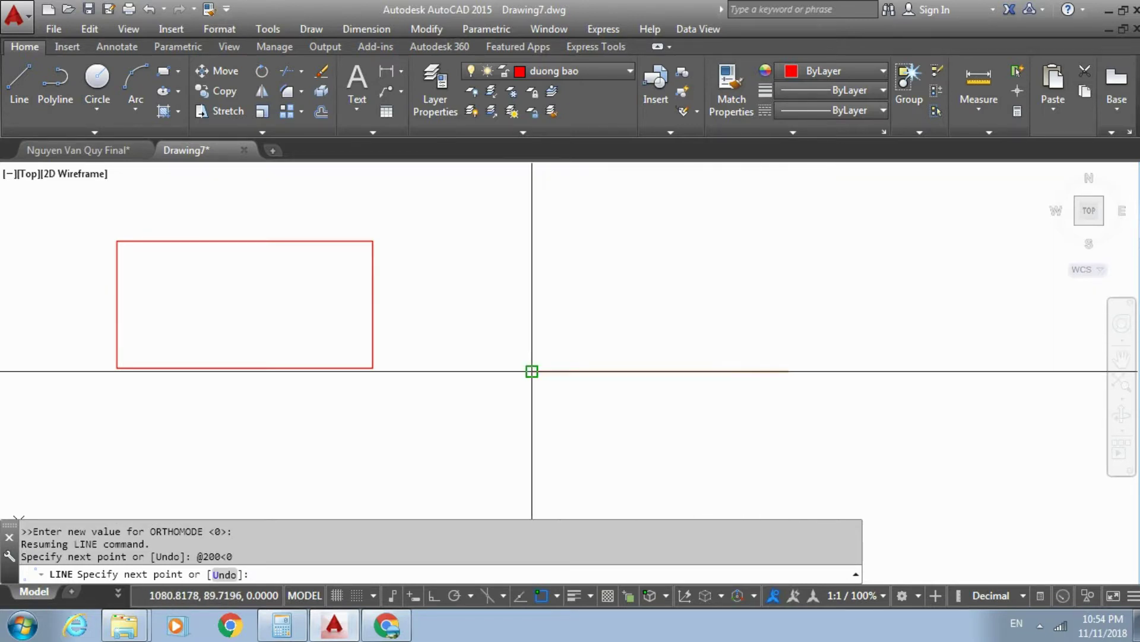
pyautogui.moveTo(848, 427); pyautogui.dragTo(728, 443, button='middle')
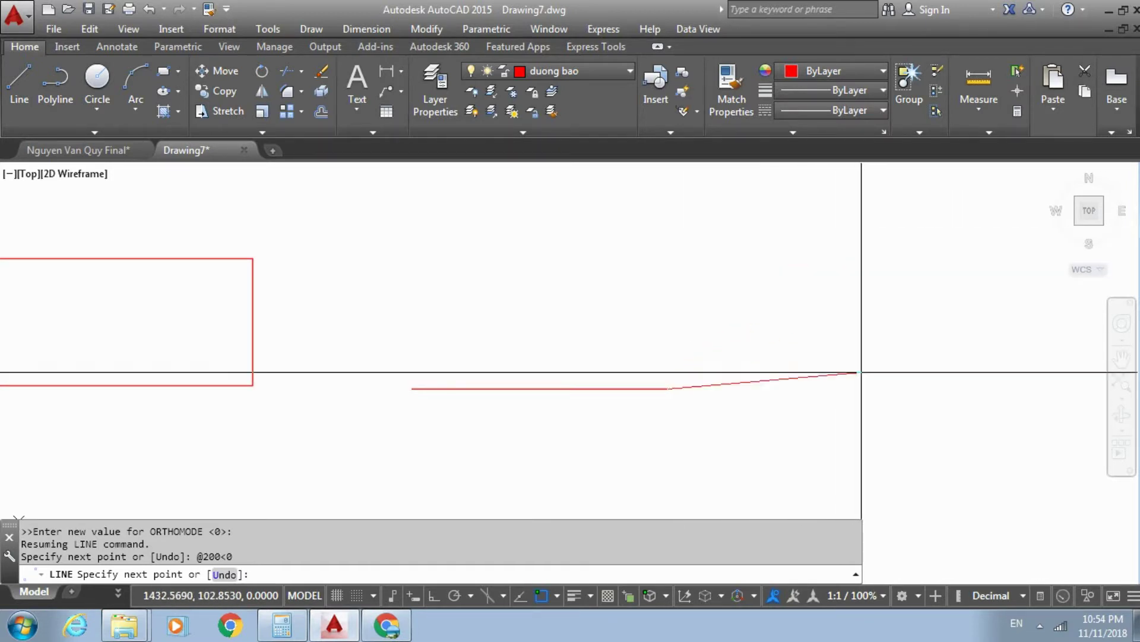
pyautogui.press('F8')
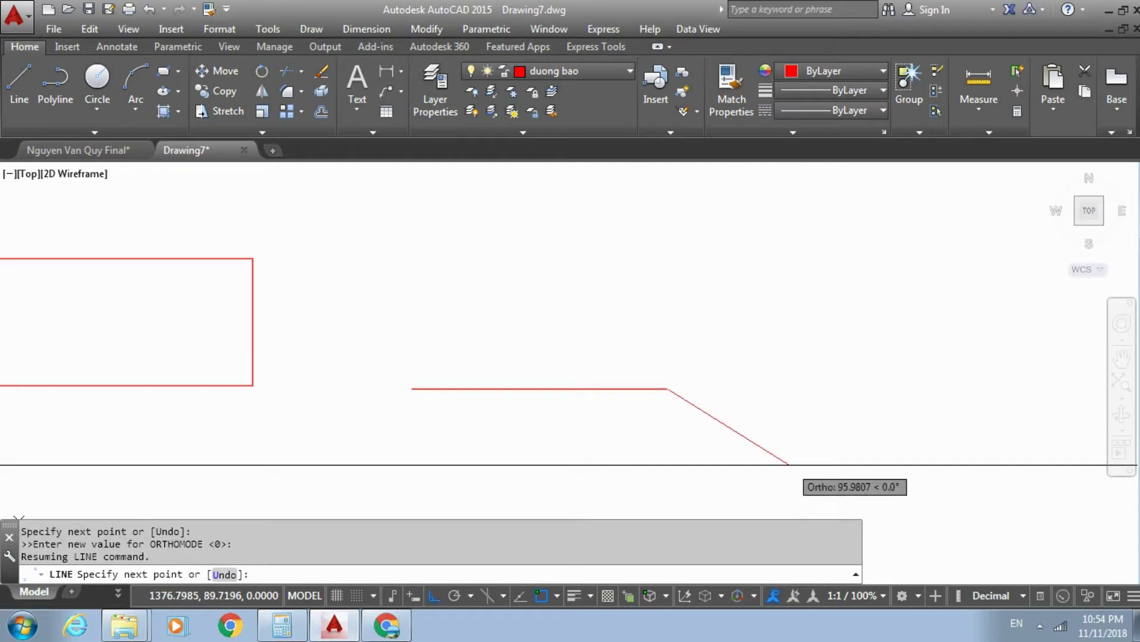
pyautogui.write('@100<')
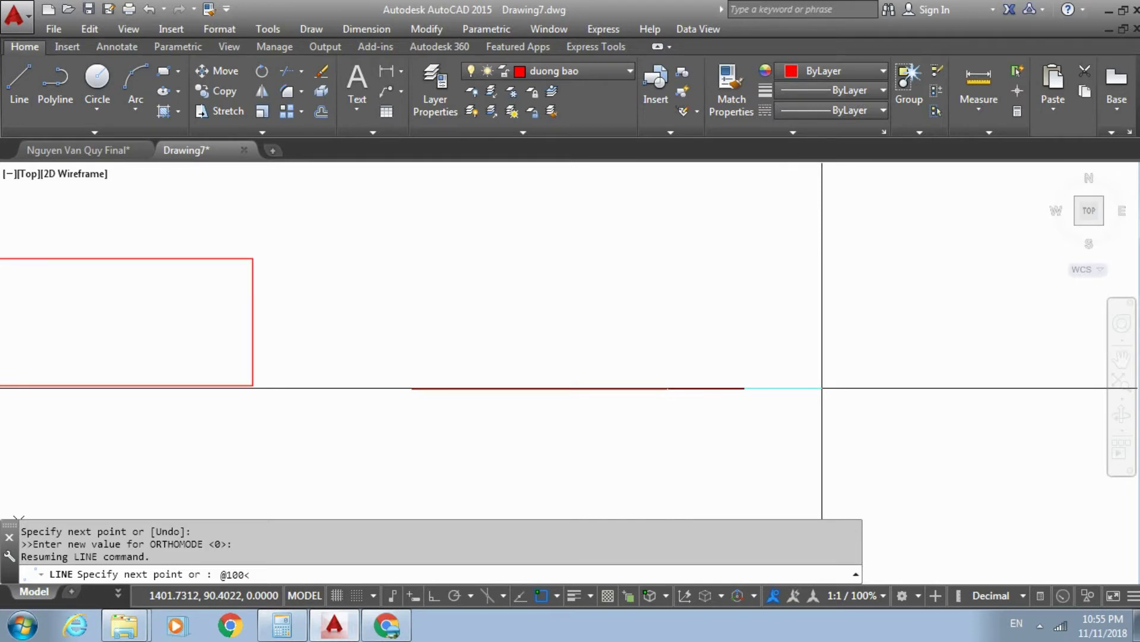
pyautogui.write('90')
pyautogui.press('Return')
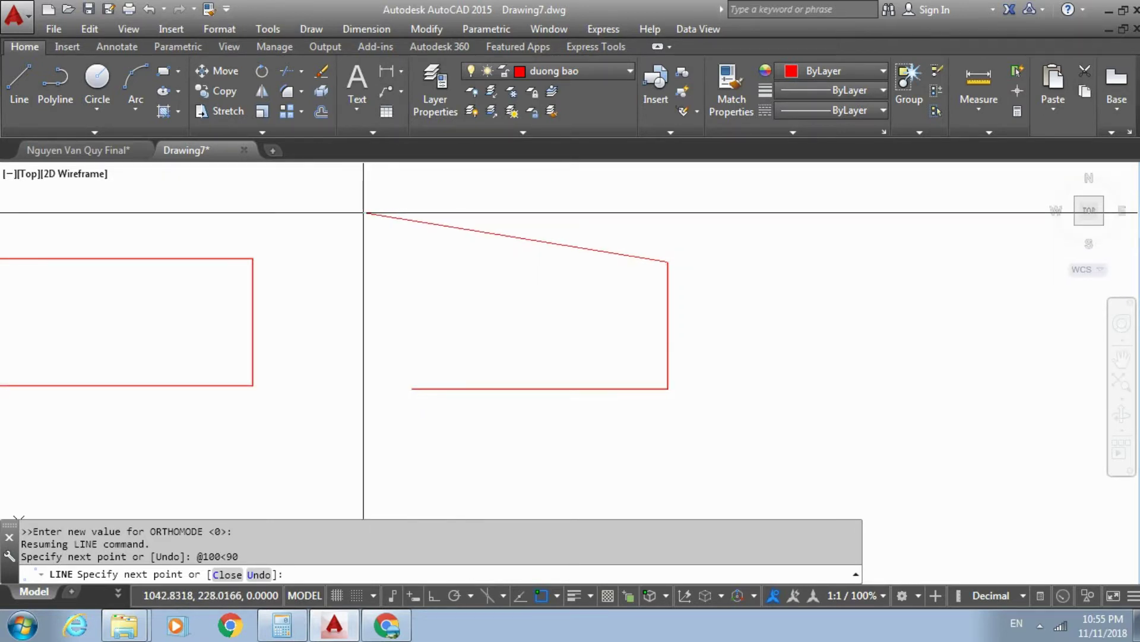
pyautogui.write('@')
pyautogui.write('200')
pyautogui.write('<')
pyautogui.write('18')
pyautogui.write('0')
pyautogui.press('Return')
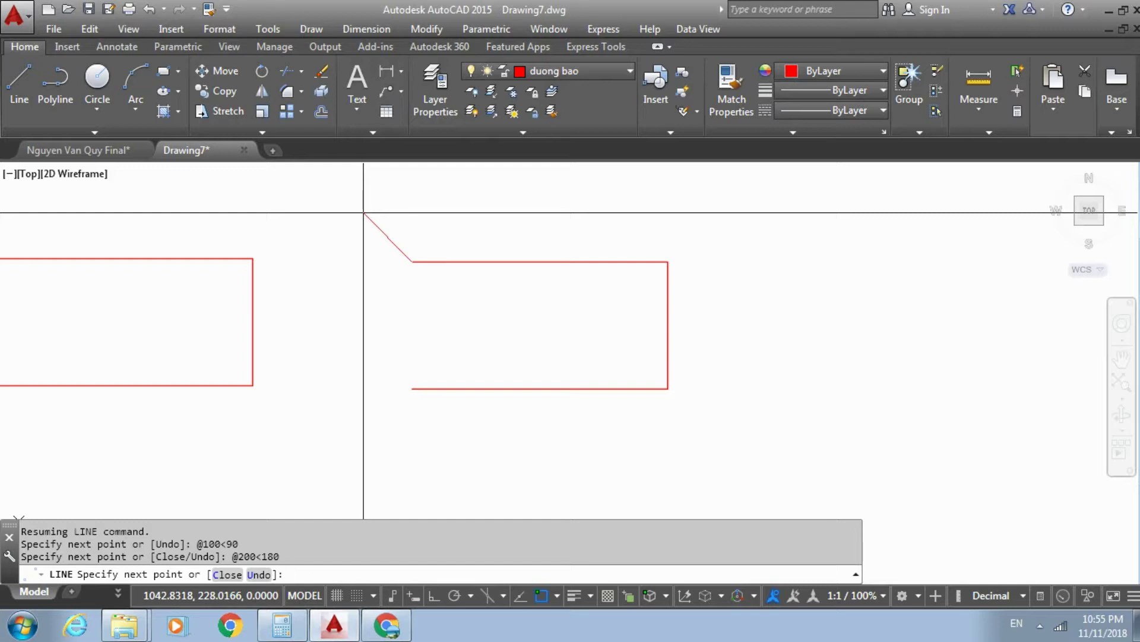
pyautogui.write('@')
pyautogui.write('100<')
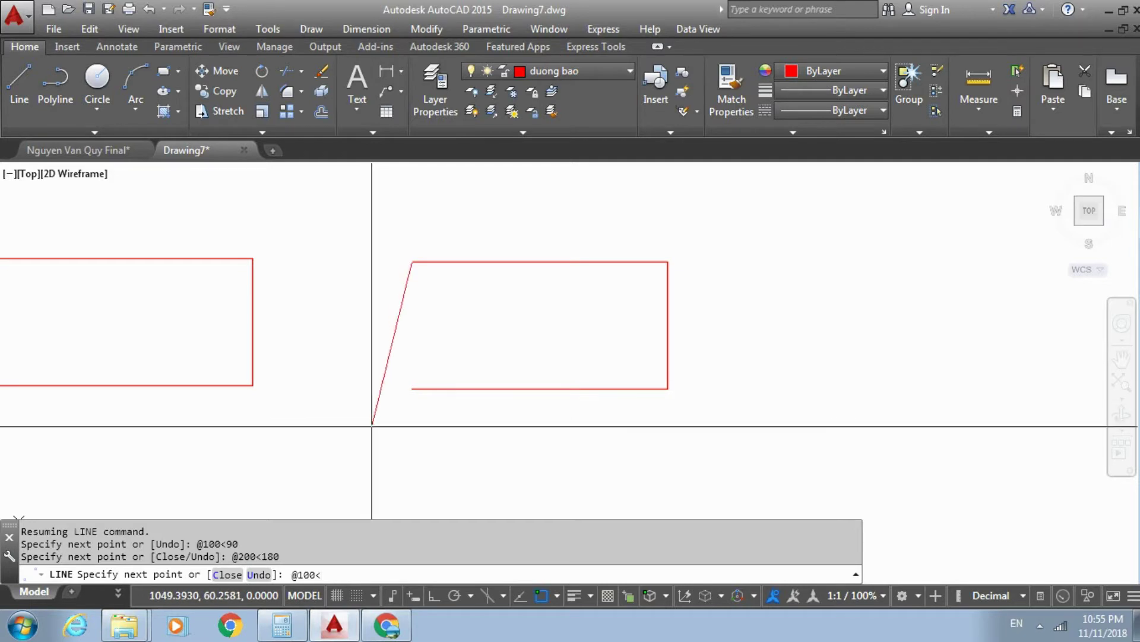
pyautogui.write('27')
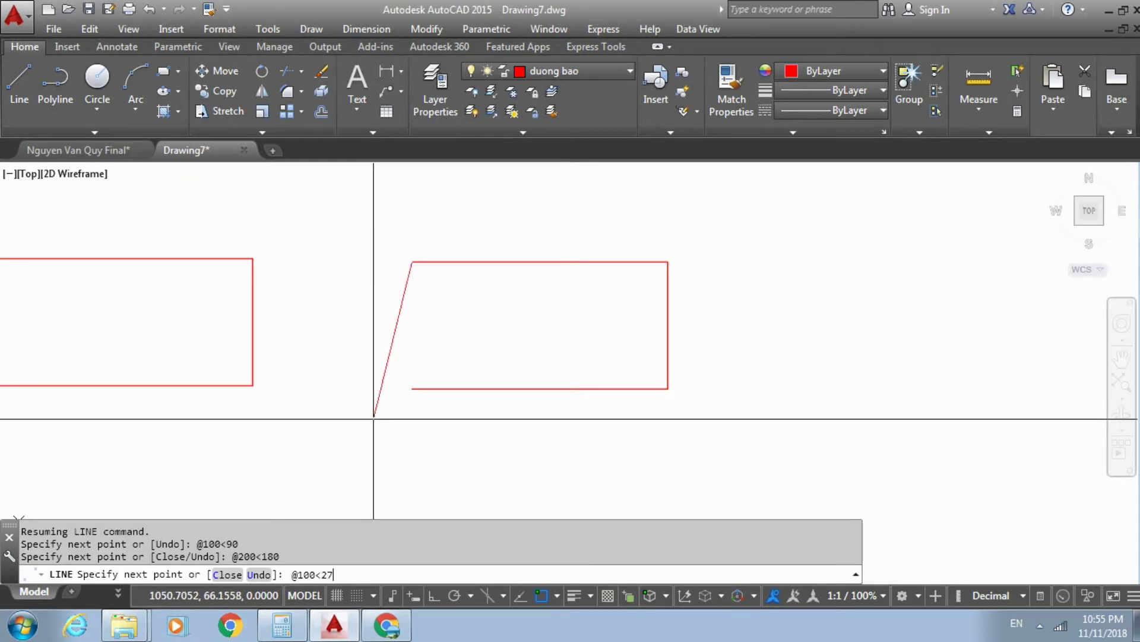
pyautogui.write('0')
pyautogui.press('Return')
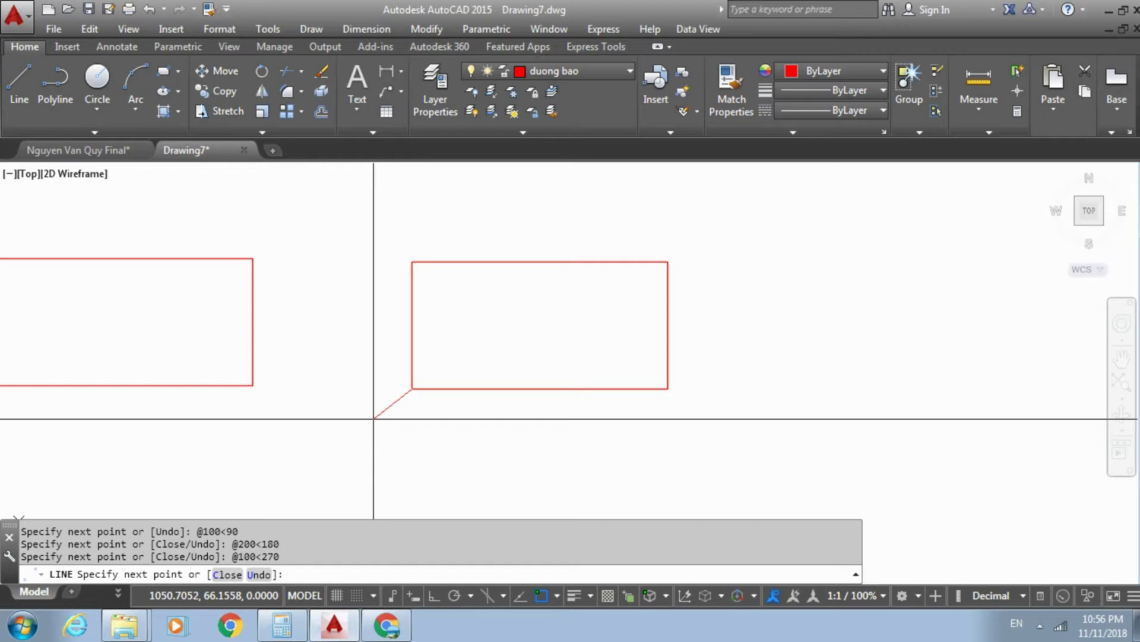
pyautogui.write('u')
pyautogui.press('Return')
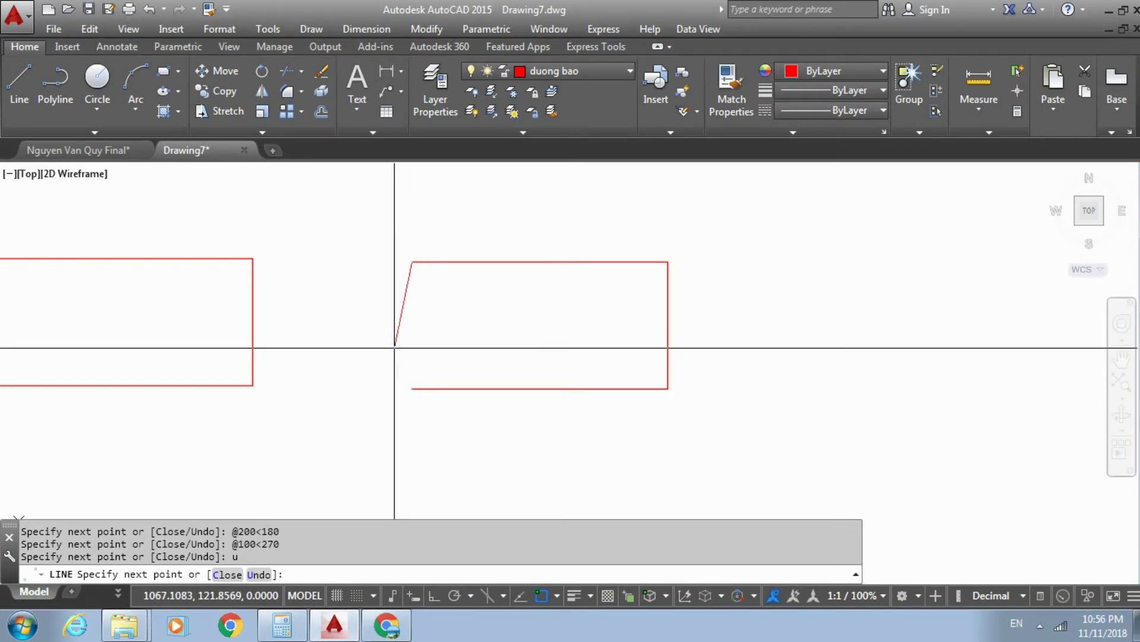
pyautogui.write('-')
pyautogui.write('90')
pyautogui.press('Return')
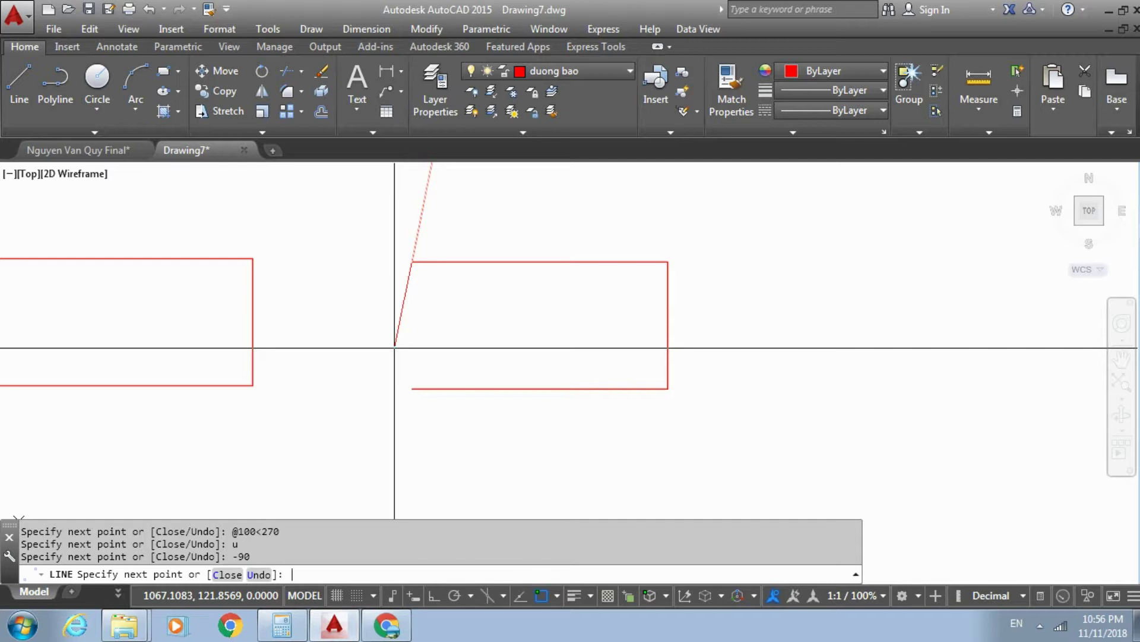
pyautogui.write('u')
pyautogui.press('Return')
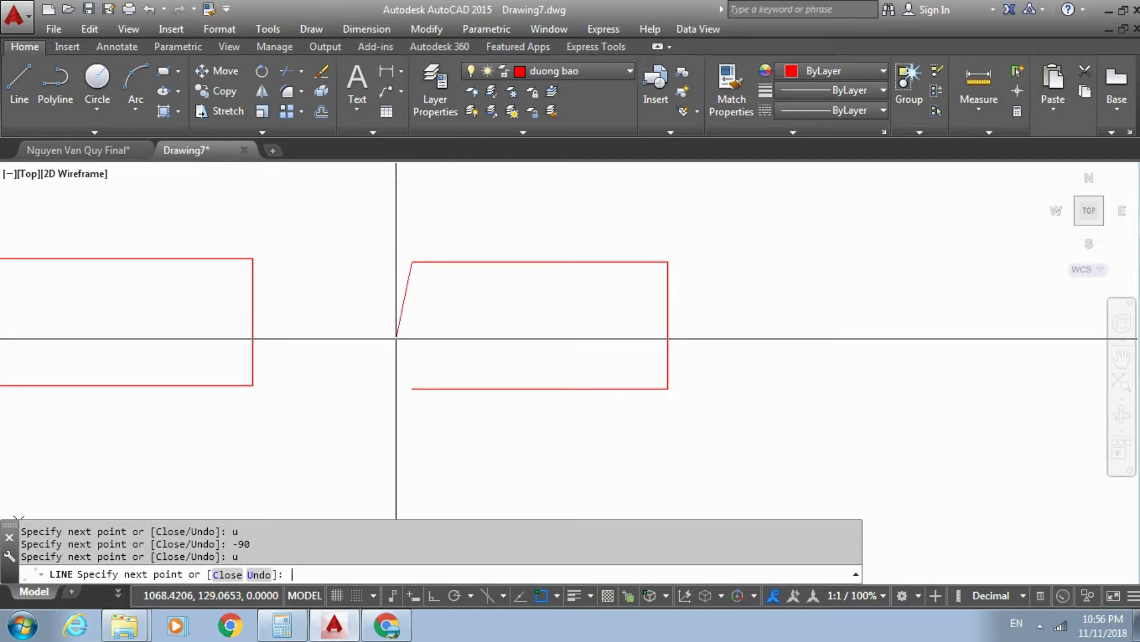
pyautogui.write('@')
pyautogui.write('100')
pyautogui.write('<-90')
pyautogui.press('Return')
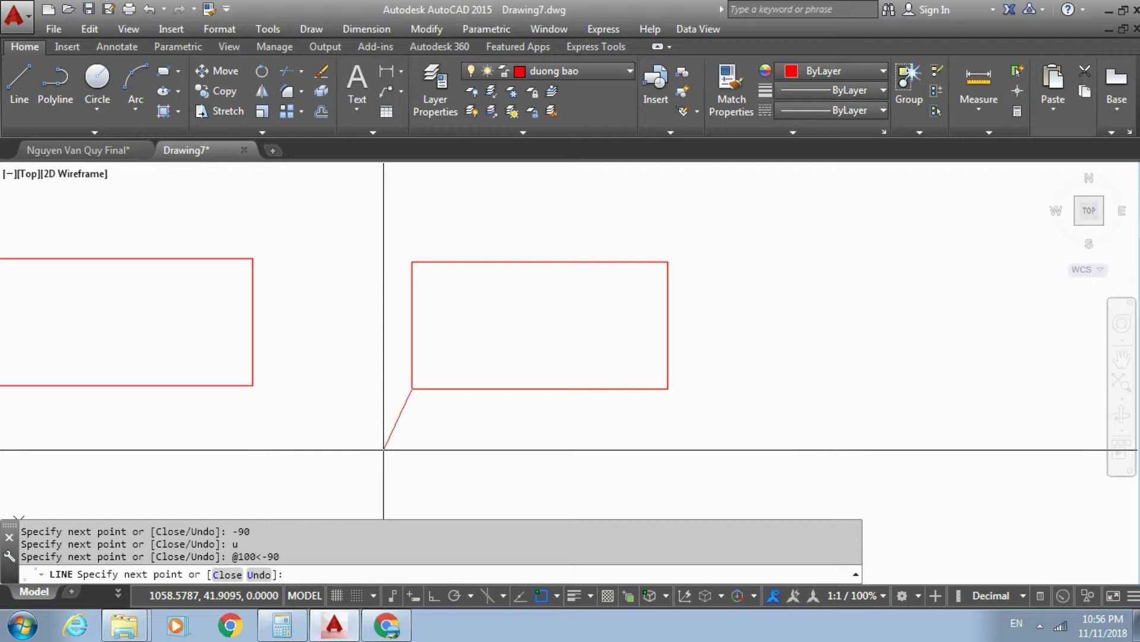
pyautogui.press('Return')
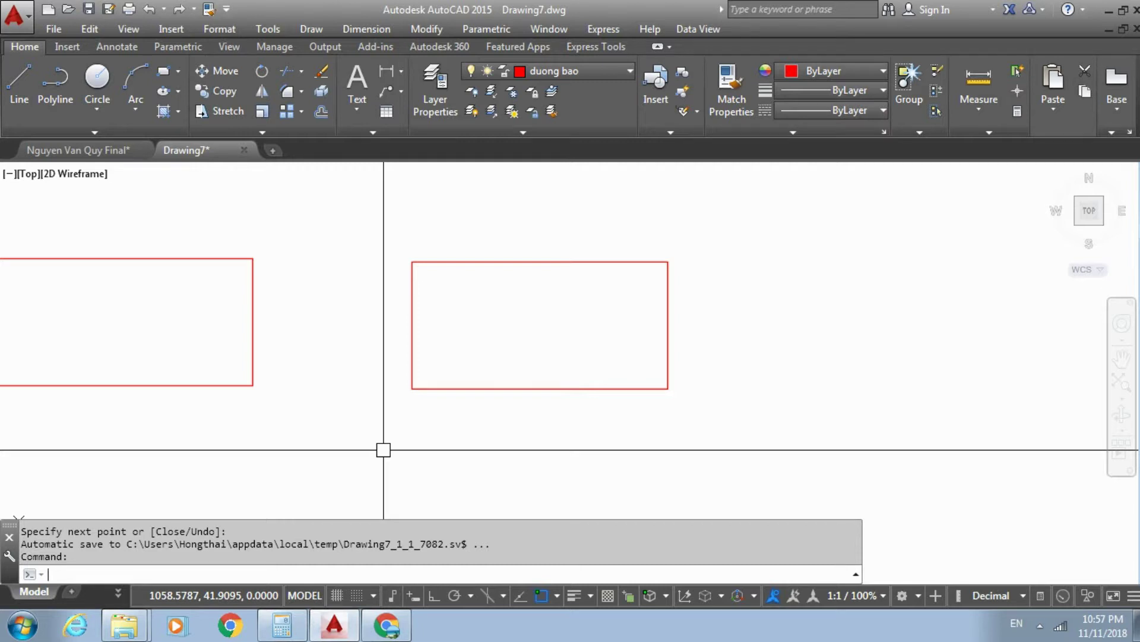
pyautogui.moveTo(307, 385); pyautogui.dragTo(438, 389, button='middle')
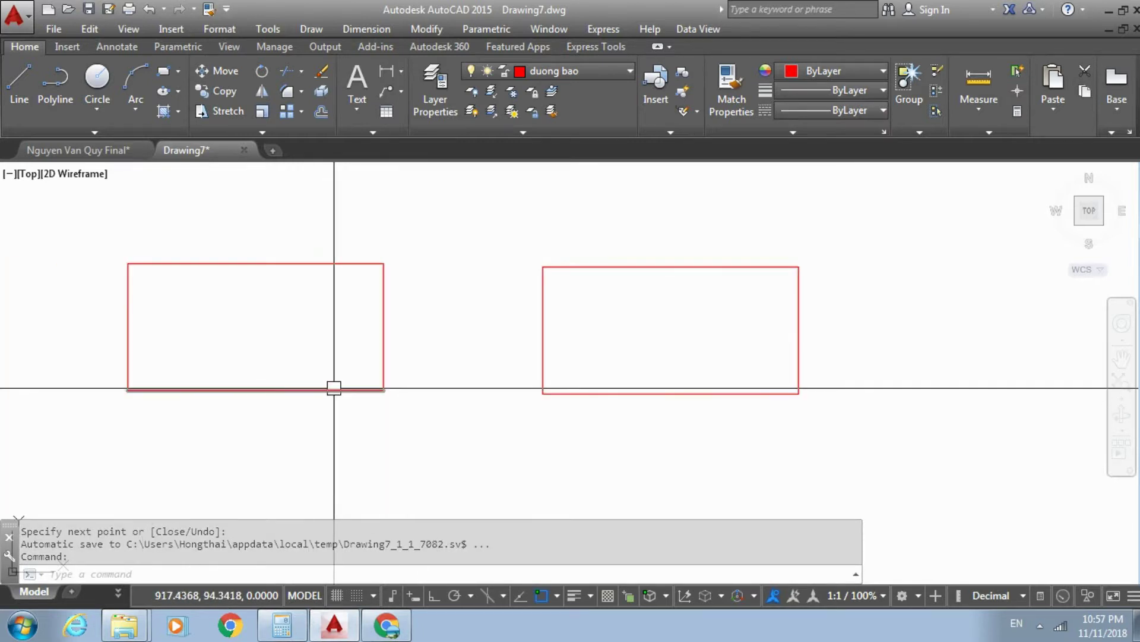
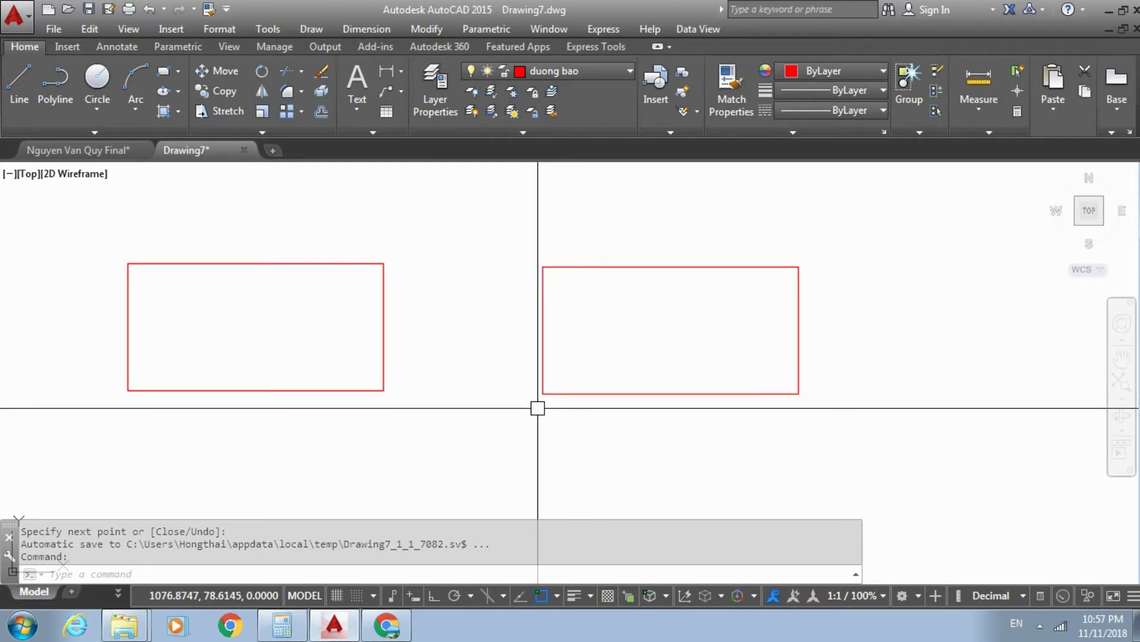
# Step: Draw a red circle of radius 50 centred just right of the rectangles
pyautogui.moveTo(502, 398); pyautogui.dragTo(448, 351, button='middle')
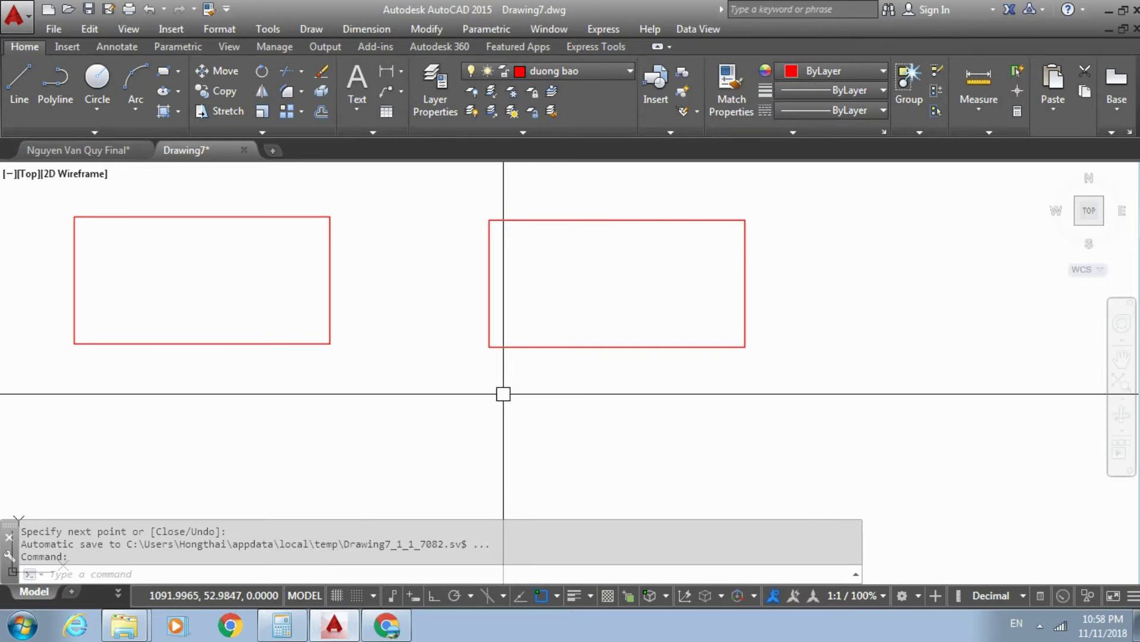
pyautogui.click(98, 80)
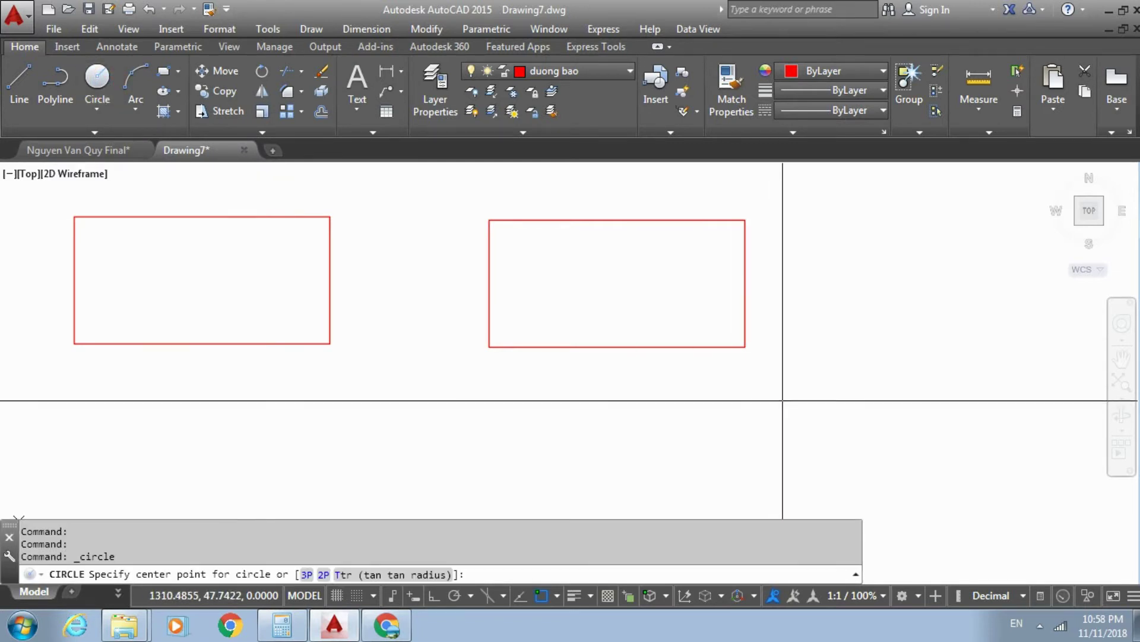
pyautogui.moveTo(845, 384); pyautogui.dragTo(521, 406, button='middle')
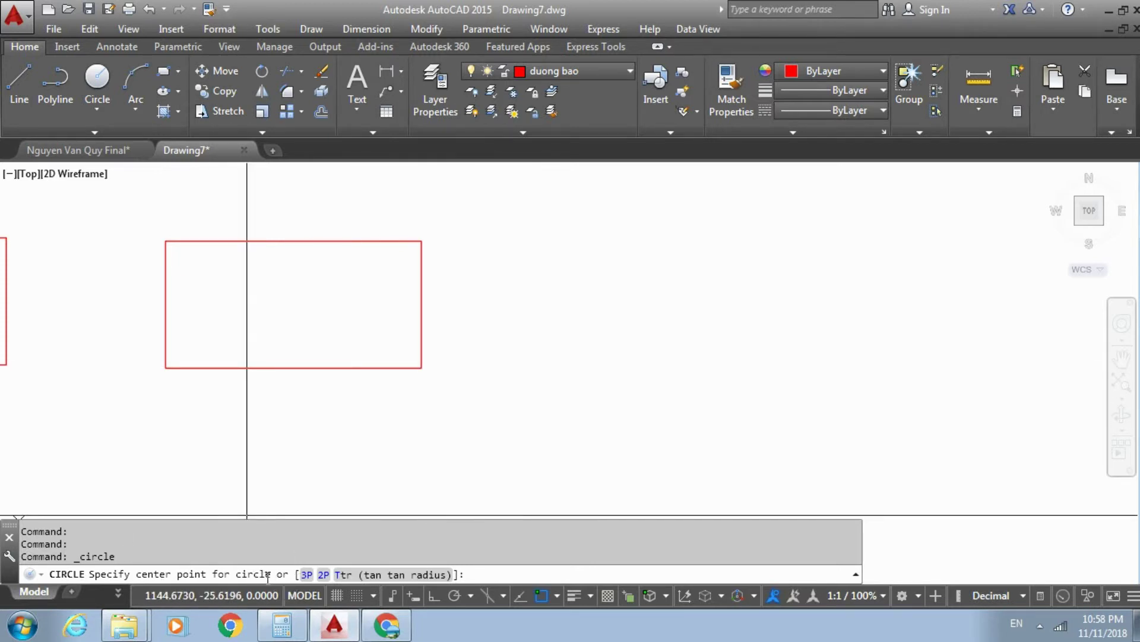
pyautogui.click(657, 327)
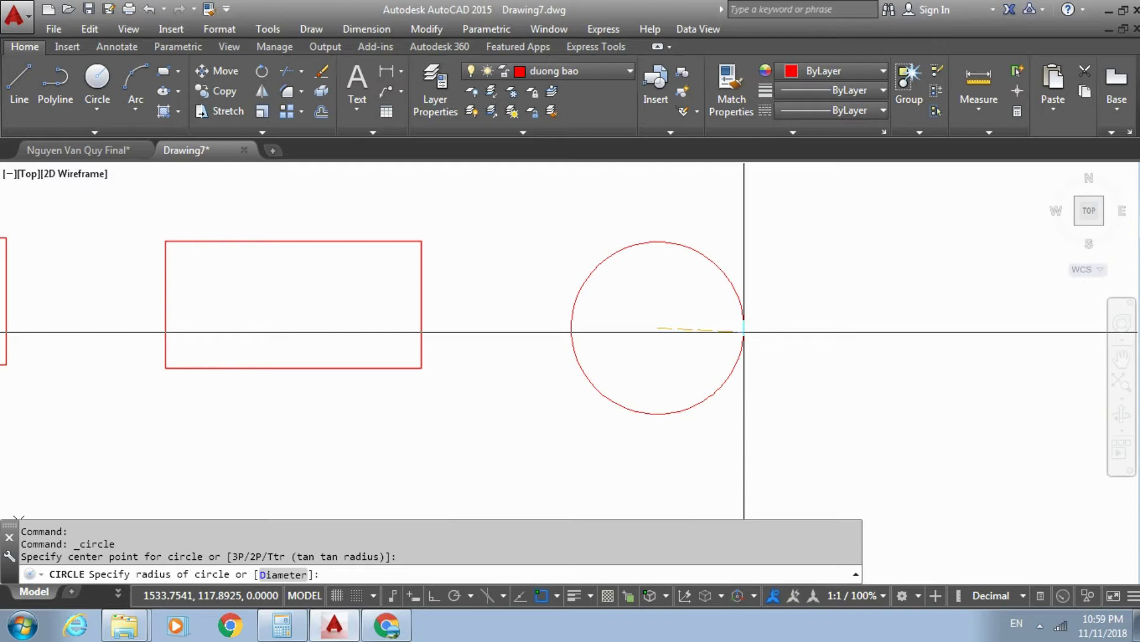
pyautogui.write('50')
pyautogui.press('Return')
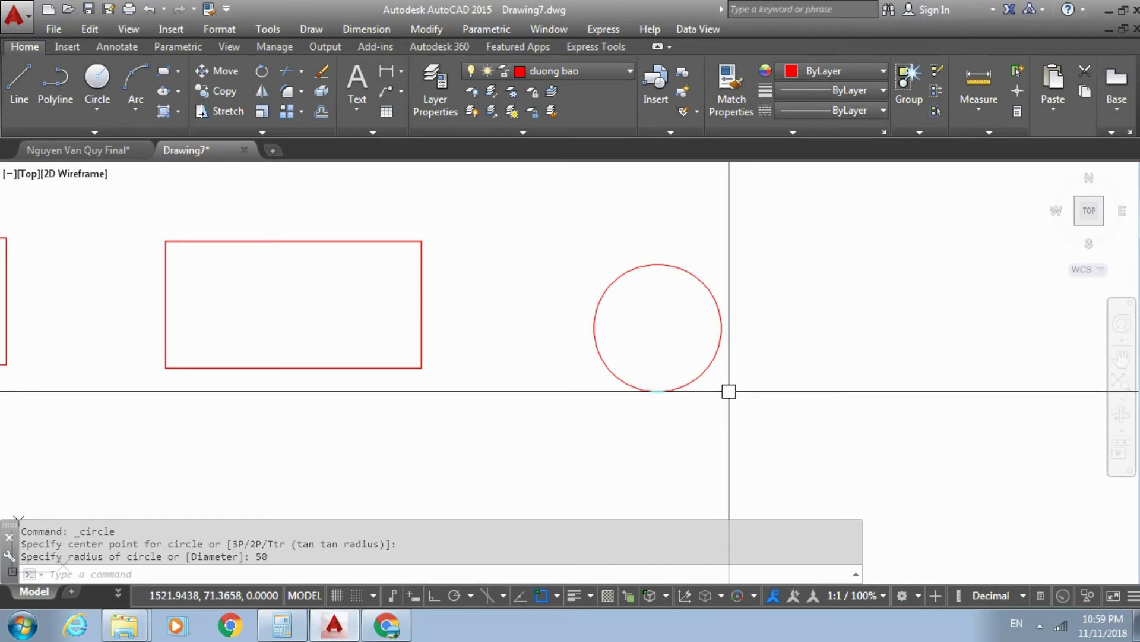
pyautogui.click(91, 89)
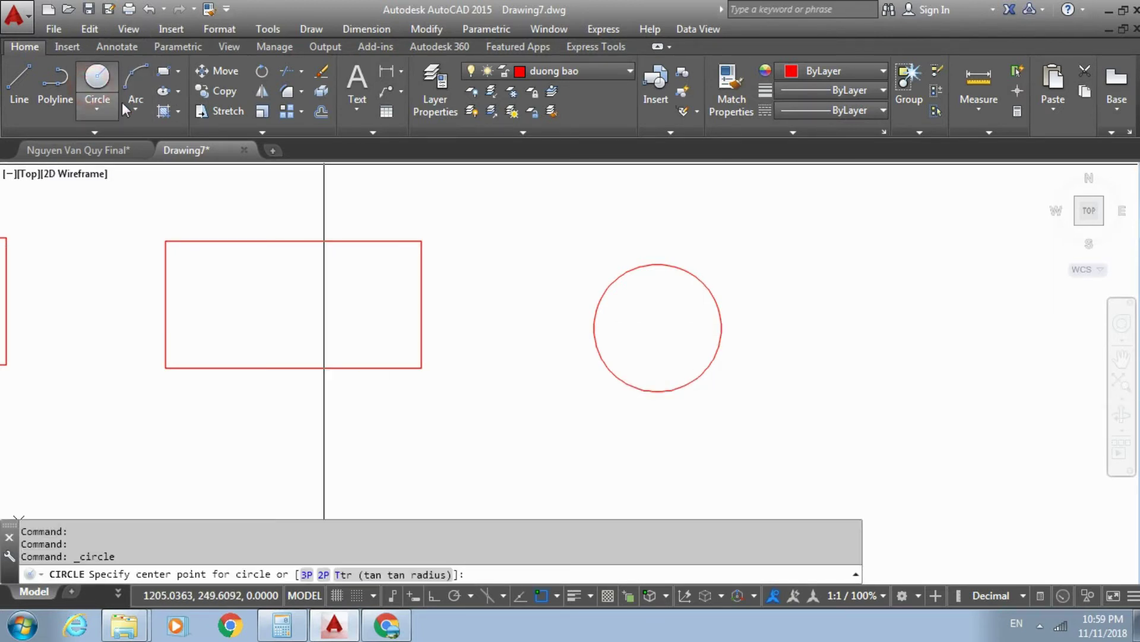
# Step: Add a diameter-200 circle overlapping the radius-50 circle, then zoom and pan out
pyautogui.click(822, 335)
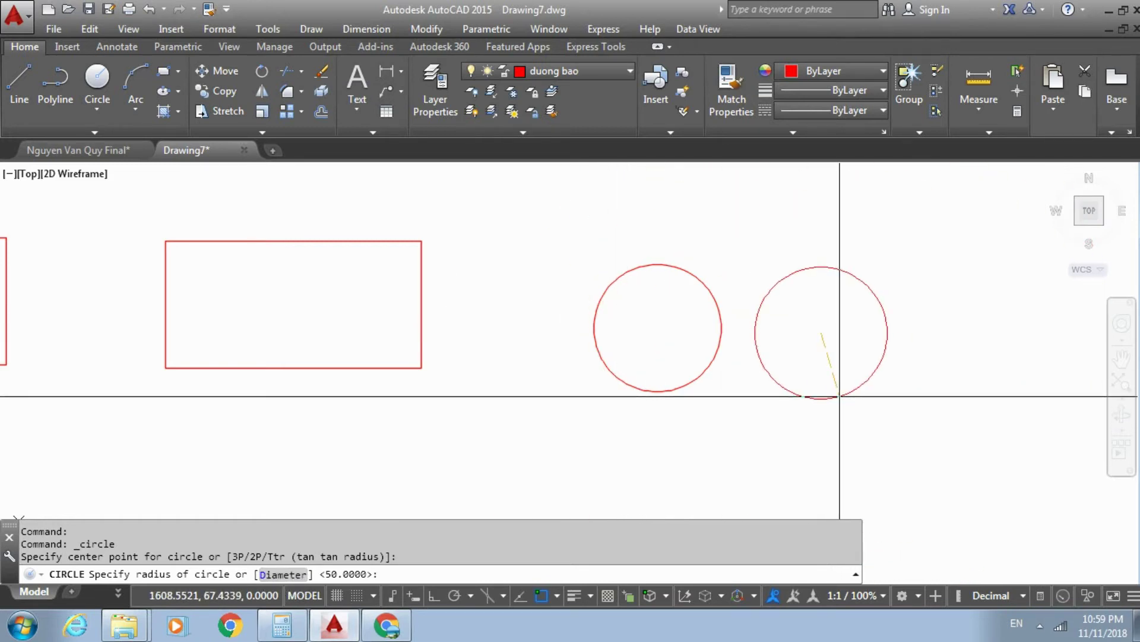
pyautogui.write('d')
pyautogui.press('Return')
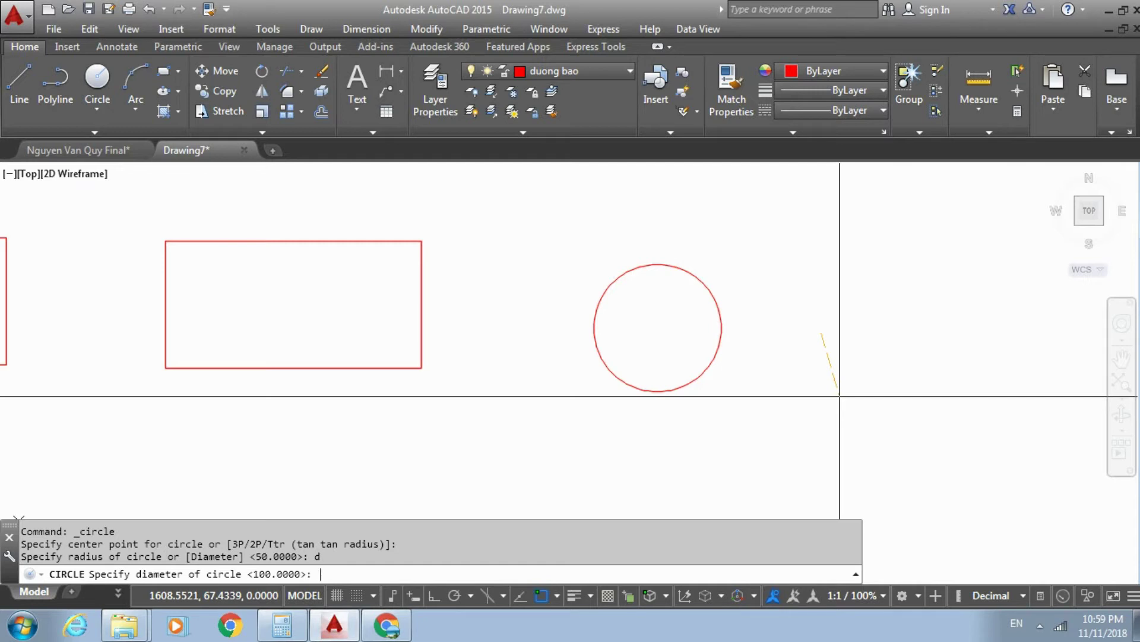
pyautogui.write('2000')
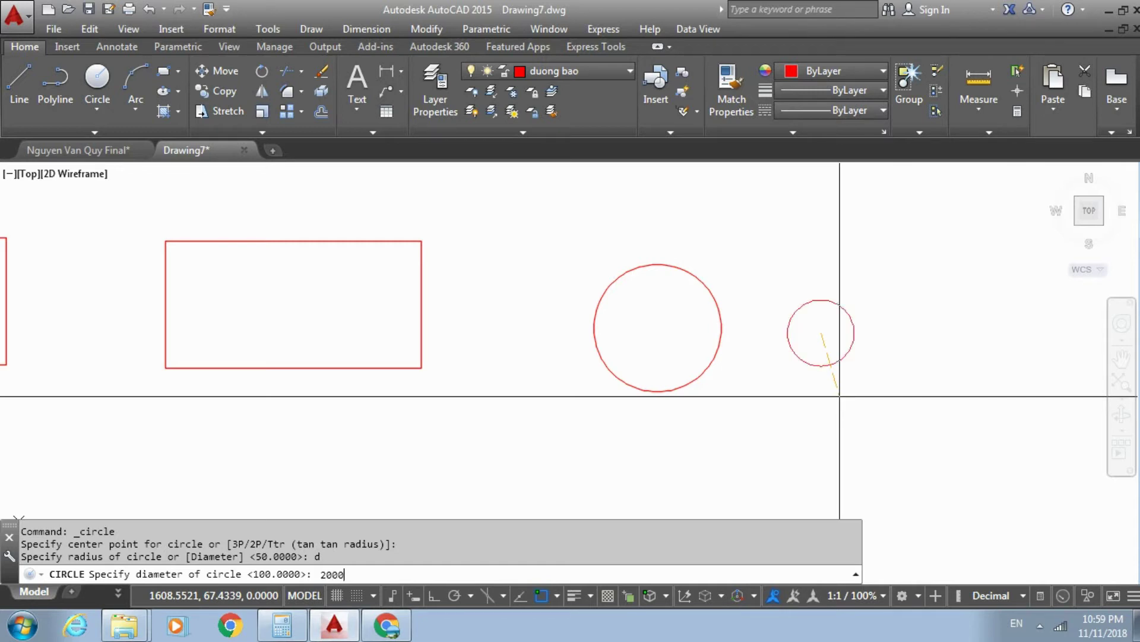
pyautogui.press('BackSpace')
pyautogui.press('Return')
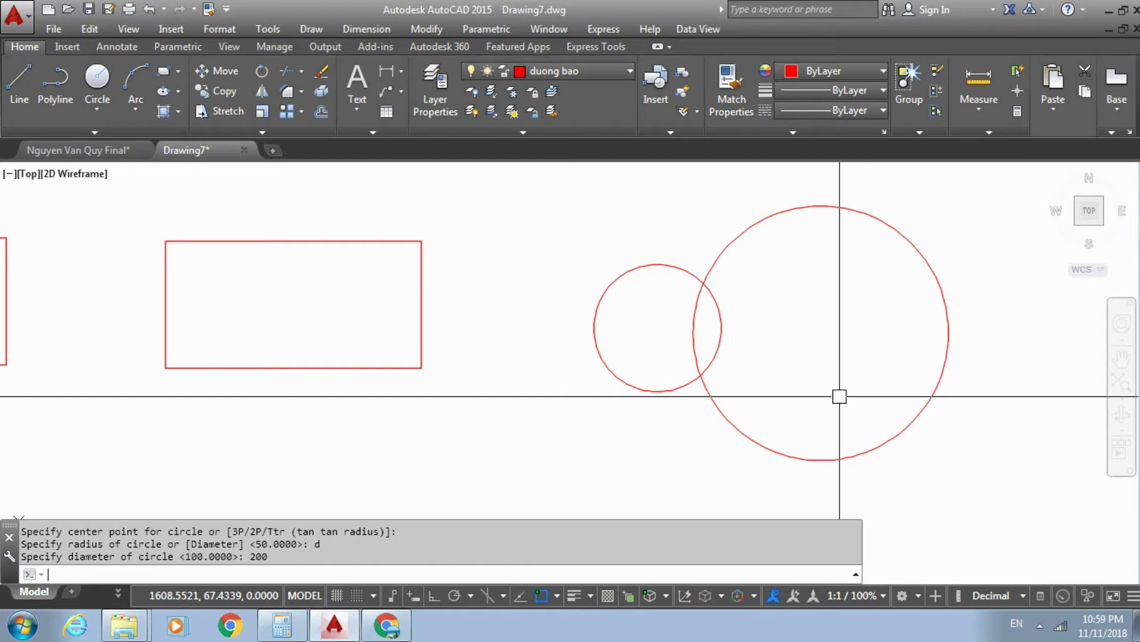
pyautogui.scroll(-2, 650, 402)
pyautogui.moveTo(574, 383); pyautogui.dragTo(668, 252, button='middle')
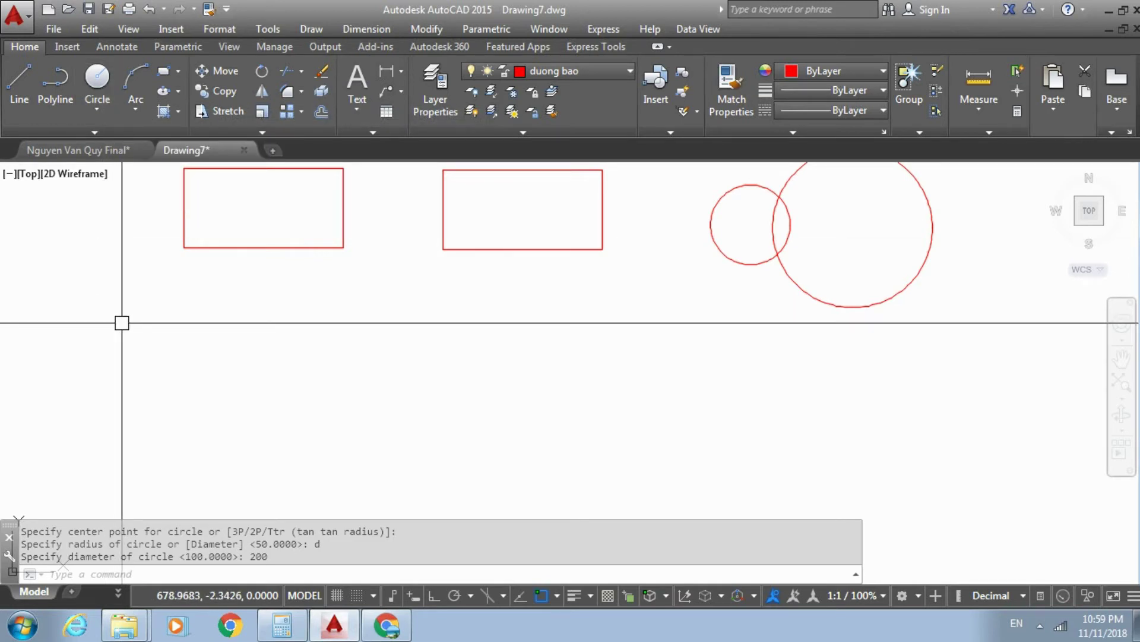
# Step: Draw a 3P circle through the left rectangle's bottom, left and top edge midpoints
pyautogui.write('1')
pyautogui.press('BackSpace')
pyautogui.write('c')
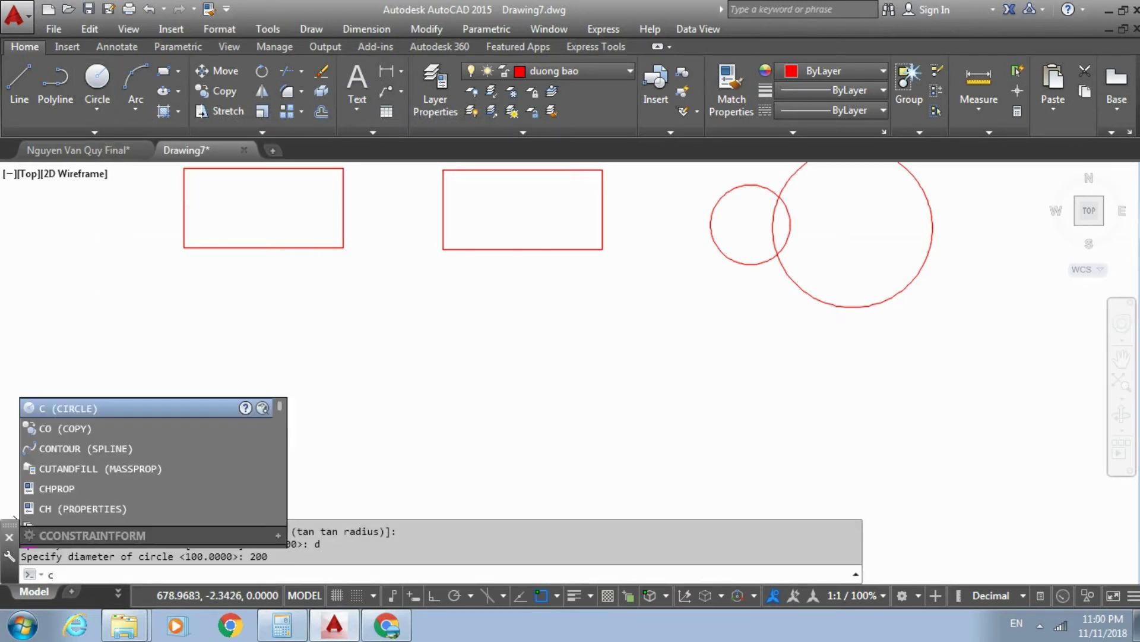
pyautogui.press('Return')
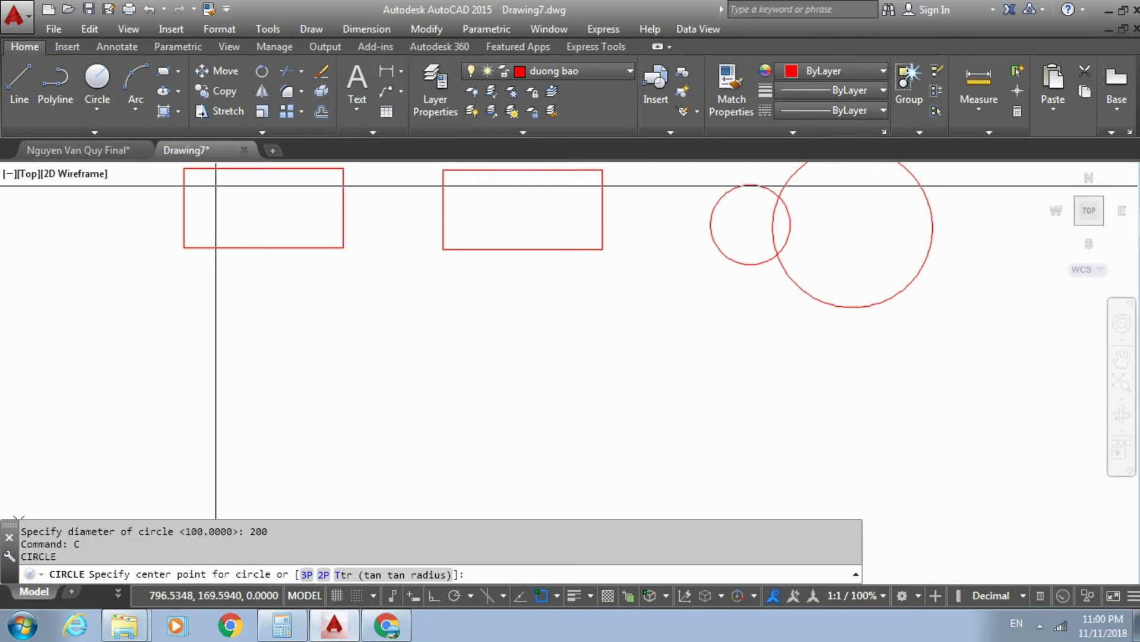
pyautogui.click(307, 575)
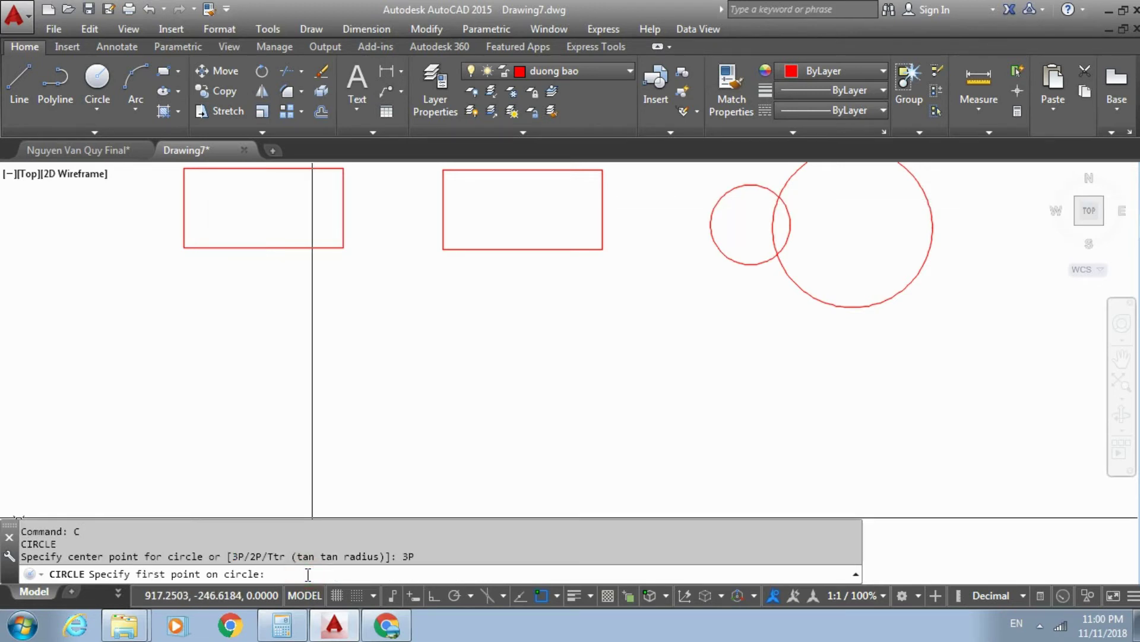
pyautogui.click(264, 247)
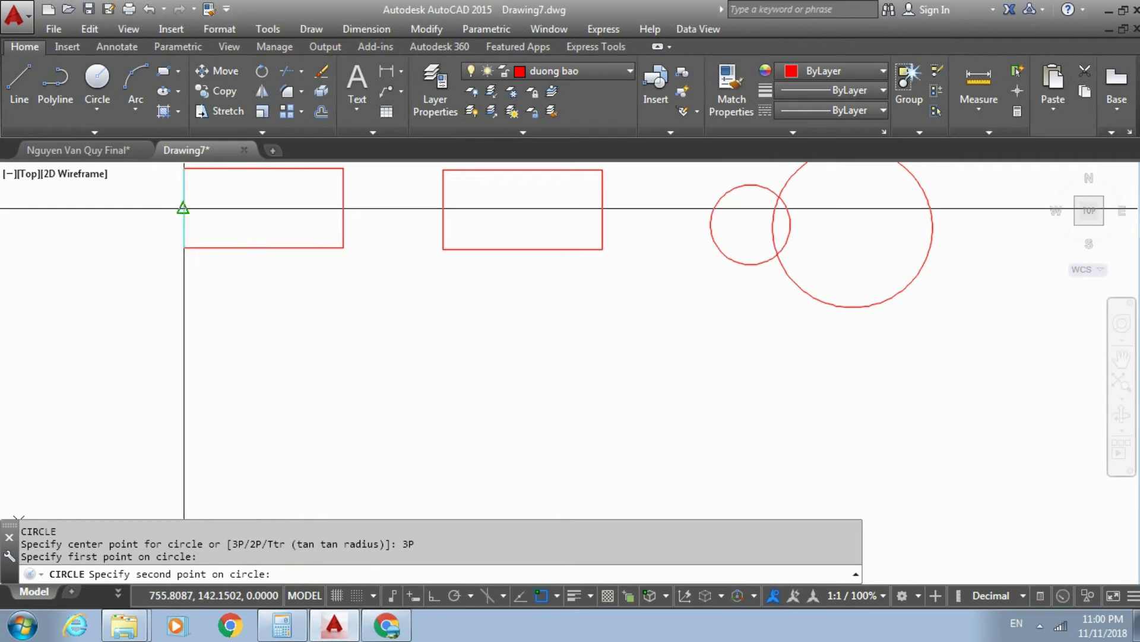
pyautogui.click(183, 208)
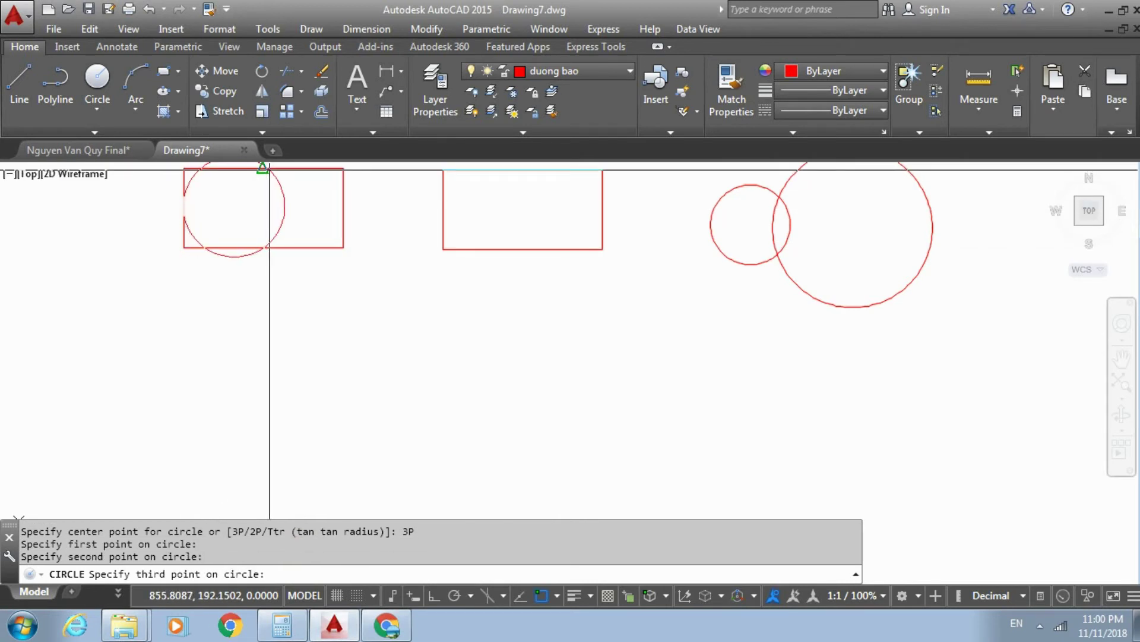
pyautogui.click(263, 168)
pyautogui.moveTo(263, 198); pyautogui.dragTo(284, 272, button='middle')
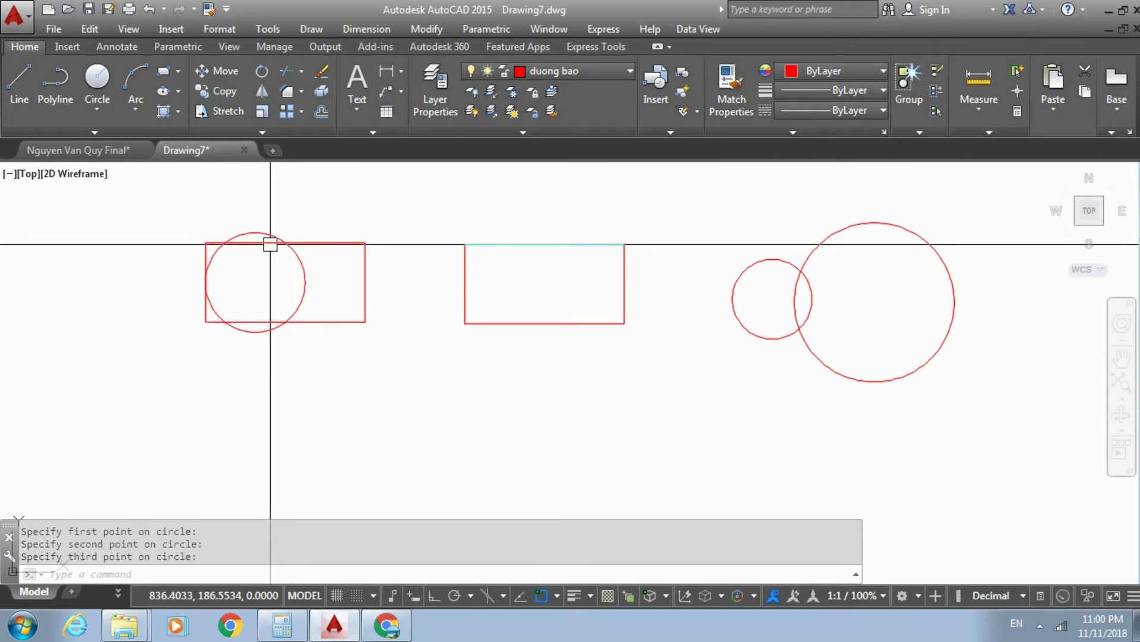
pyautogui.click(299, 273)
pyautogui.press('Escape')
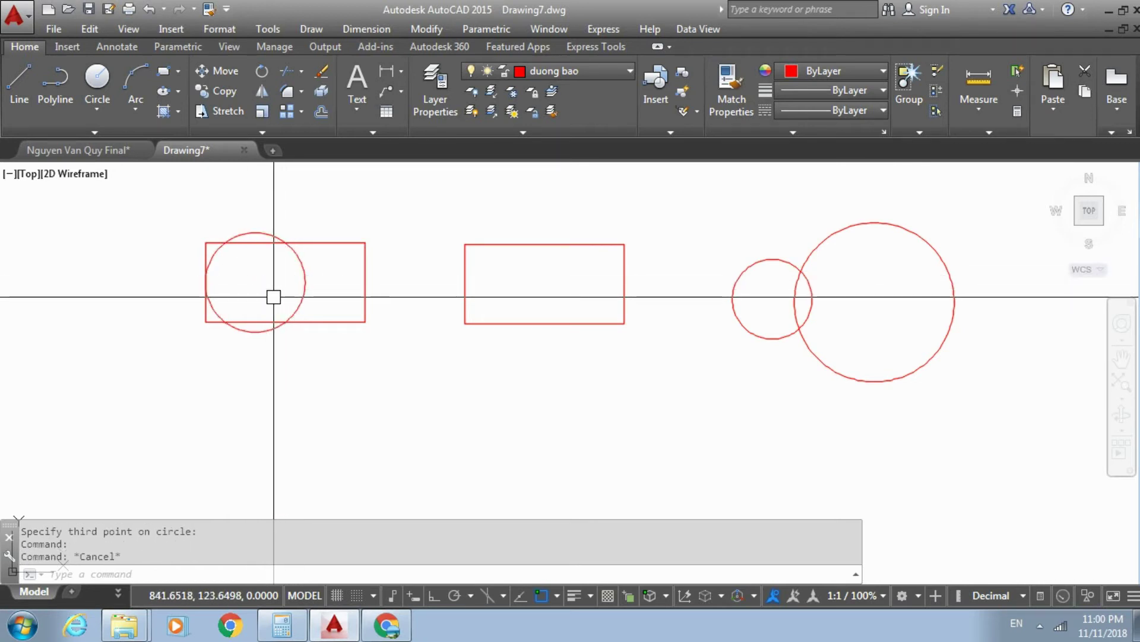
pyautogui.press('space')
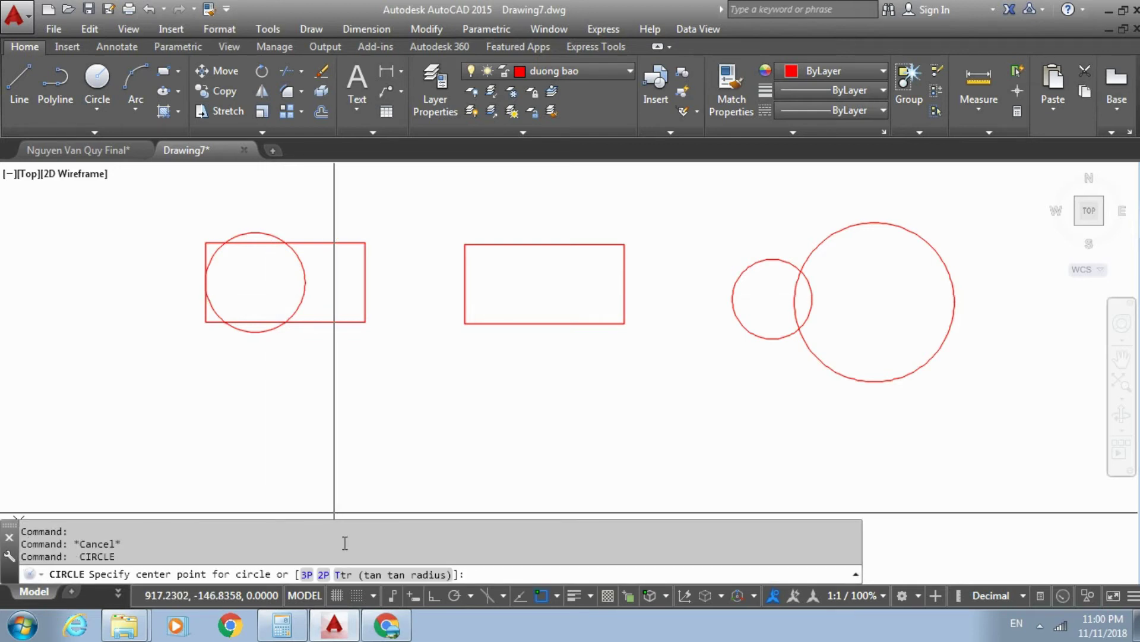
# Step: Draw a 2P circle from the middle rectangle's bottom-edge midpoint to its top-edge midpoint
pyautogui.click(323, 575)
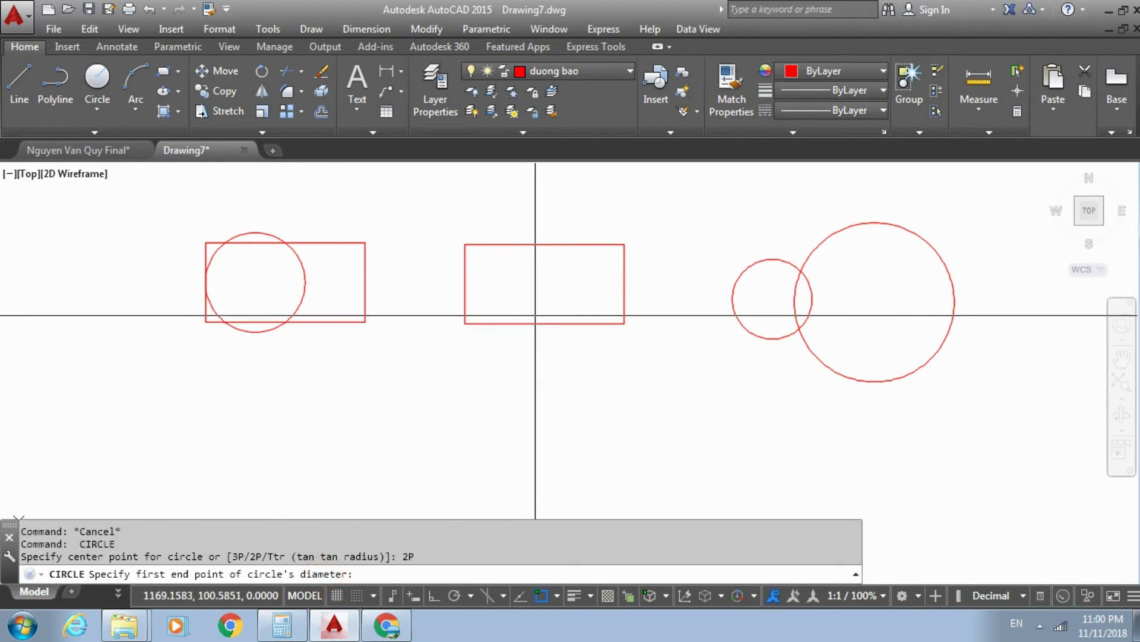
pyautogui.click(544, 323)
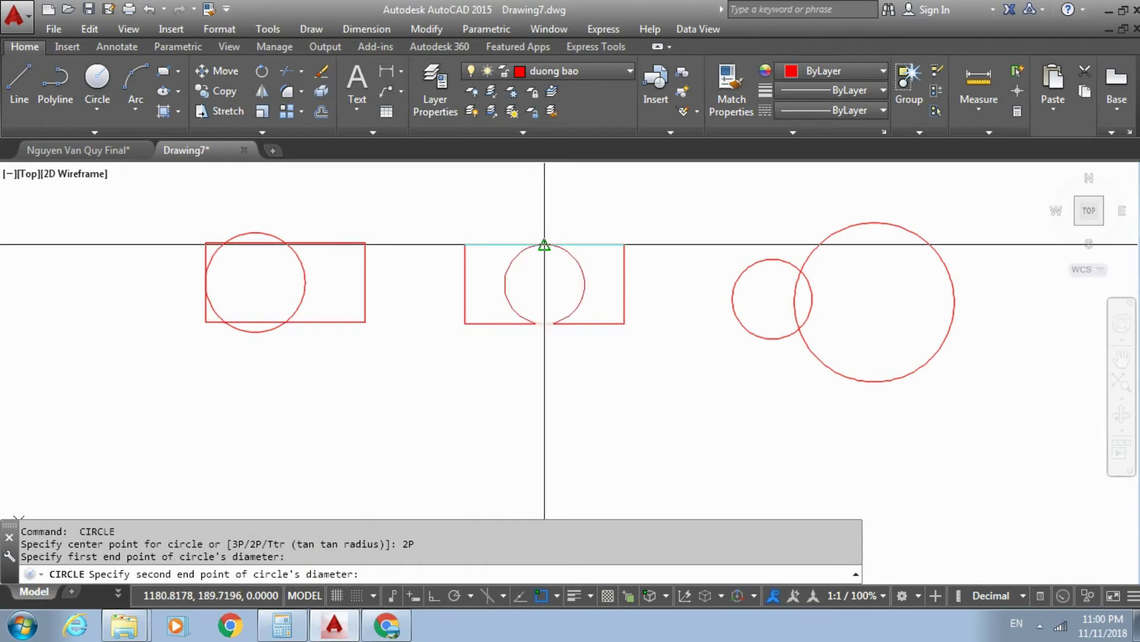
pyautogui.click(544, 244)
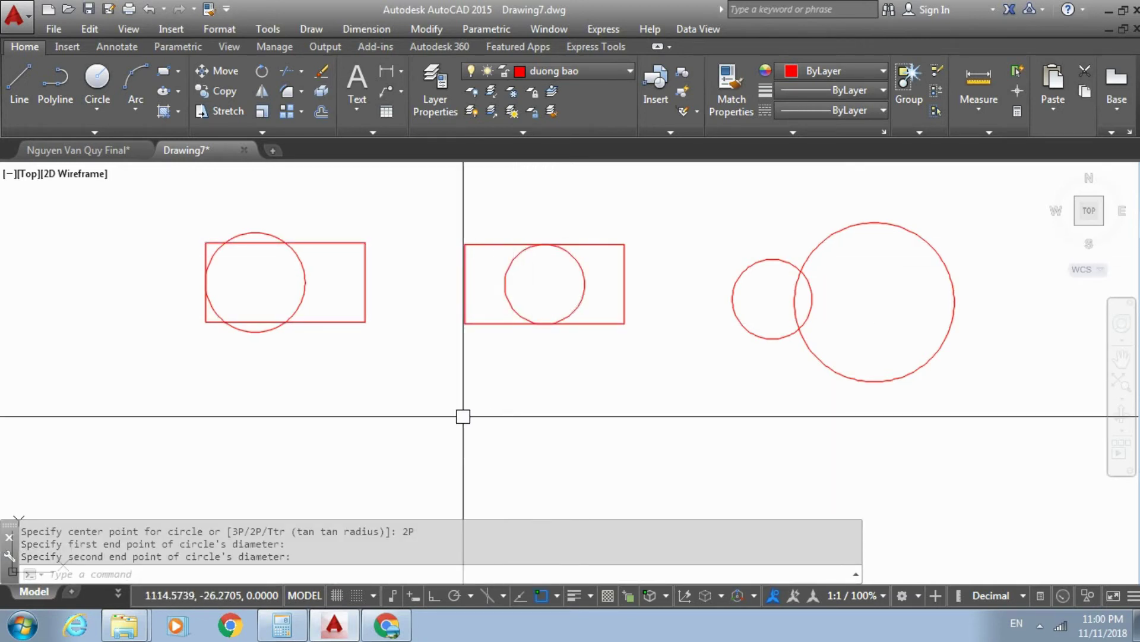
pyautogui.scroll(-3, 461, 412)
pyautogui.moveTo(484, 408); pyautogui.dragTo(461, 357, button='middle')
# Step: Scroll the mouse wheel in and out repeatedly to adjust the view of the shapes
pyautogui.click(796, 219)
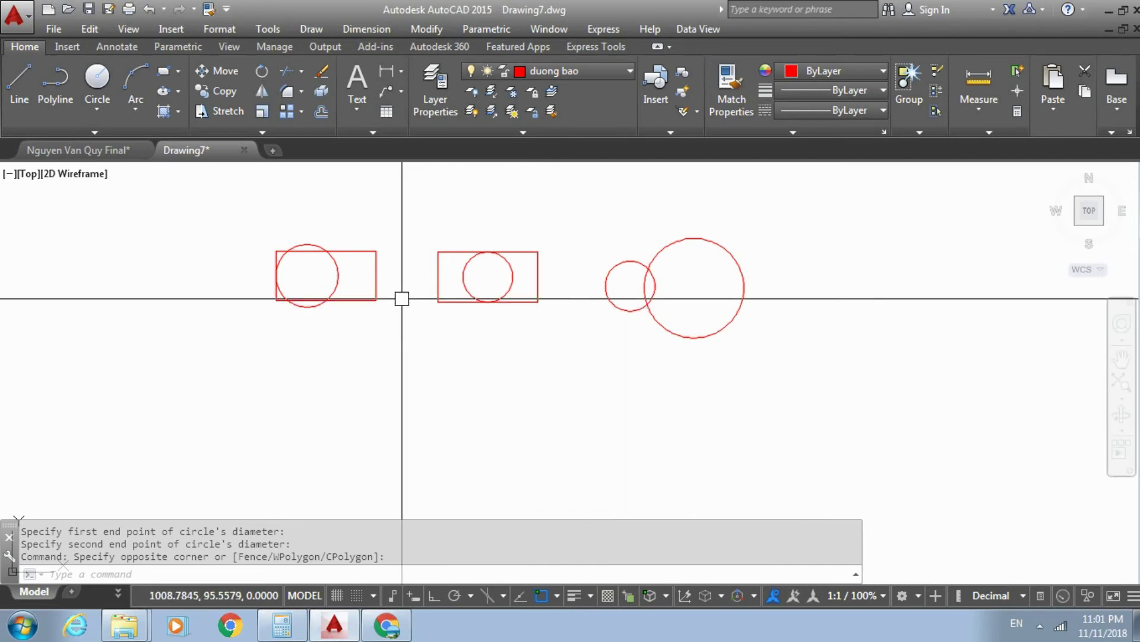
pyautogui.scroll(3, 309, 267)
pyautogui.scroll(-5, 319, 274)
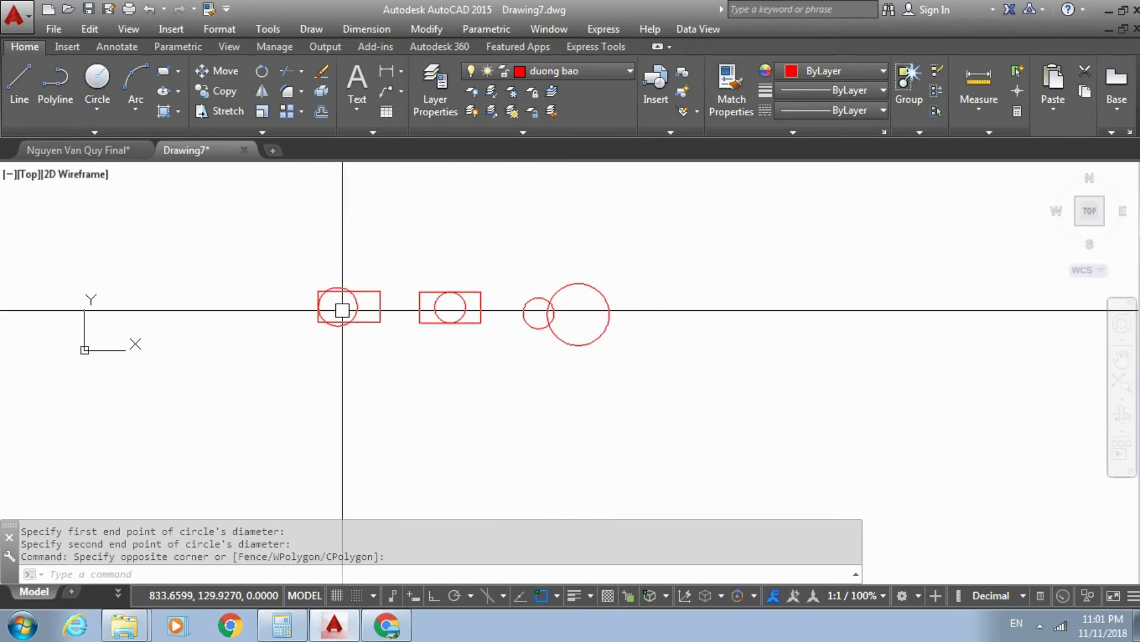
pyautogui.scroll(7, 339, 309)
pyautogui.scroll(1, 339, 309)
pyautogui.scroll(-4, 339, 308)
pyautogui.scroll(6, 338, 315)
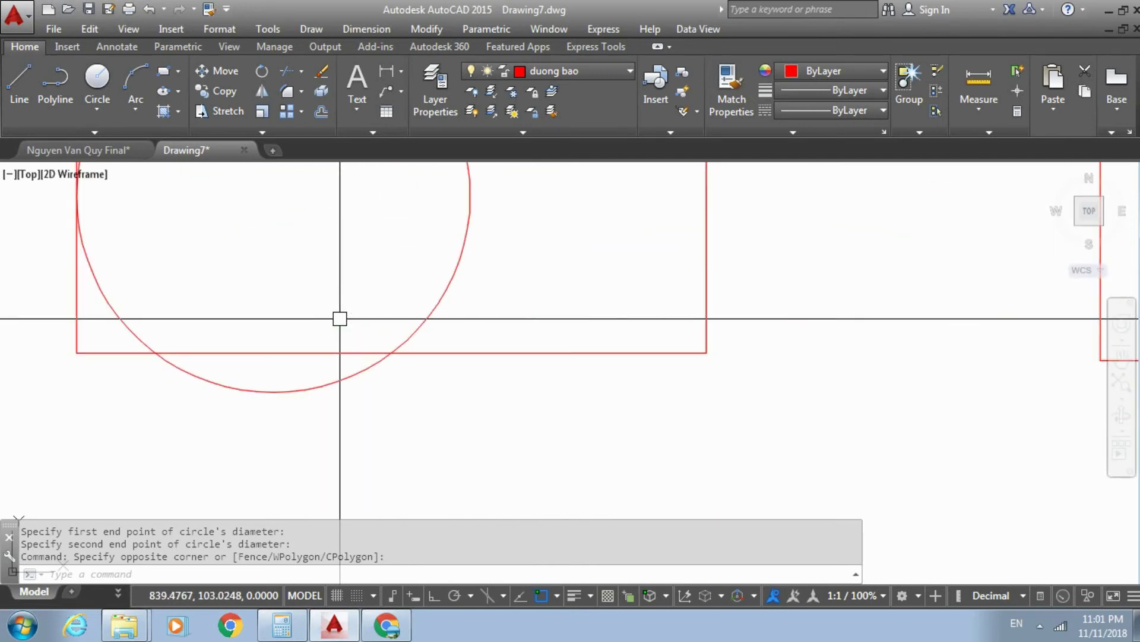
pyautogui.scroll(-6, 339, 320)
pyautogui.scroll(1, 339, 324)
pyautogui.scroll(3, 346, 298)
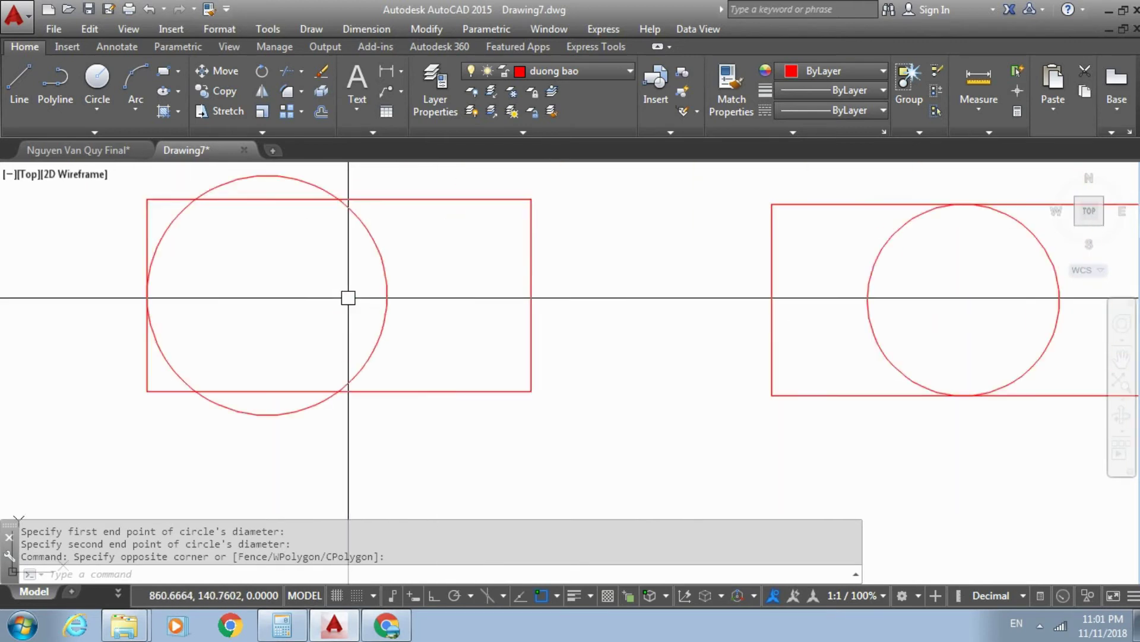
pyautogui.scroll(-4, 348, 298)
pyautogui.scroll(2, 348, 298)
pyautogui.scroll(2, 348, 298)
pyautogui.scroll(-3, 348, 298)
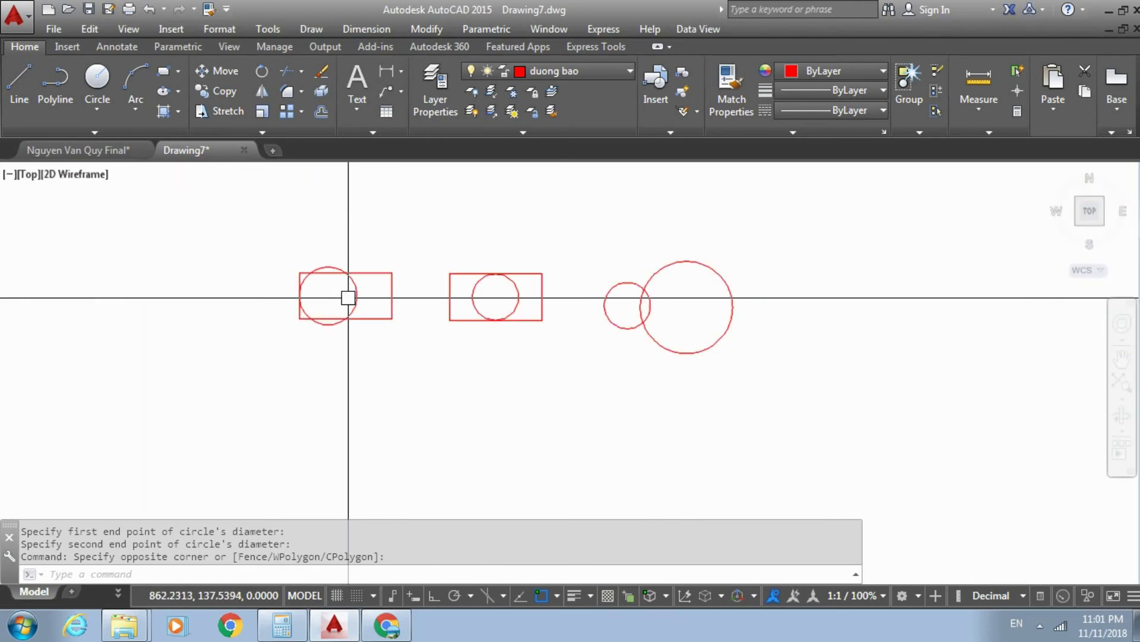
pyautogui.scroll(2, 348, 298)
pyautogui.scroll(-4, 348, 297)
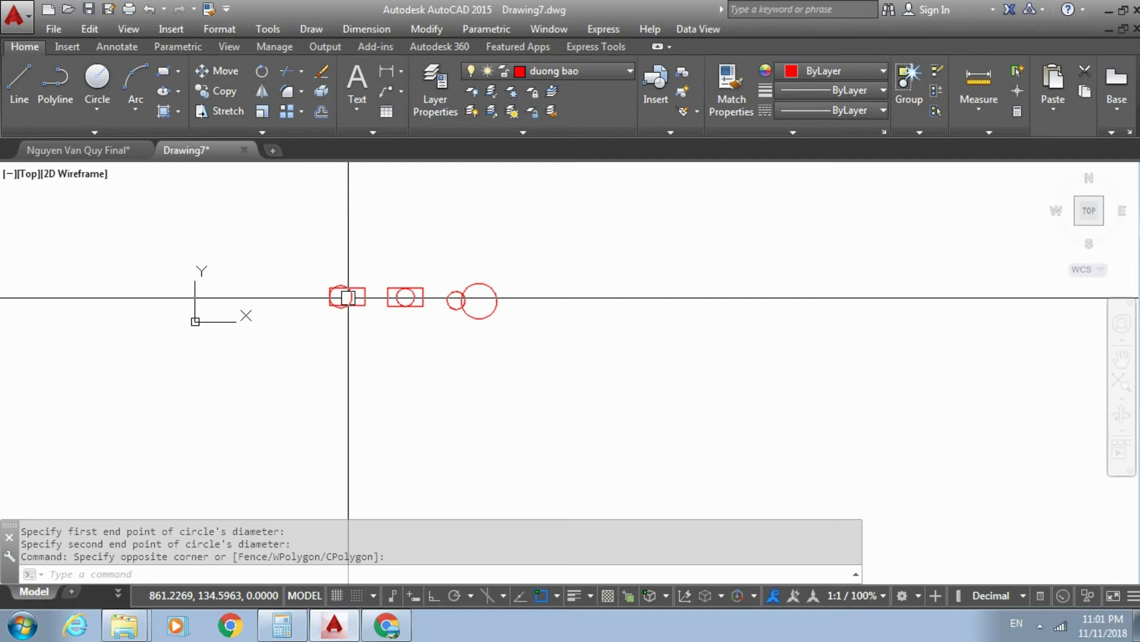
# Step: Window-zoom onto the leftmost rectangle and its circle, then start ZOOM with the All option
pyautogui.write('z')
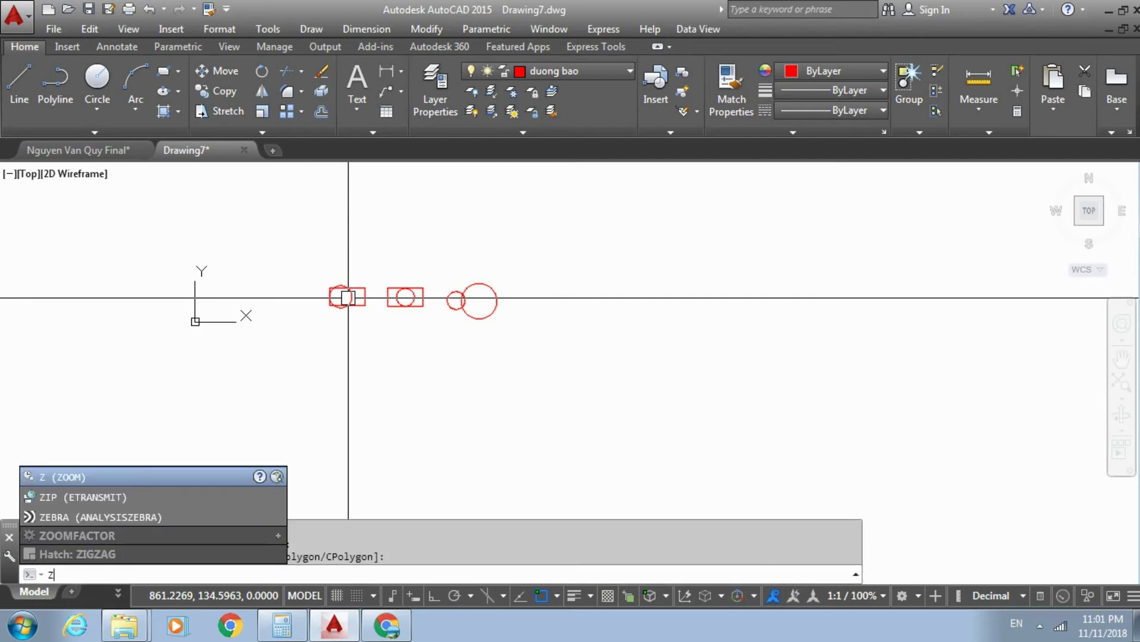
pyautogui.press('Return')
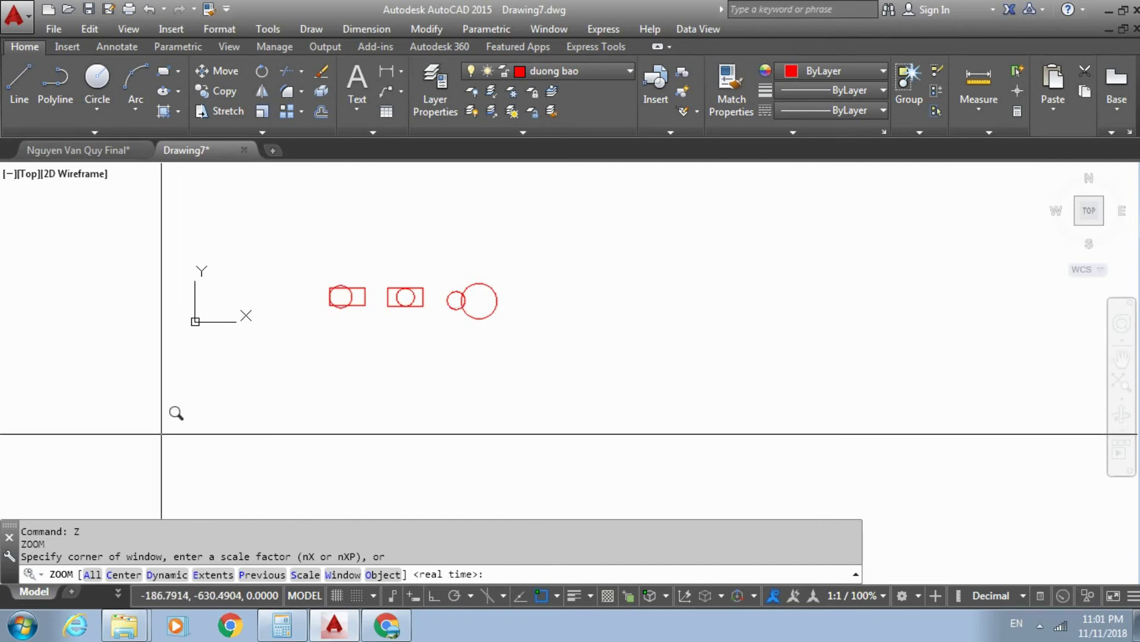
pyautogui.click(326, 281)
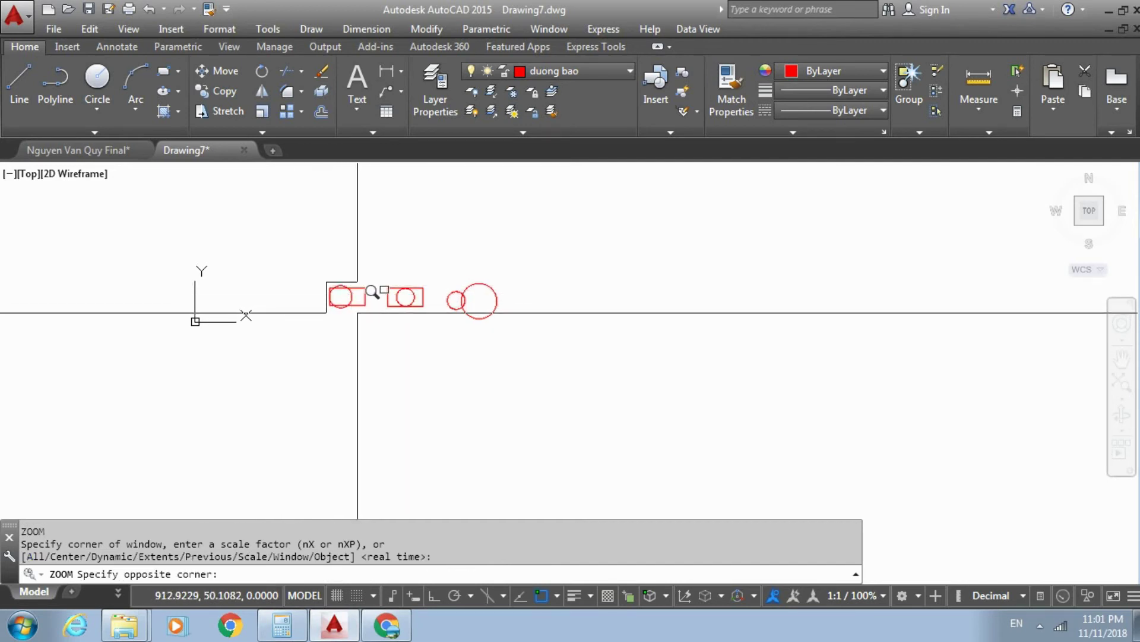
pyautogui.click(358, 313)
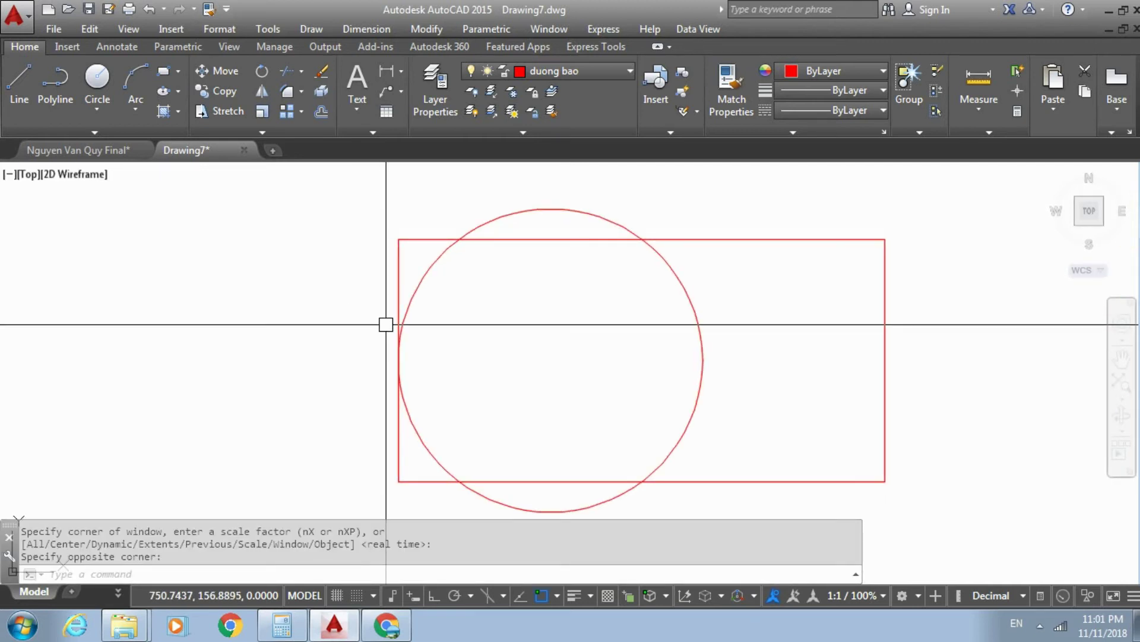
pyautogui.write('z')
pyautogui.press('Return')
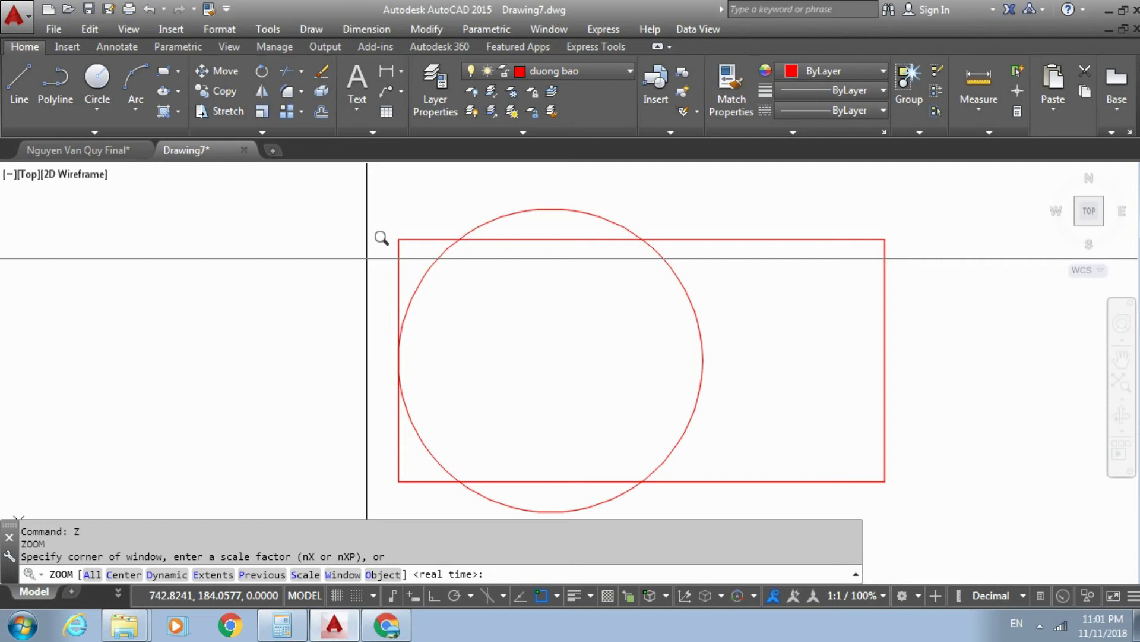
pyautogui.write('a')
# Step: Zoom All to show every shape, pan them upper-left, and briefly switch to Chrome
pyautogui.press('Return')
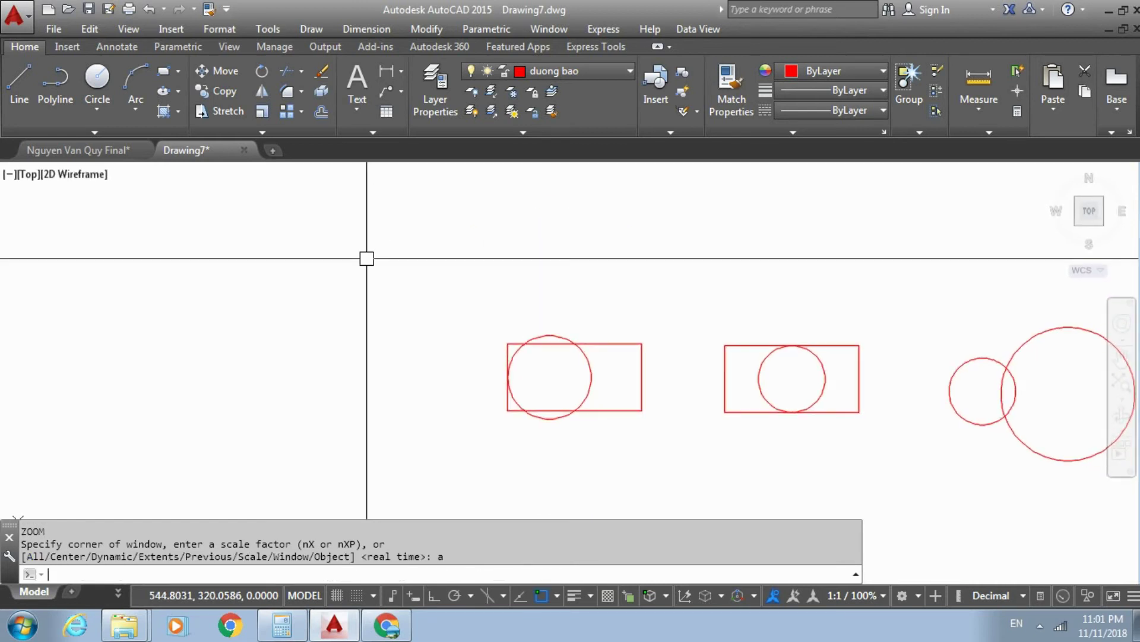
pyautogui.moveTo(838, 402)
pyautogui.mouseDown(button='middle')
pyautogui.moveTo(555, 382)
pyautogui.moveTo(510, 341)
pyautogui.moveTo(369, 319)
pyautogui.moveTo(501, 318)
pyautogui.moveTo(446, 320)
pyautogui.mouseUp(button='middle')
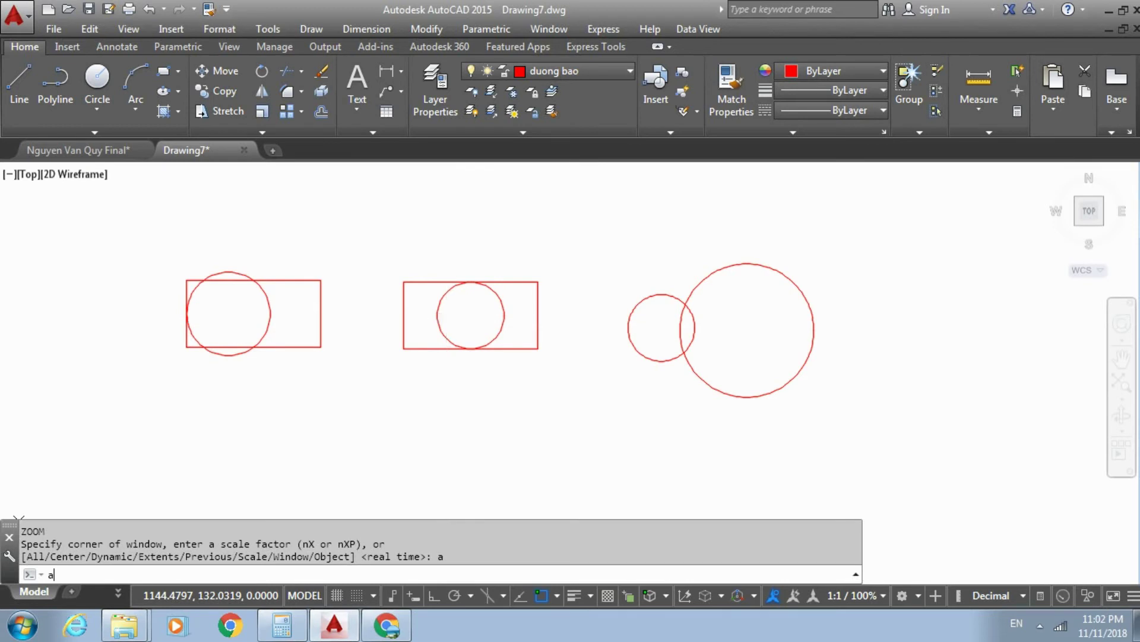
pyautogui.write('z')
pyautogui.press('Return')
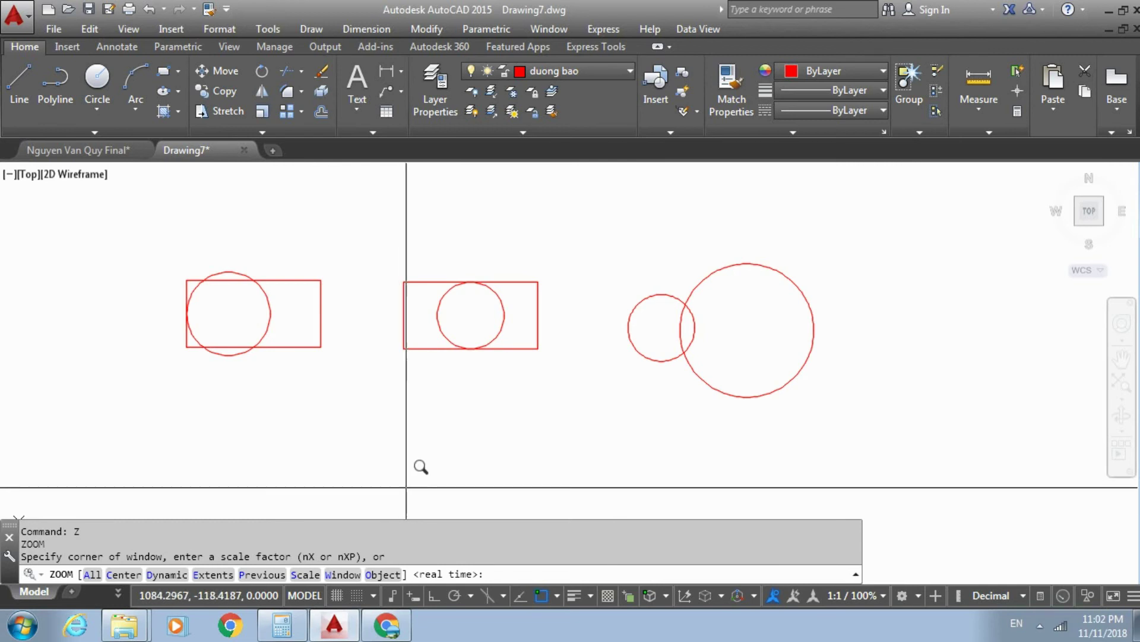
pyautogui.press('Escape')
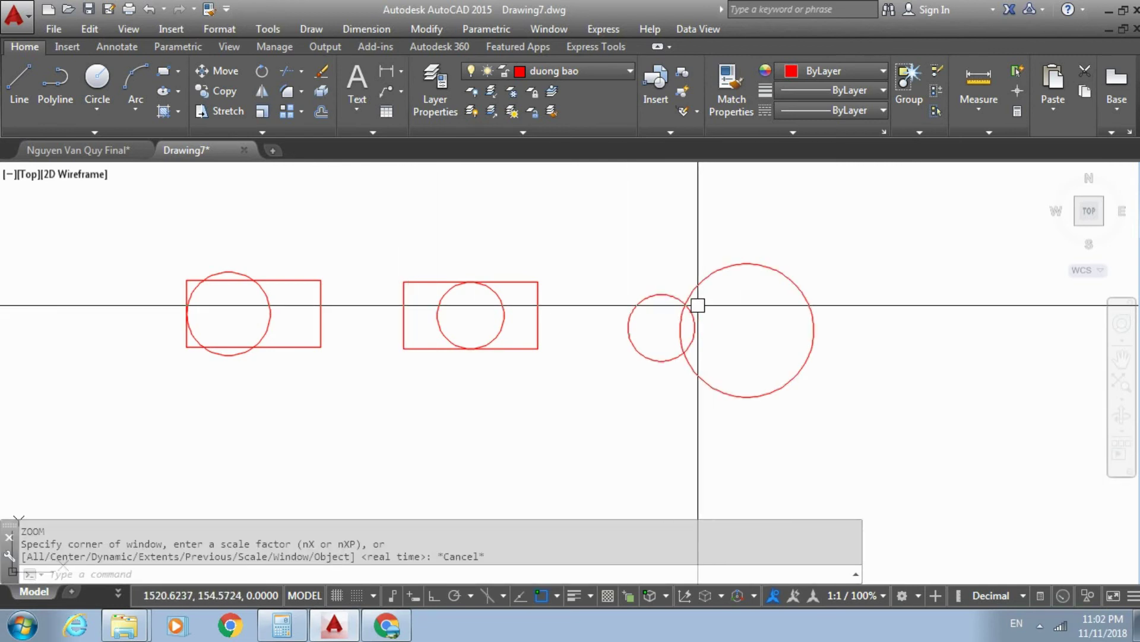
pyautogui.click(385, 633)
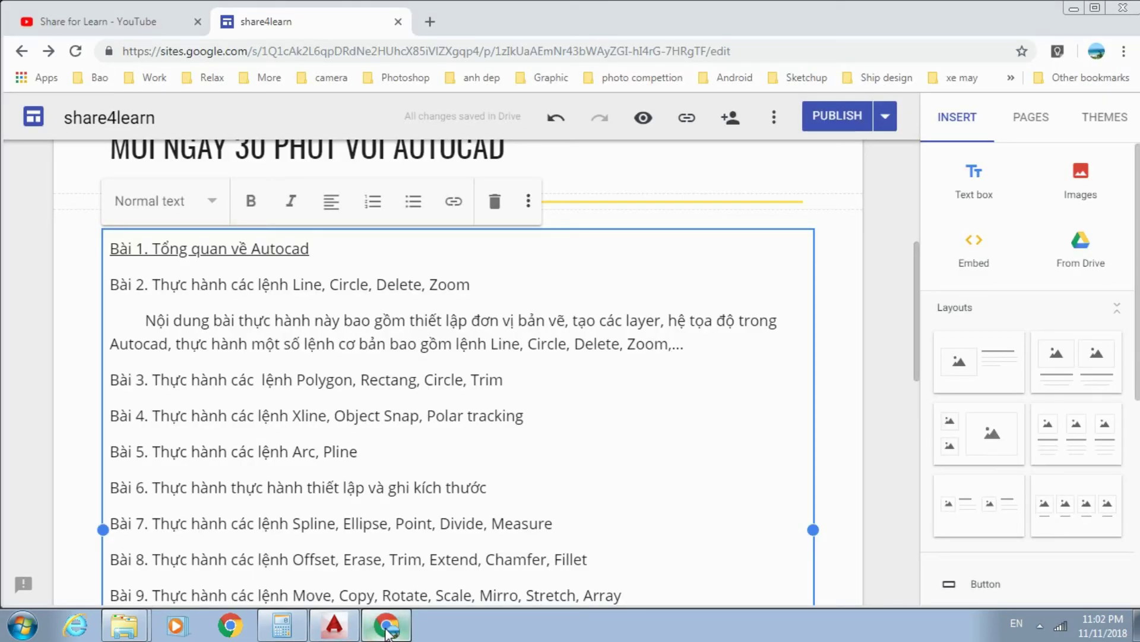
pyautogui.click(386, 630)
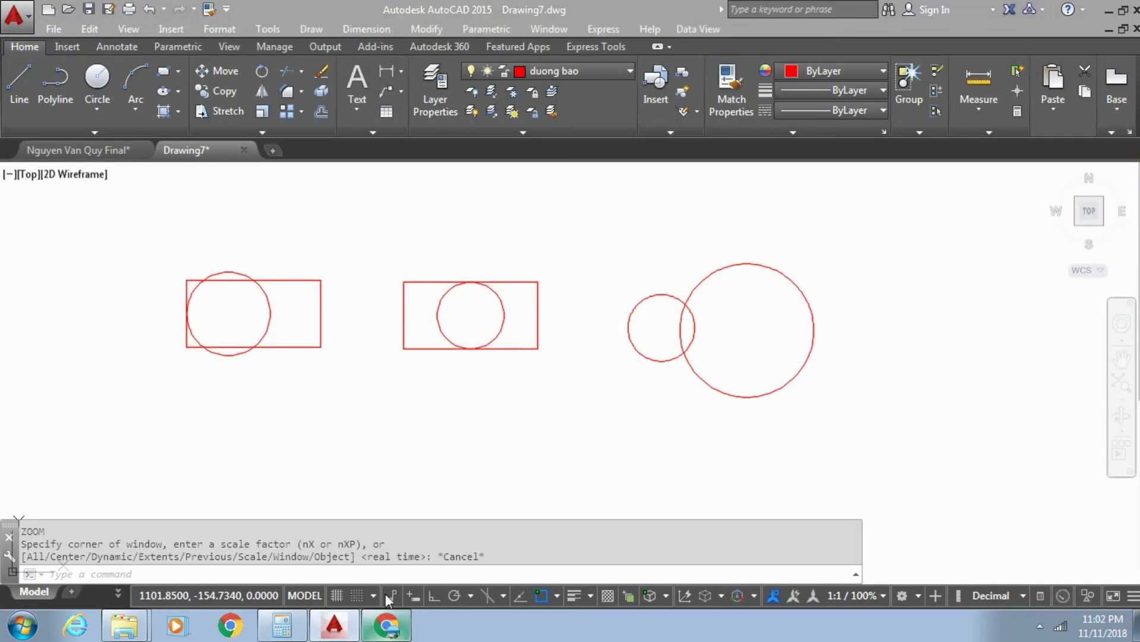
# Step: Delete the middle rectangle's bottom and top edges
pyautogui.click(440, 348)
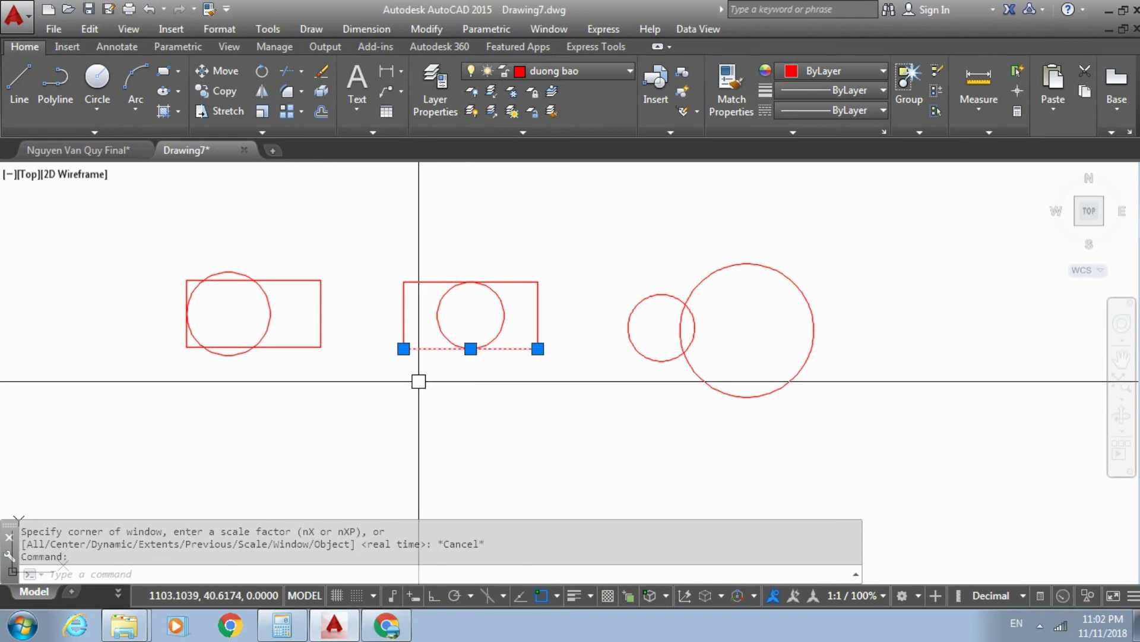
pyautogui.press('Delete')
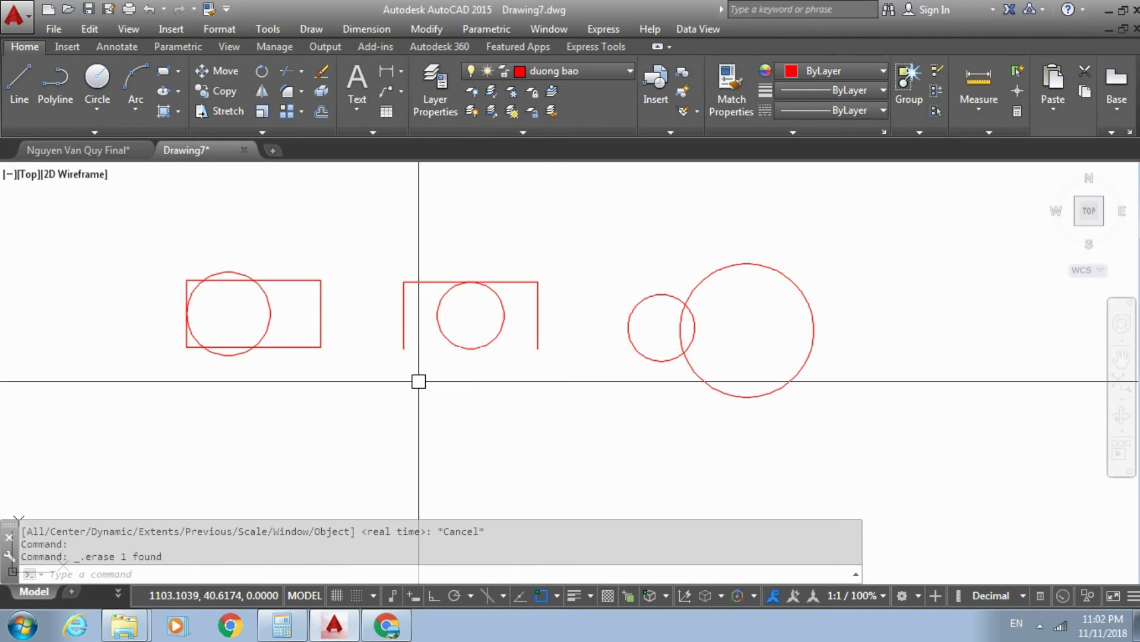
pyautogui.click(421, 282)
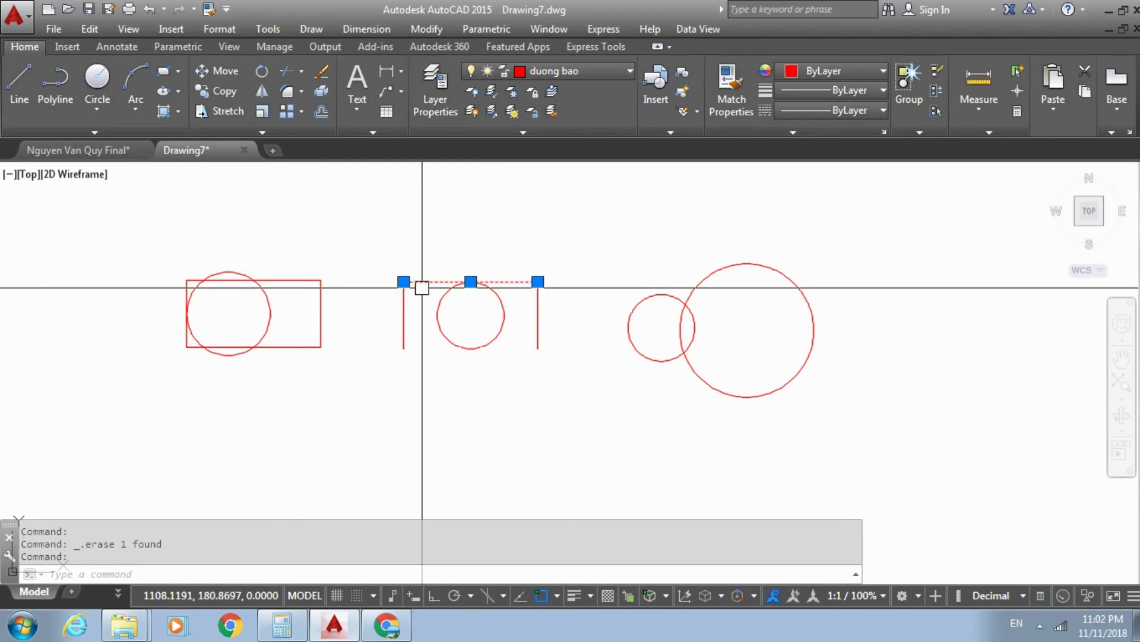
pyautogui.press('Delete')
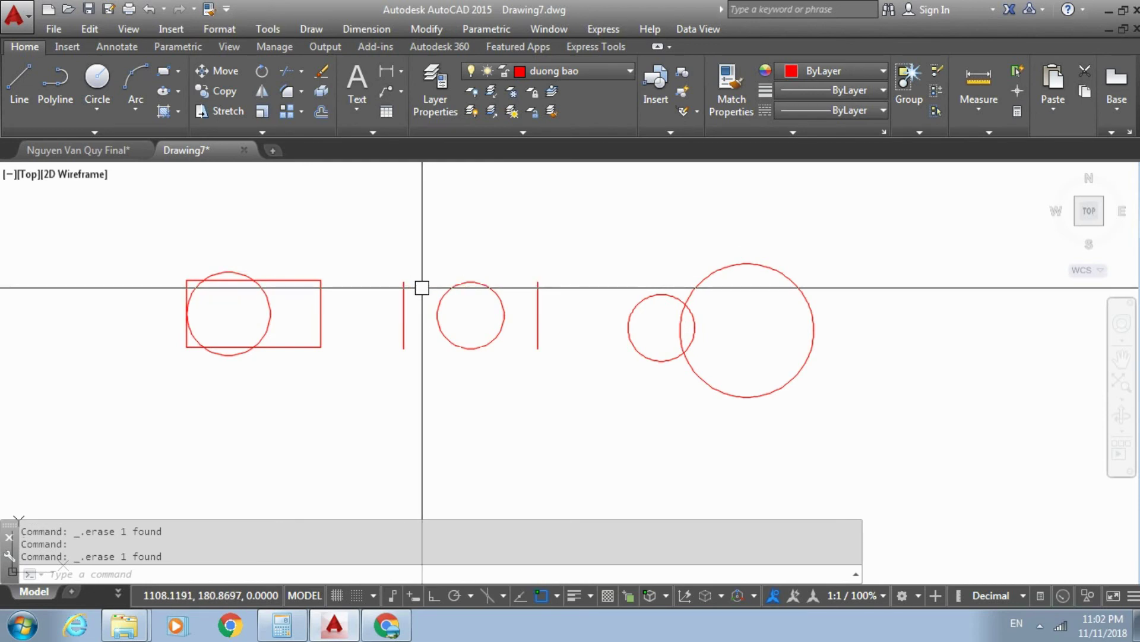
# Step: Erase the left rectangle's right and bottom edges with the E command
pyautogui.click(320, 331)
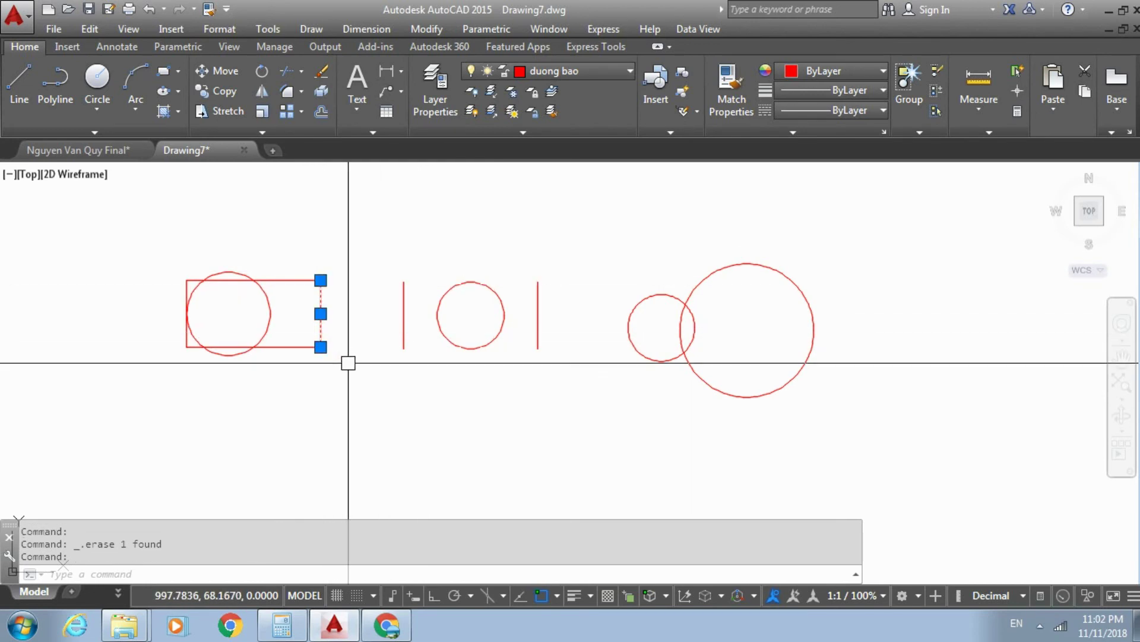
pyautogui.write('ar')
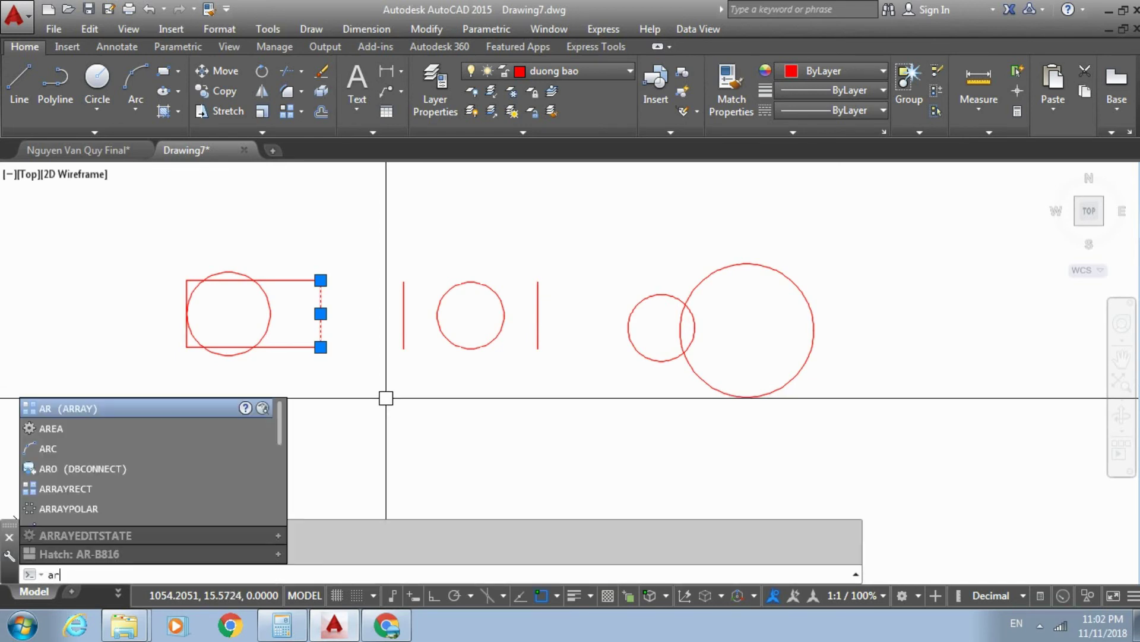
pyautogui.press('BackSpace')
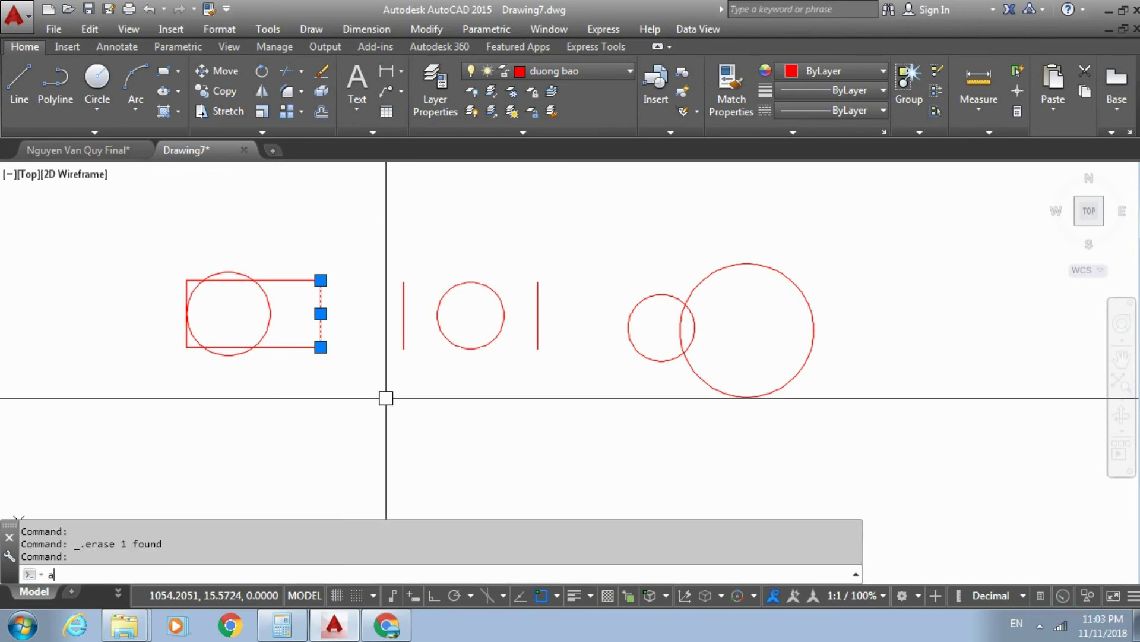
pyautogui.write('r')
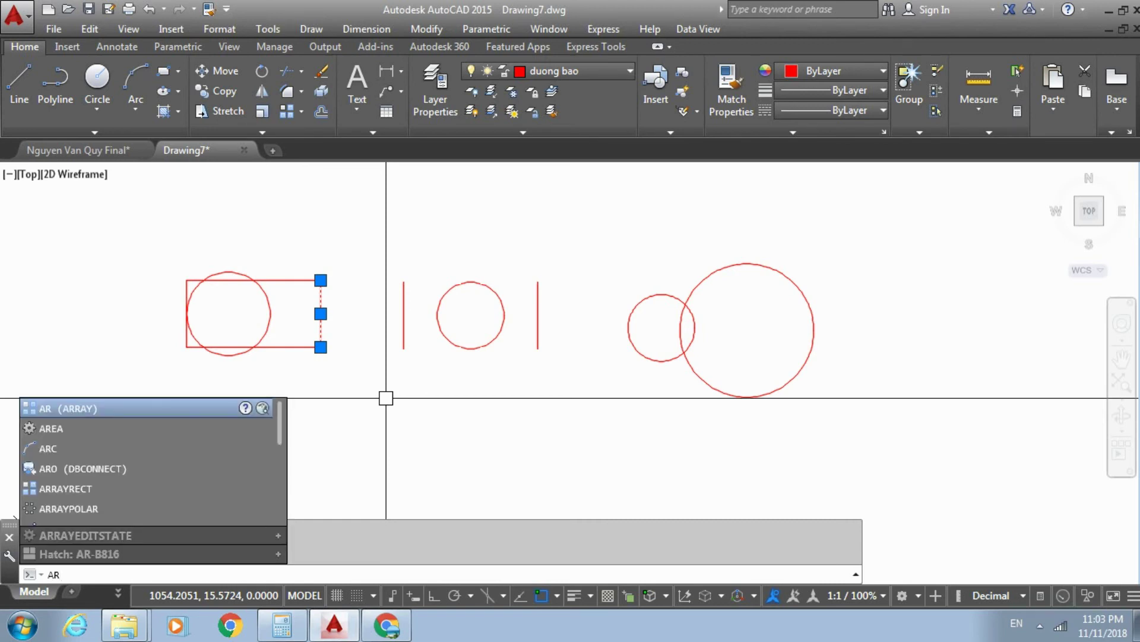
pyautogui.press('BackSpace')
pyautogui.press('BackSpace')
pyautogui.press('Delete')
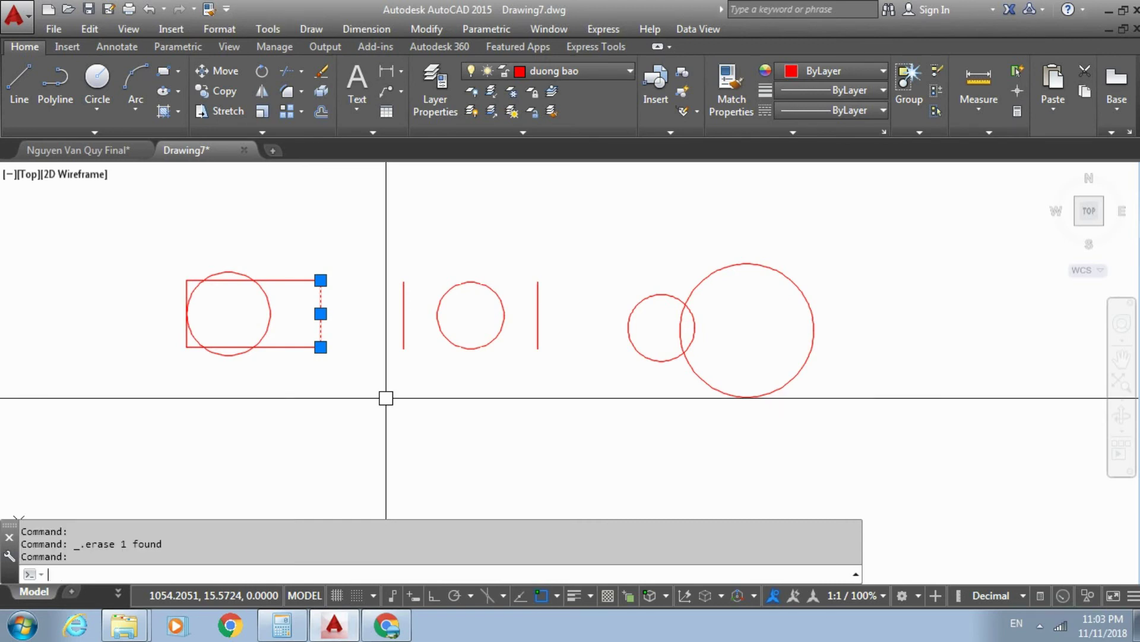
pyautogui.write('E')
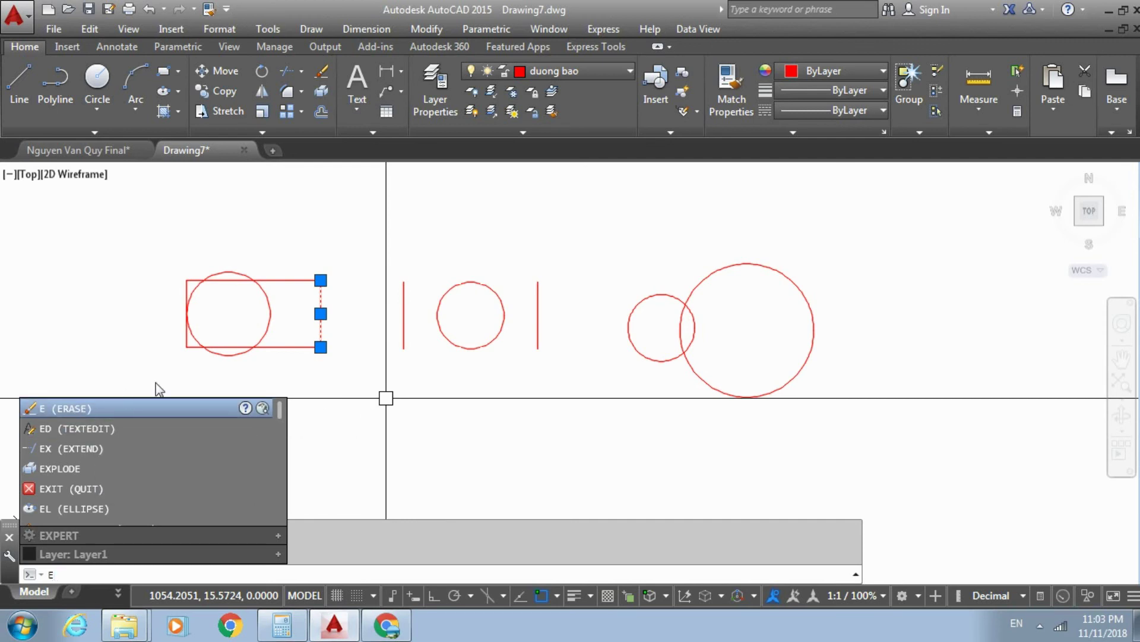
pyautogui.press('Return')
pyautogui.click(308, 348)
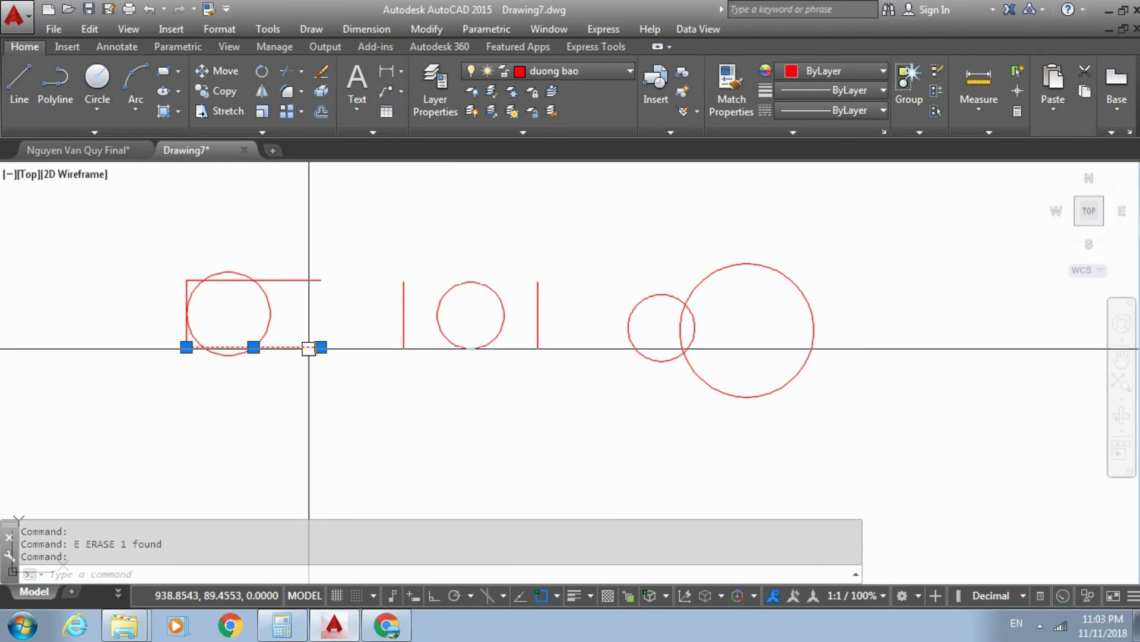
pyautogui.write('E')
pyautogui.press('Return')
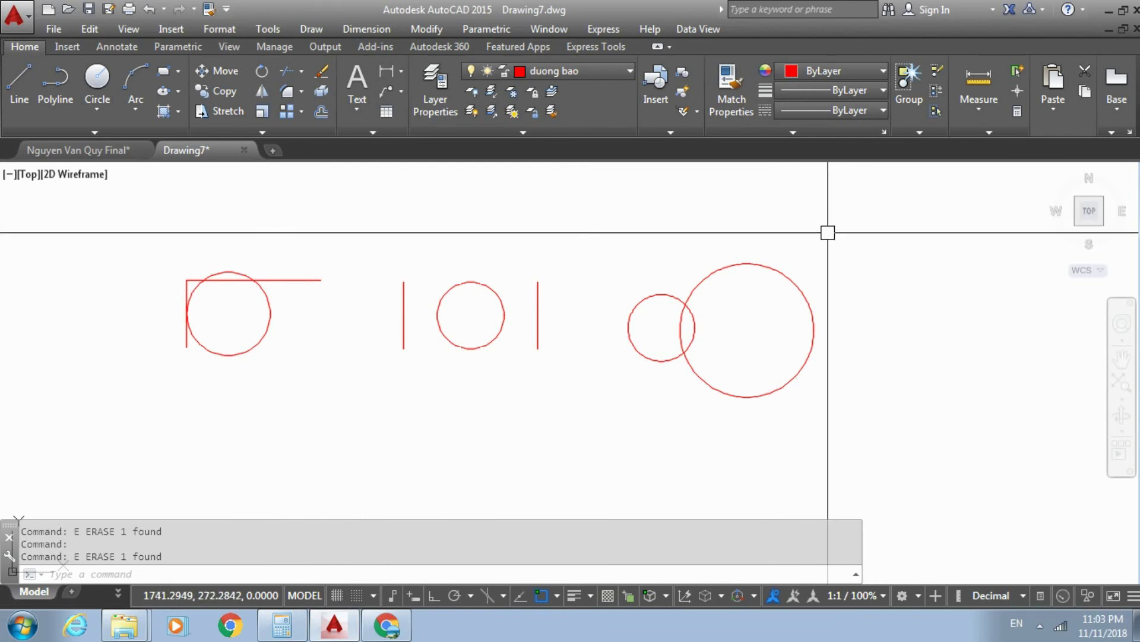
pyautogui.scroll(-2, 634, 294)
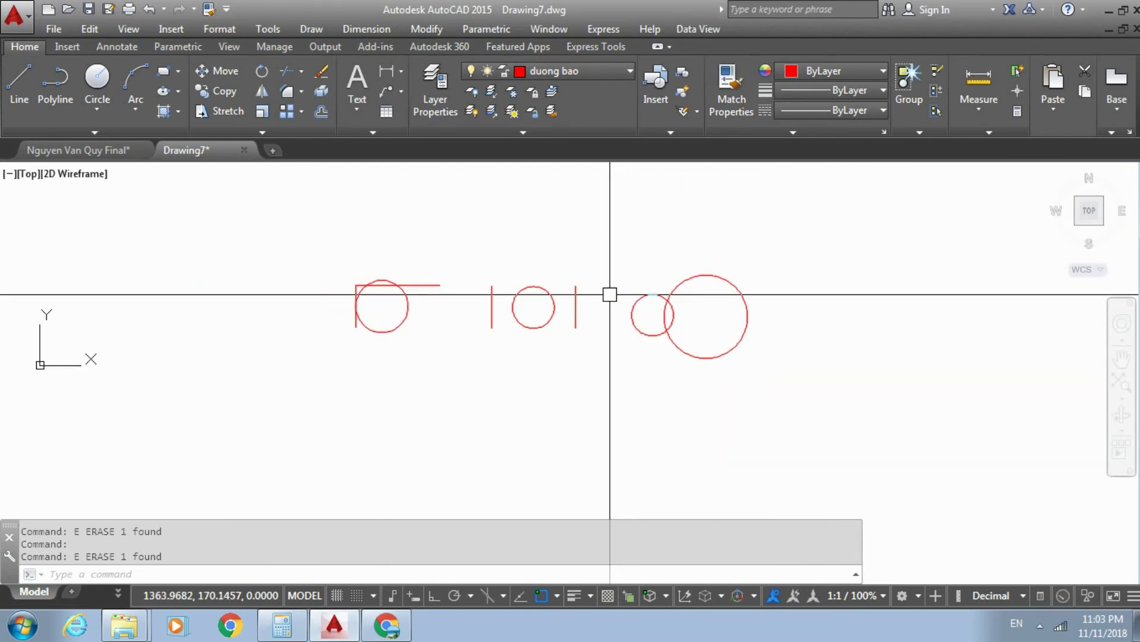
# Step: Zoom the view, then switch to the share4learn Google Sites editor in Chrome
pyautogui.scroll(2, 610, 294)
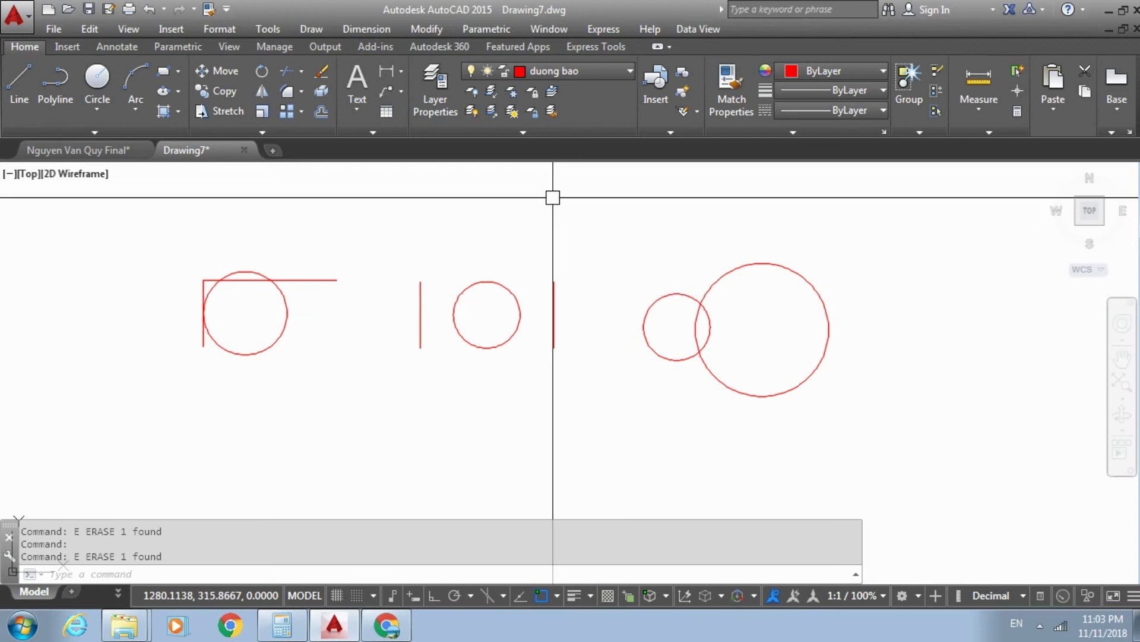
pyautogui.click(387, 624)
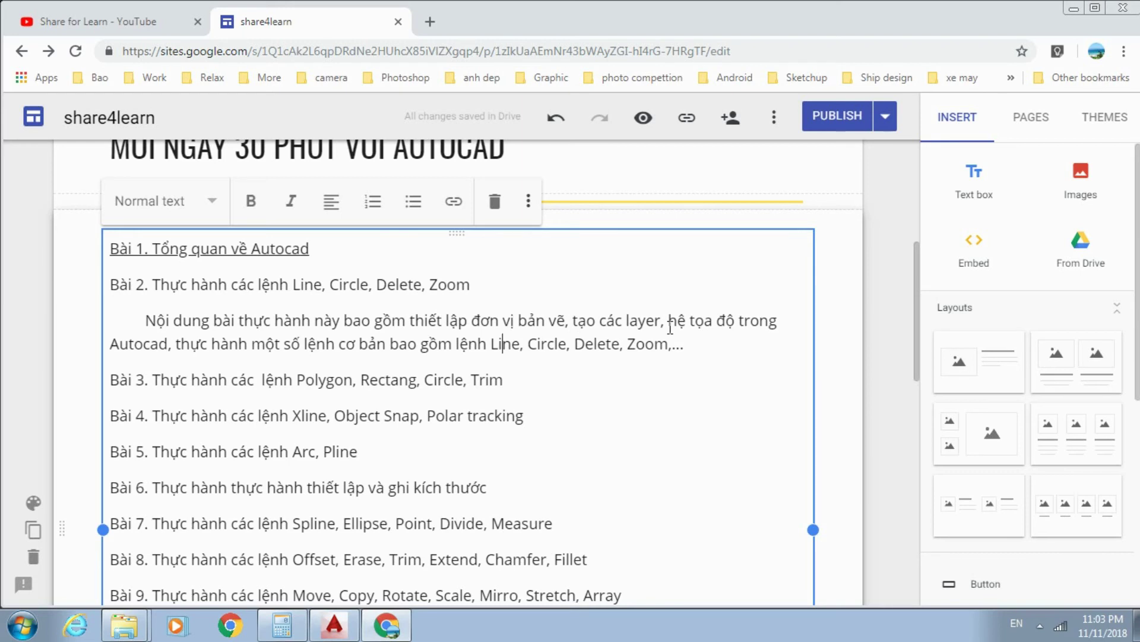
# Step: Click into the Bài 2 lesson text in Google Sites, then return to AutoCAD
pyautogui.click(639, 320)
pyautogui.click(528, 319)
pyautogui.click(709, 354)
pyautogui.click(333, 625)
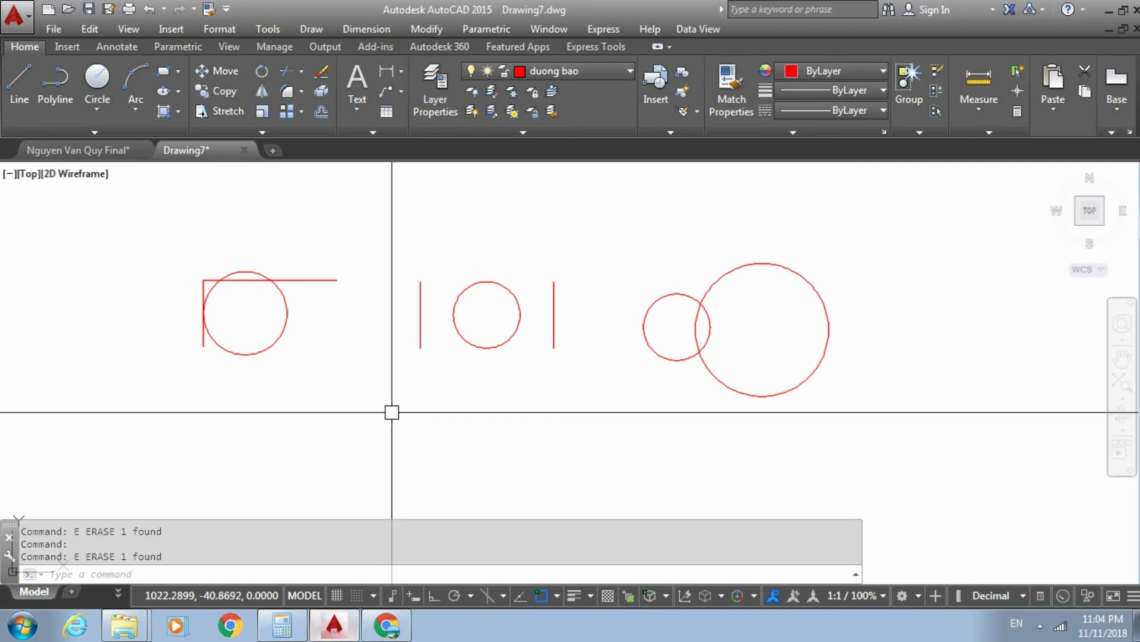